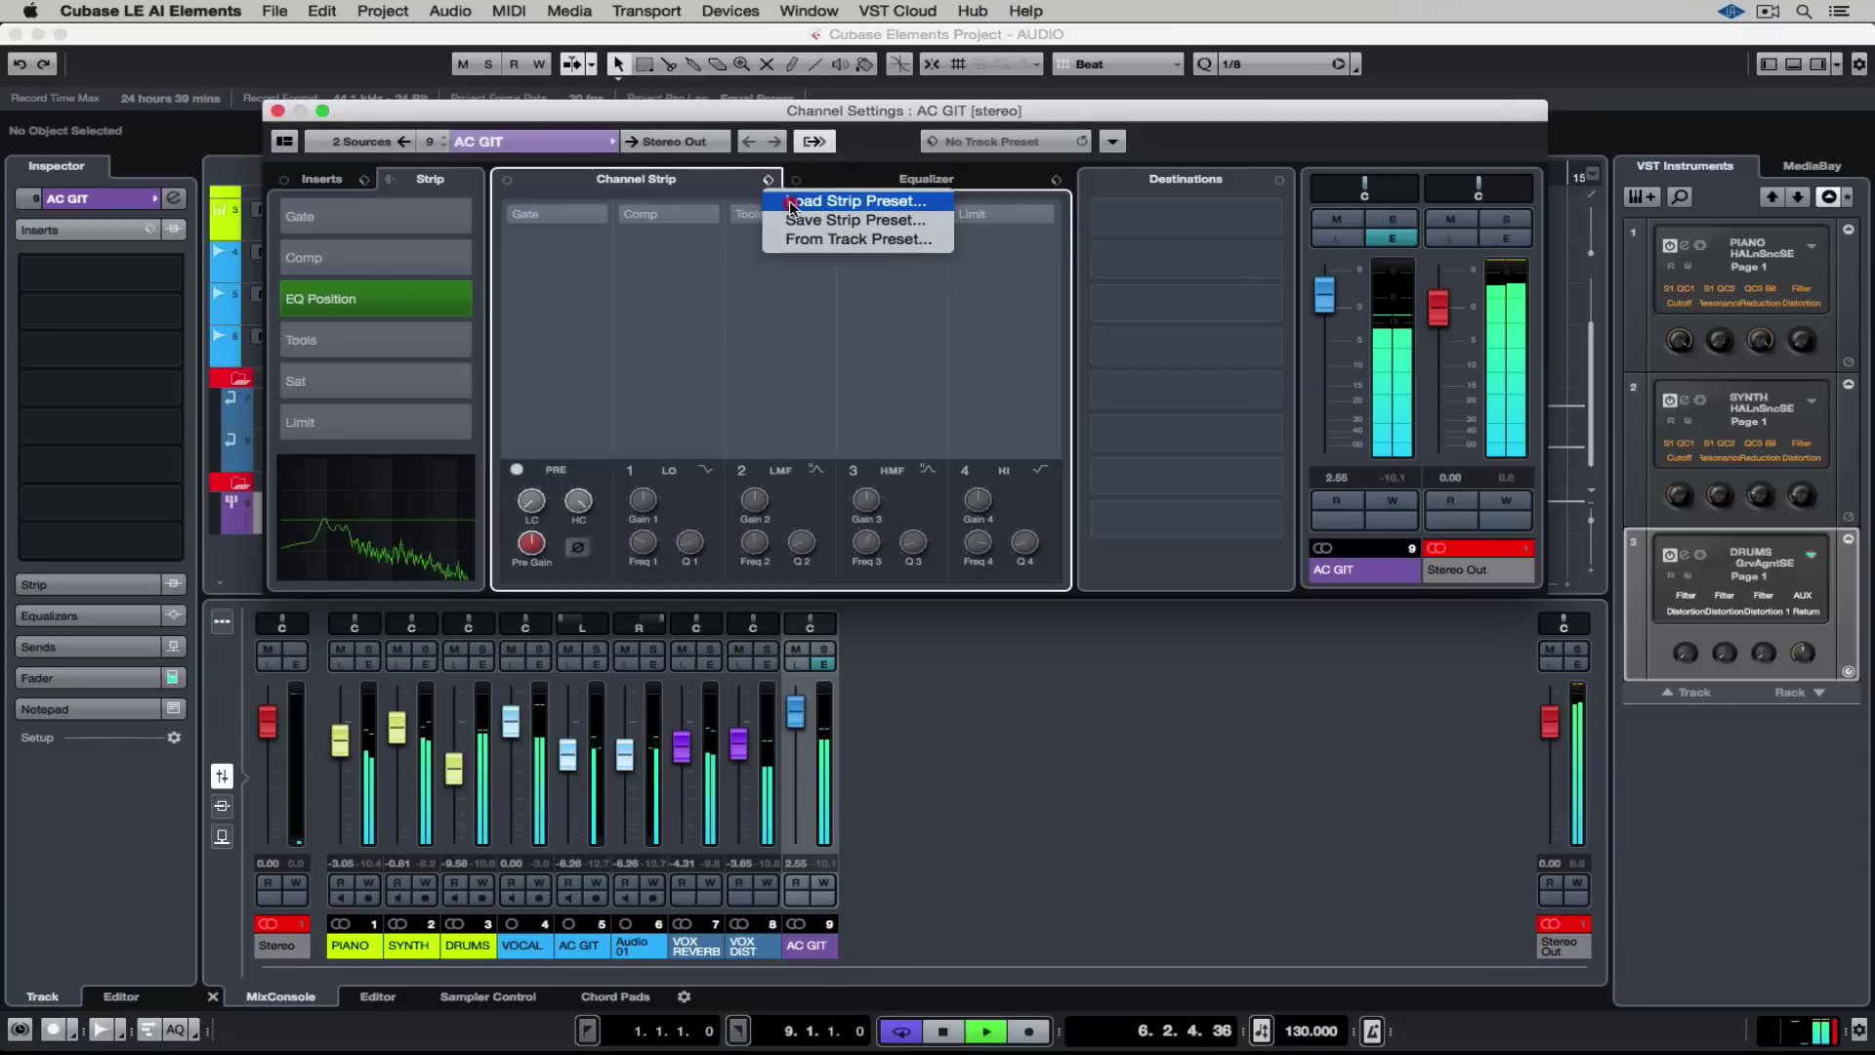
- Browse the channel strip presets, searching the list for 'ac'
left_click(791, 201)
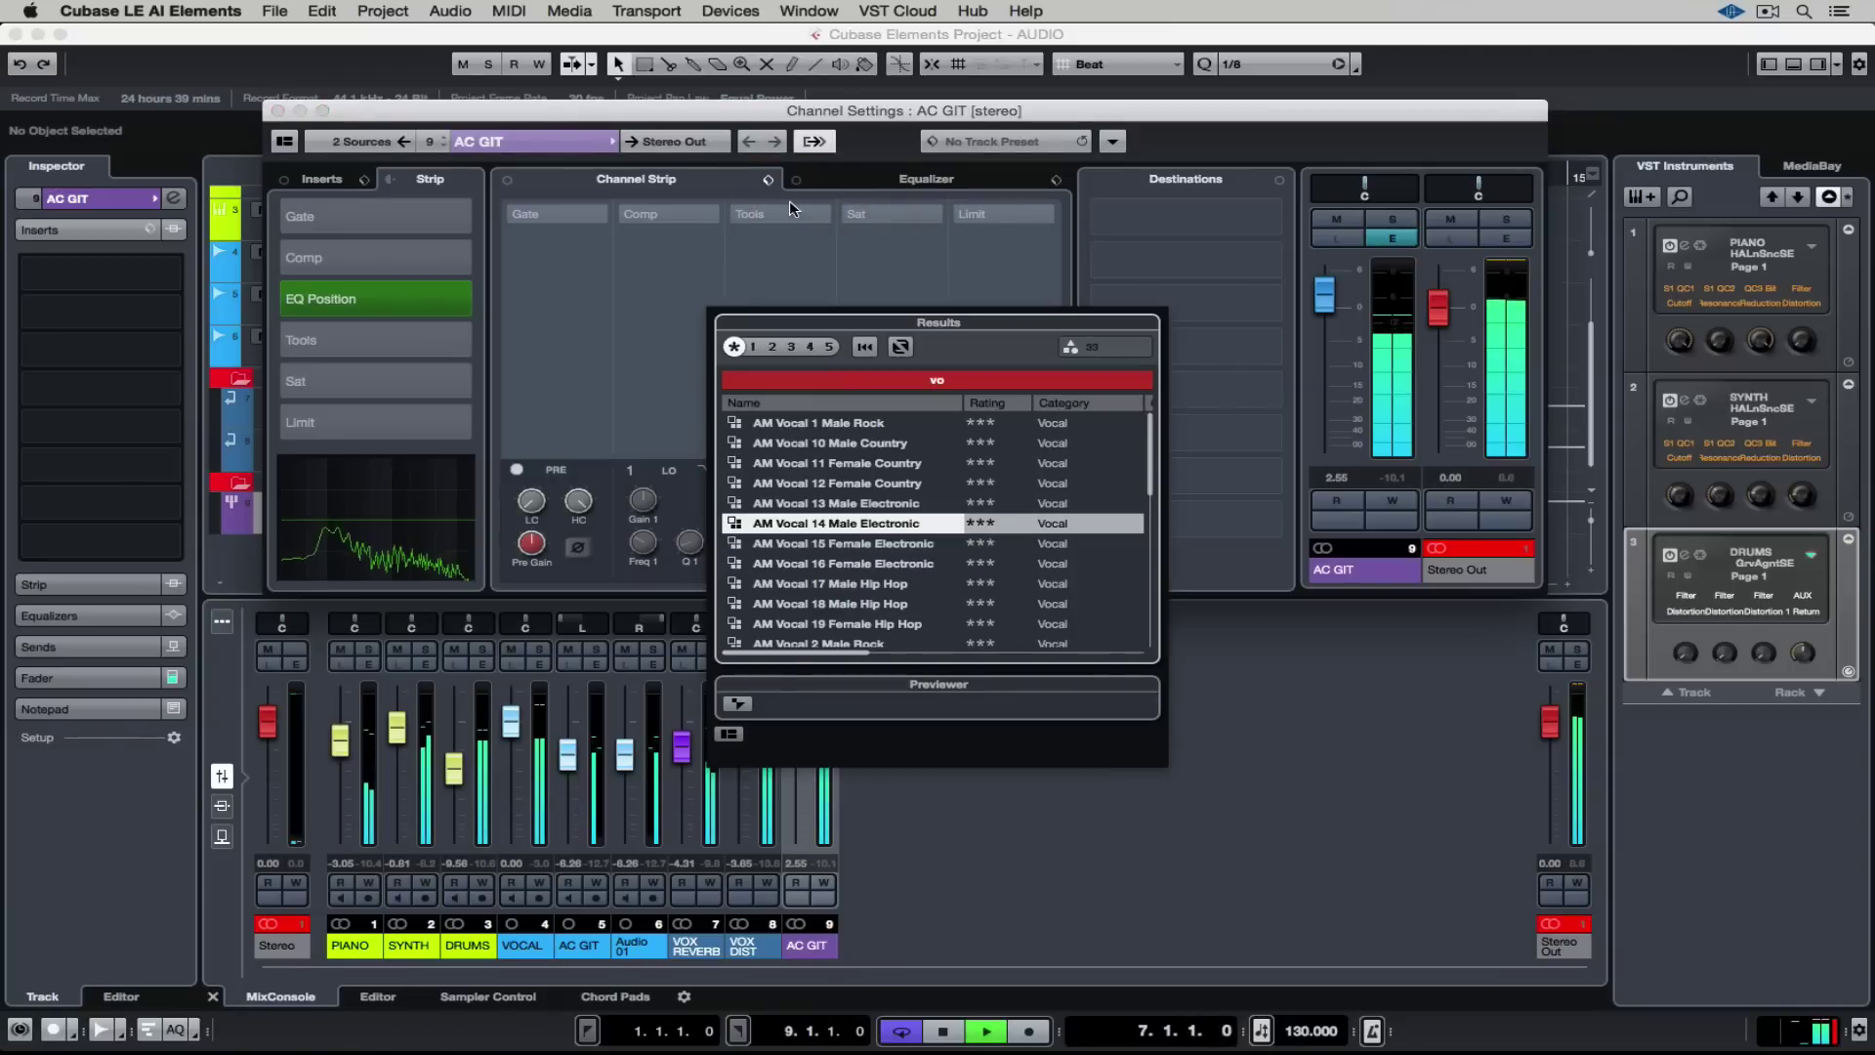
left_click(936, 379)
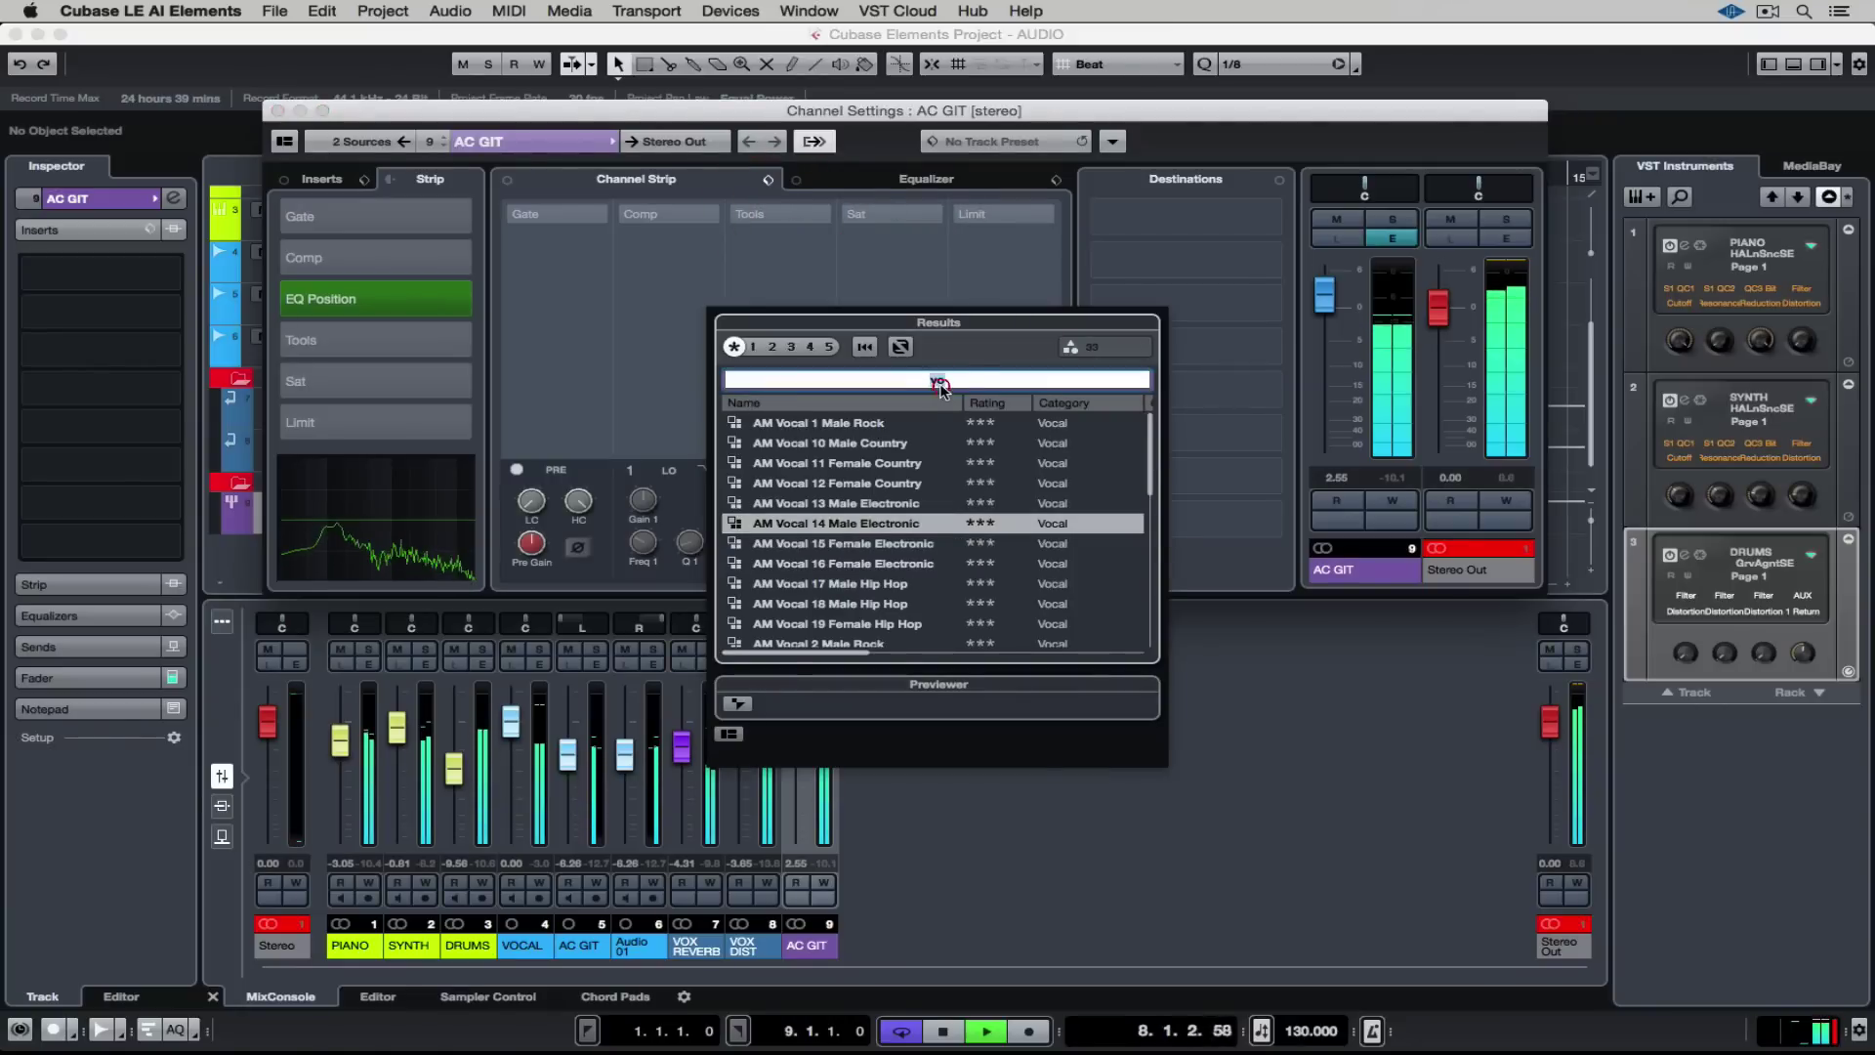
type("ac")
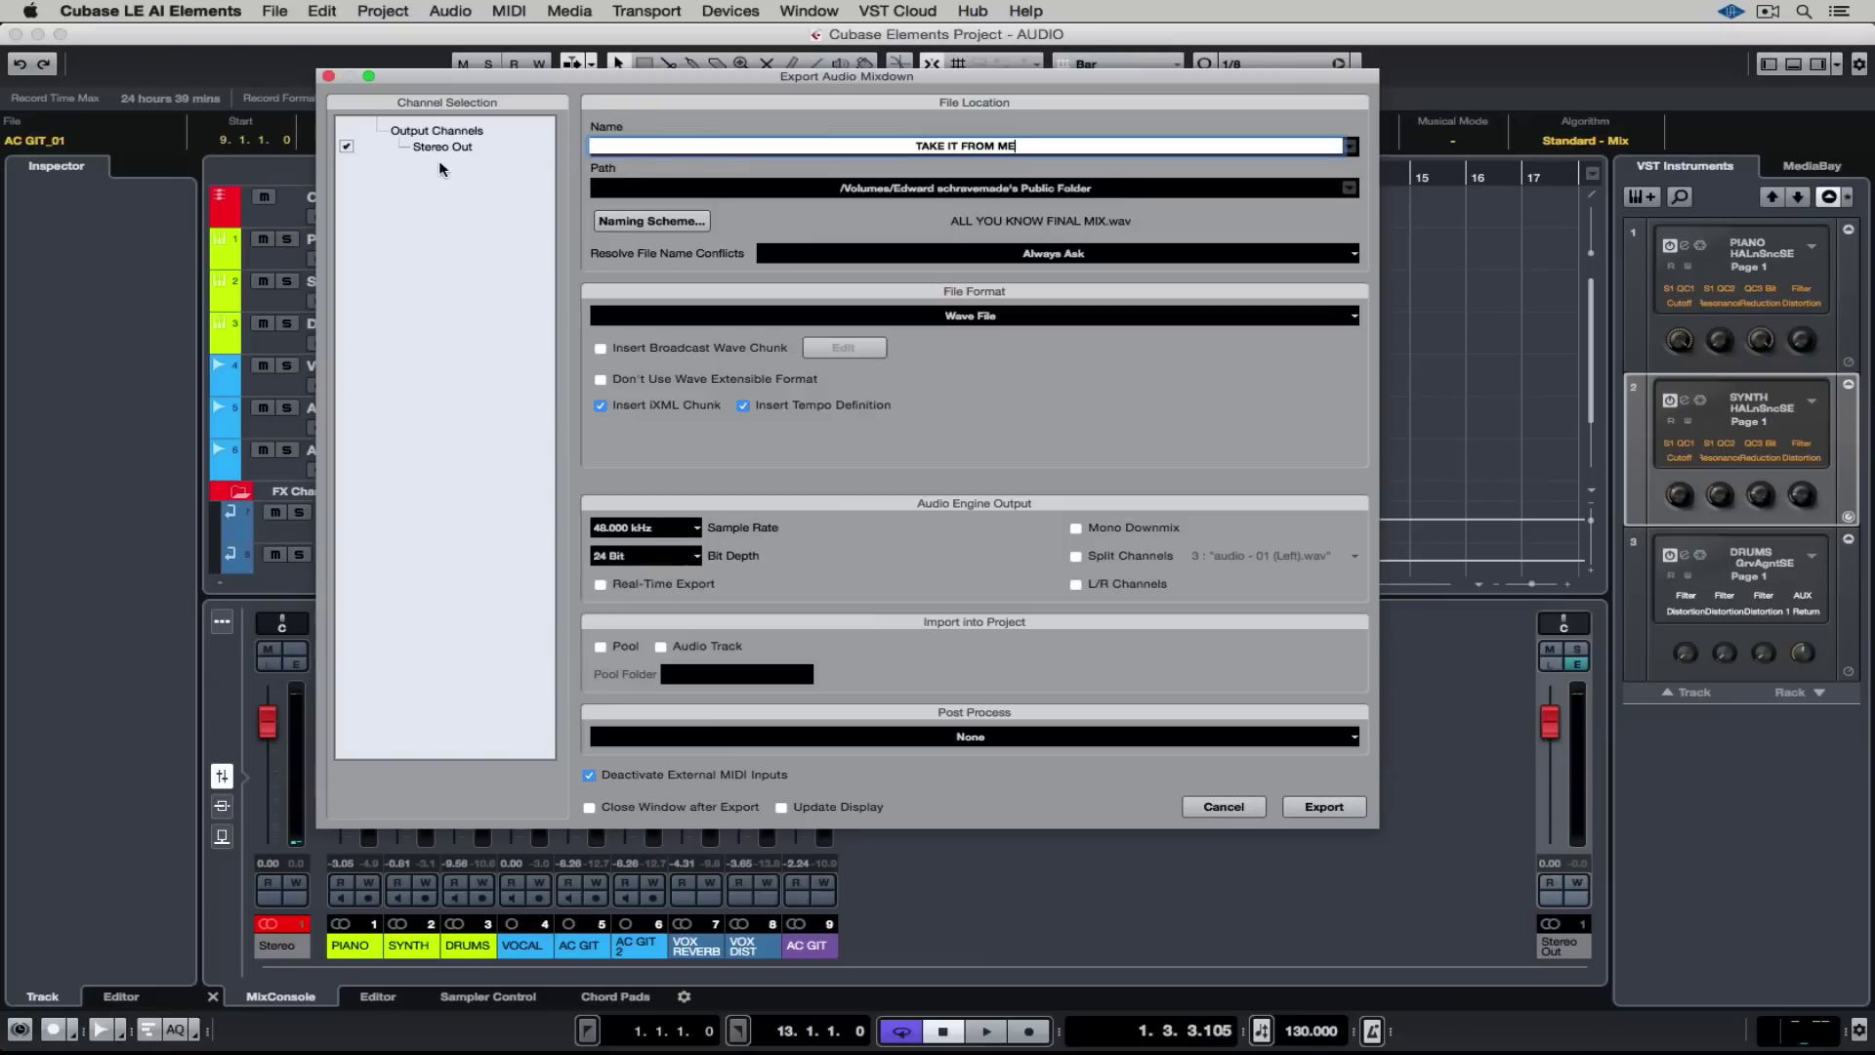
- In Export Audio Mixdown, confirm the file name and create a new destination folder
key("Return")
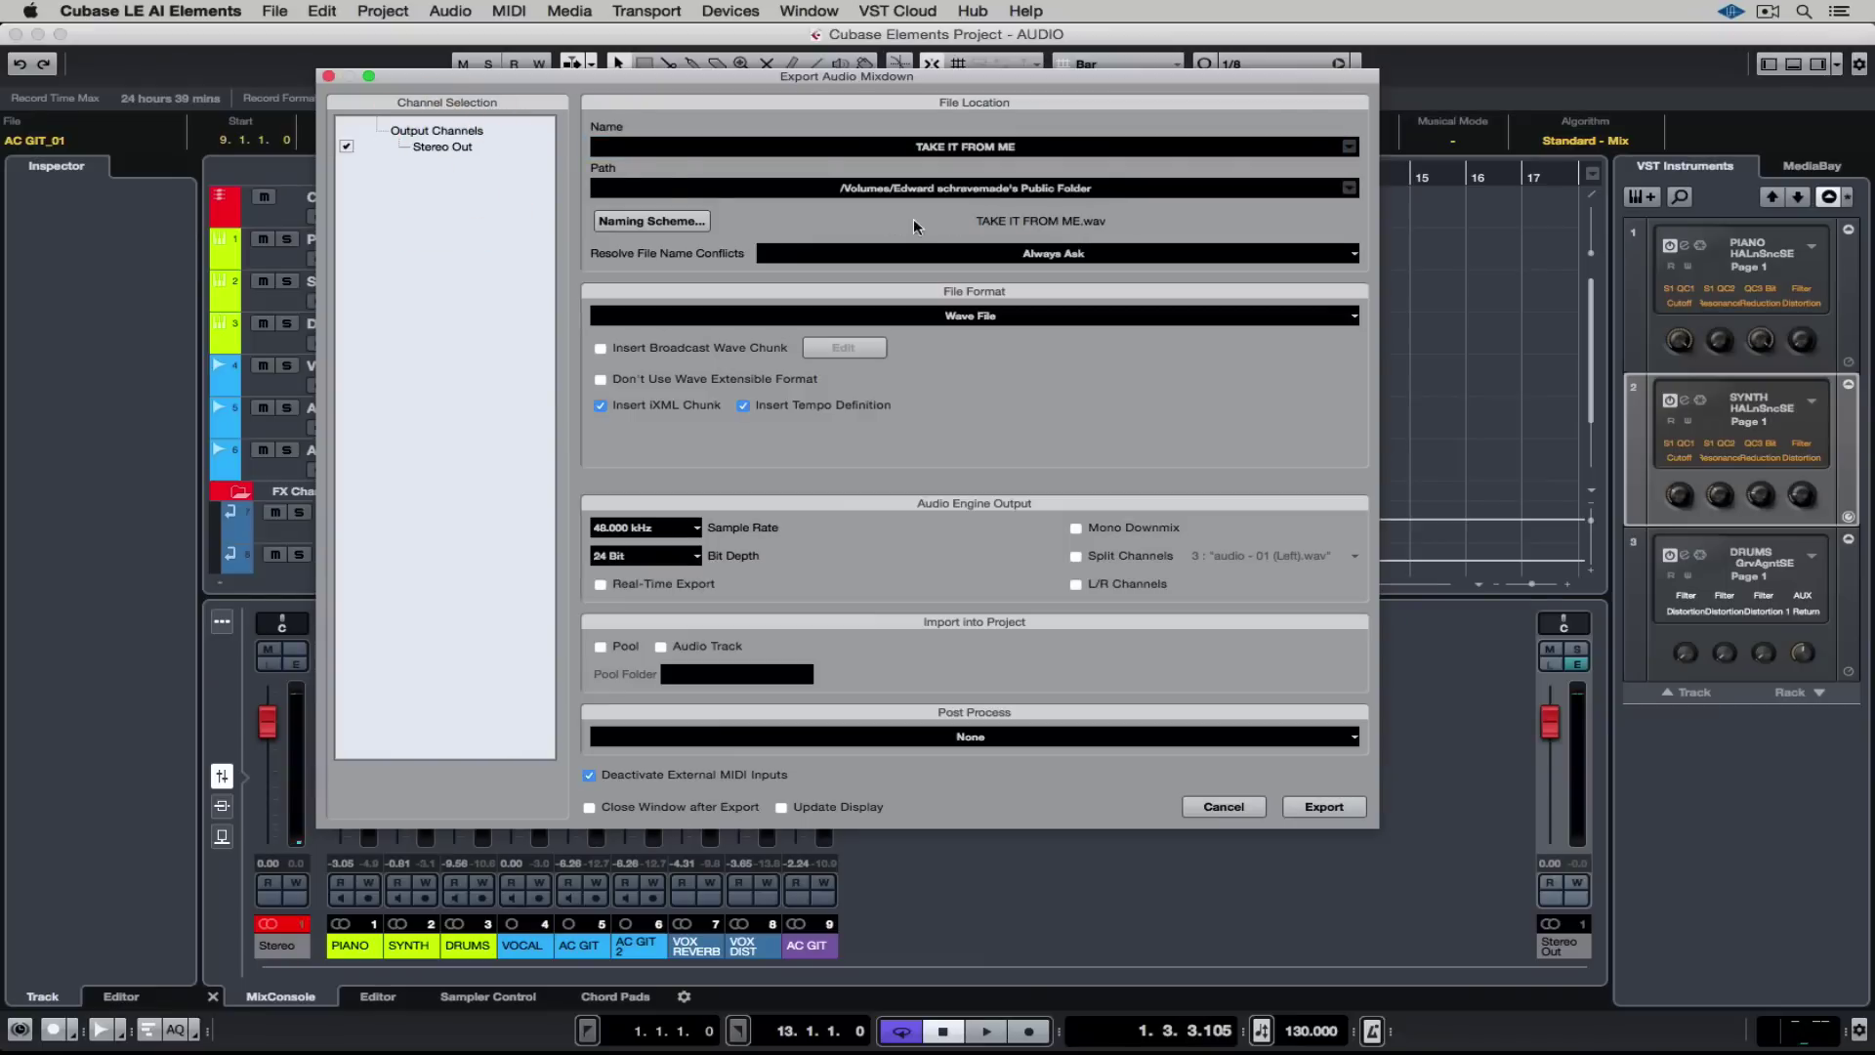
left_click(970, 189)
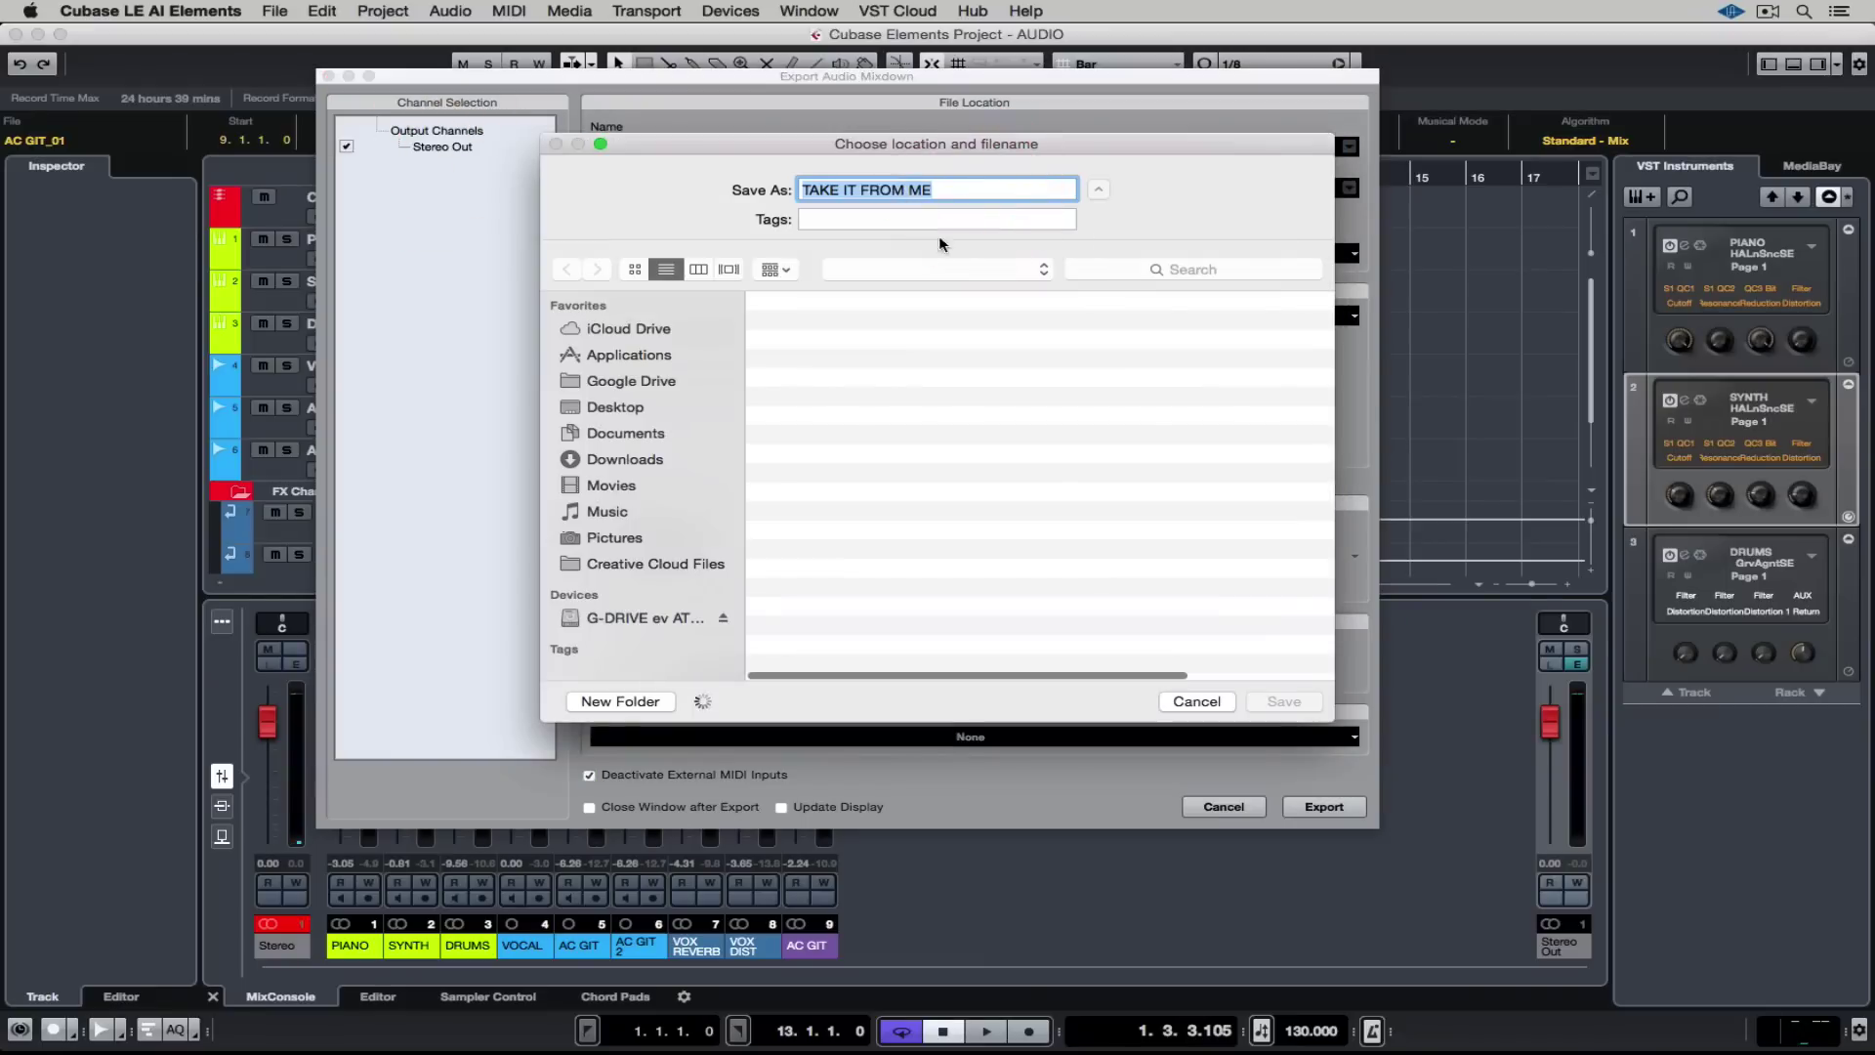
left_click(645, 700)
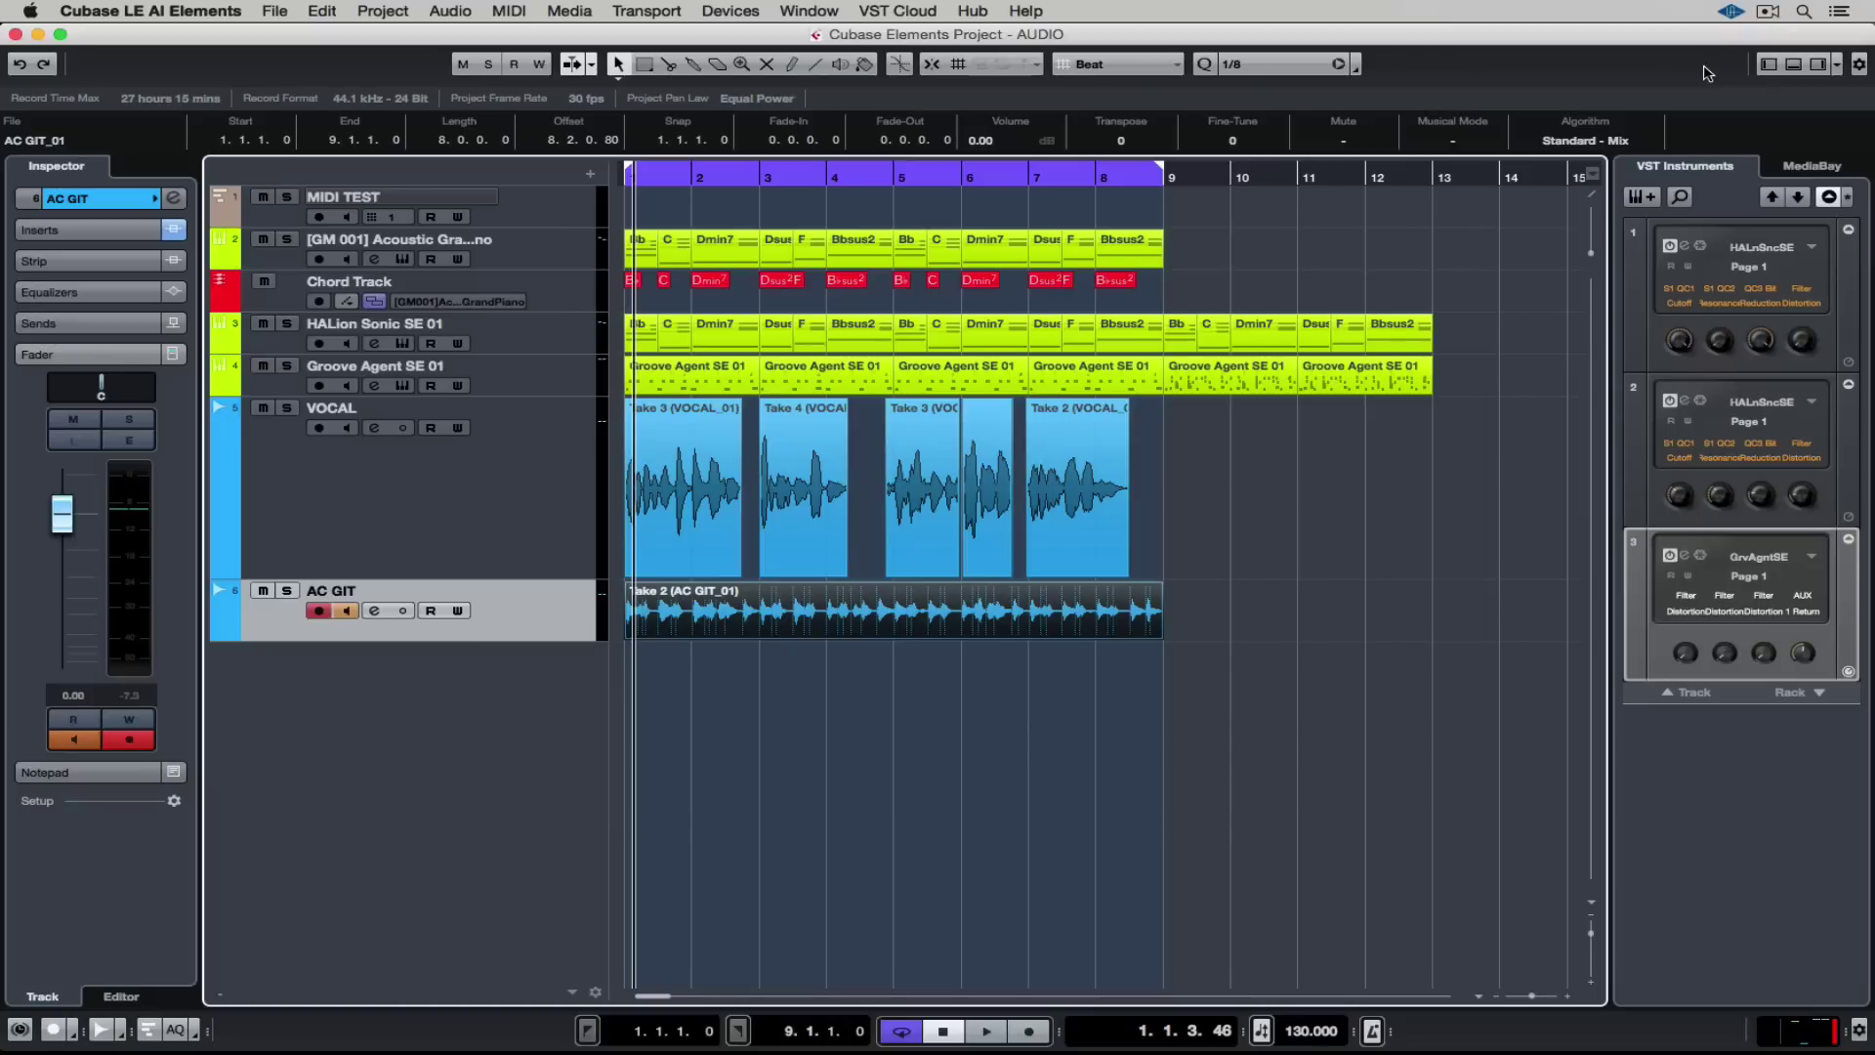
- Show the MixConsole in the lower zone and set track 2's volume to -3.05 dB
left_click(1794, 65)
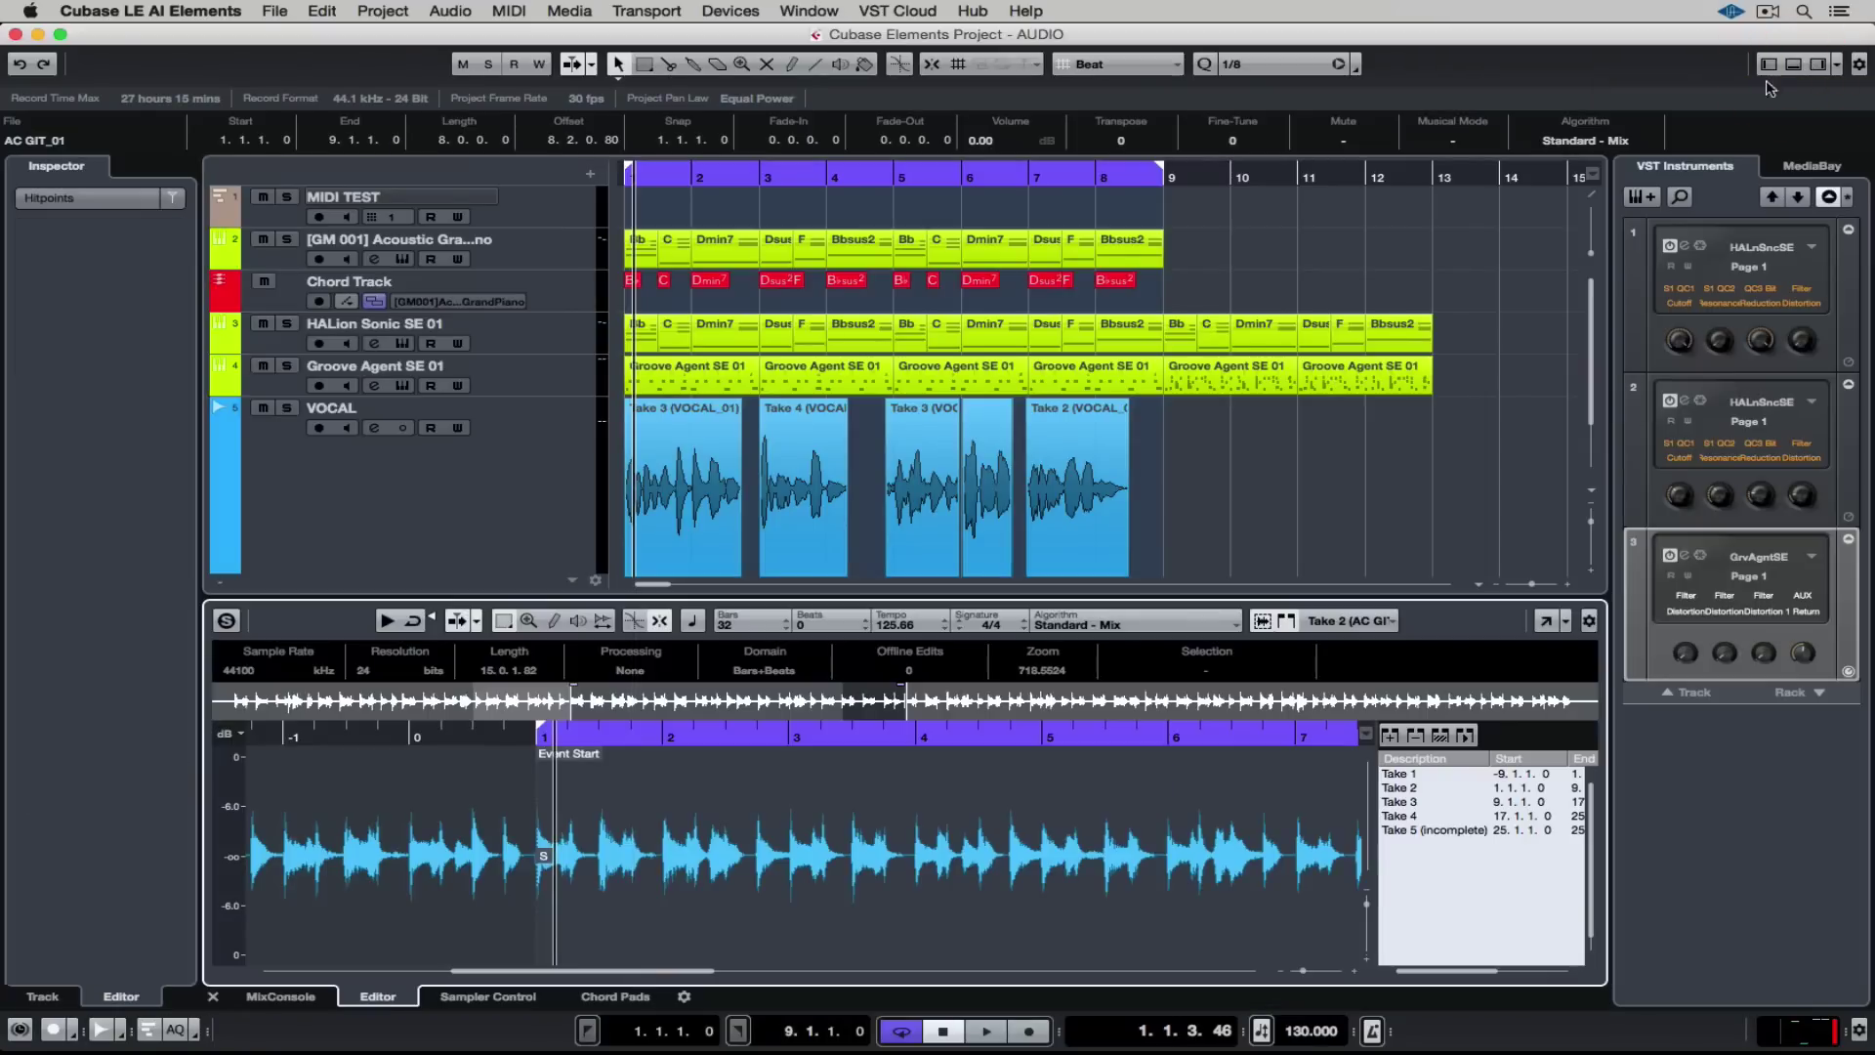
left_click(261, 998)
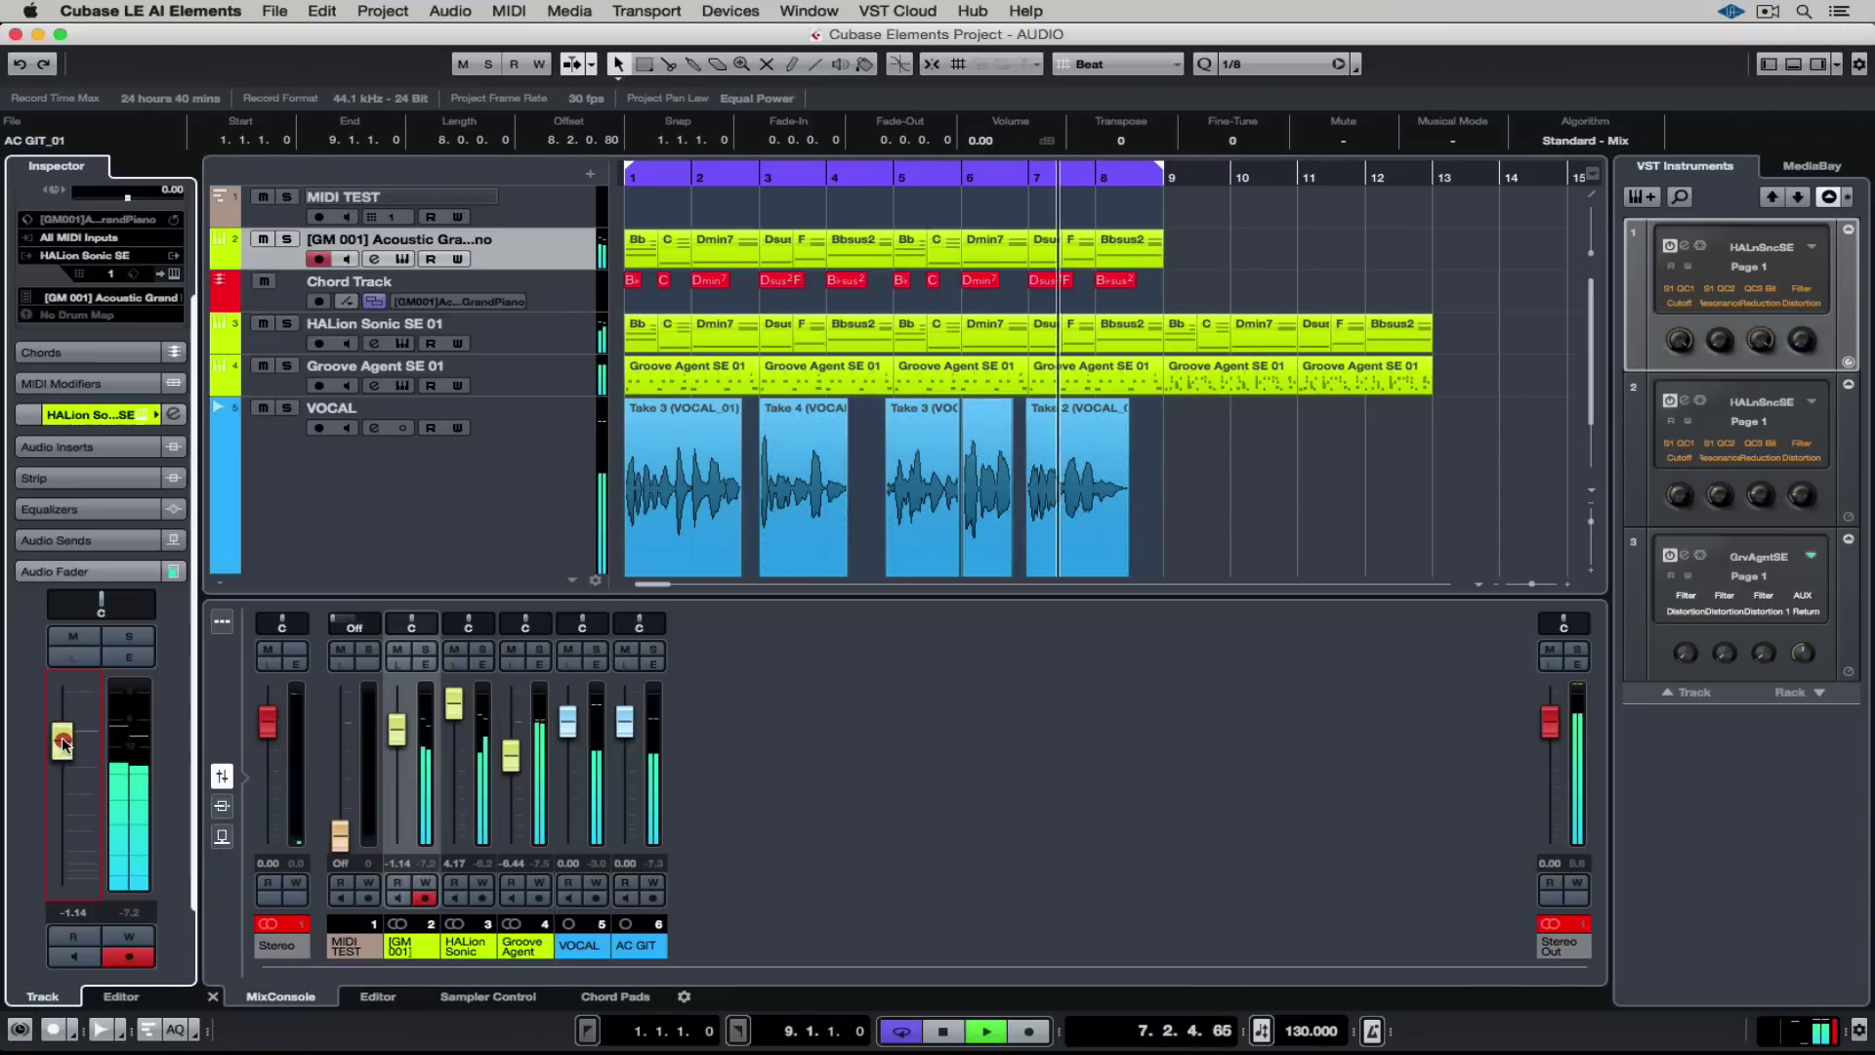
left_click_drag(63, 723, 64, 757)
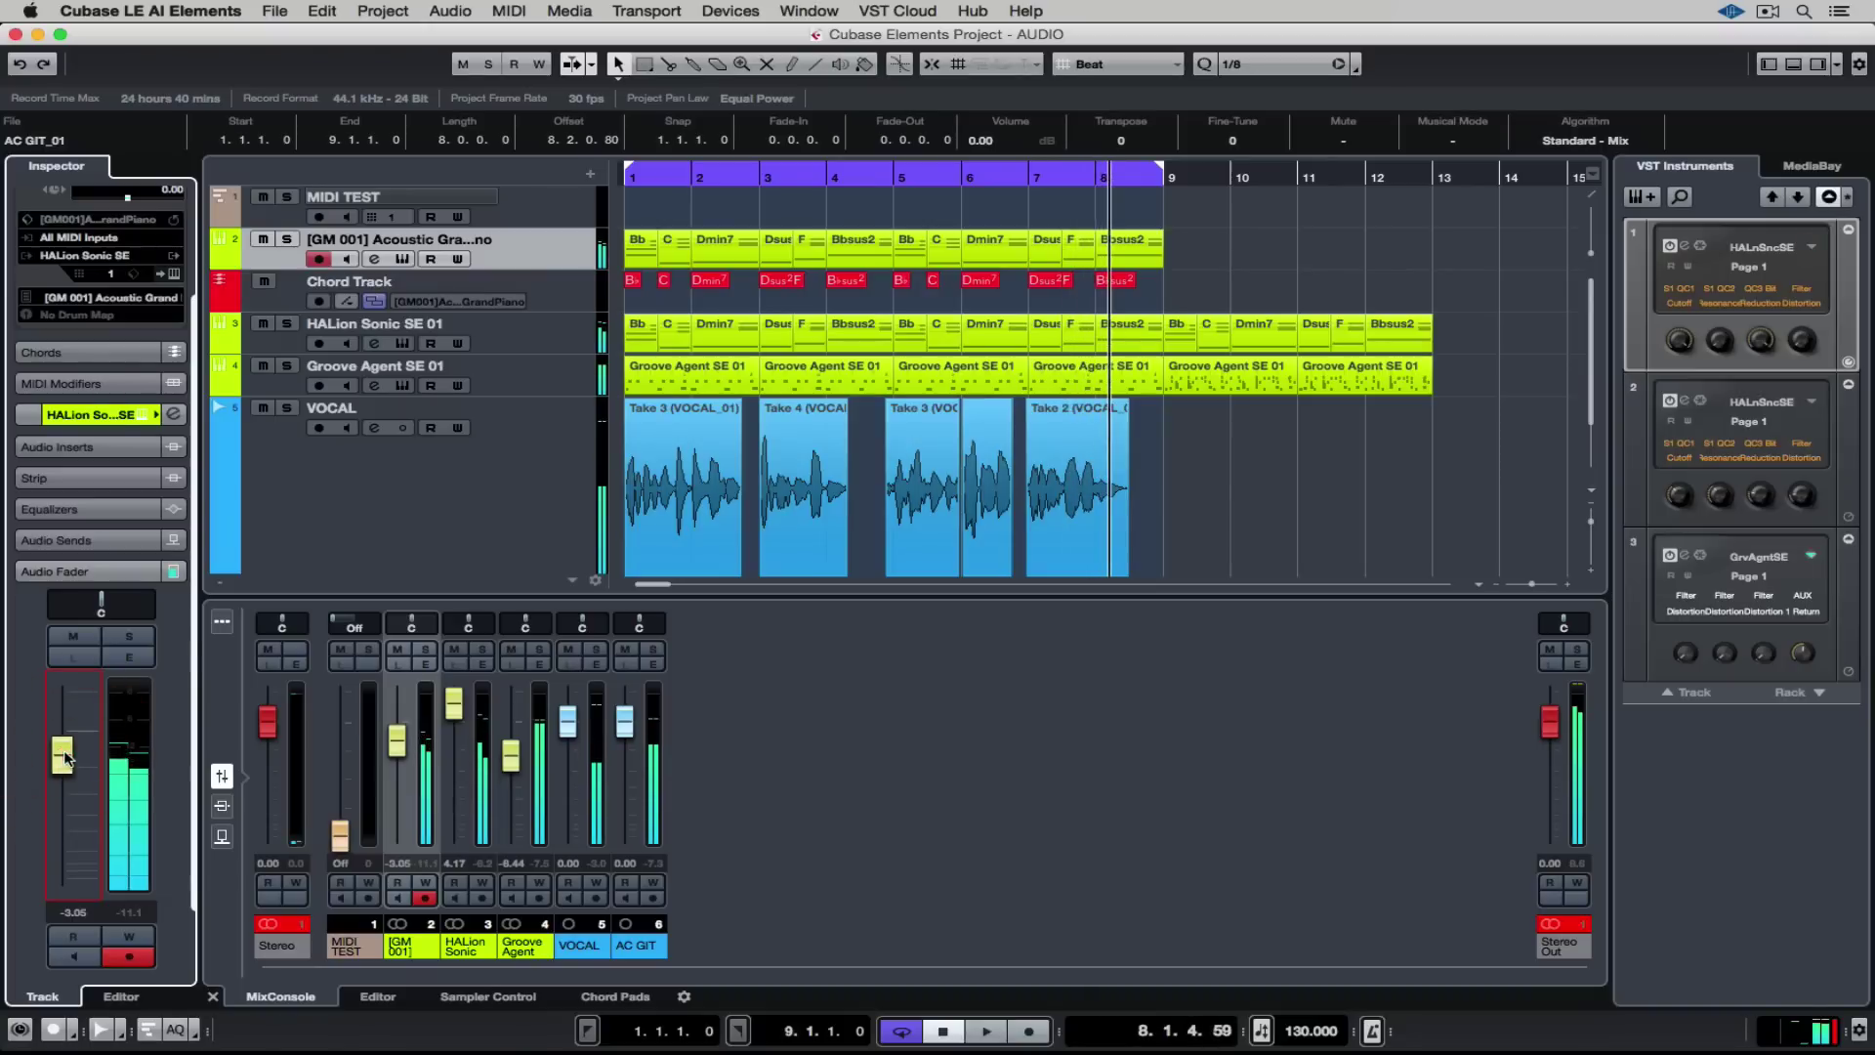
- Rename track 2 to PIANO and move the Chord Track to the top
double_click(464, 240)
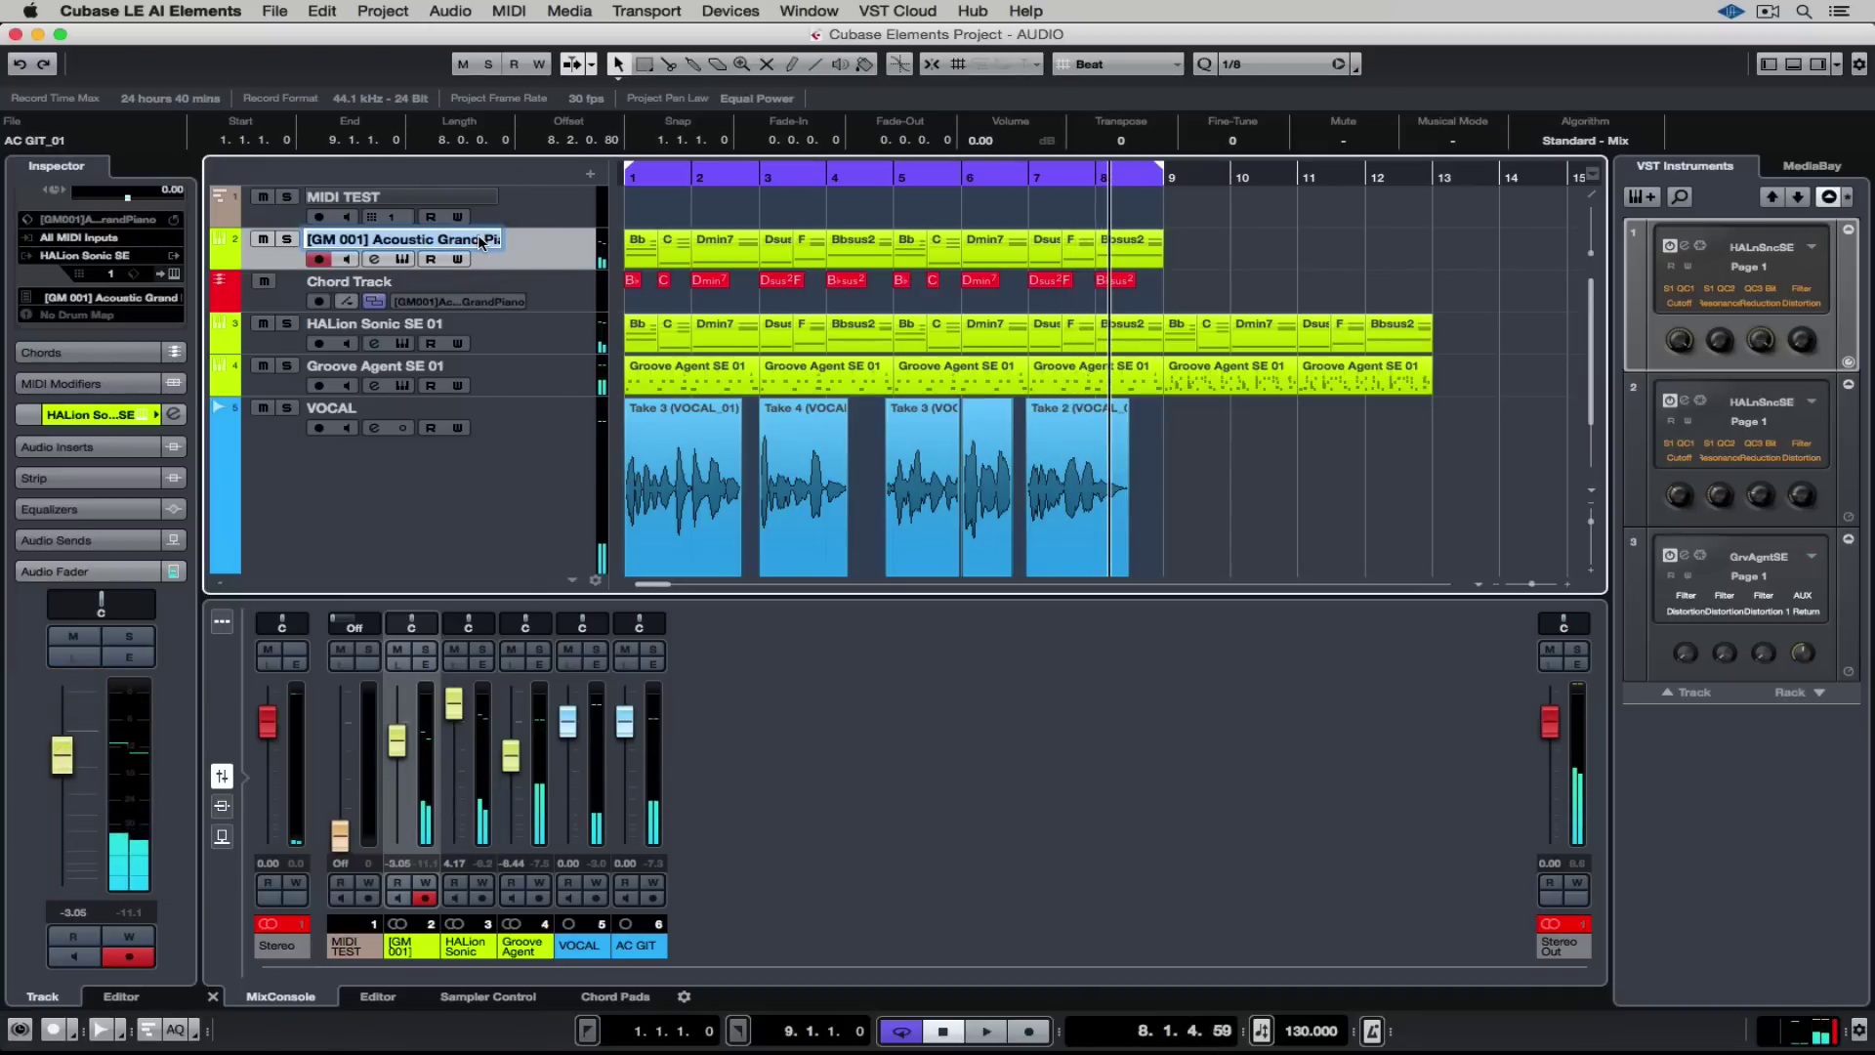
type("PIANO")
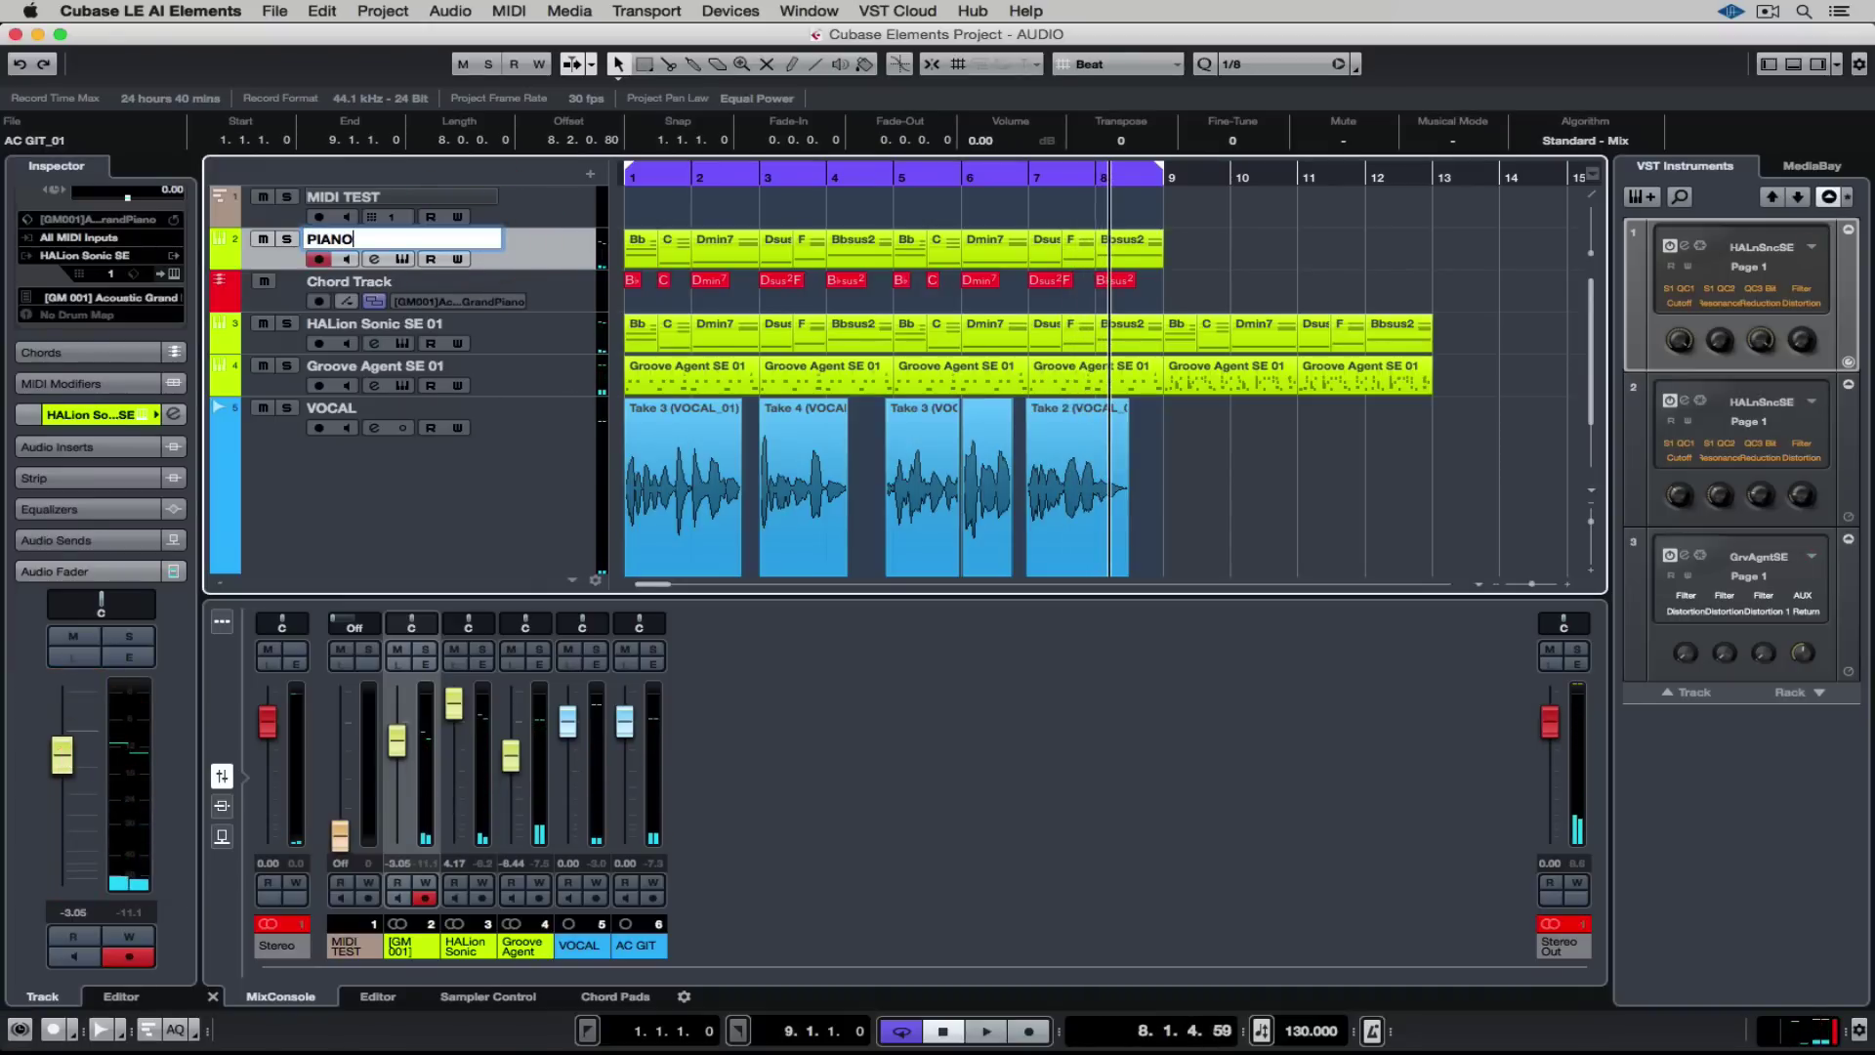
key("Return")
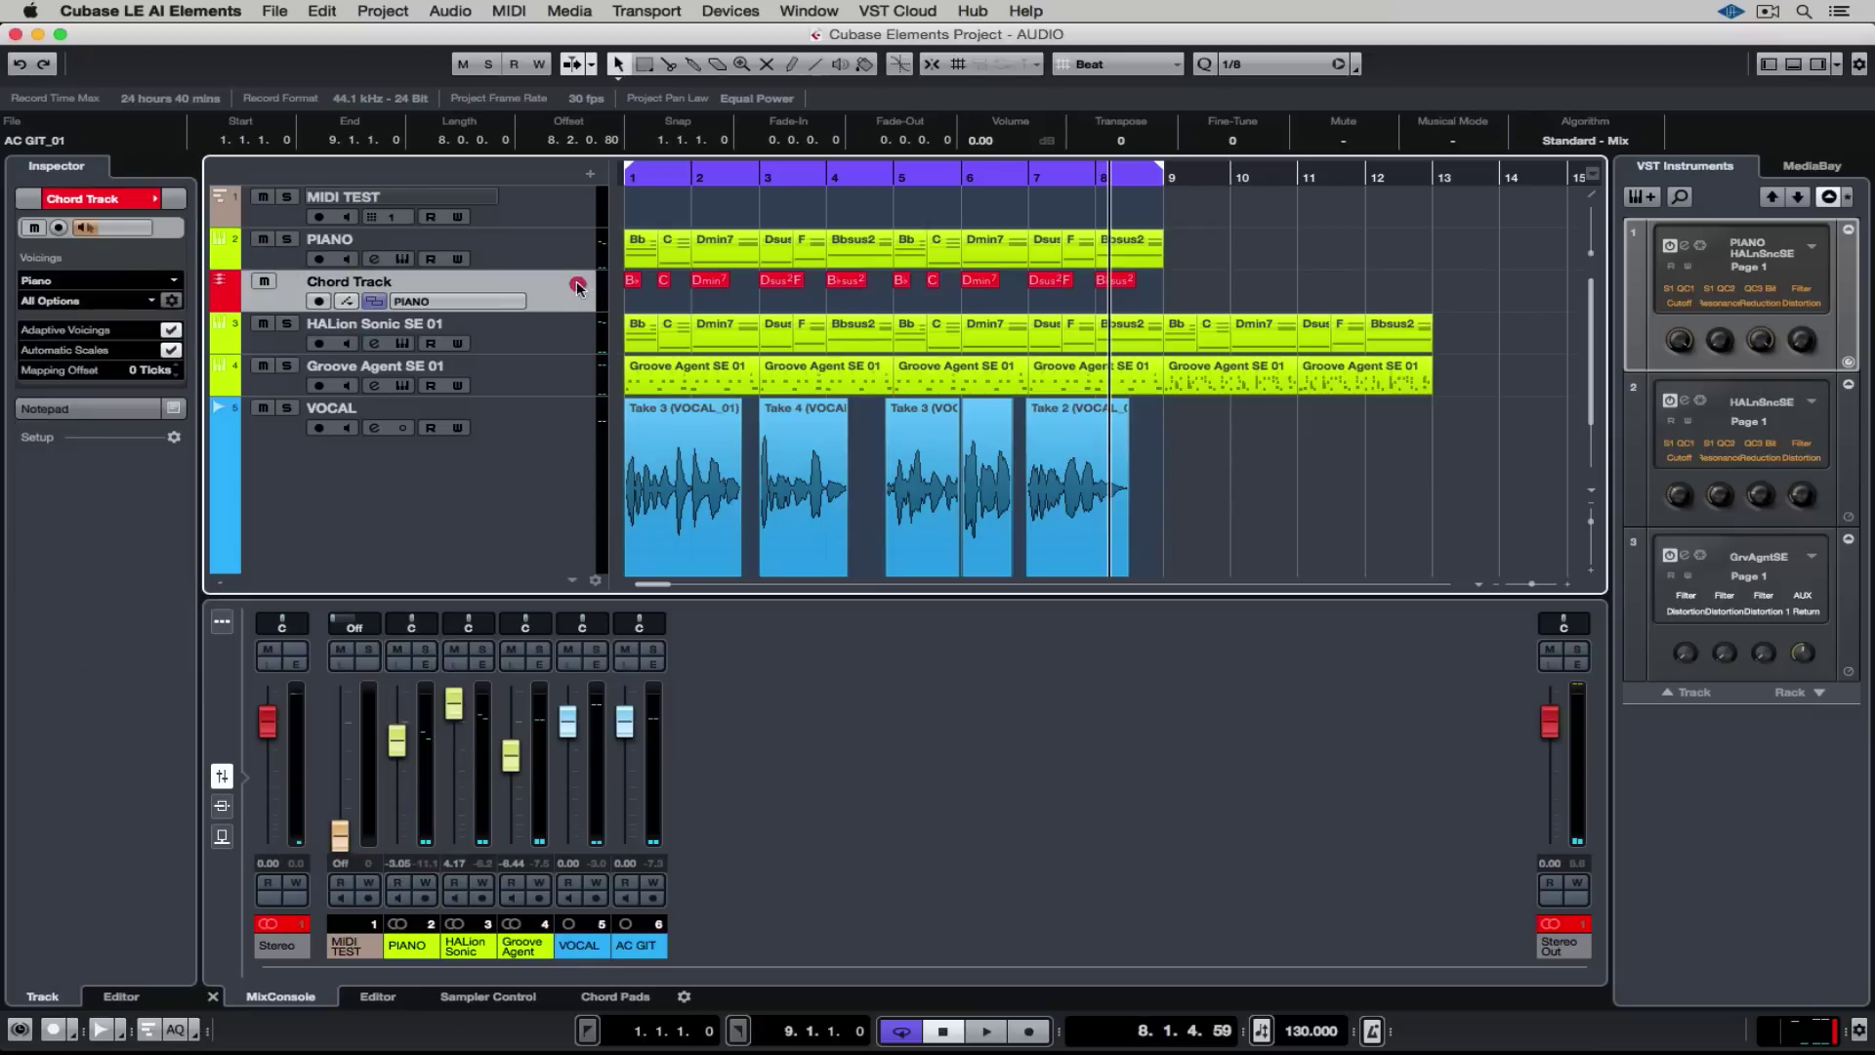
left_click_drag(584, 288, 574, 218)
right_click(561, 257)
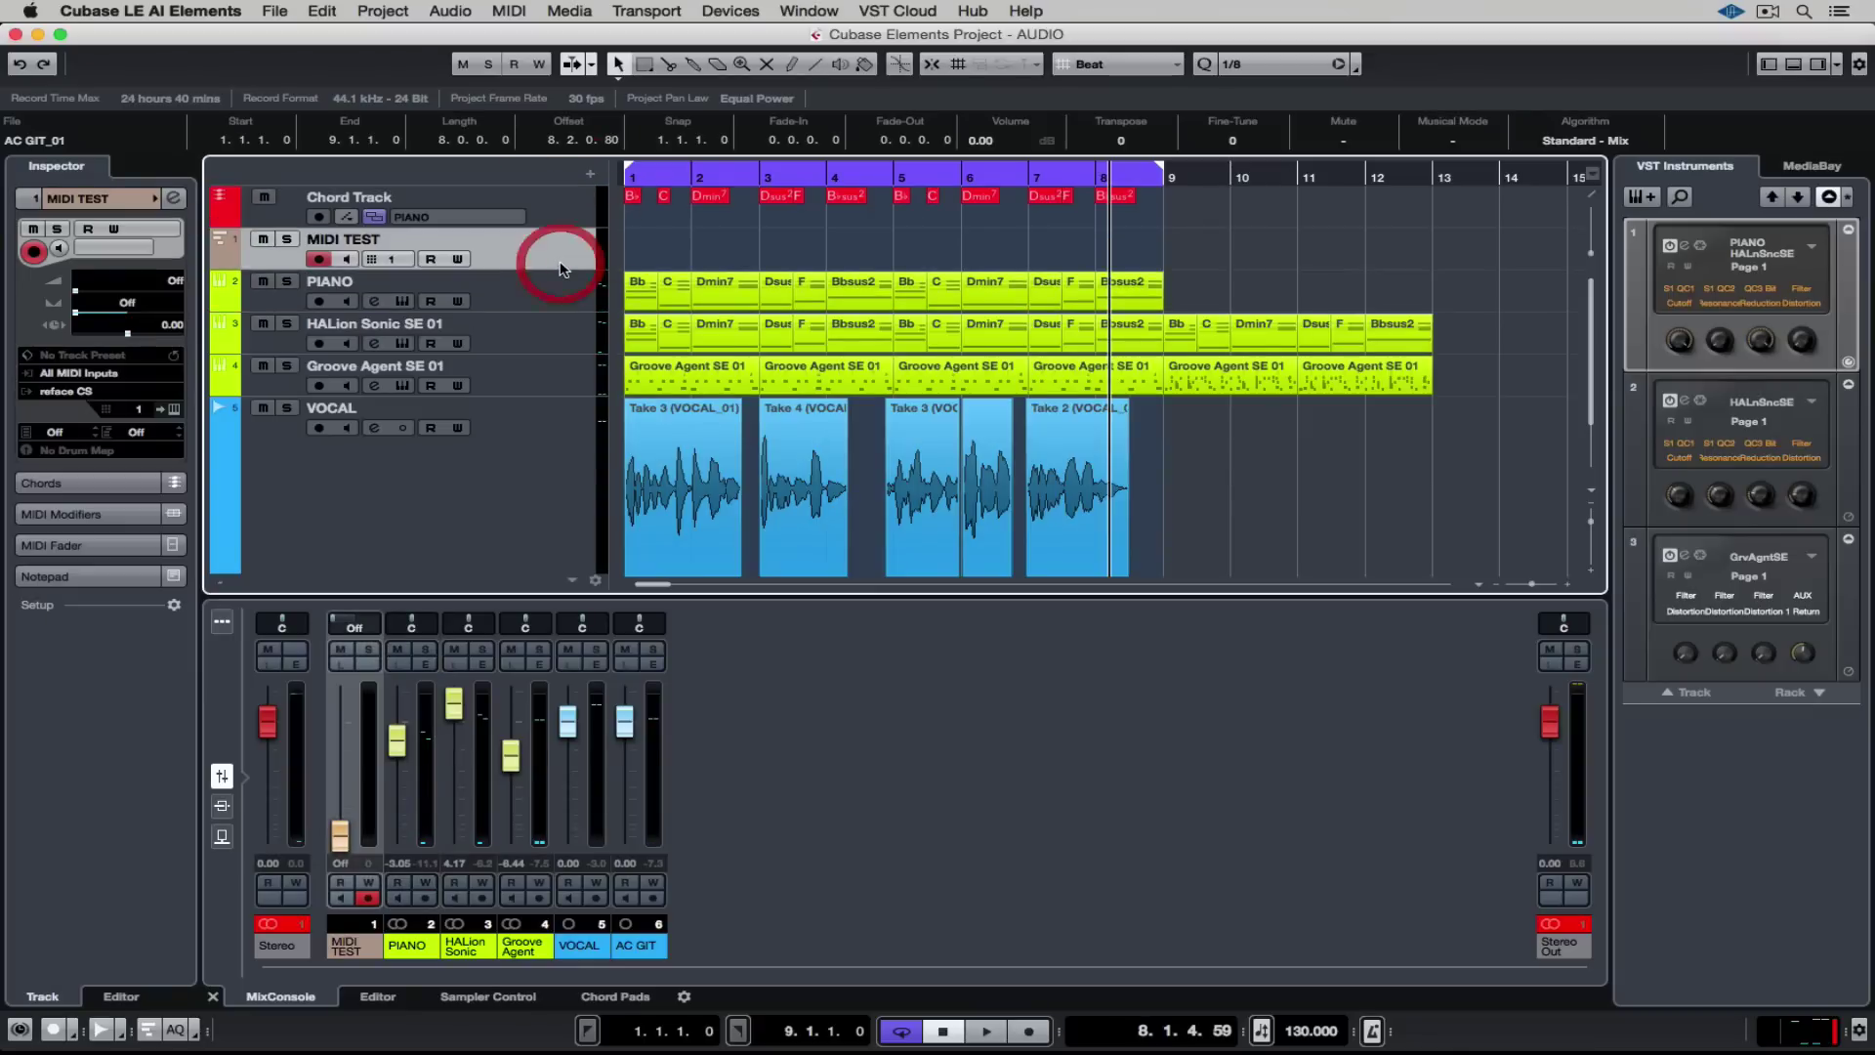
- Delete the MIDI TEST track and make the VOCAL track much shorter
left_click(392, 414)
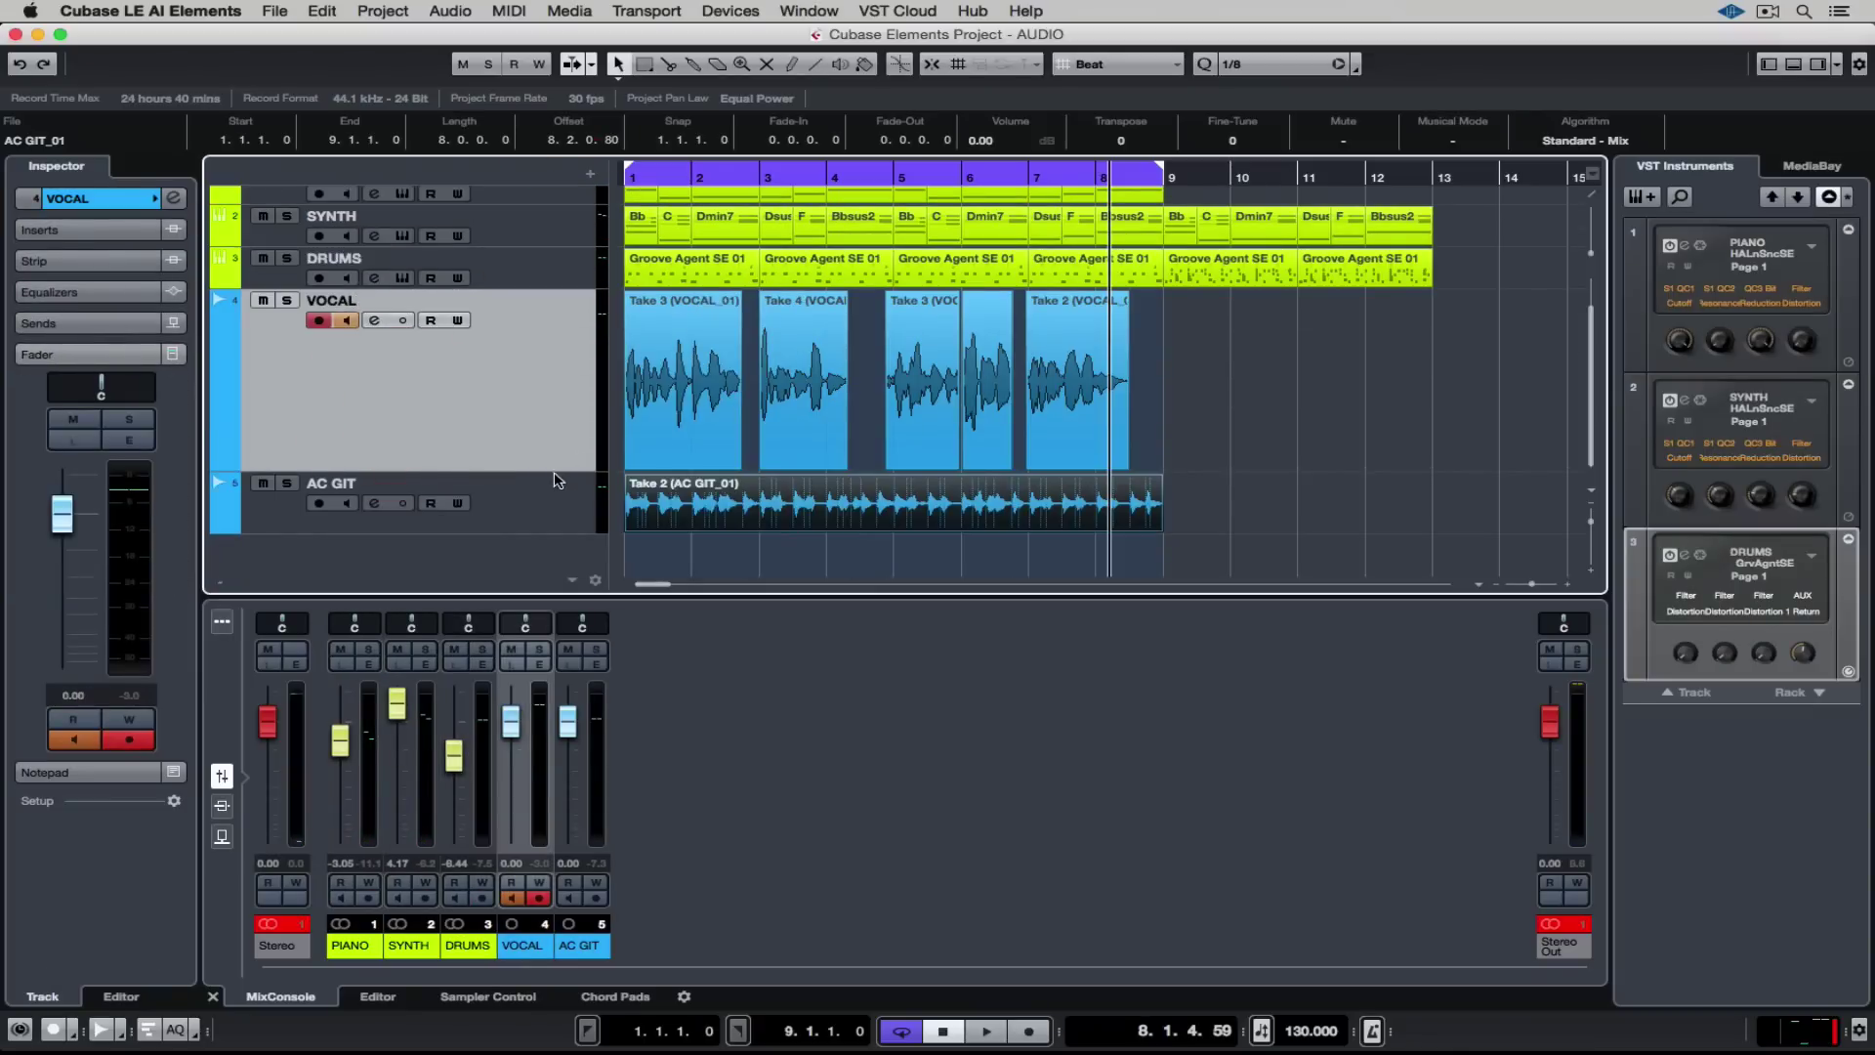
left_click_drag(553, 469, 539, 352)
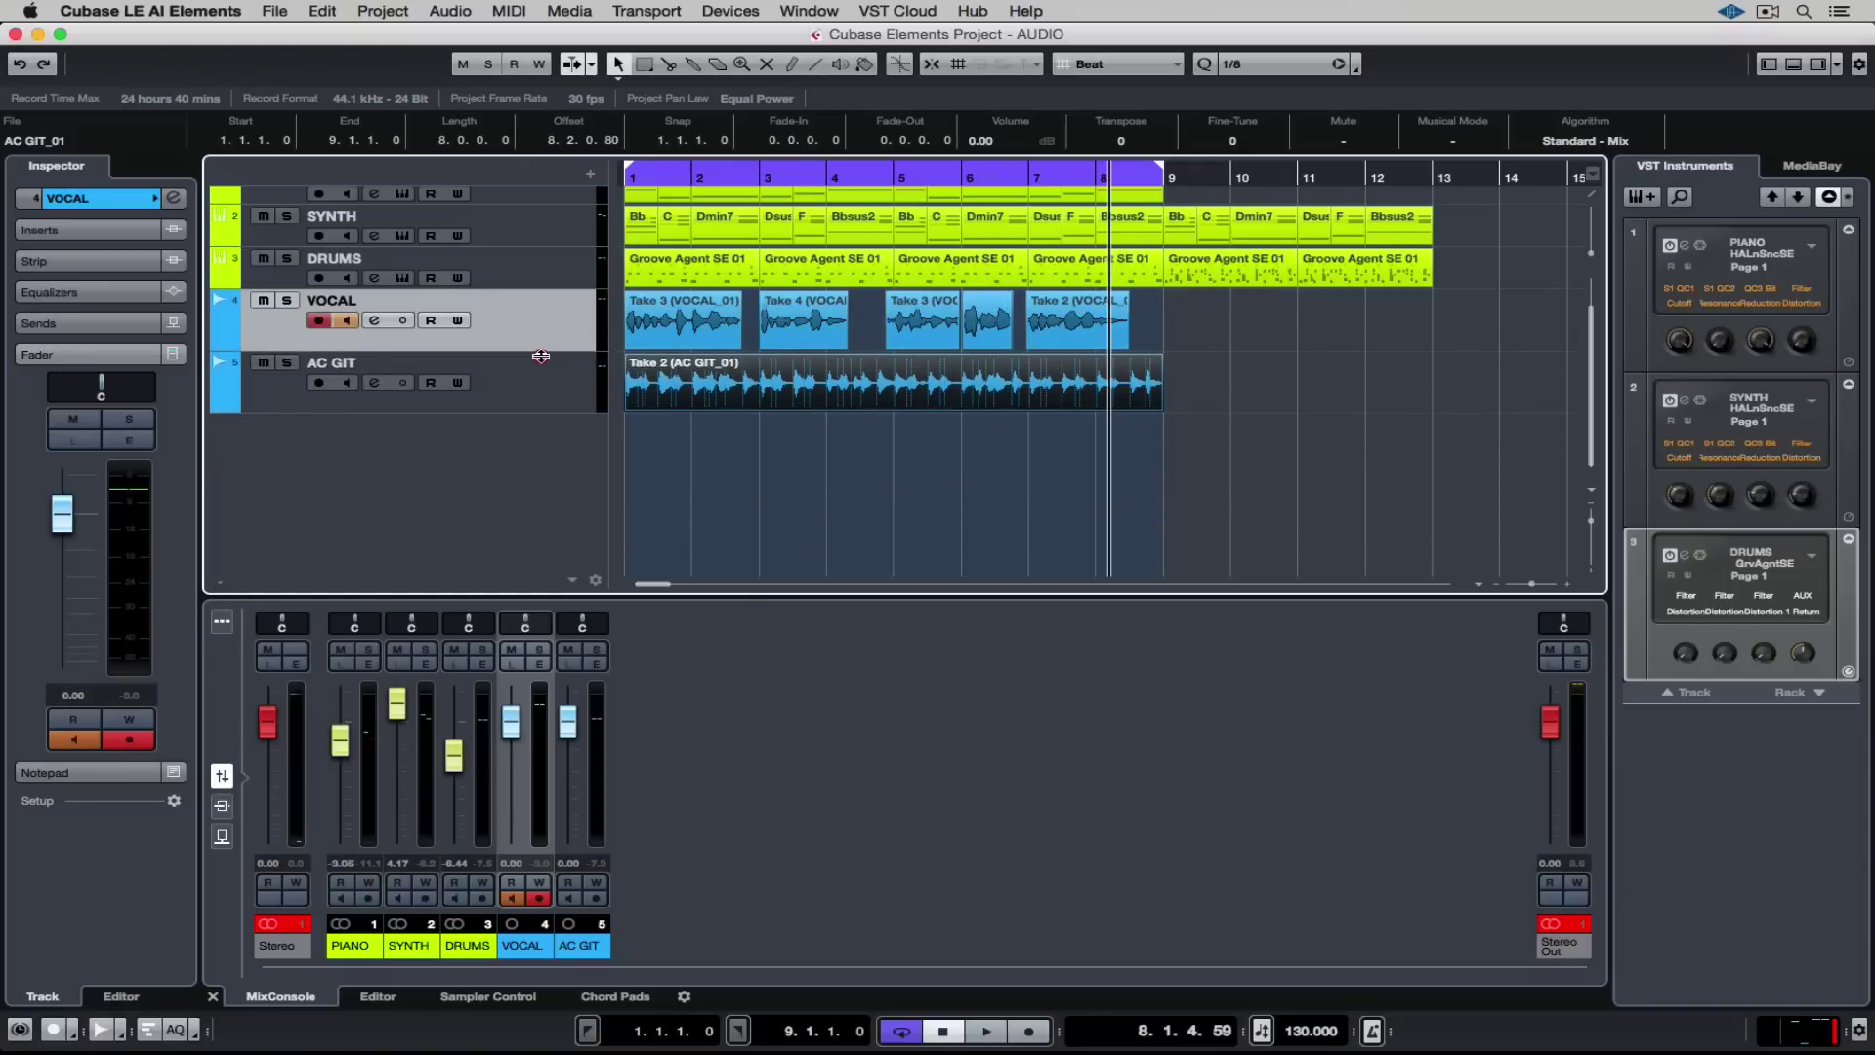
left_click(529, 452)
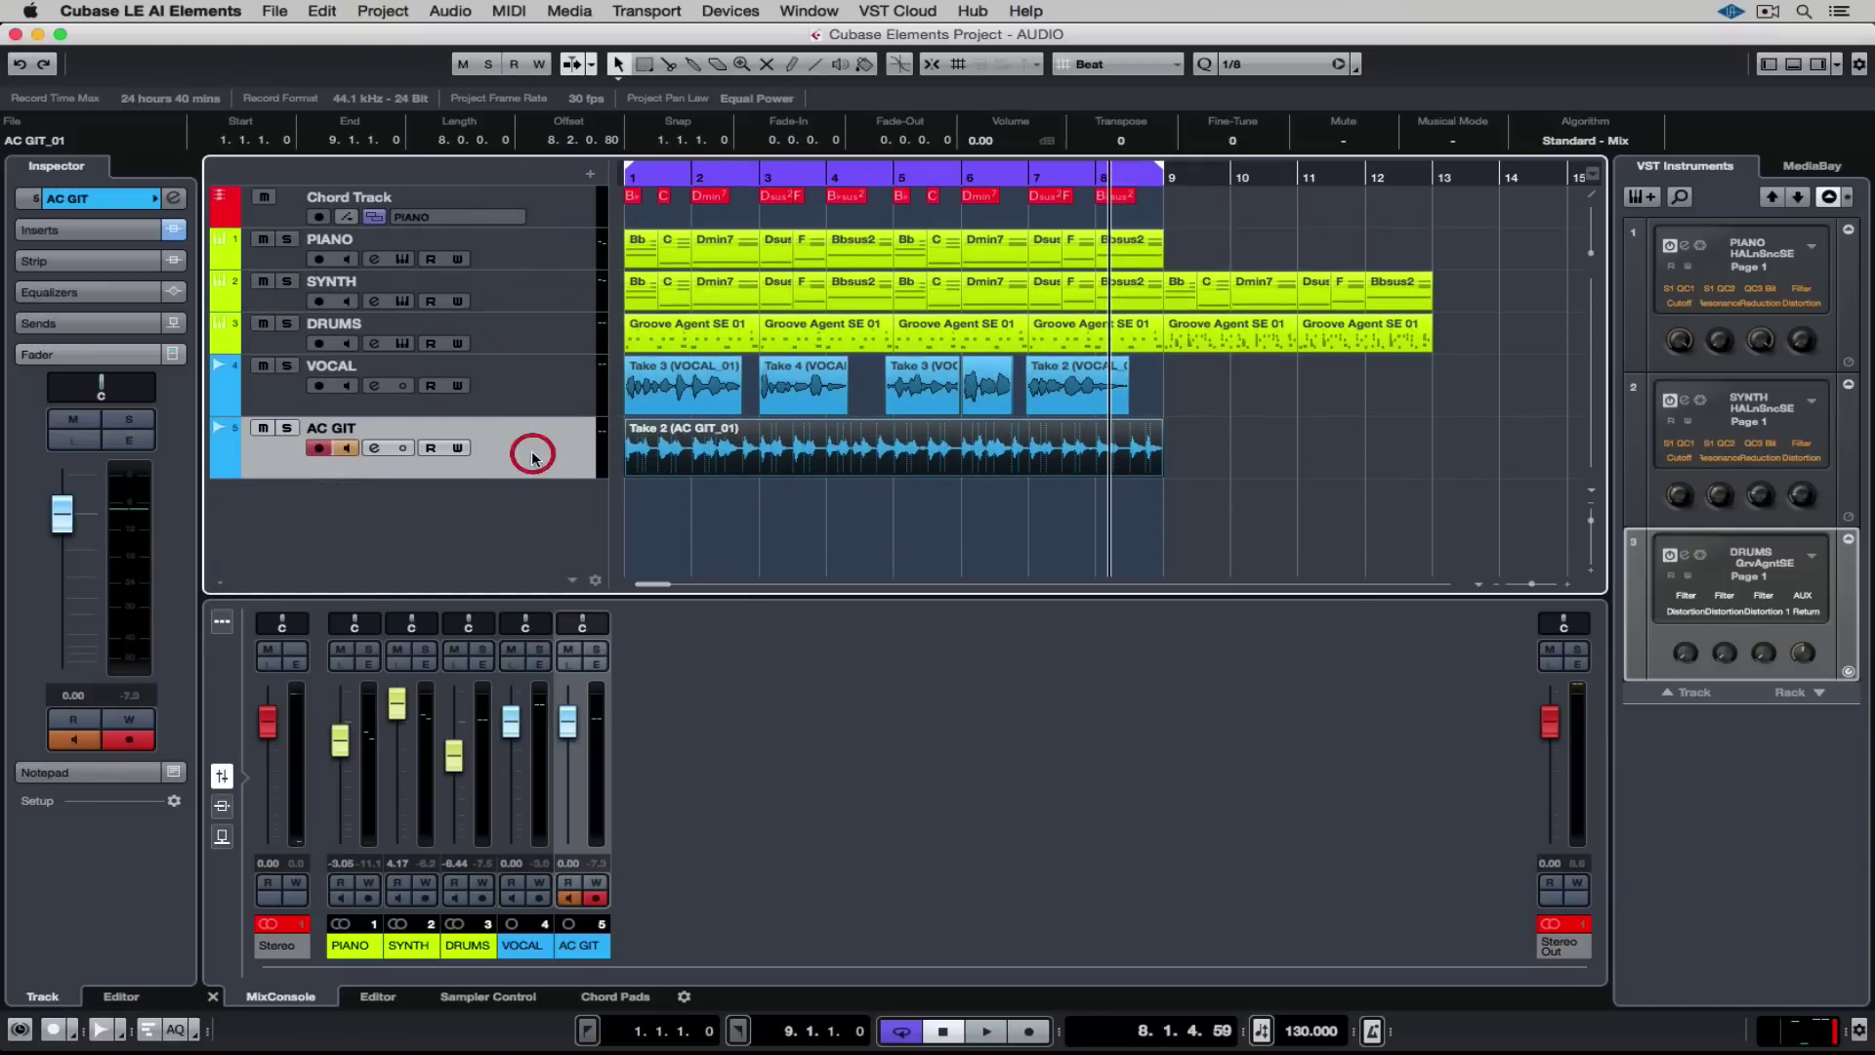
left_click(550, 218)
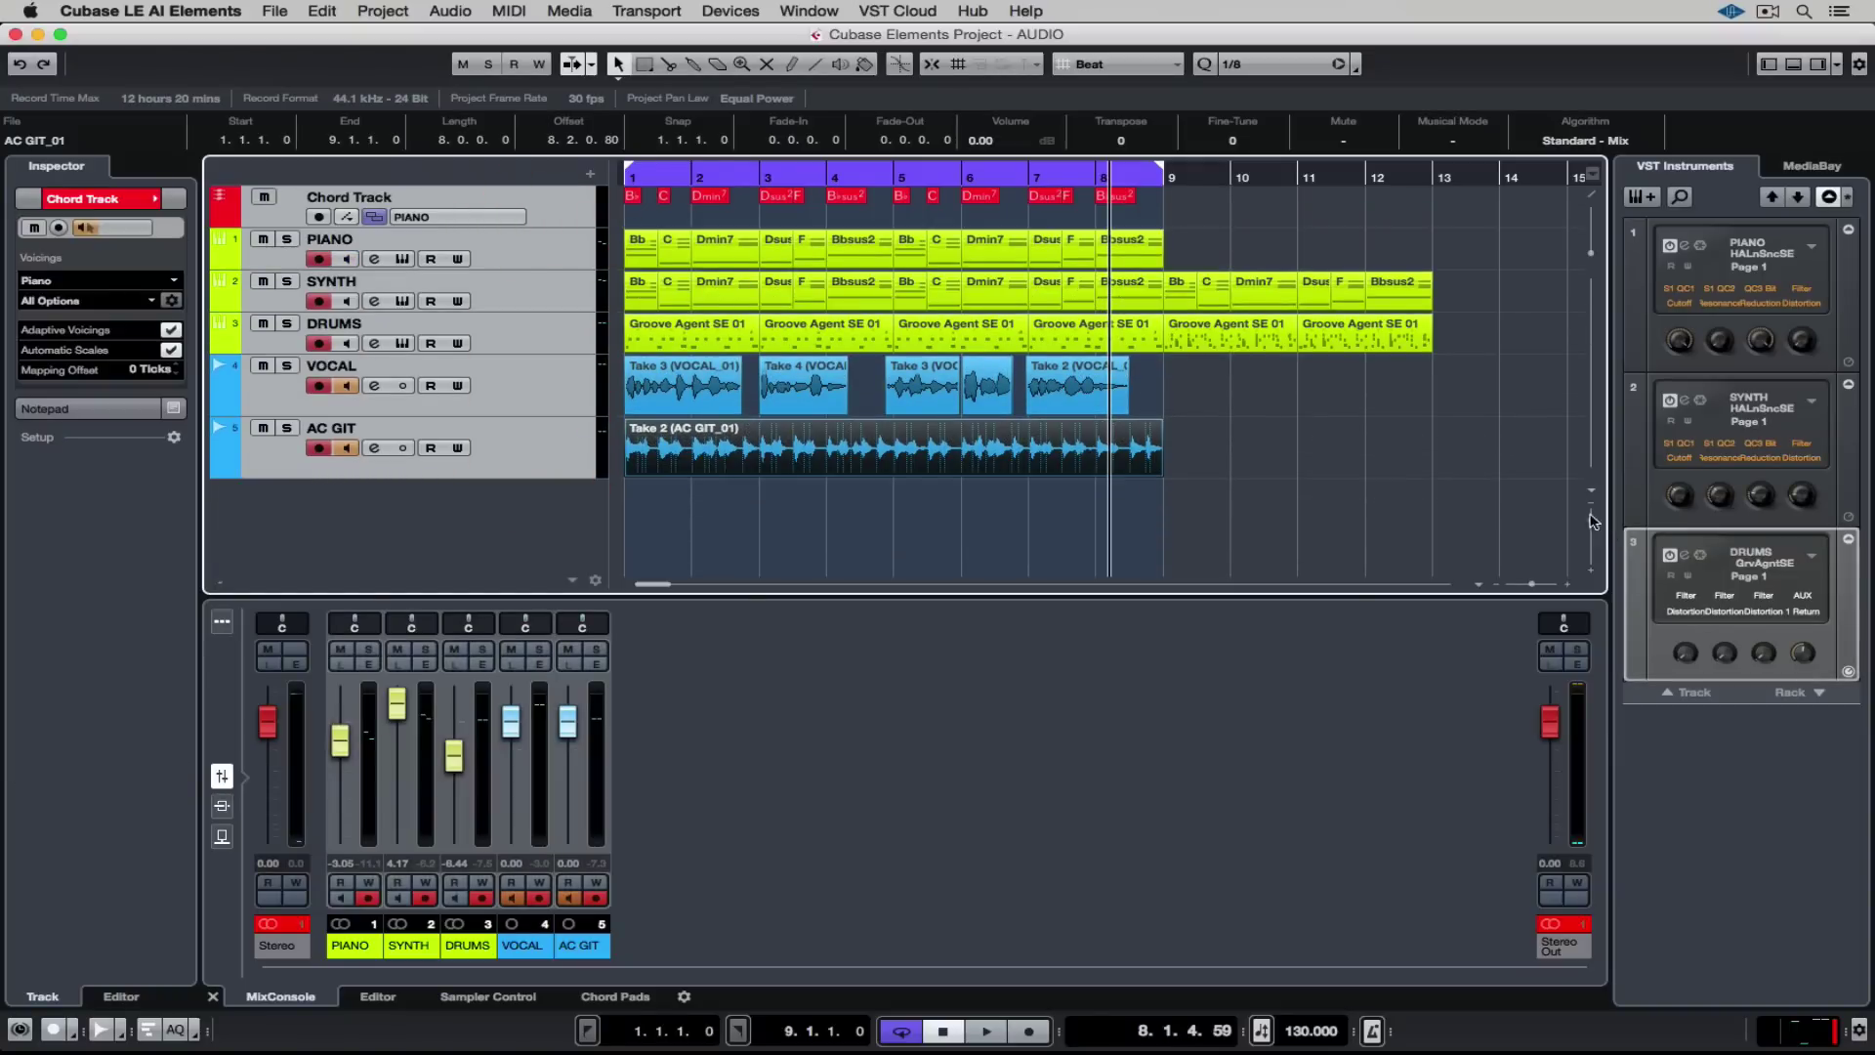
- Use the track height presets to fit all tracks on screen, then return to the song start
left_click(1590, 491)
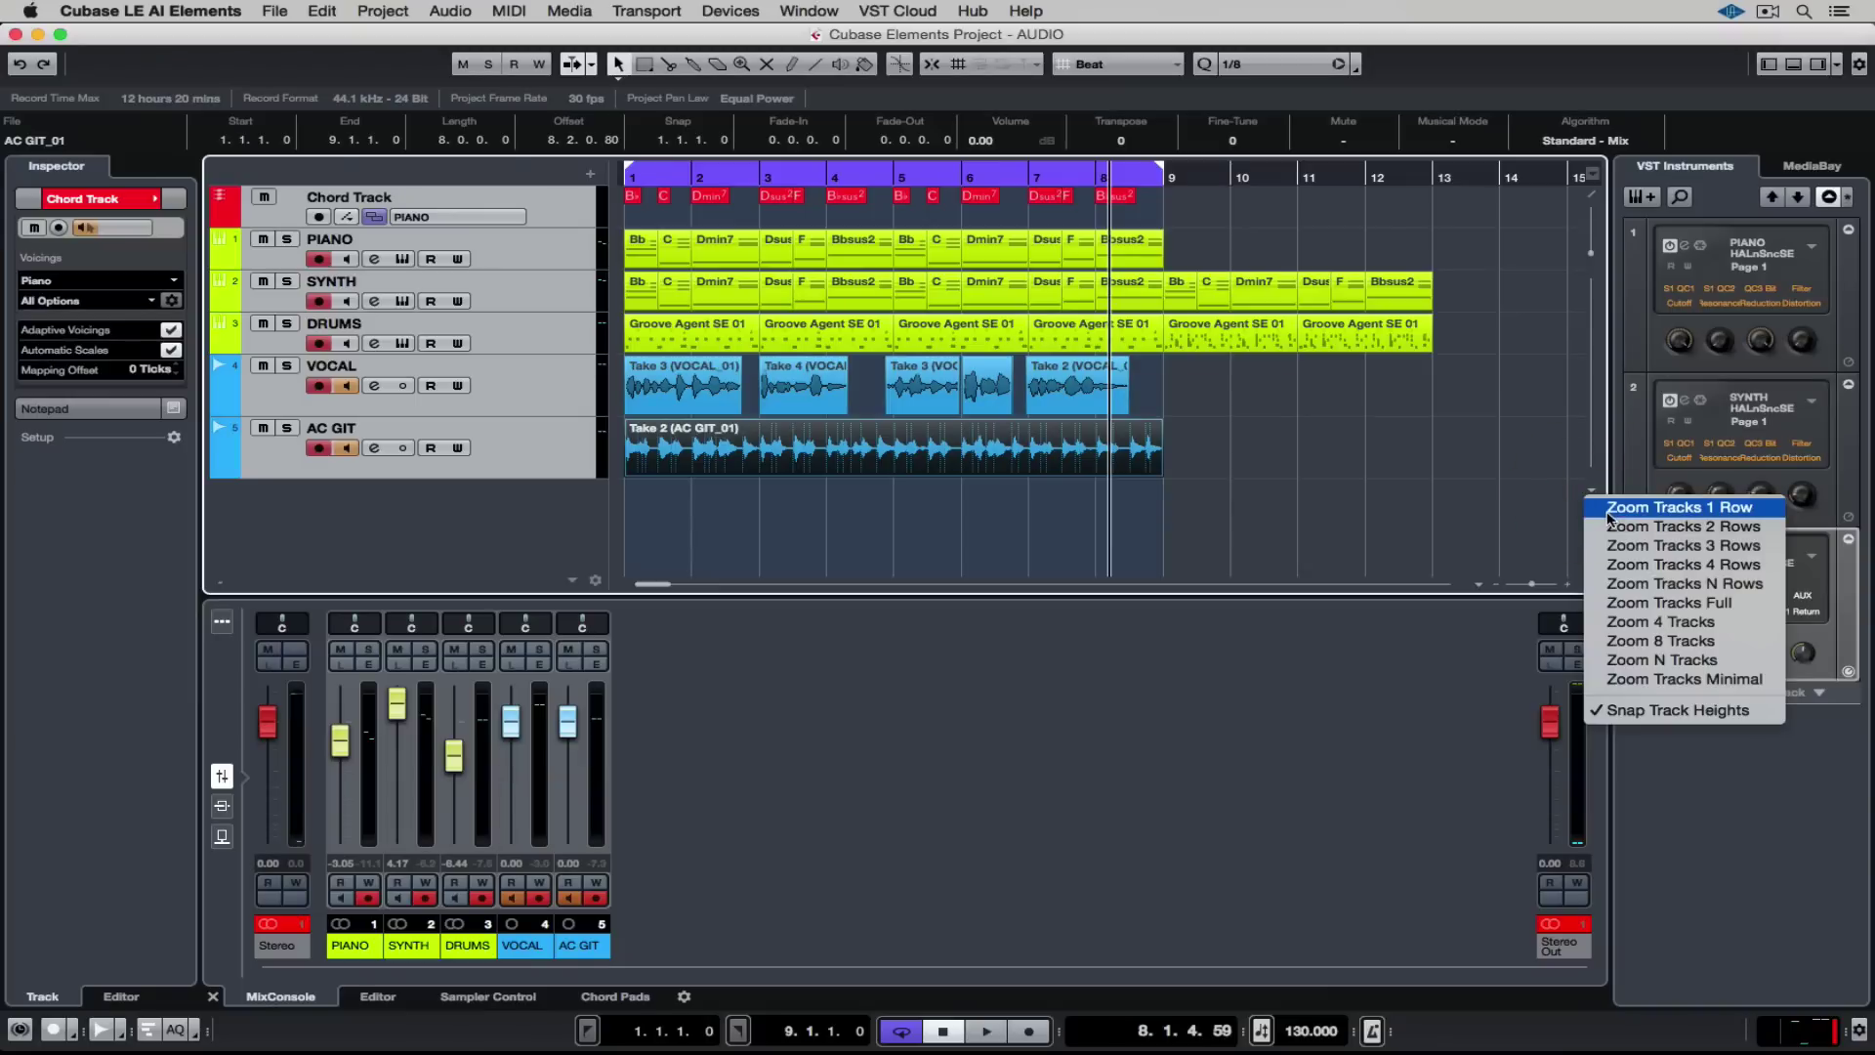
left_click(1611, 621)
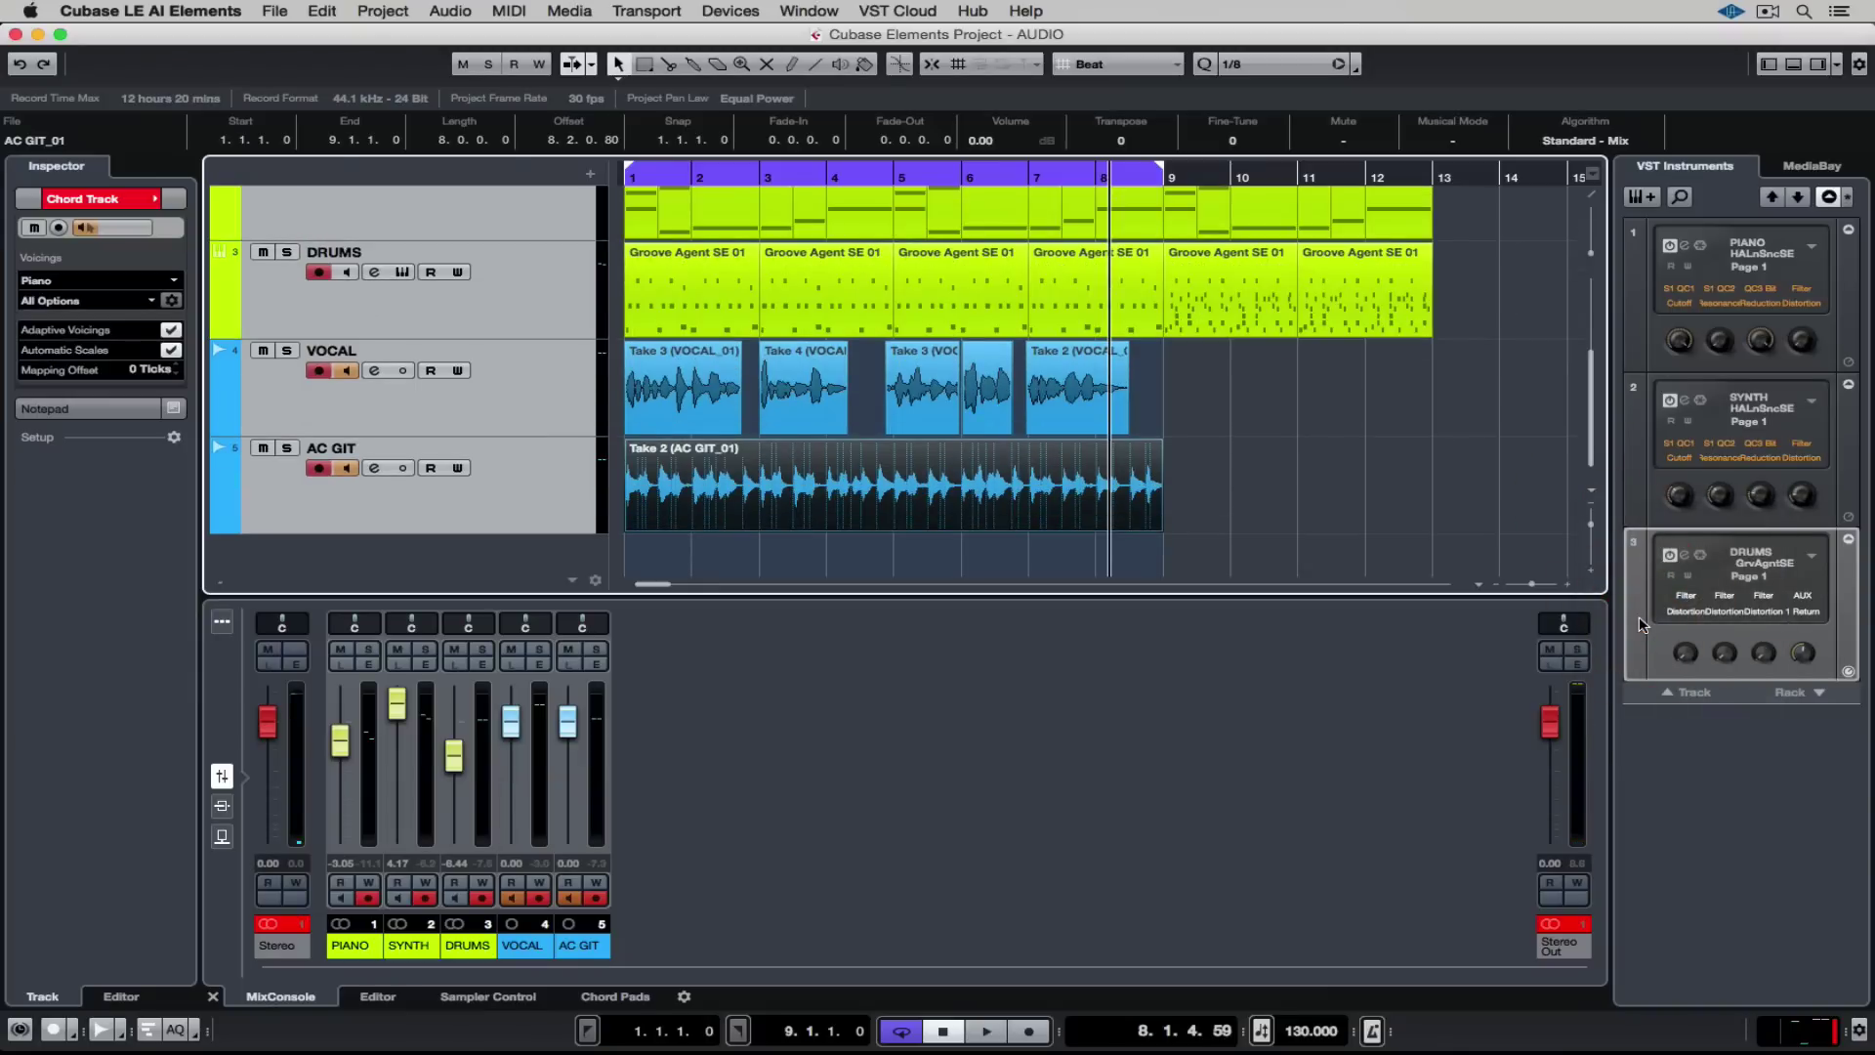
left_click(1589, 525)
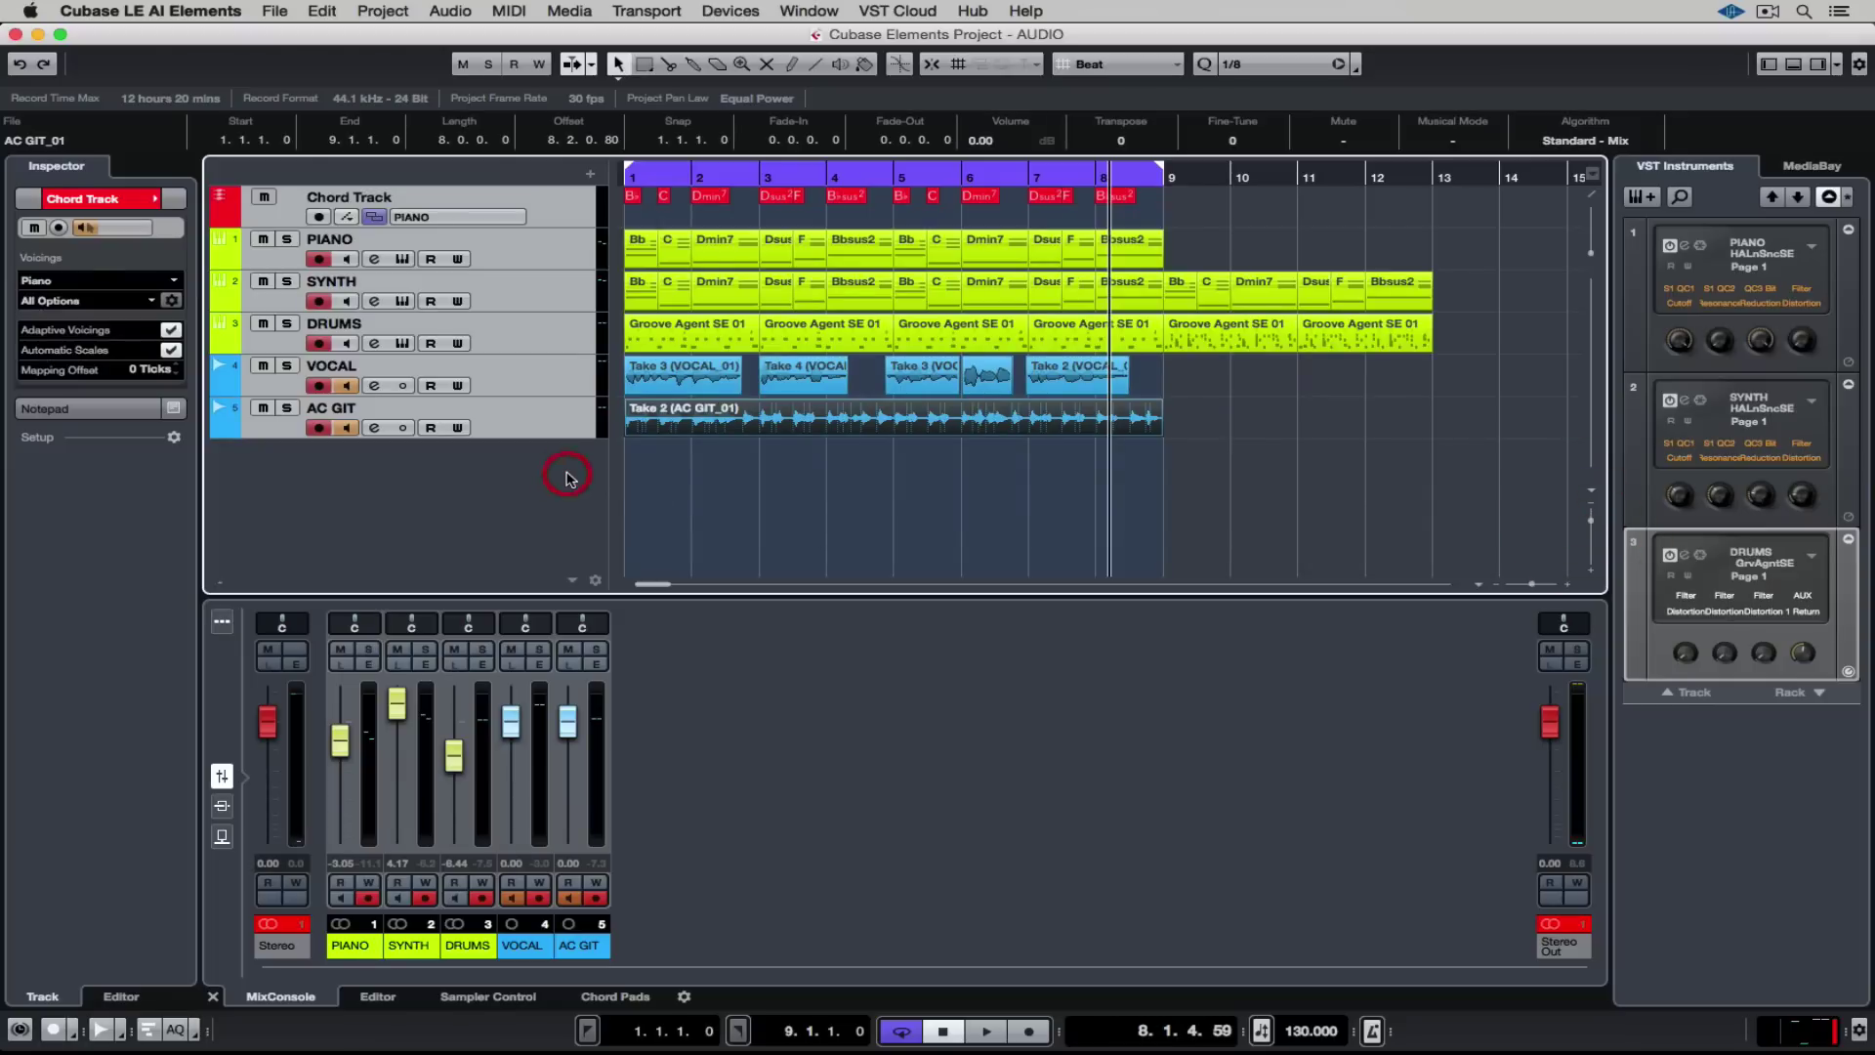
left_click(558, 410)
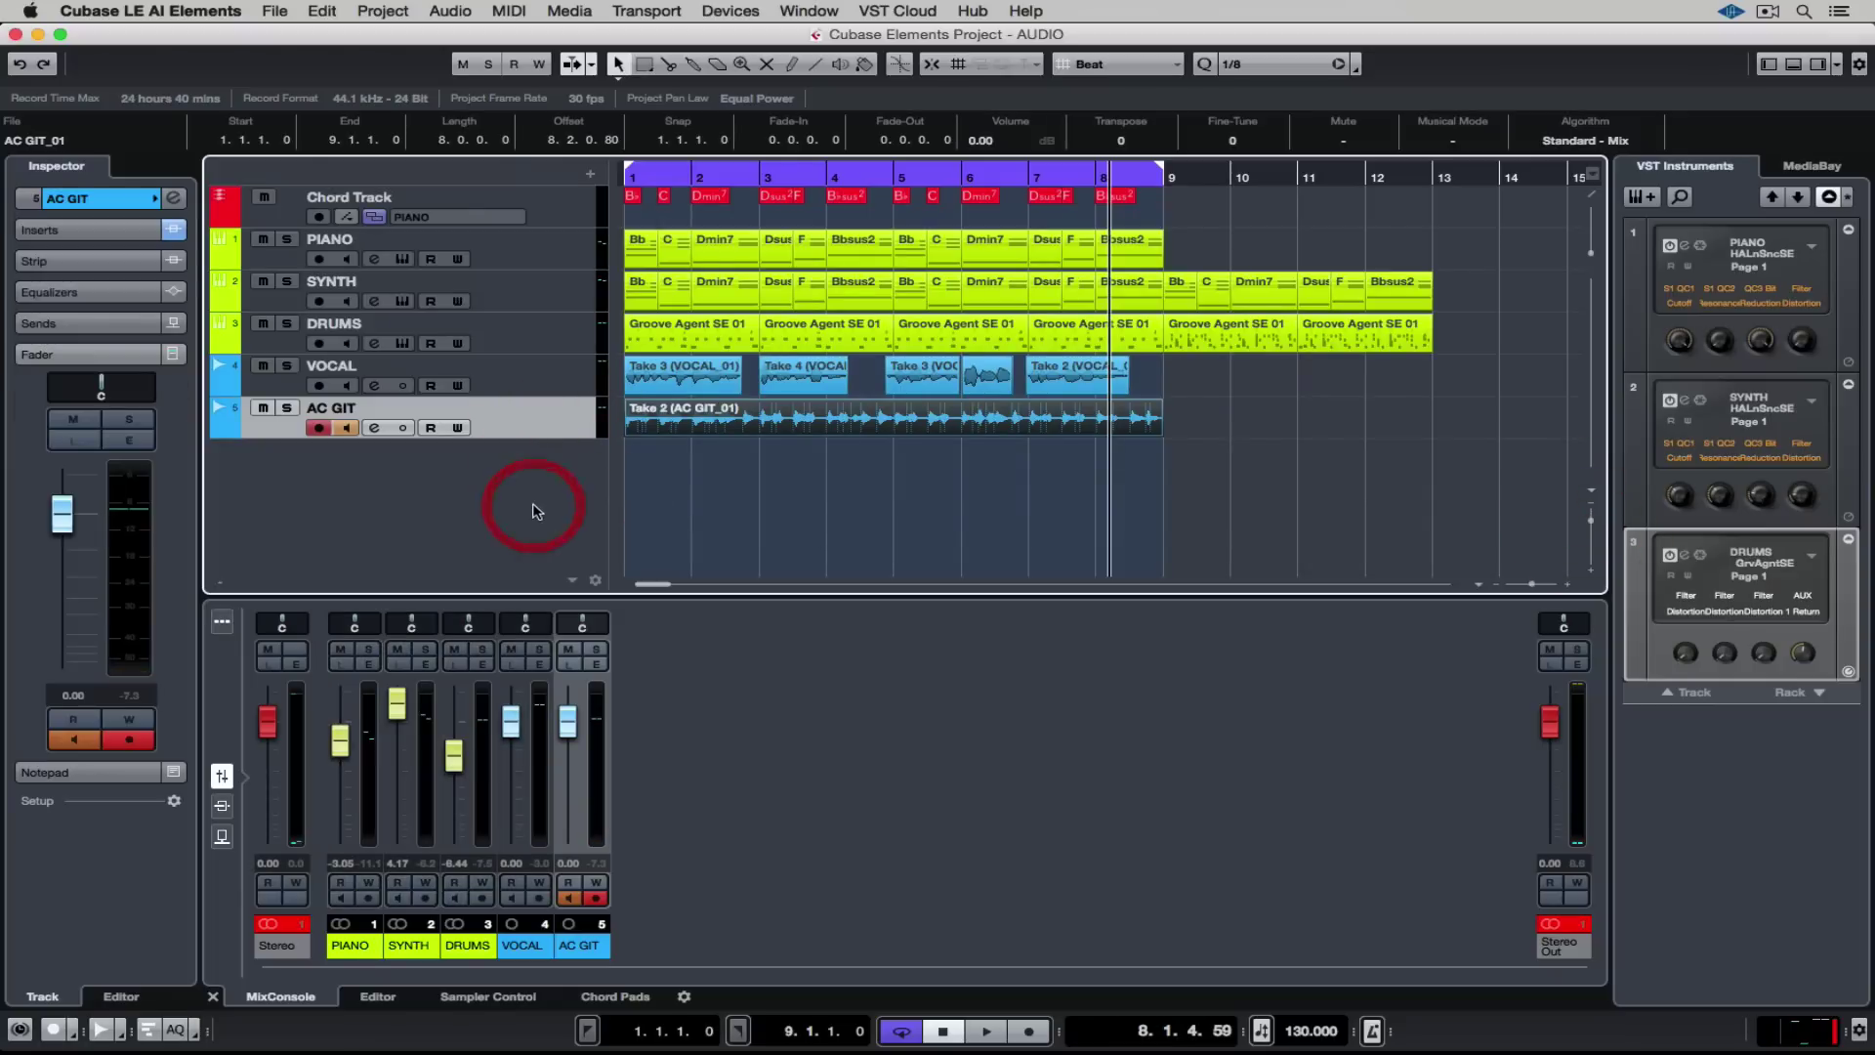
key("Home")
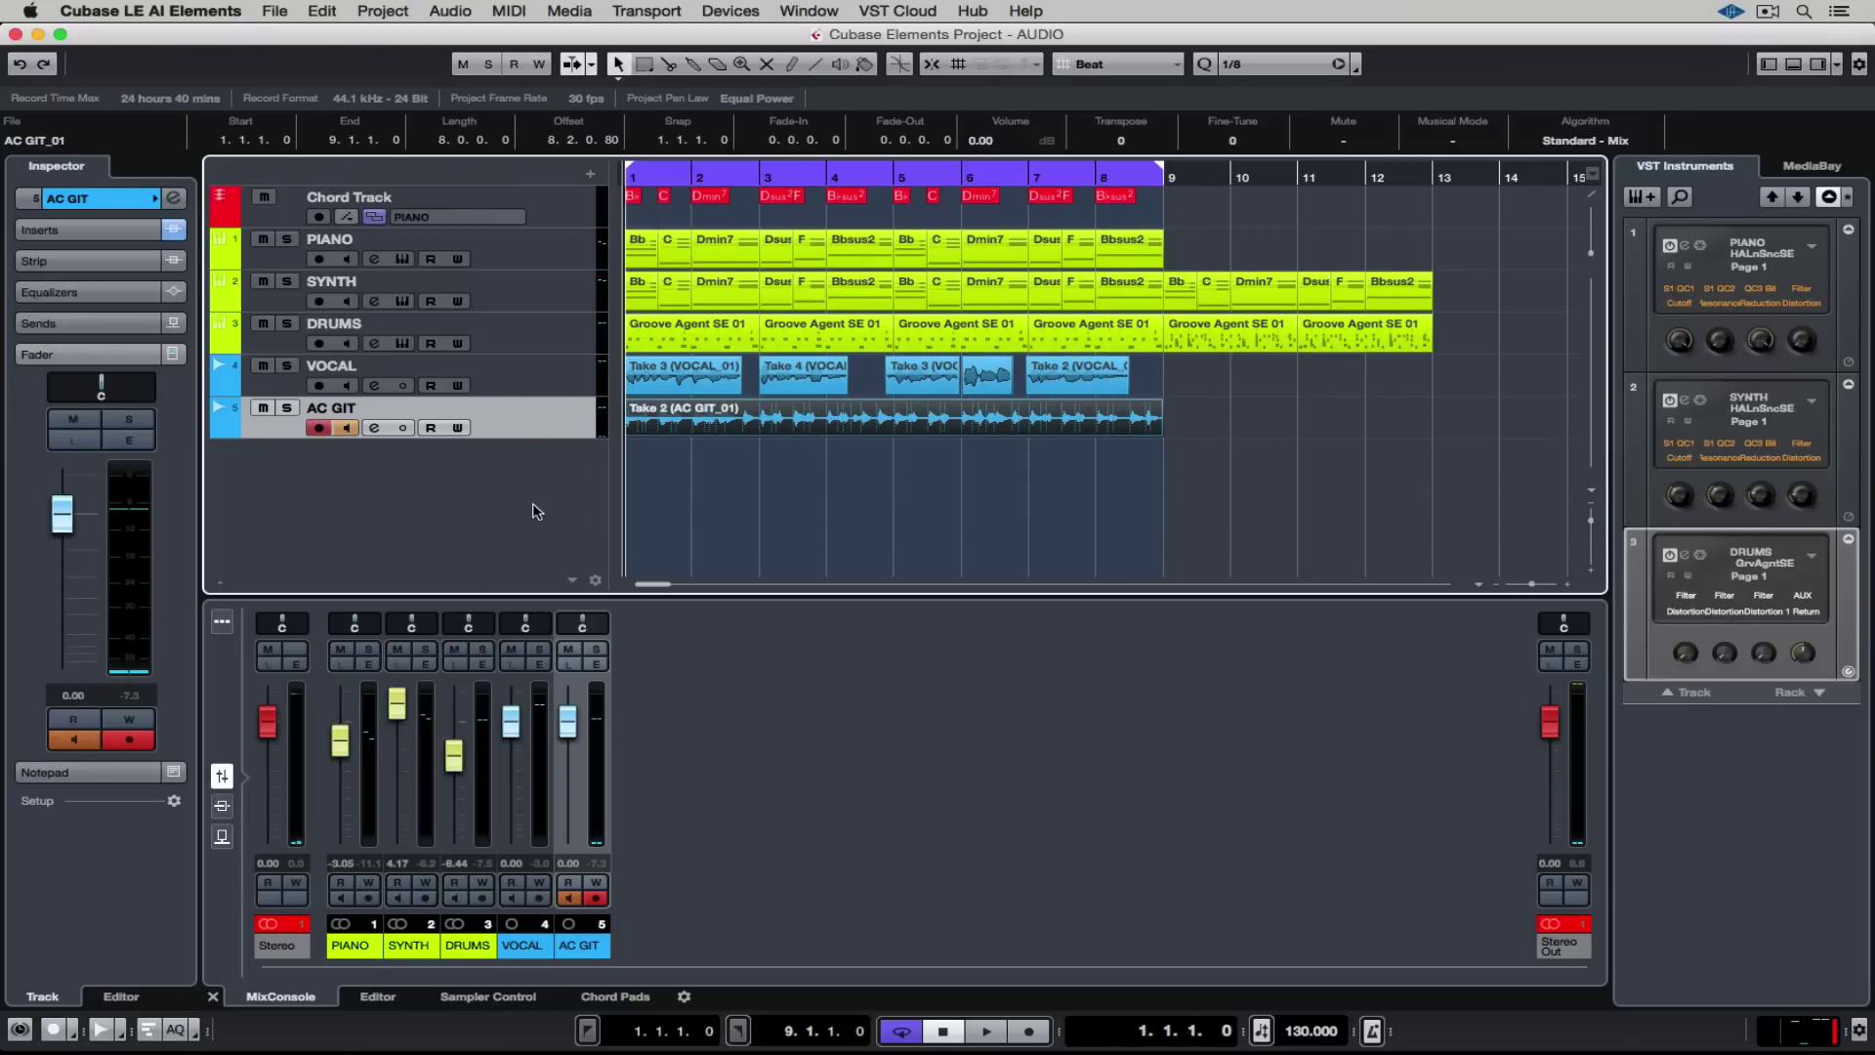
- During playback, lower AC GIT to -6.26 dB and DRUMS to -9.56 dB
key("space")
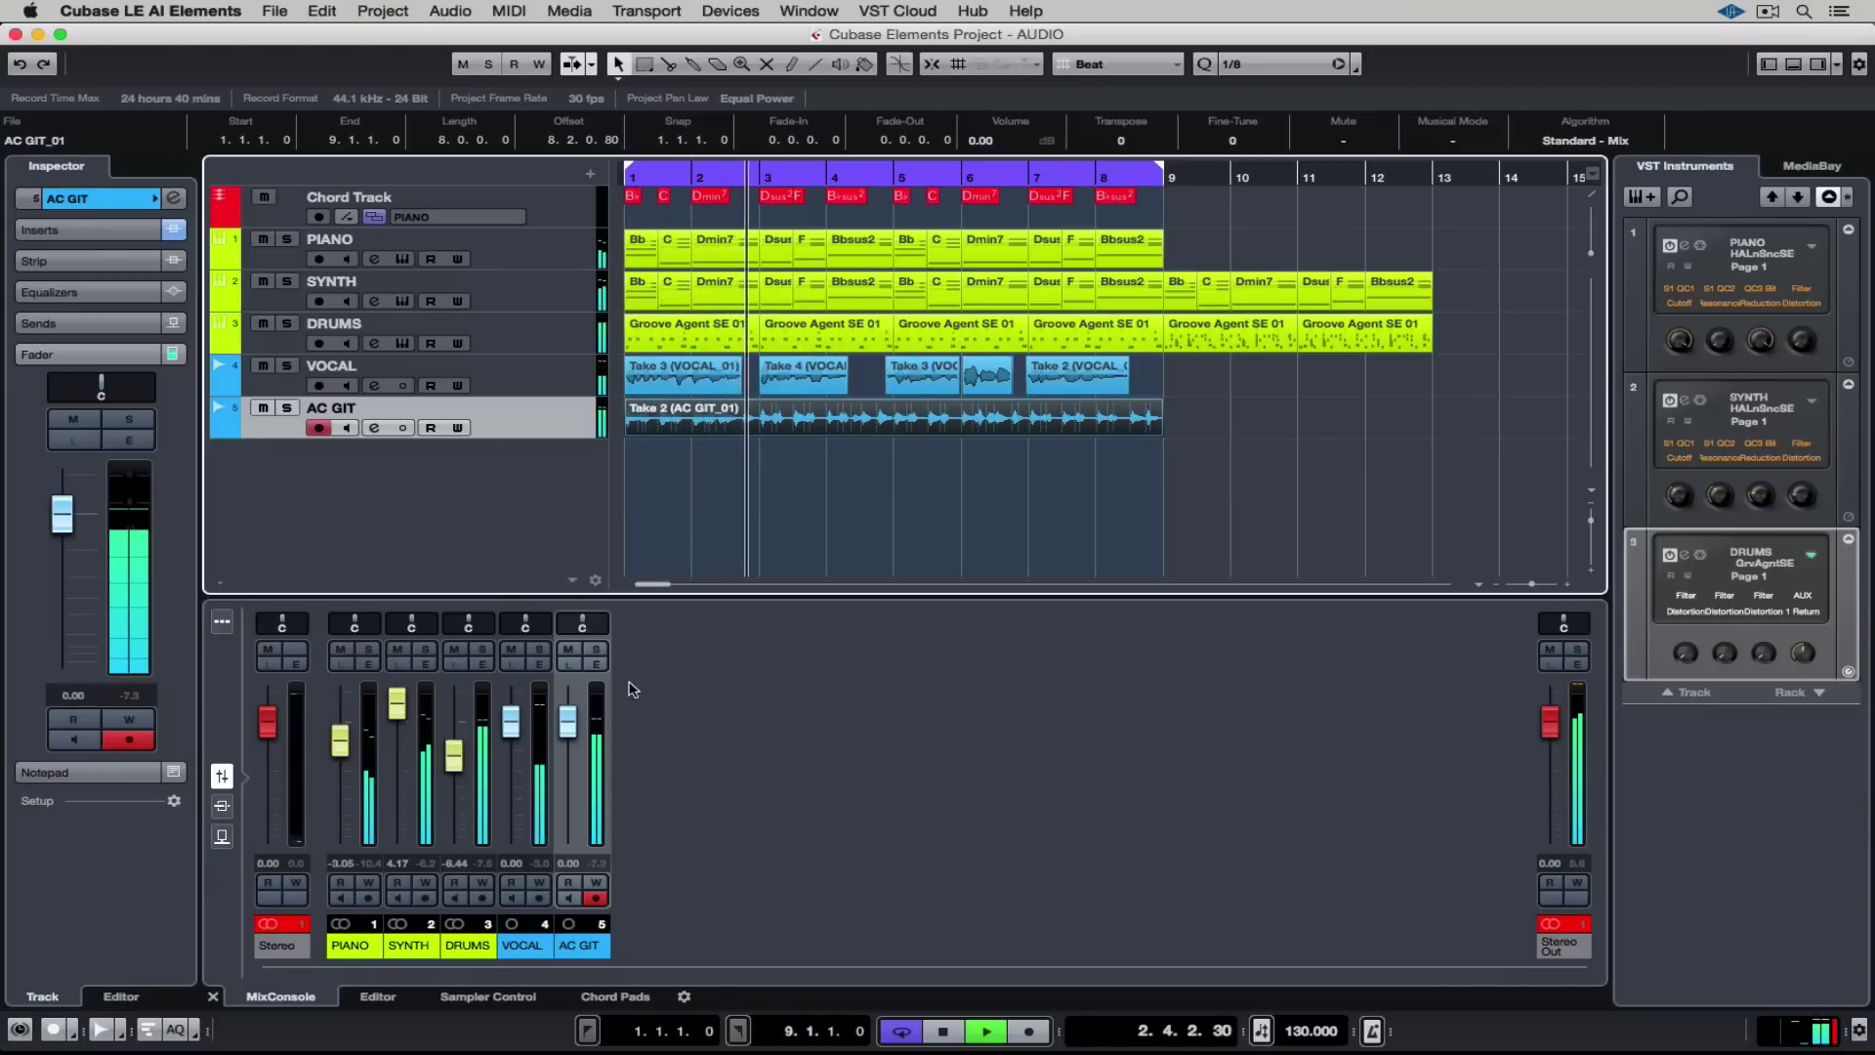
left_click_drag(568, 720, 568, 739)
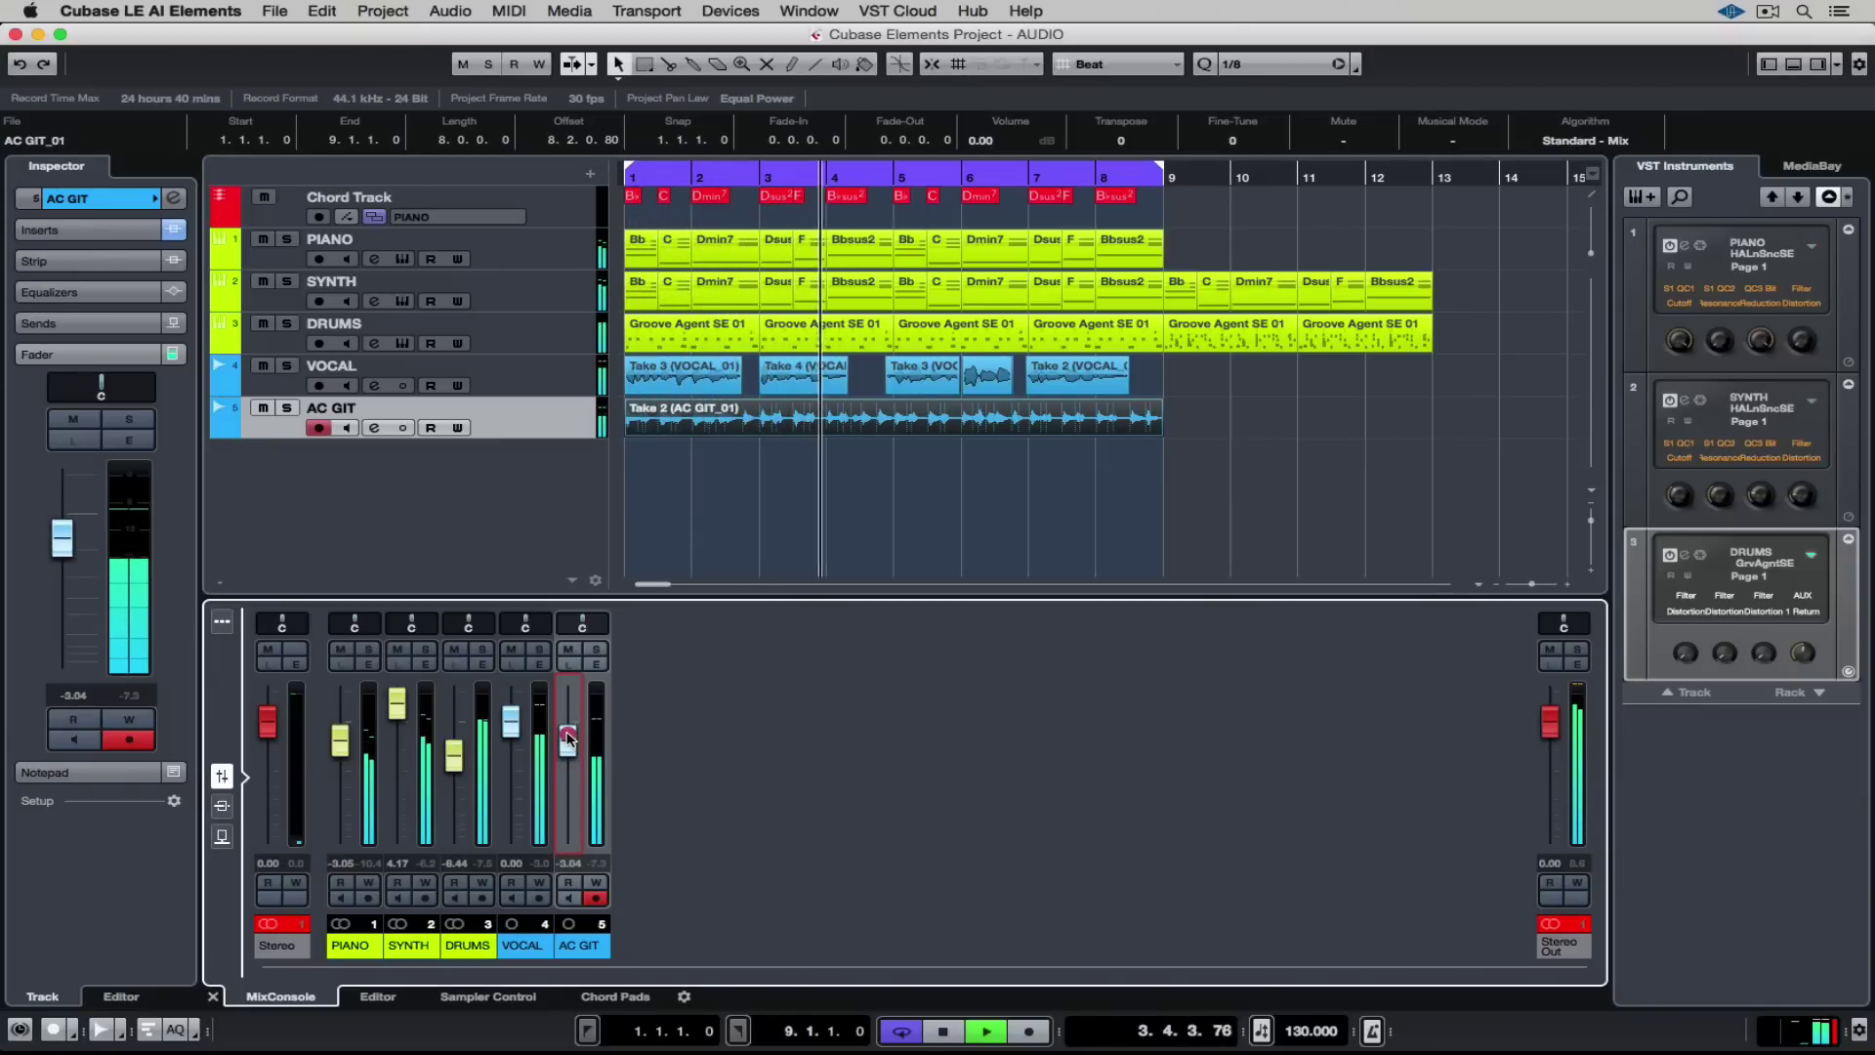
left_click_drag(569, 739, 568, 757)
left_click_drag(453, 754, 453, 771)
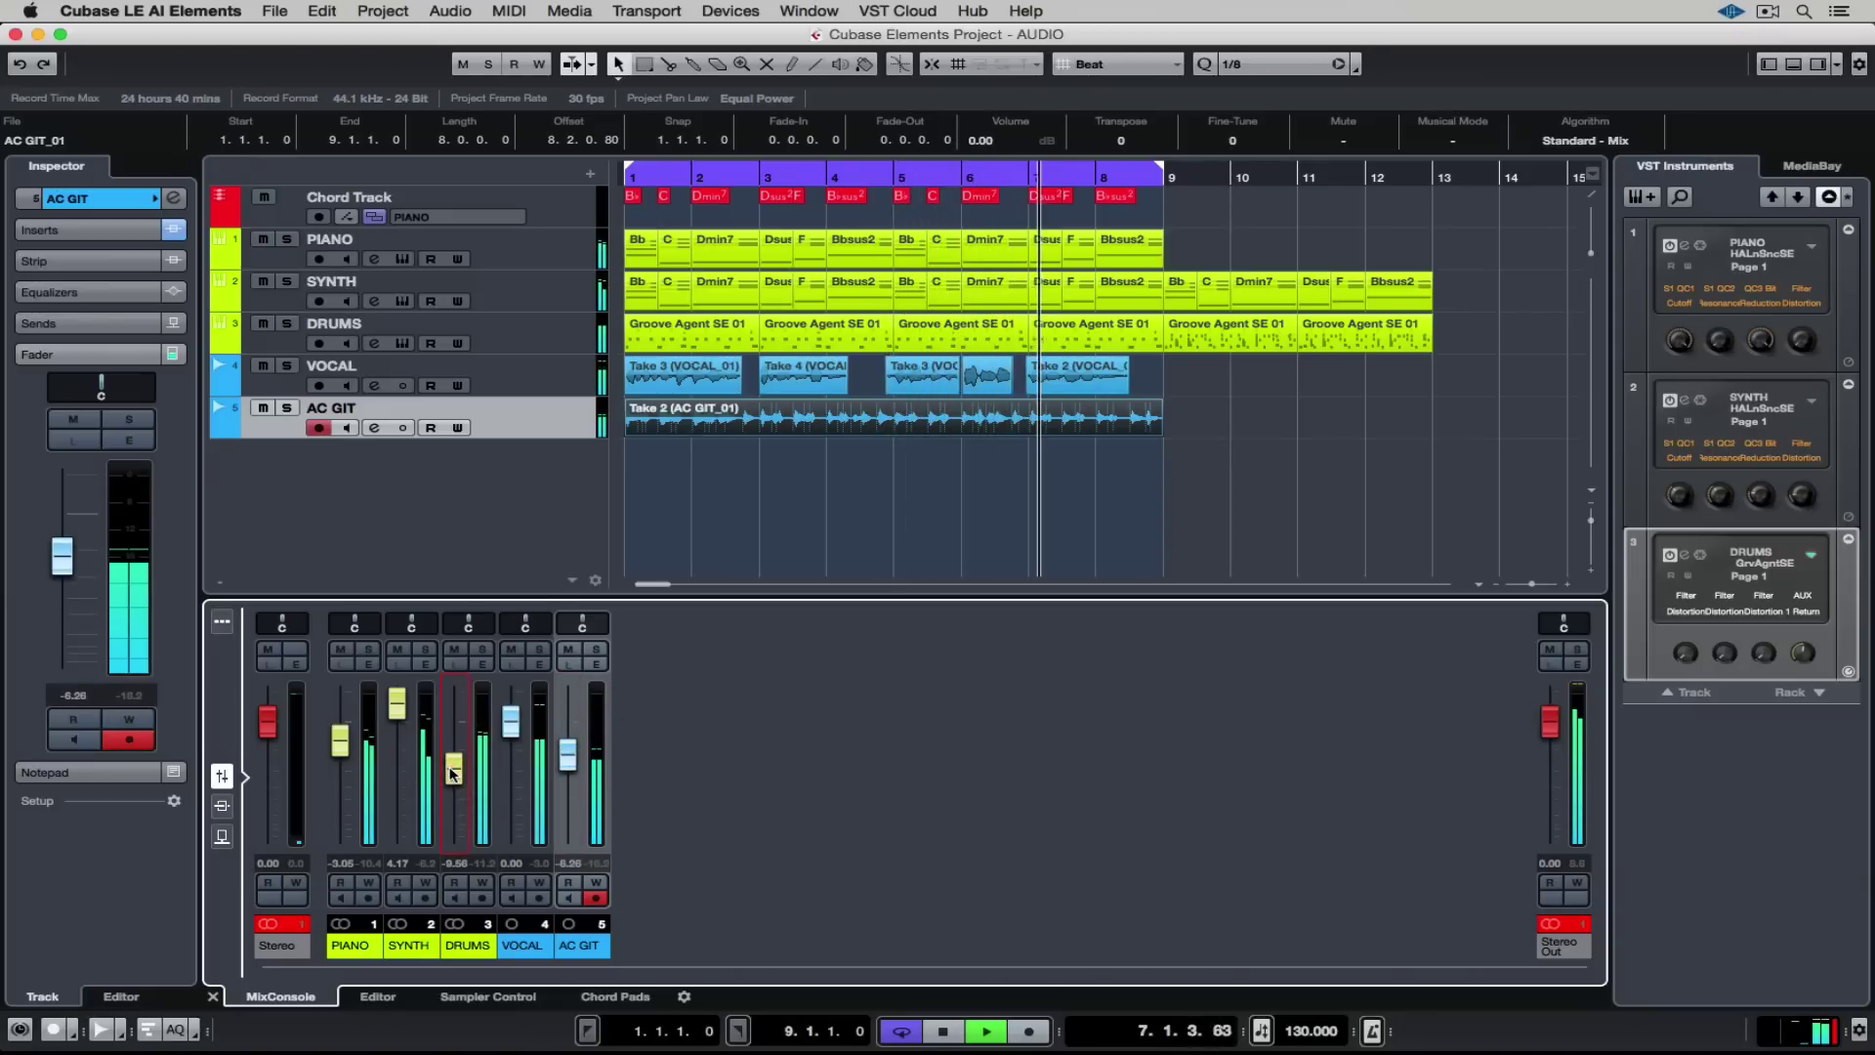
key("space")
- Load the AM Vocal 14 Male Electronic strip preset on the VOCAL channel and audition it
left_click(506, 385)
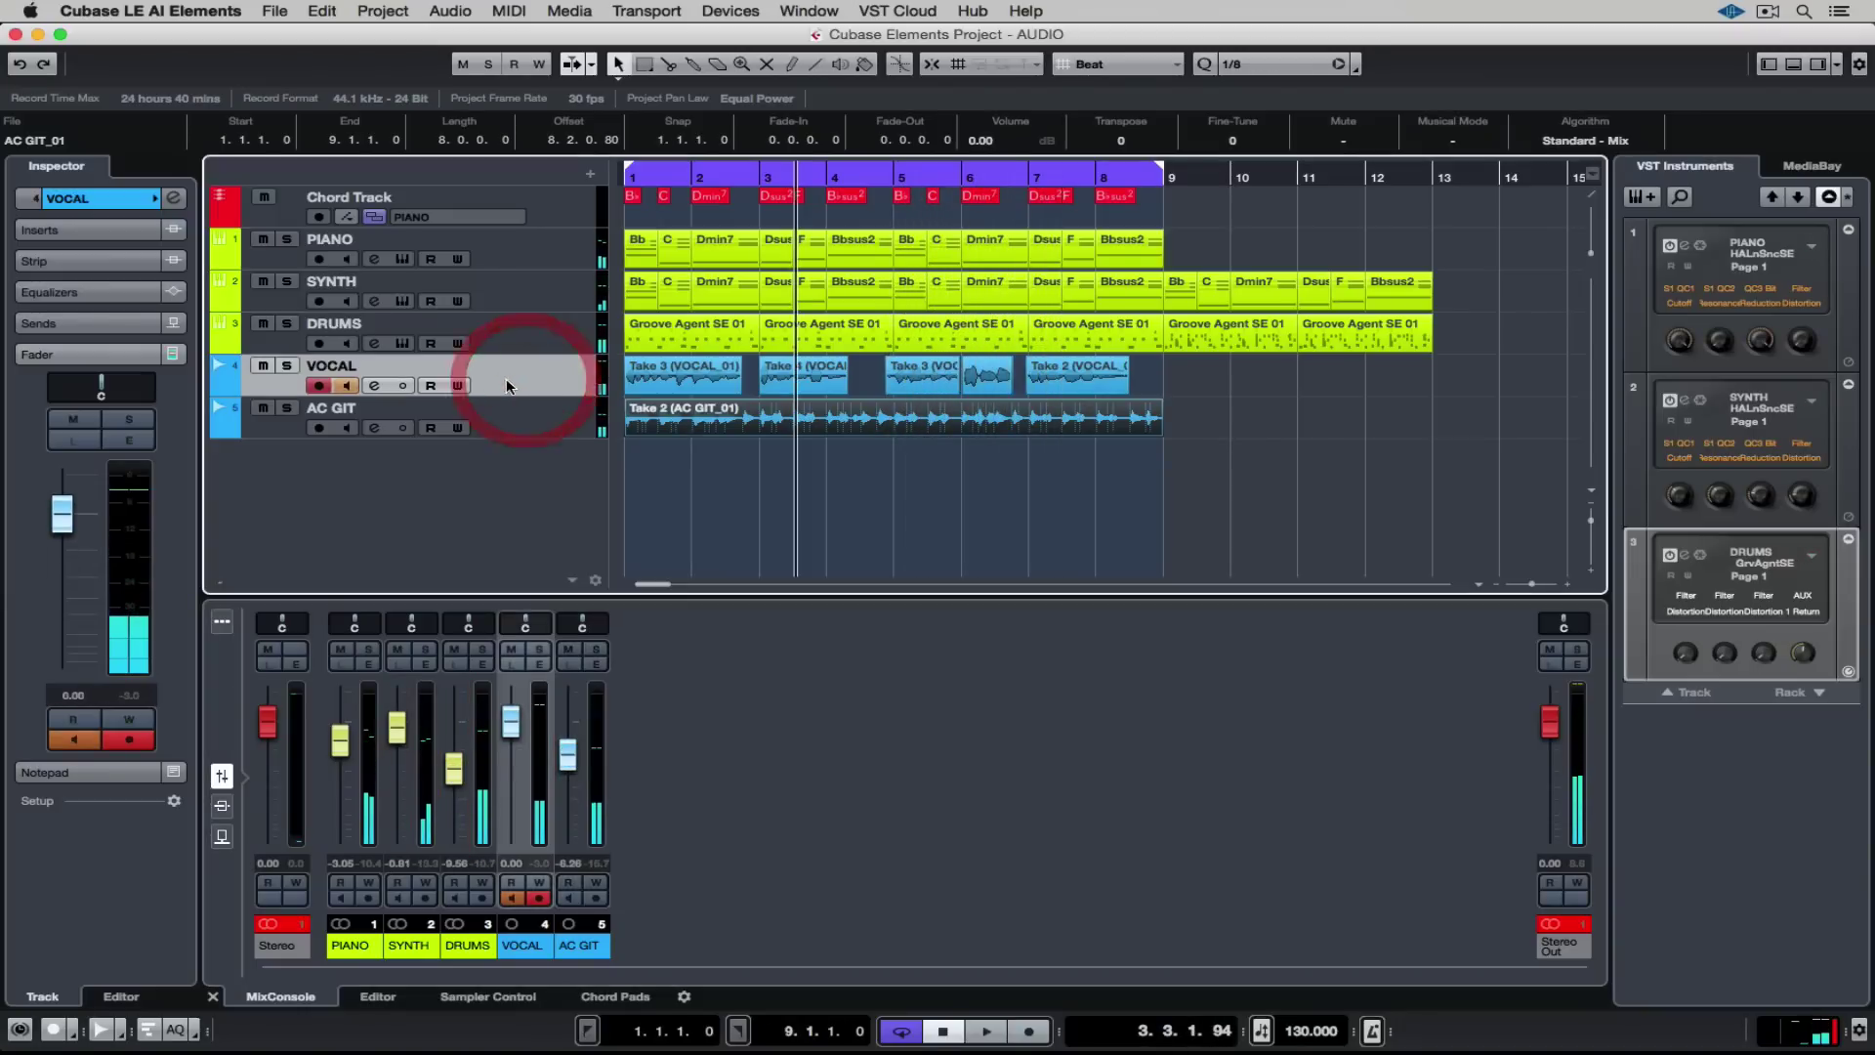
left_click(374, 385)
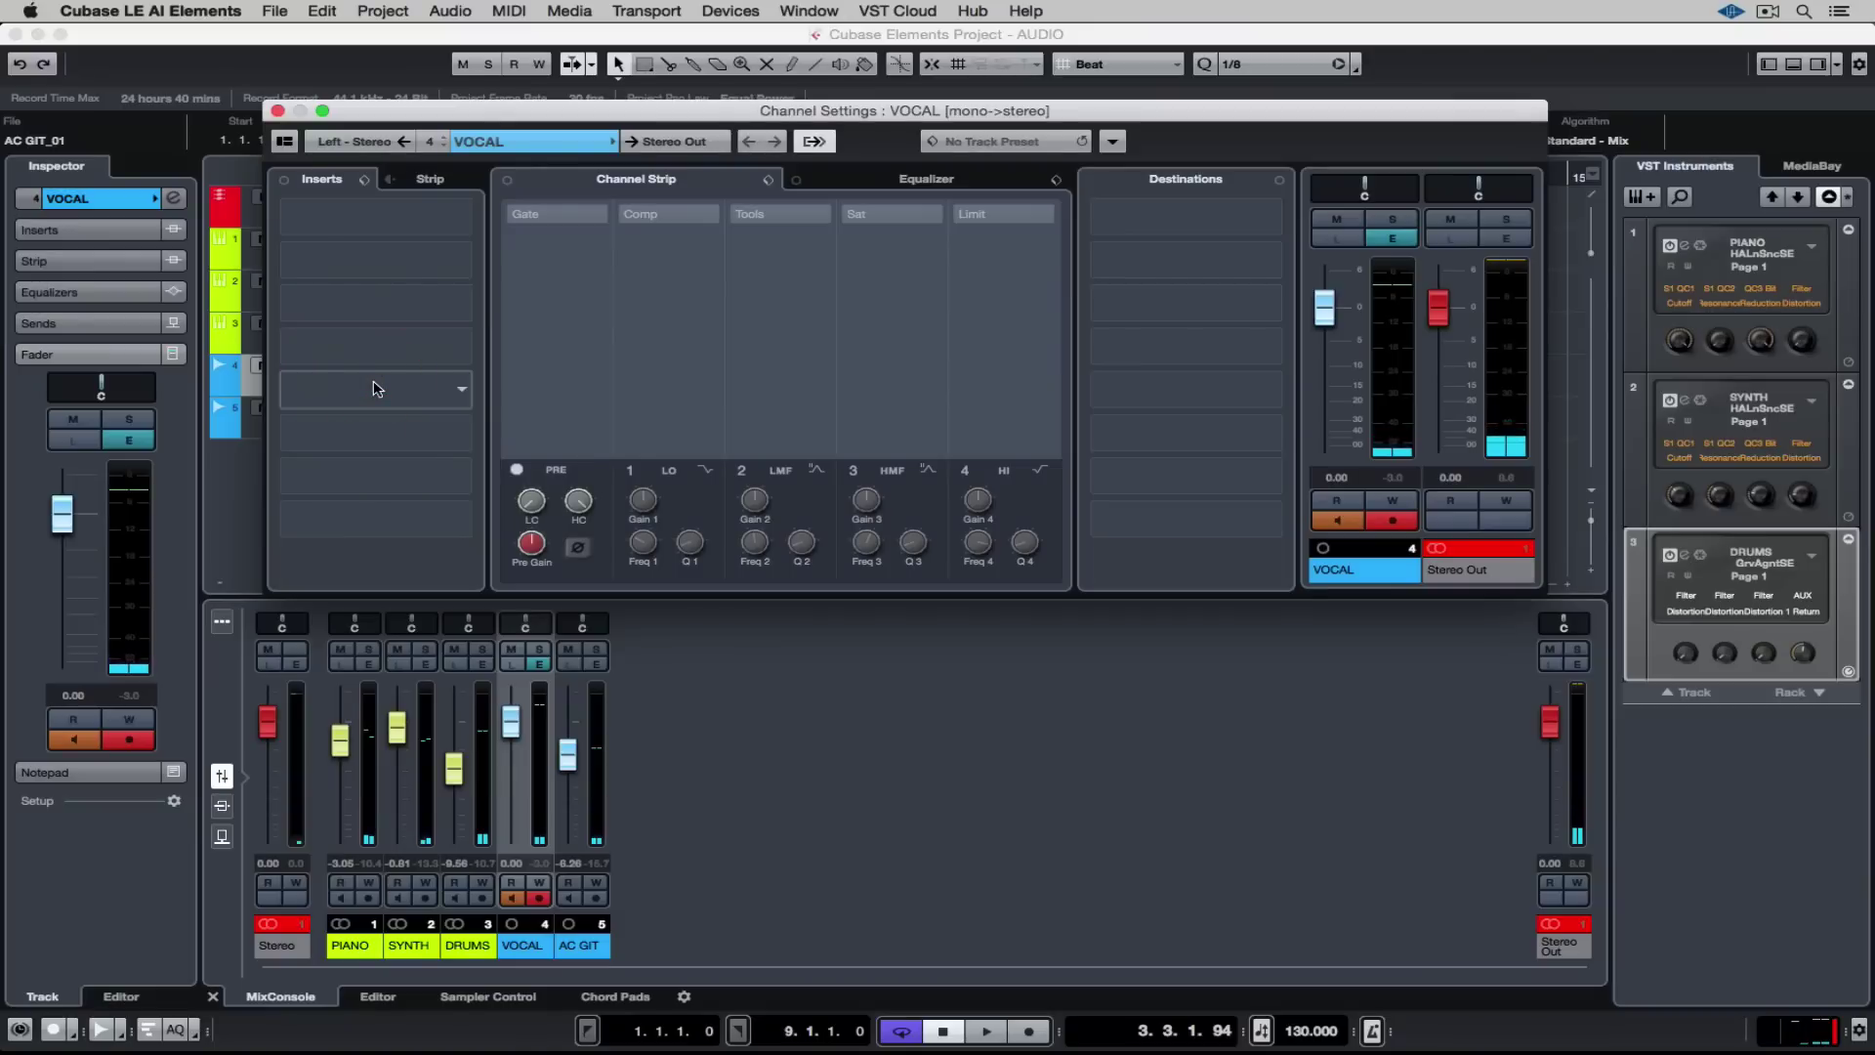
left_click(768, 179)
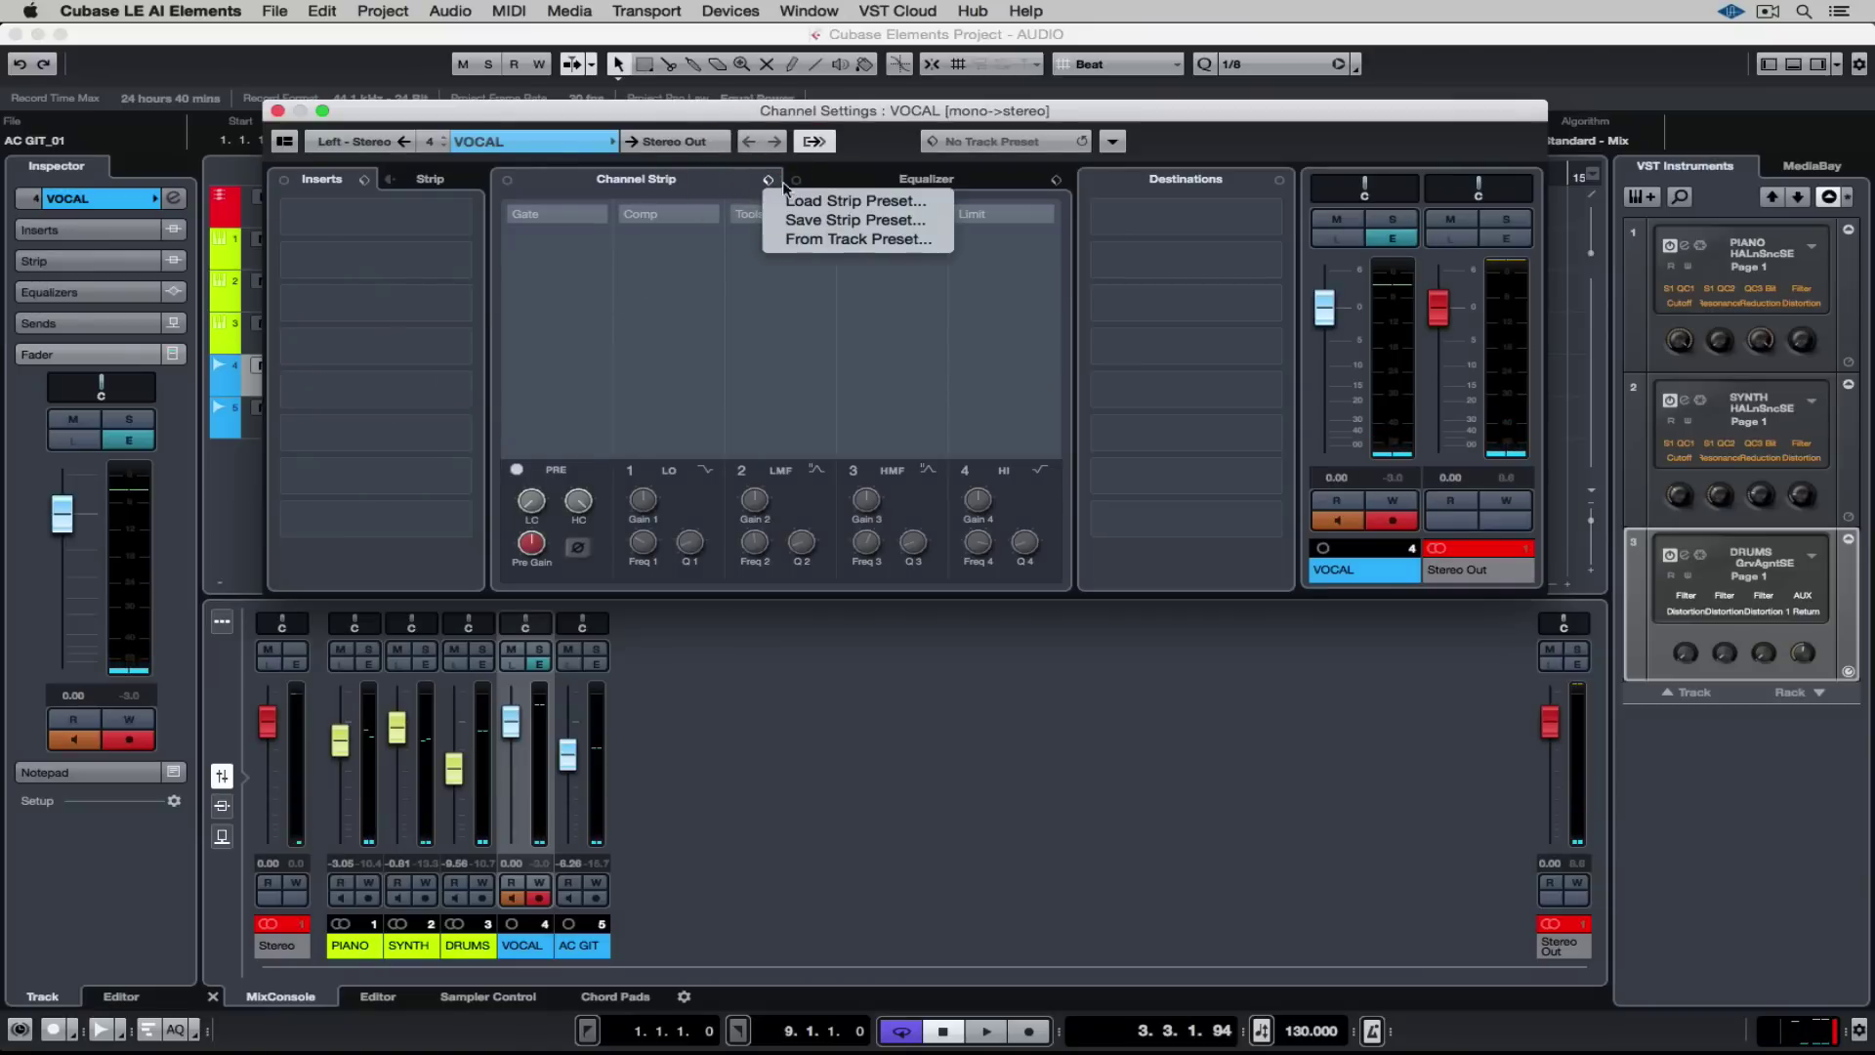
left_click(813, 199)
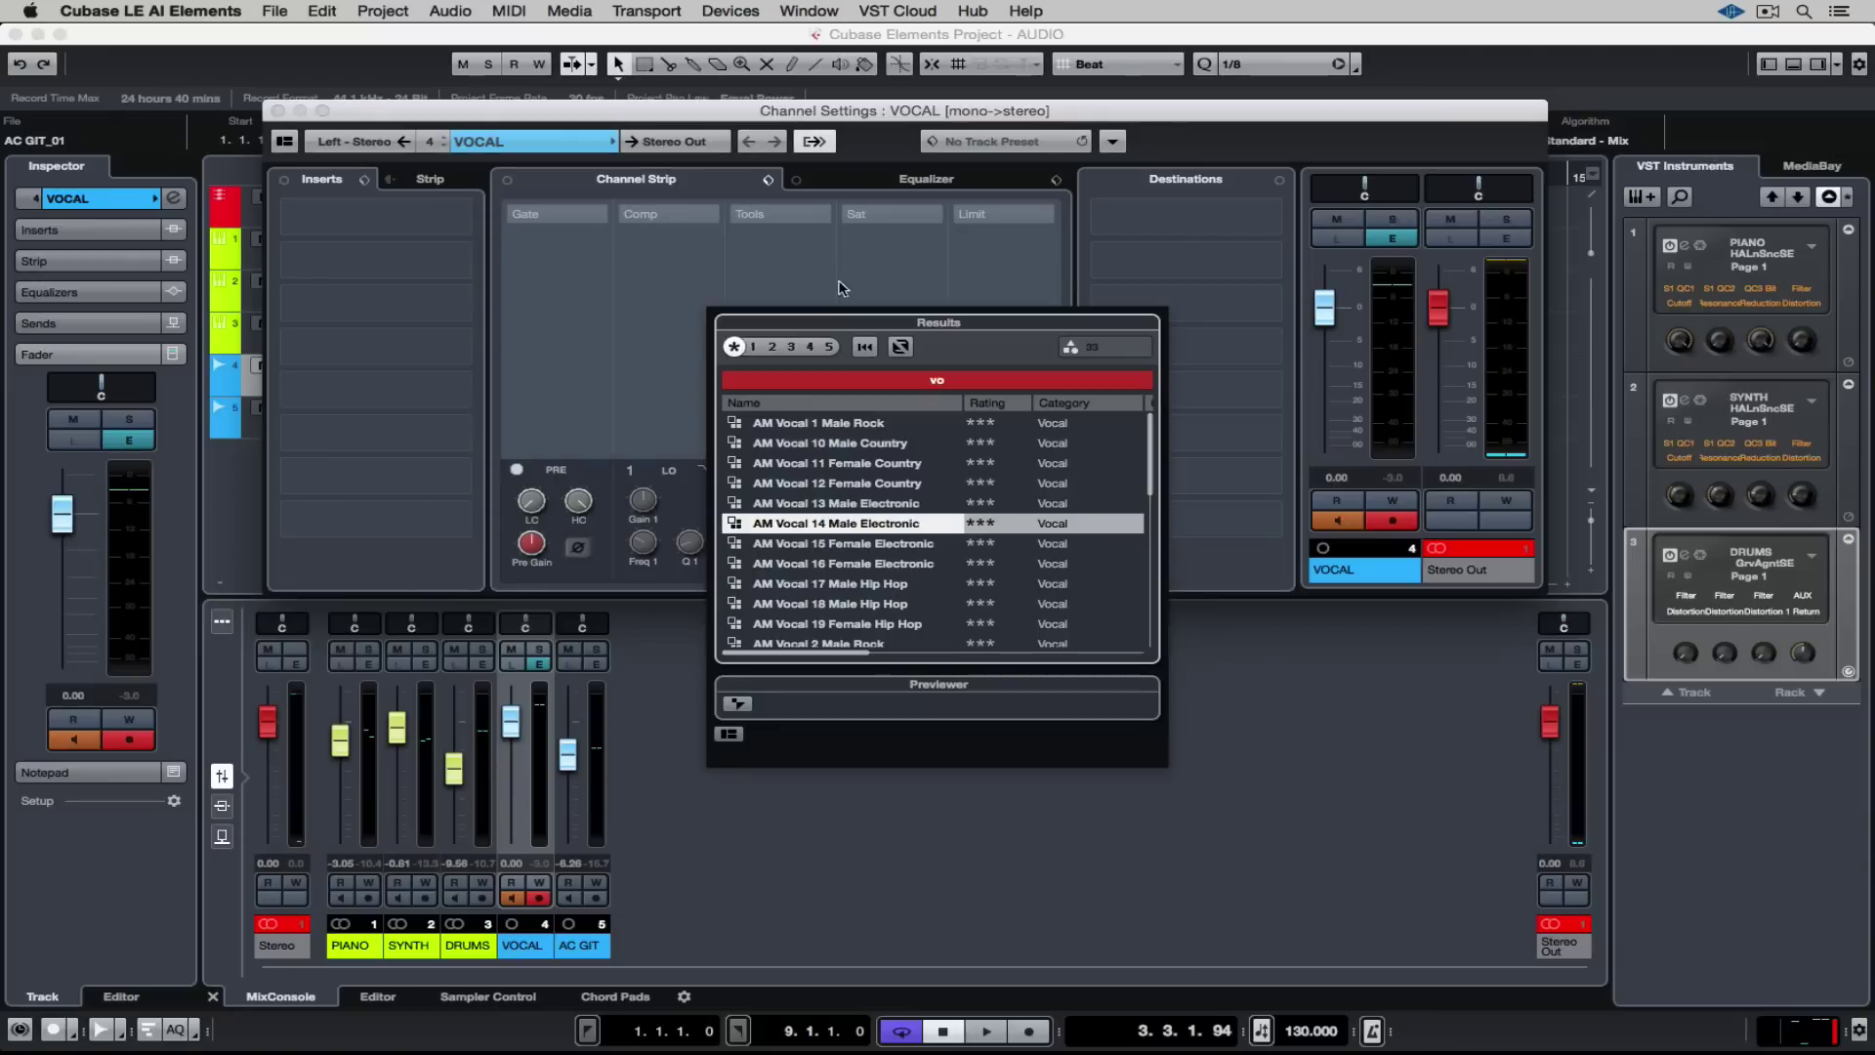
double_click(838, 524)
key("space")
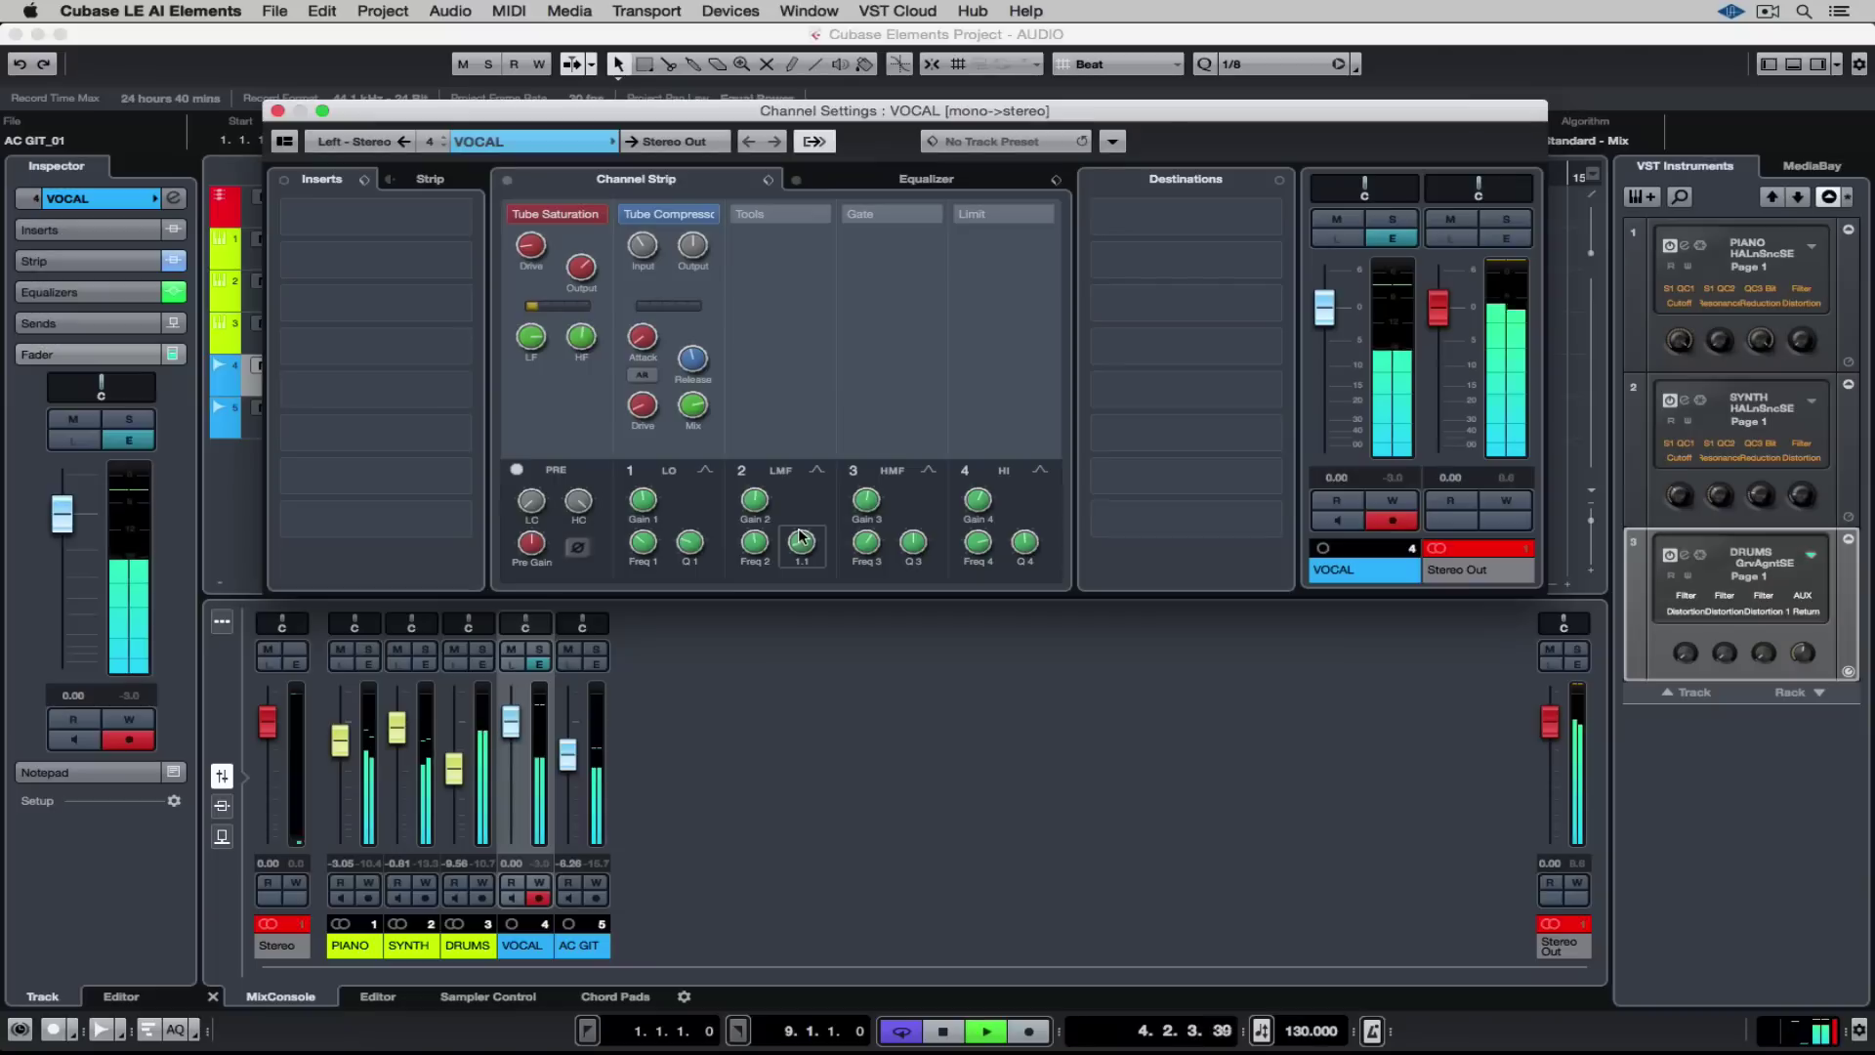
- Make VOCAL EQ band 4 a +6.1 dB high shelf at 4995 Hz and cut lows with band 1
left_click(1043, 179)
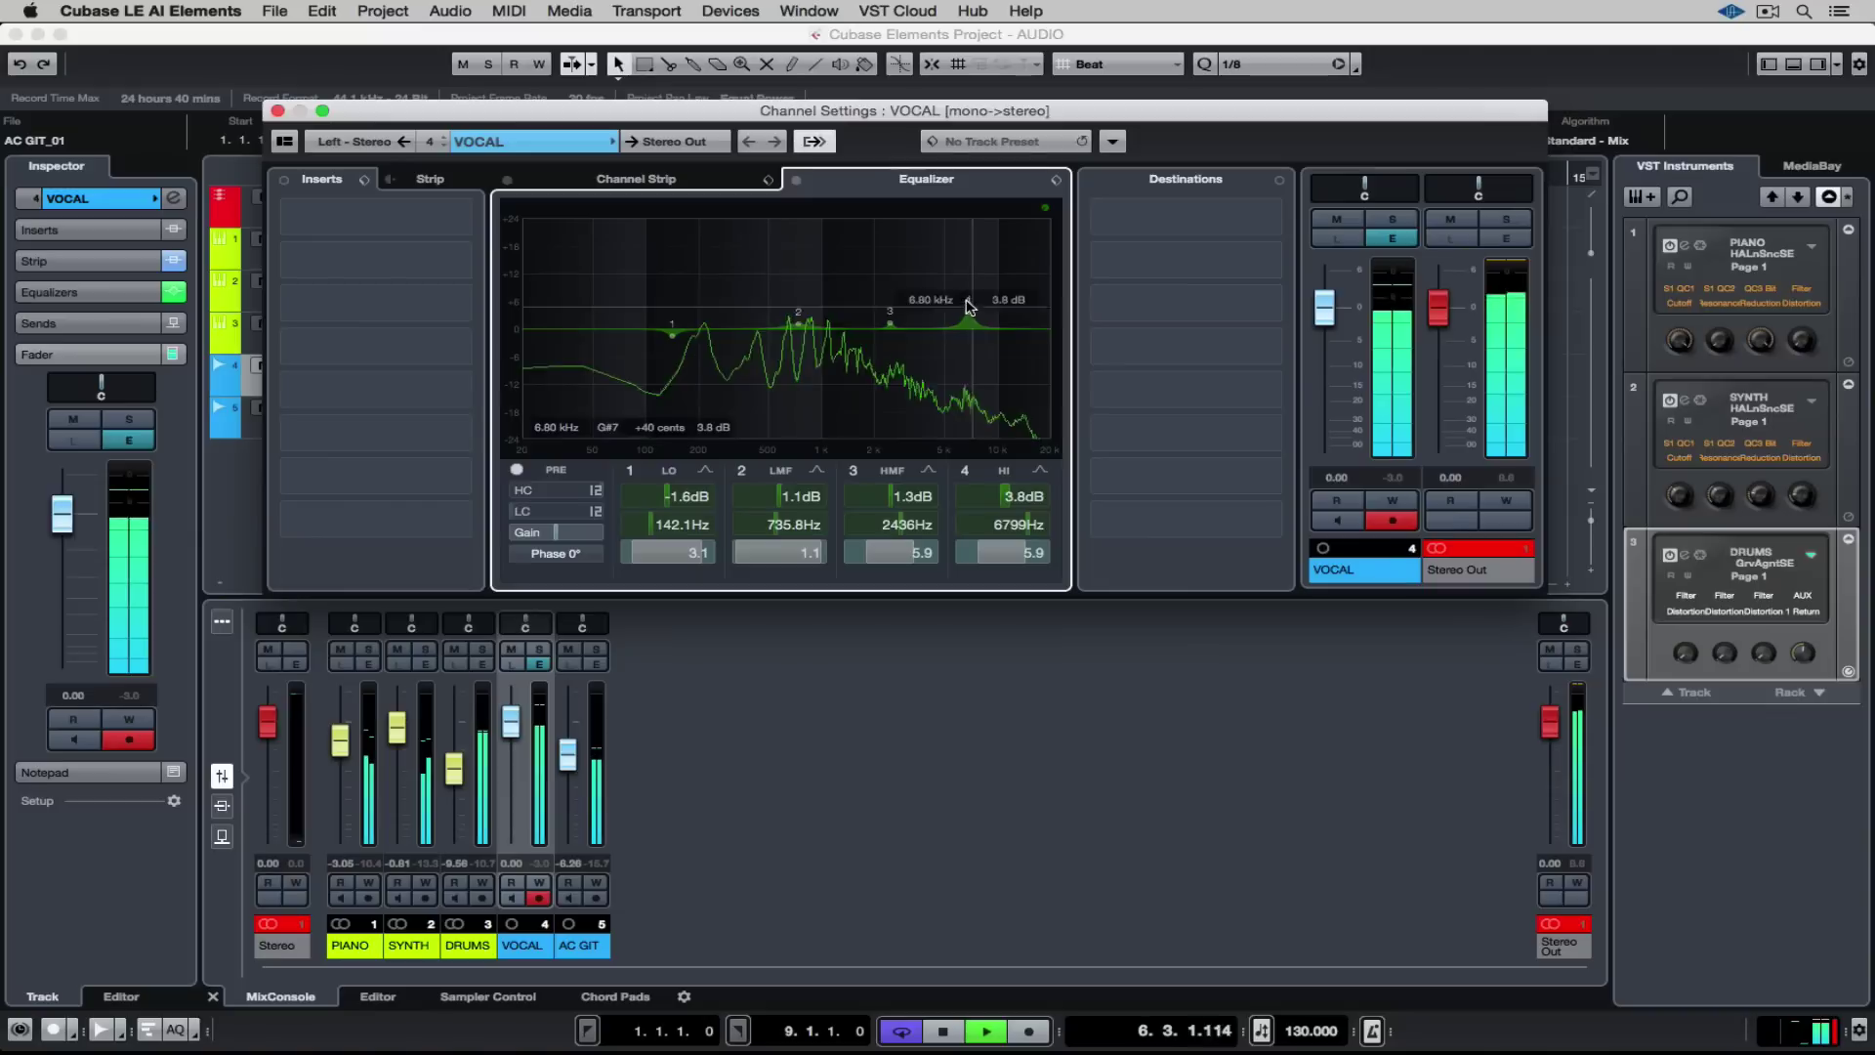
left_click_drag(969, 306, 971, 310)
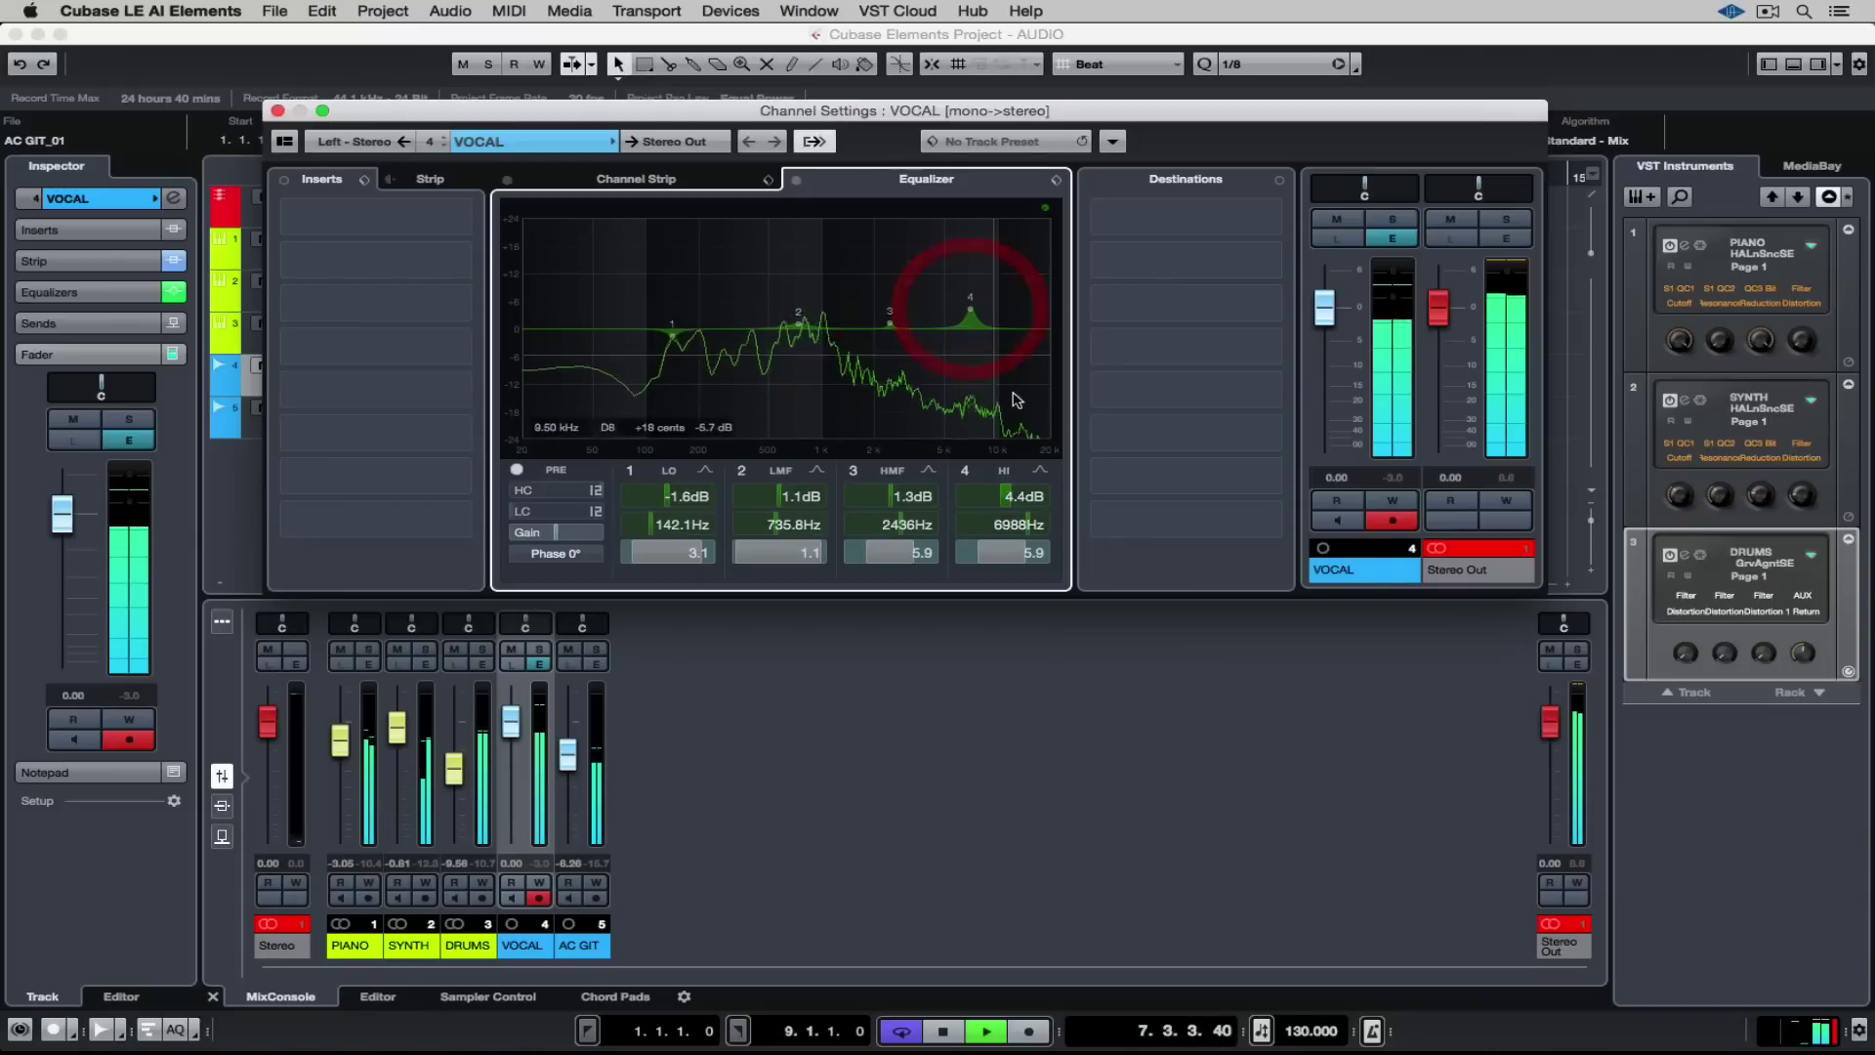
left_click(1039, 470)
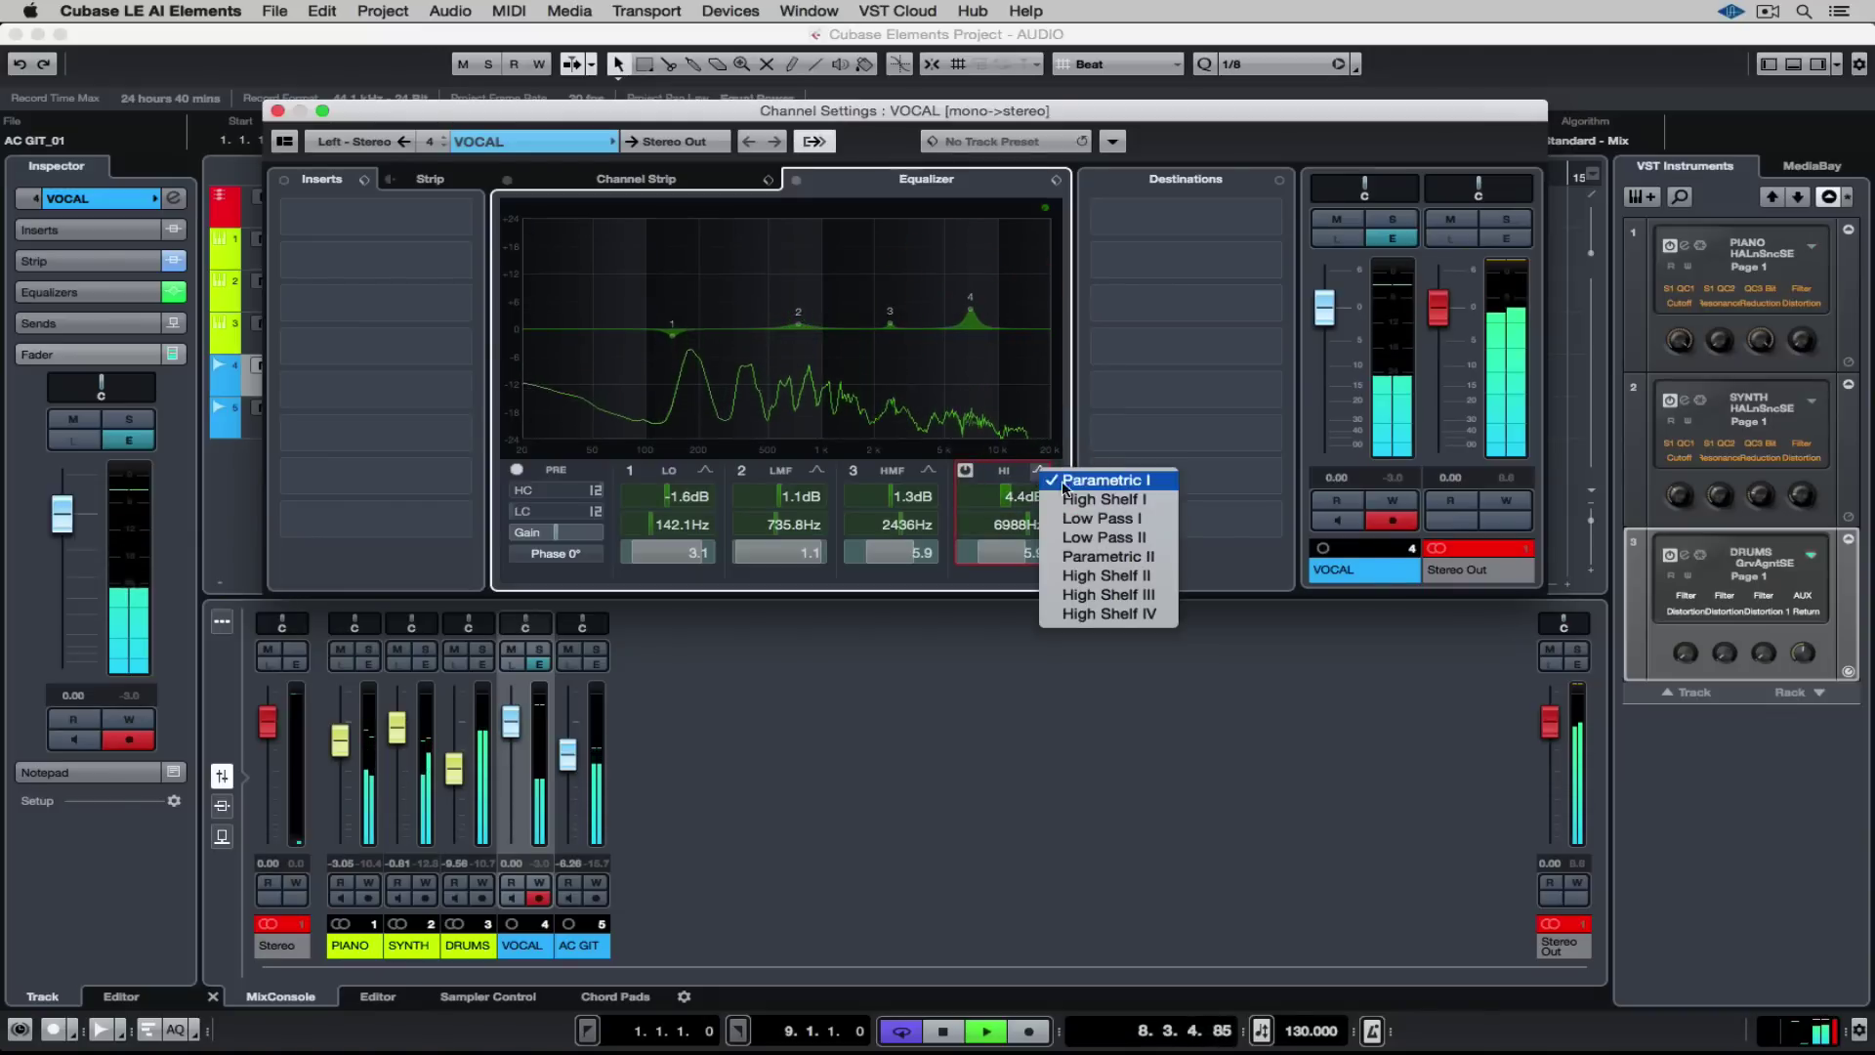
left_click(1102, 499)
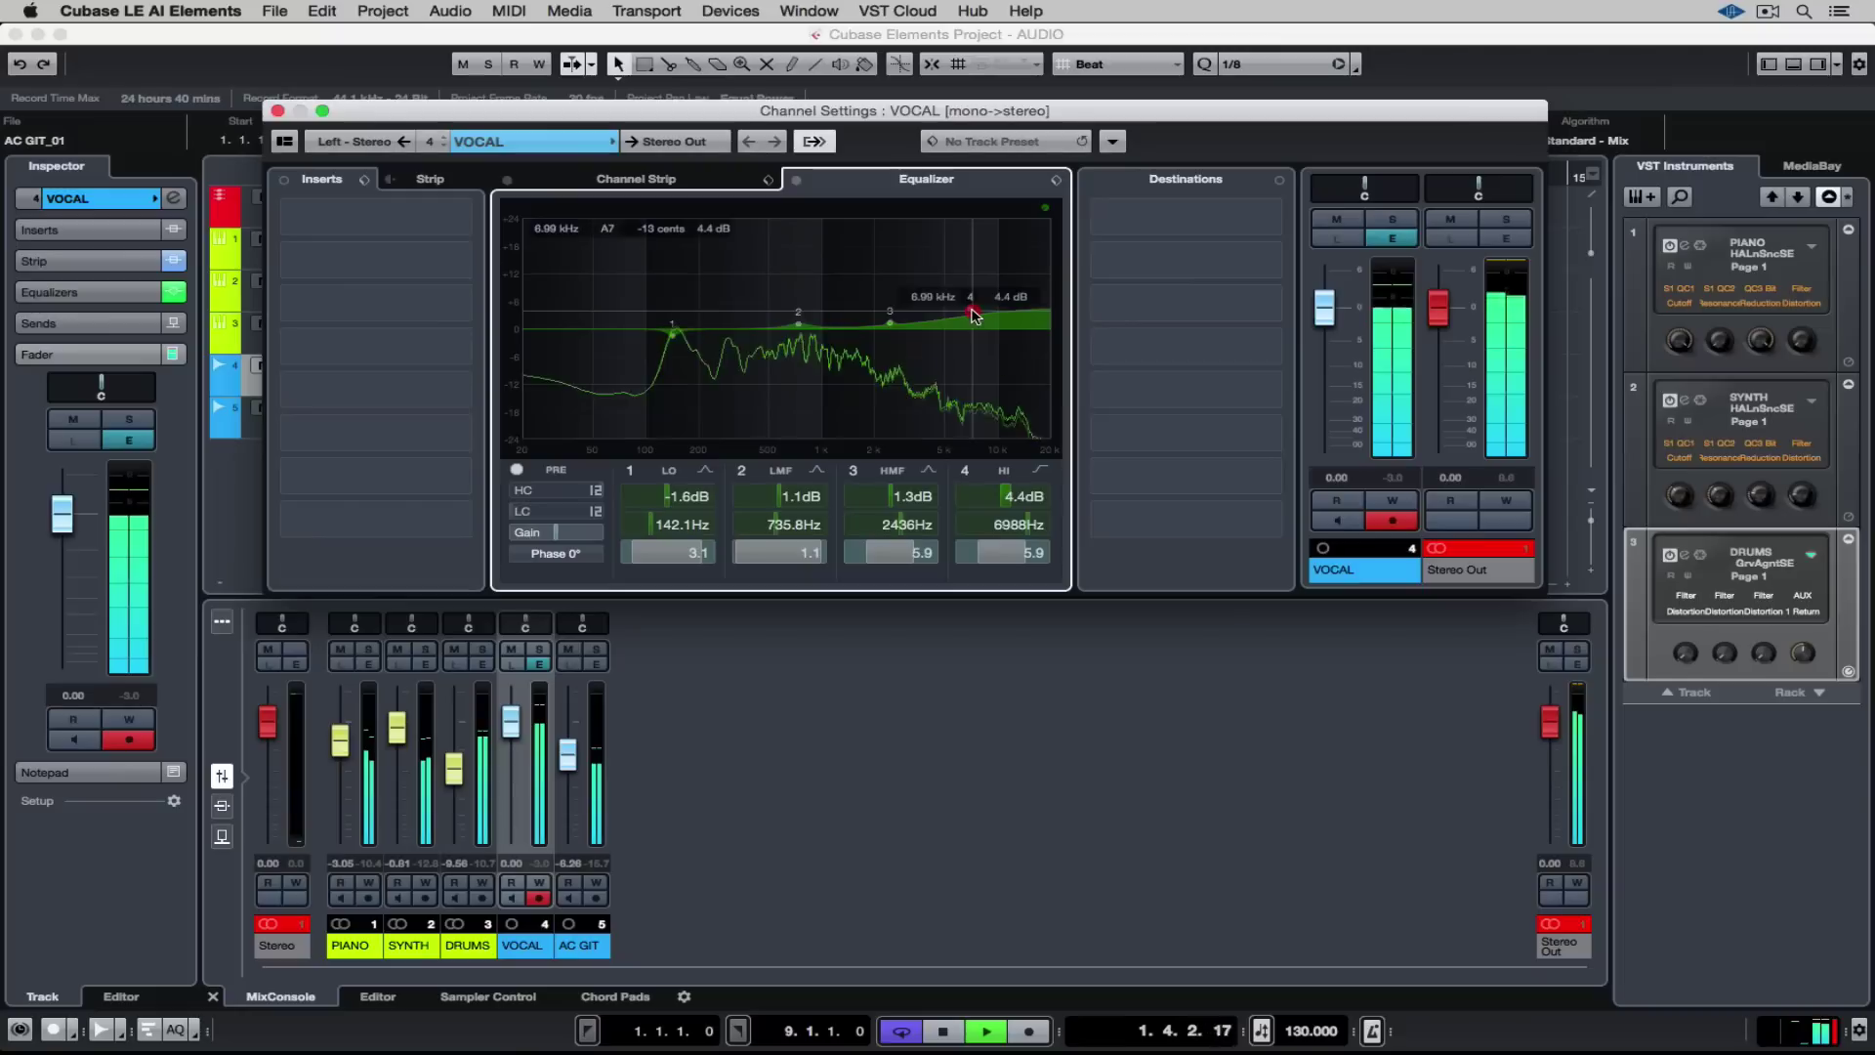
left_click_drag(973, 313, 946, 304)
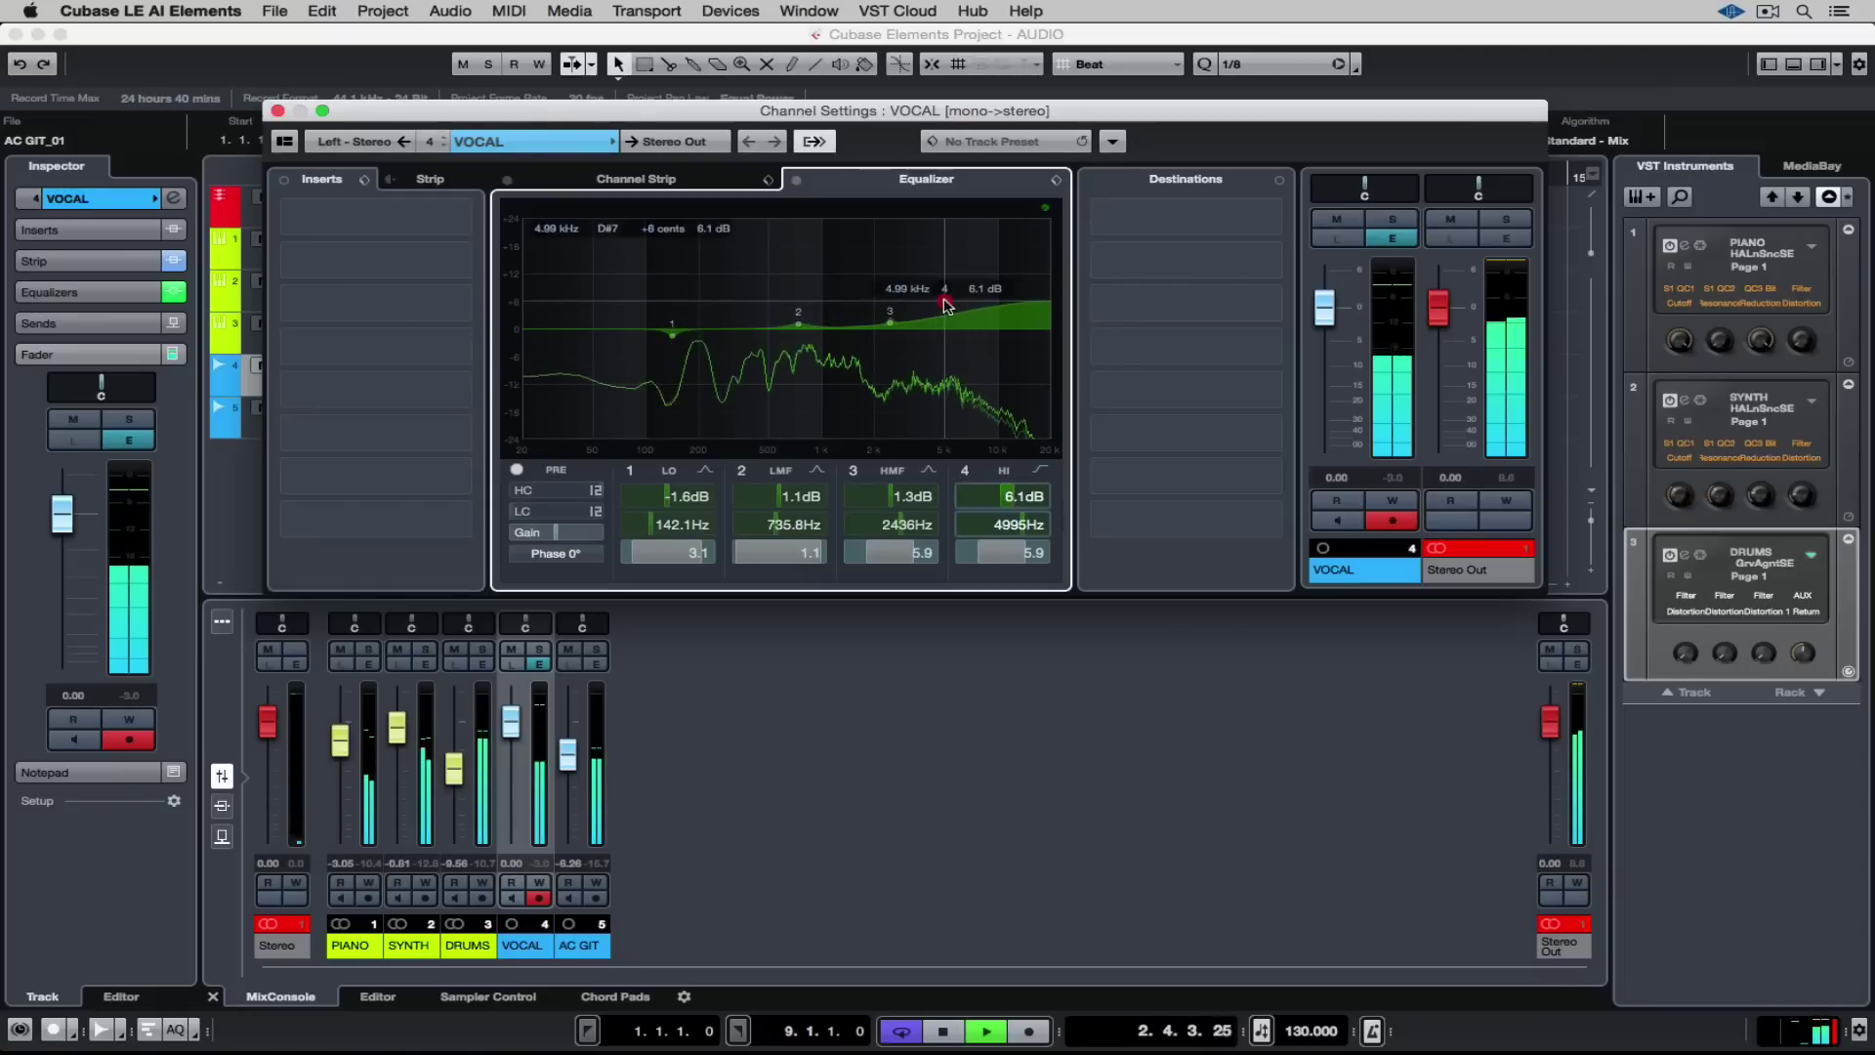
mouse_move(672, 332)
left_mouse_down()
mouse_move(550, 384)
mouse_move(538, 462)
left_mouse_up()
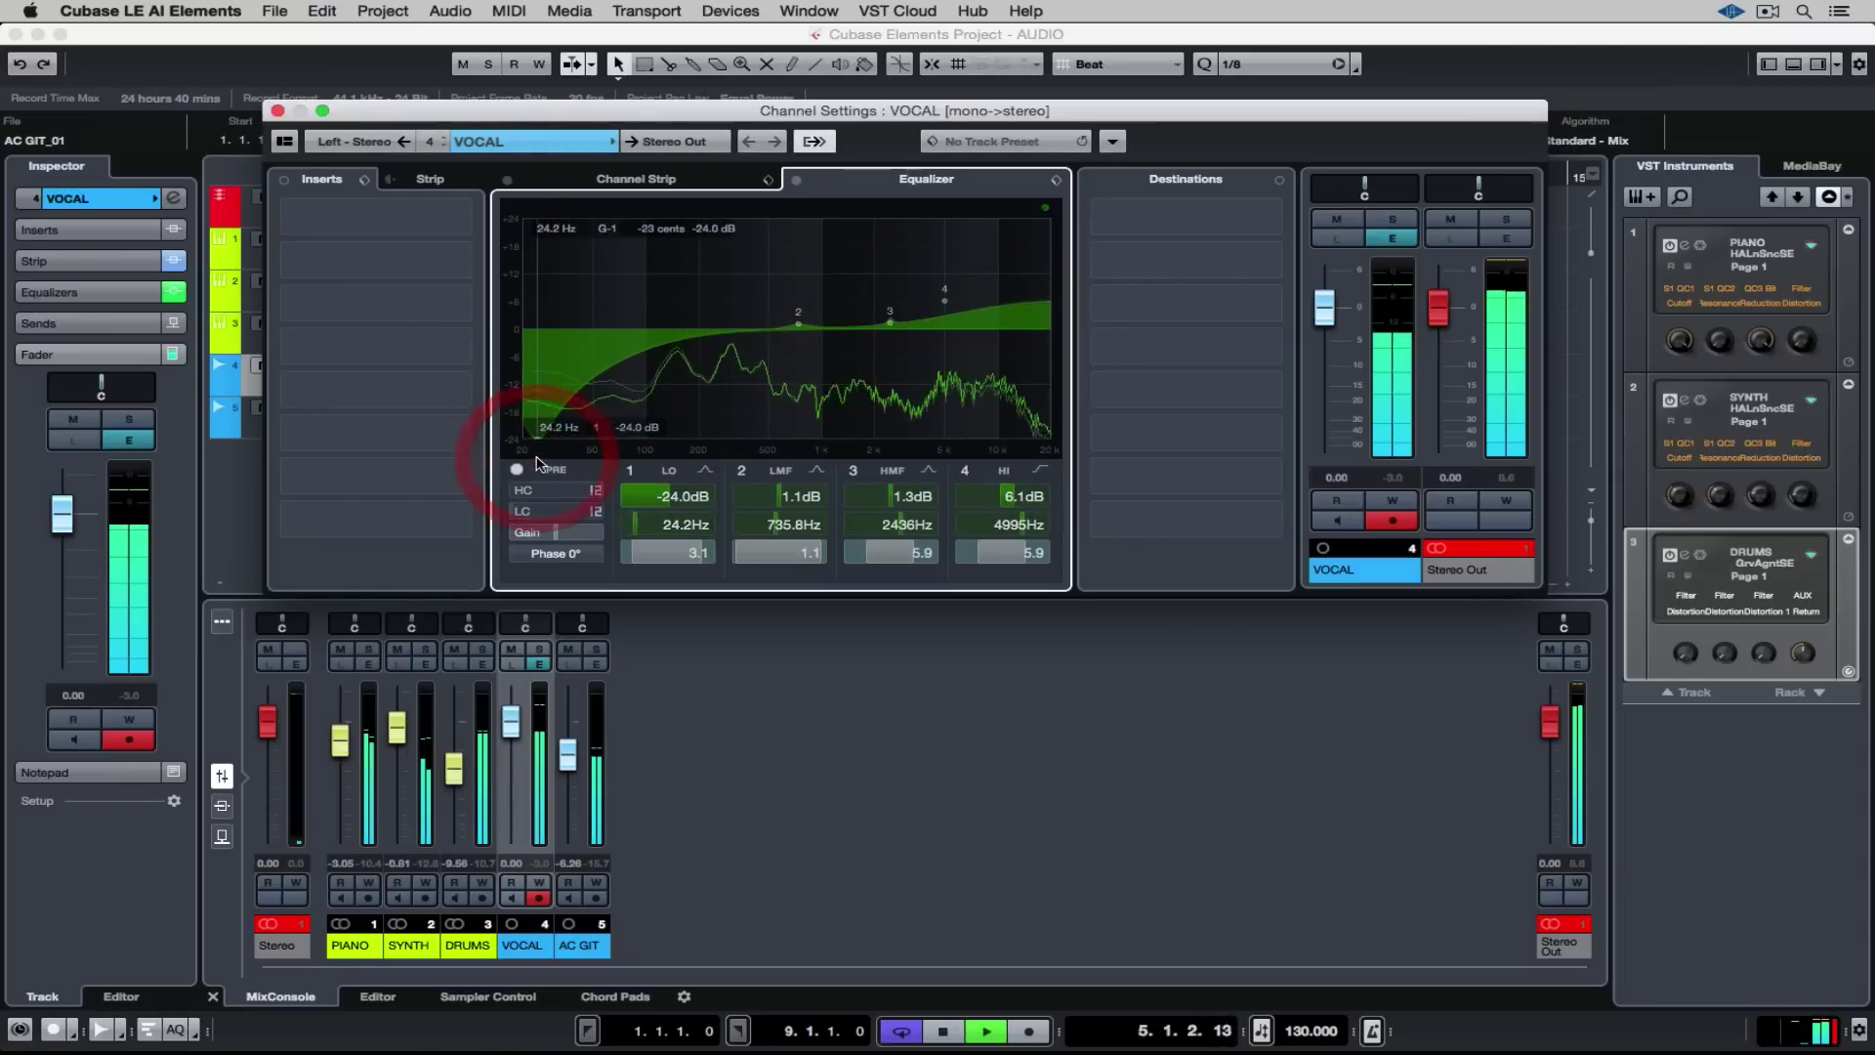
left_click(277, 110)
key("space")
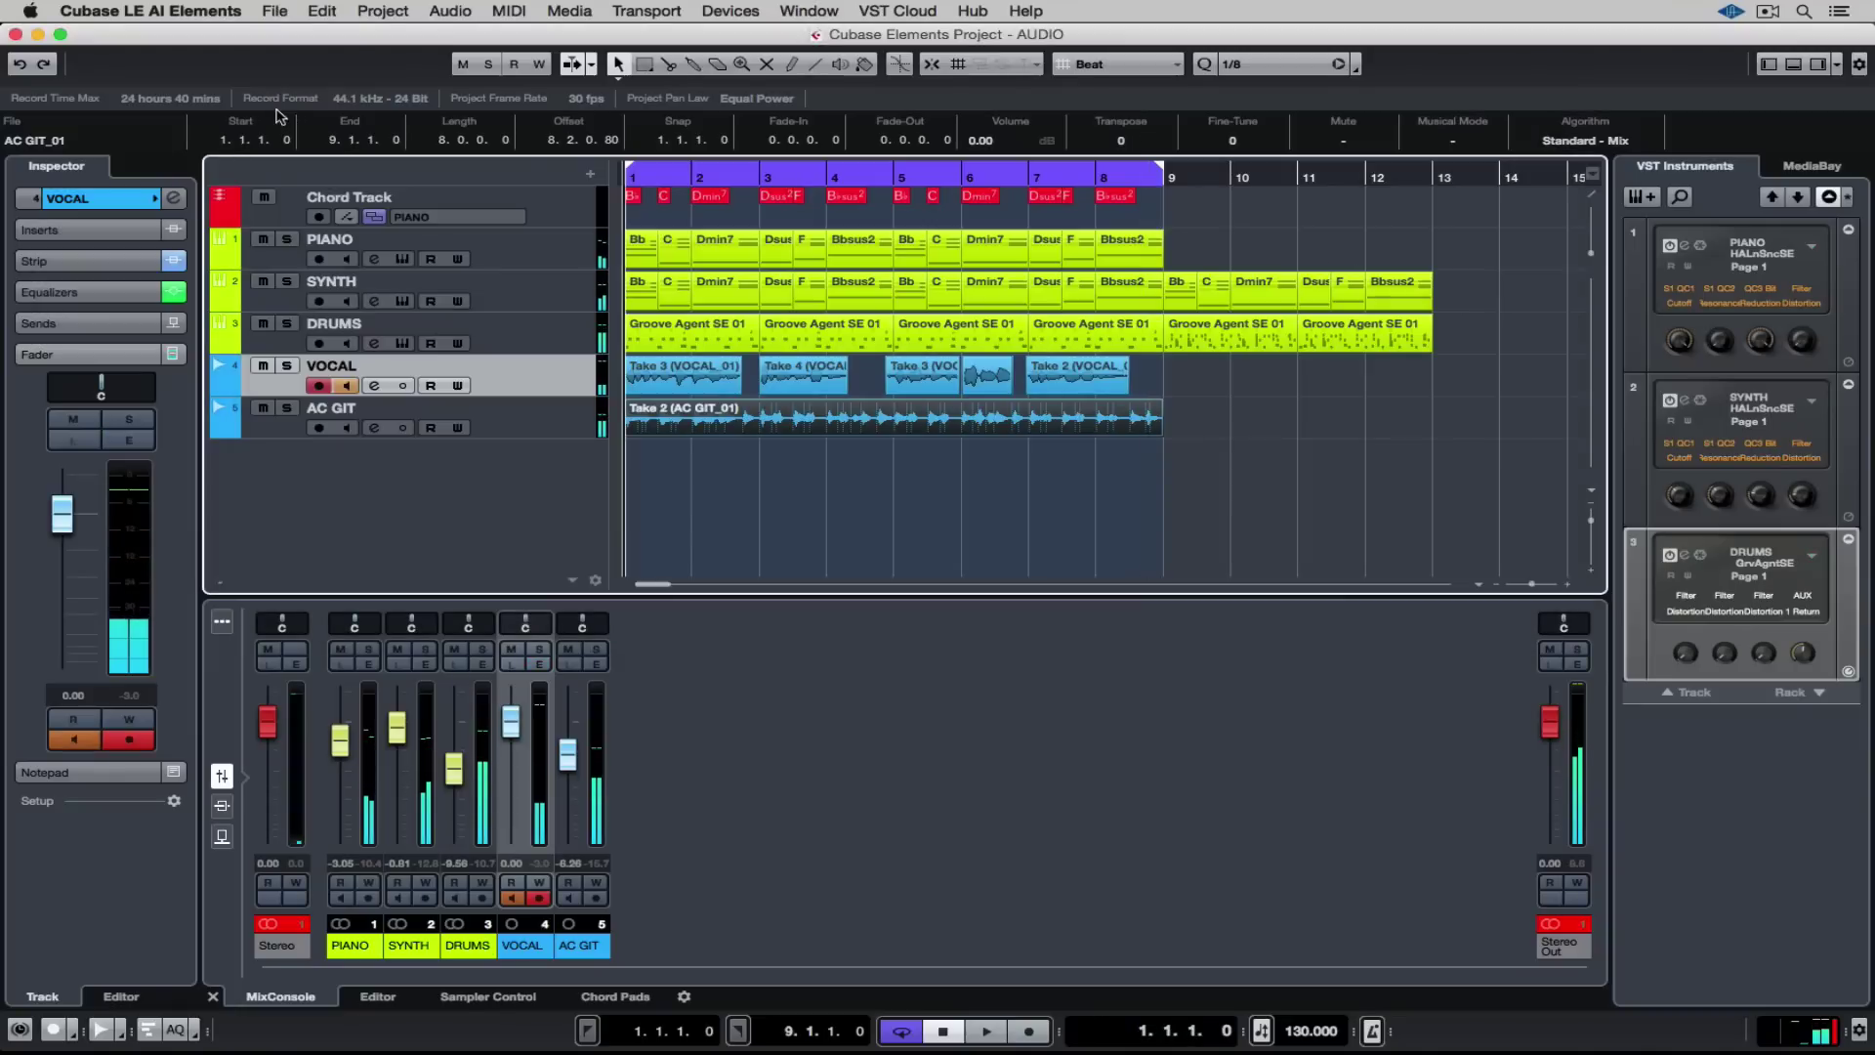
right_click(526, 371)
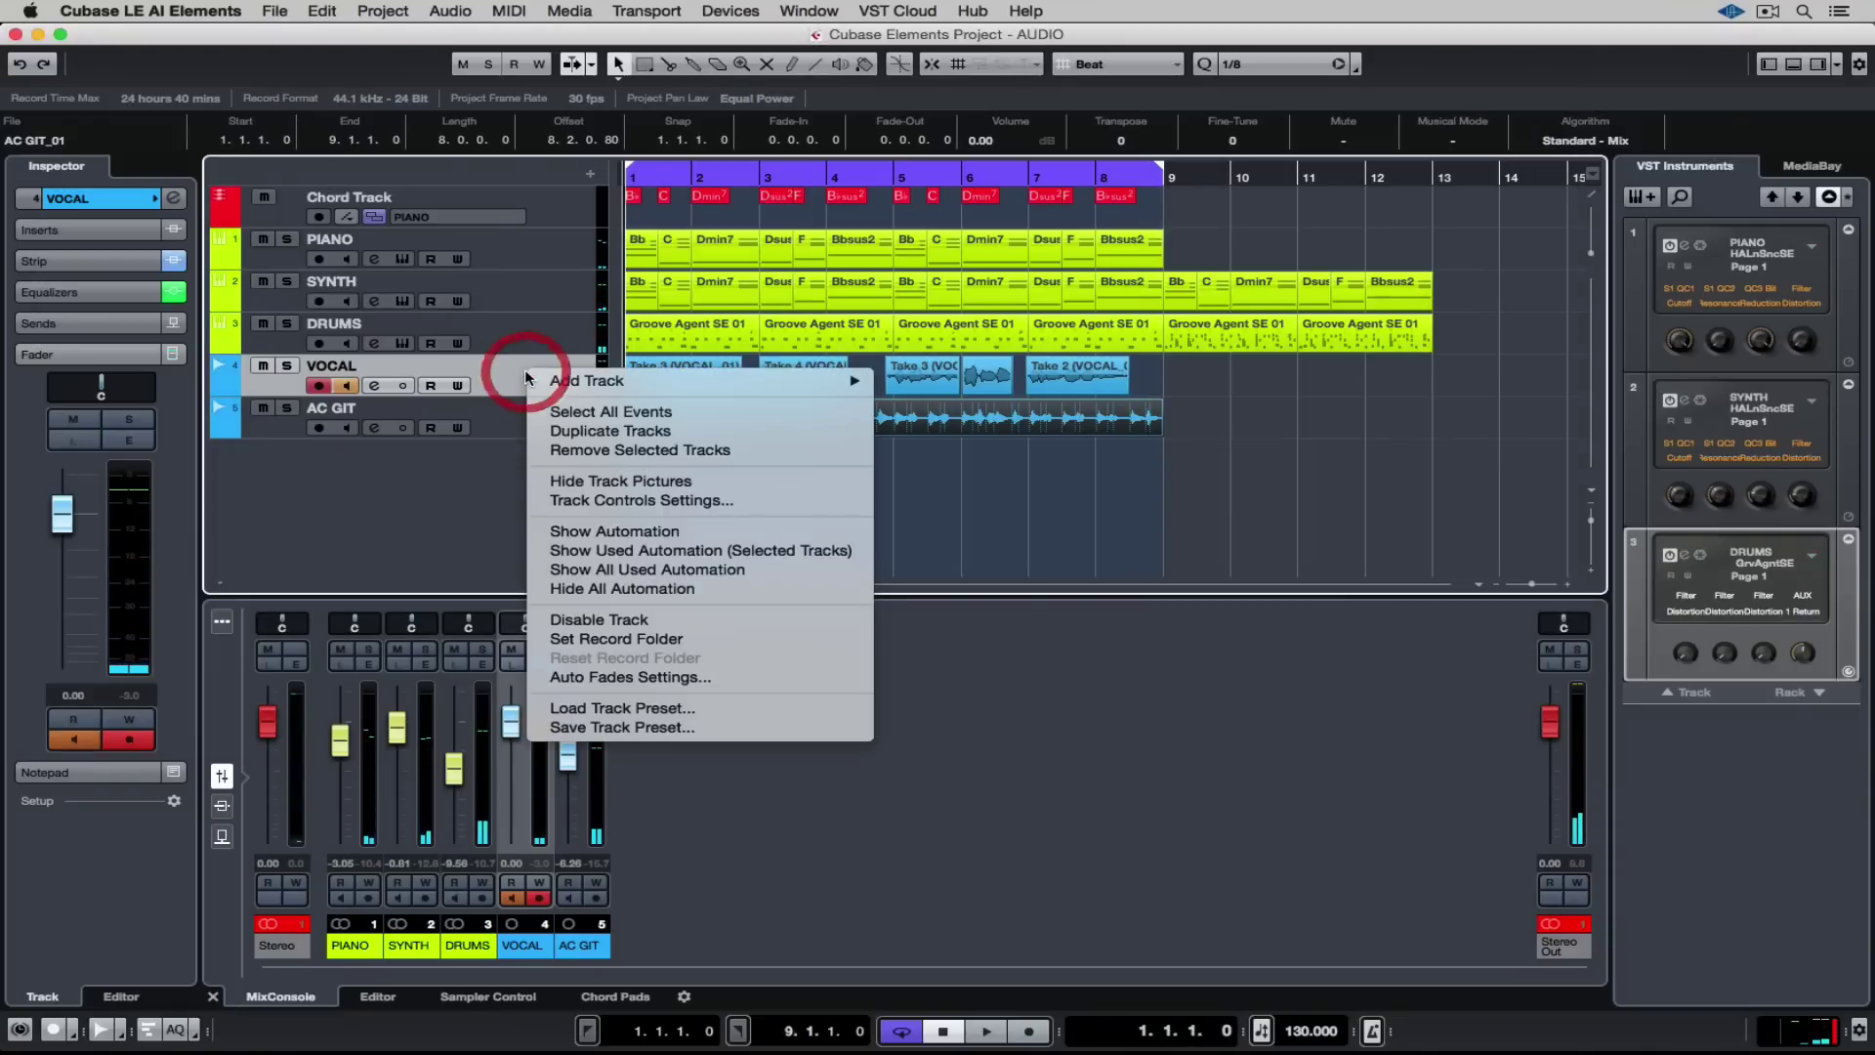
left_click(621, 707)
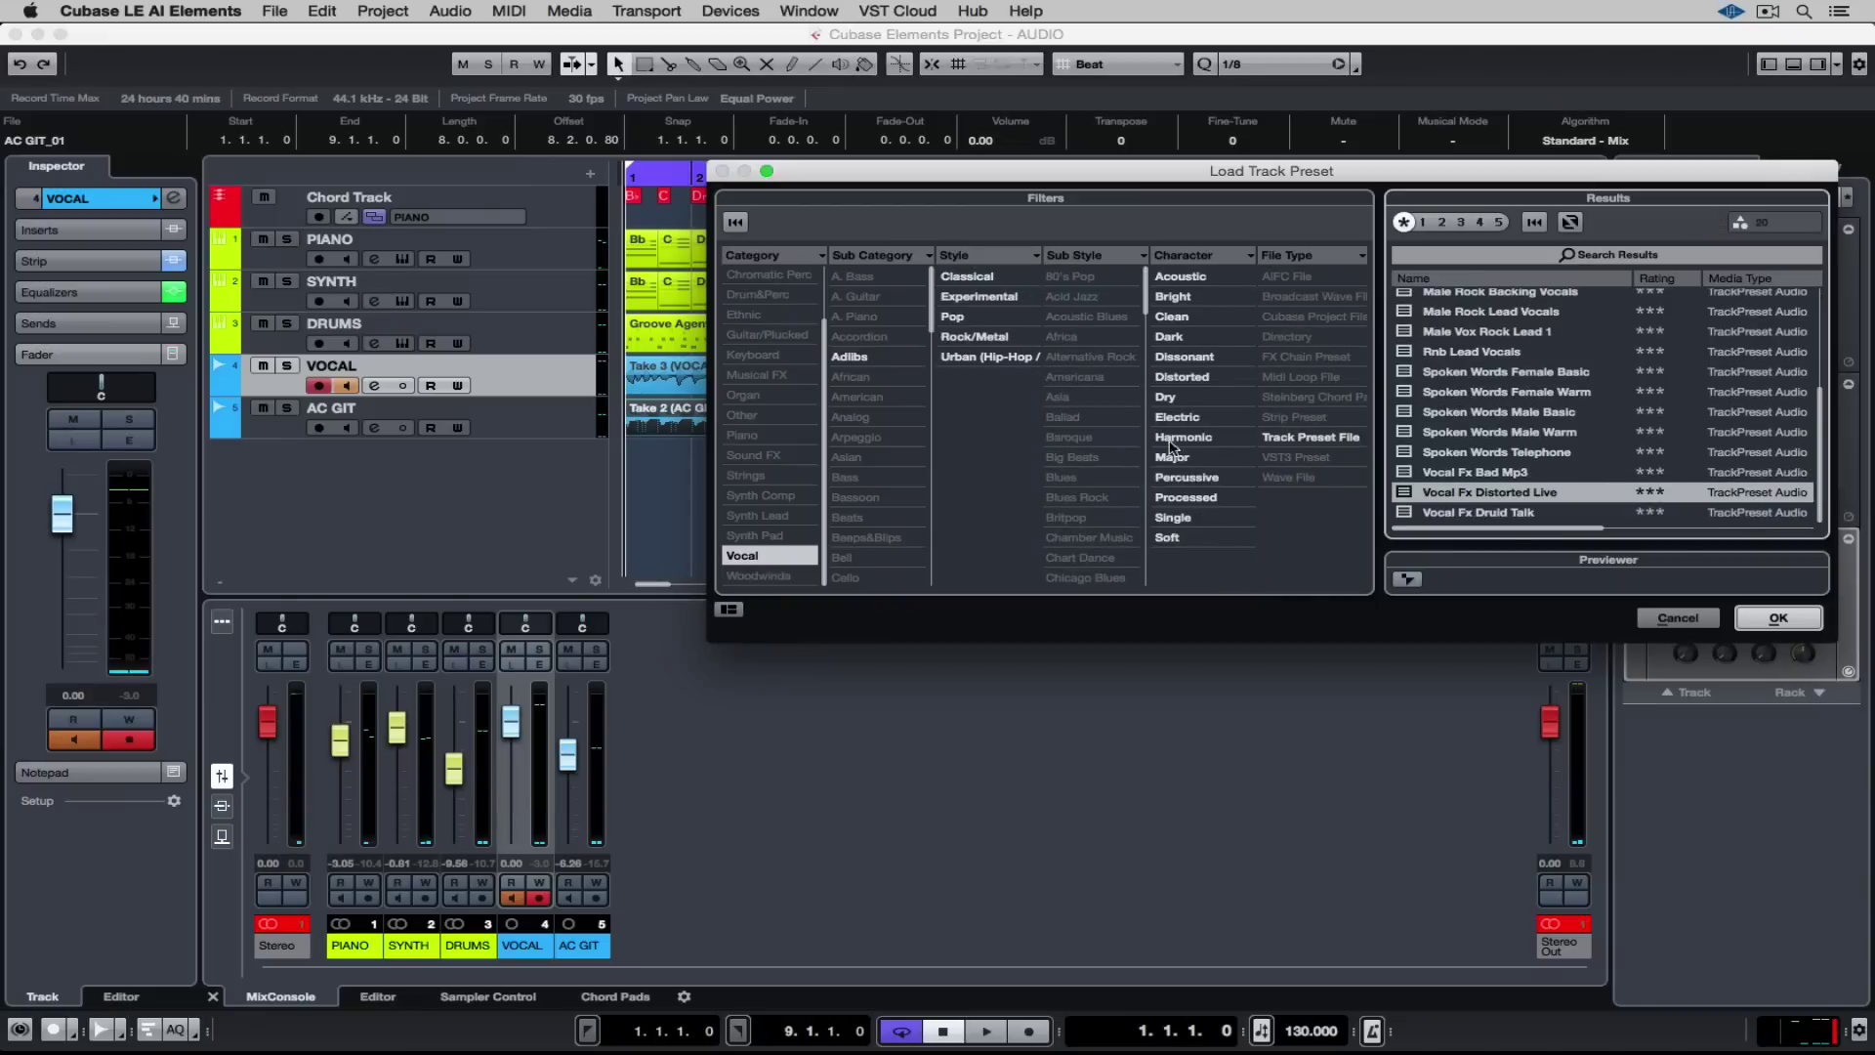
scroll(1601, 440, "up", 5)
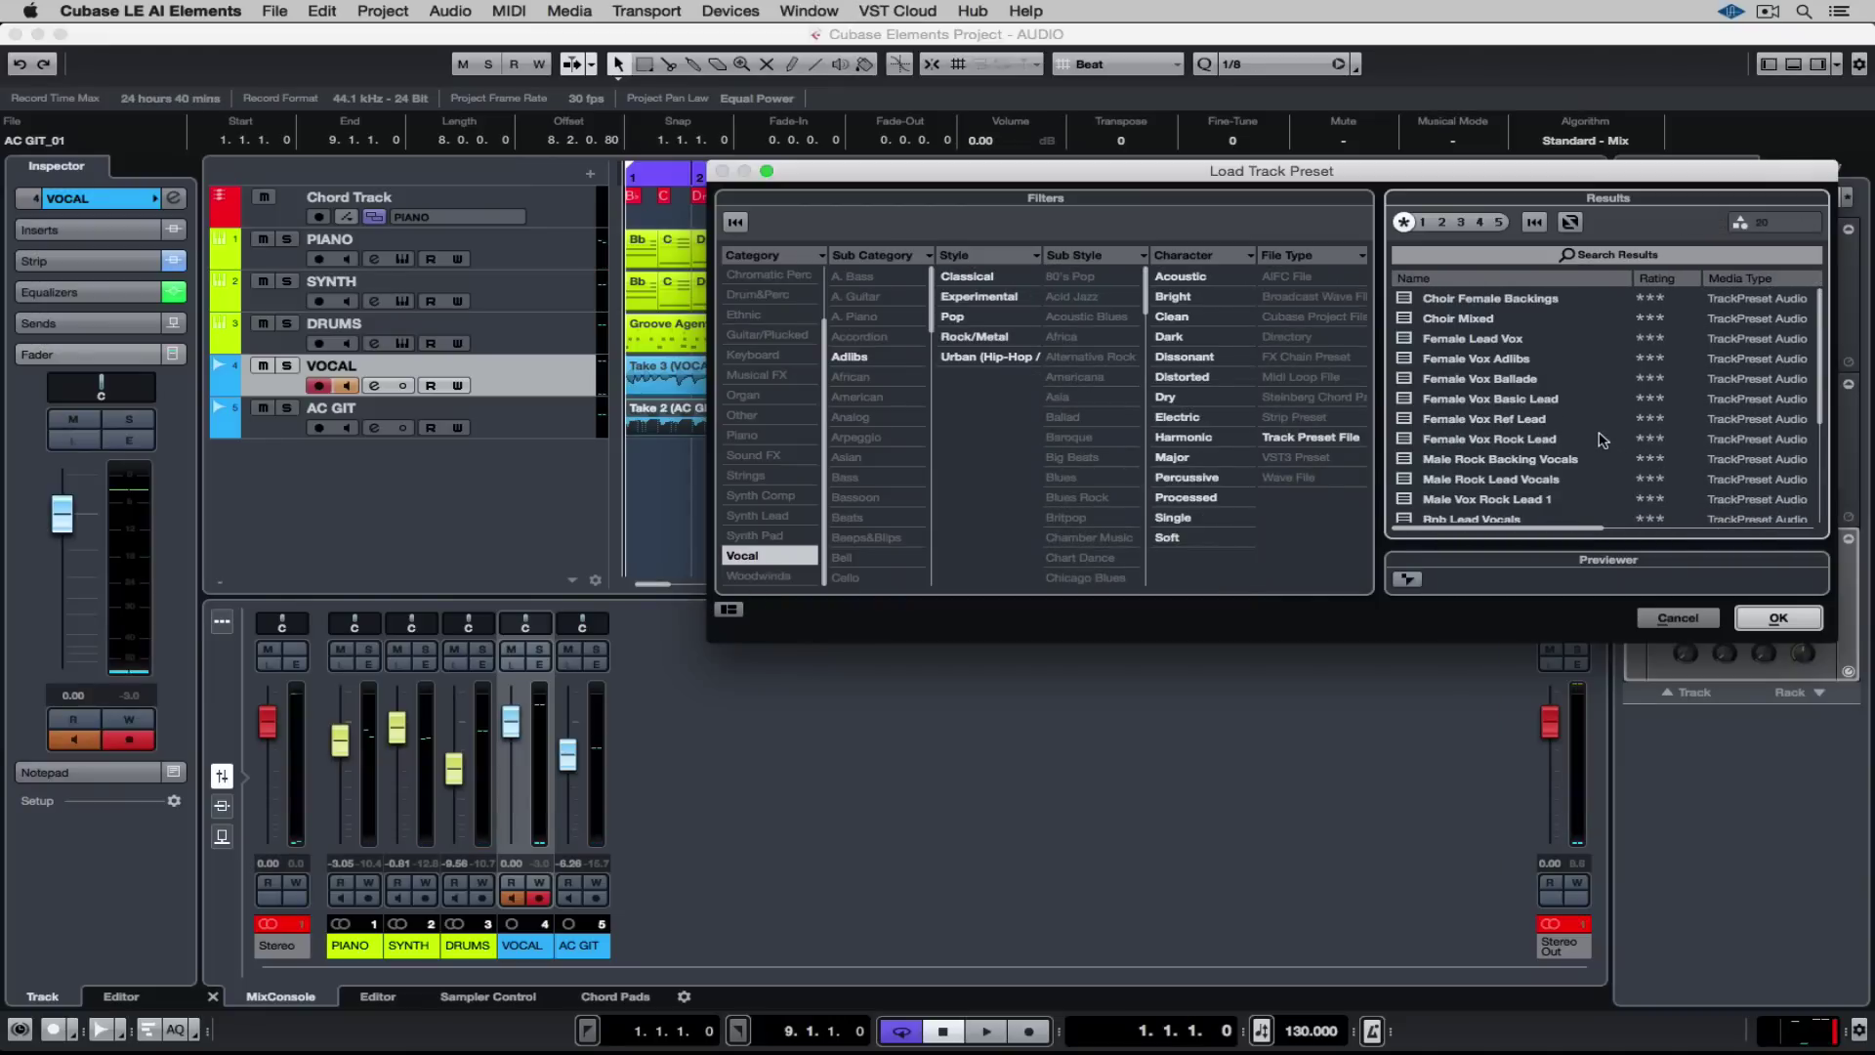
scroll(1609, 439, "down", 5)
scroll(1609, 439, "right", 2)
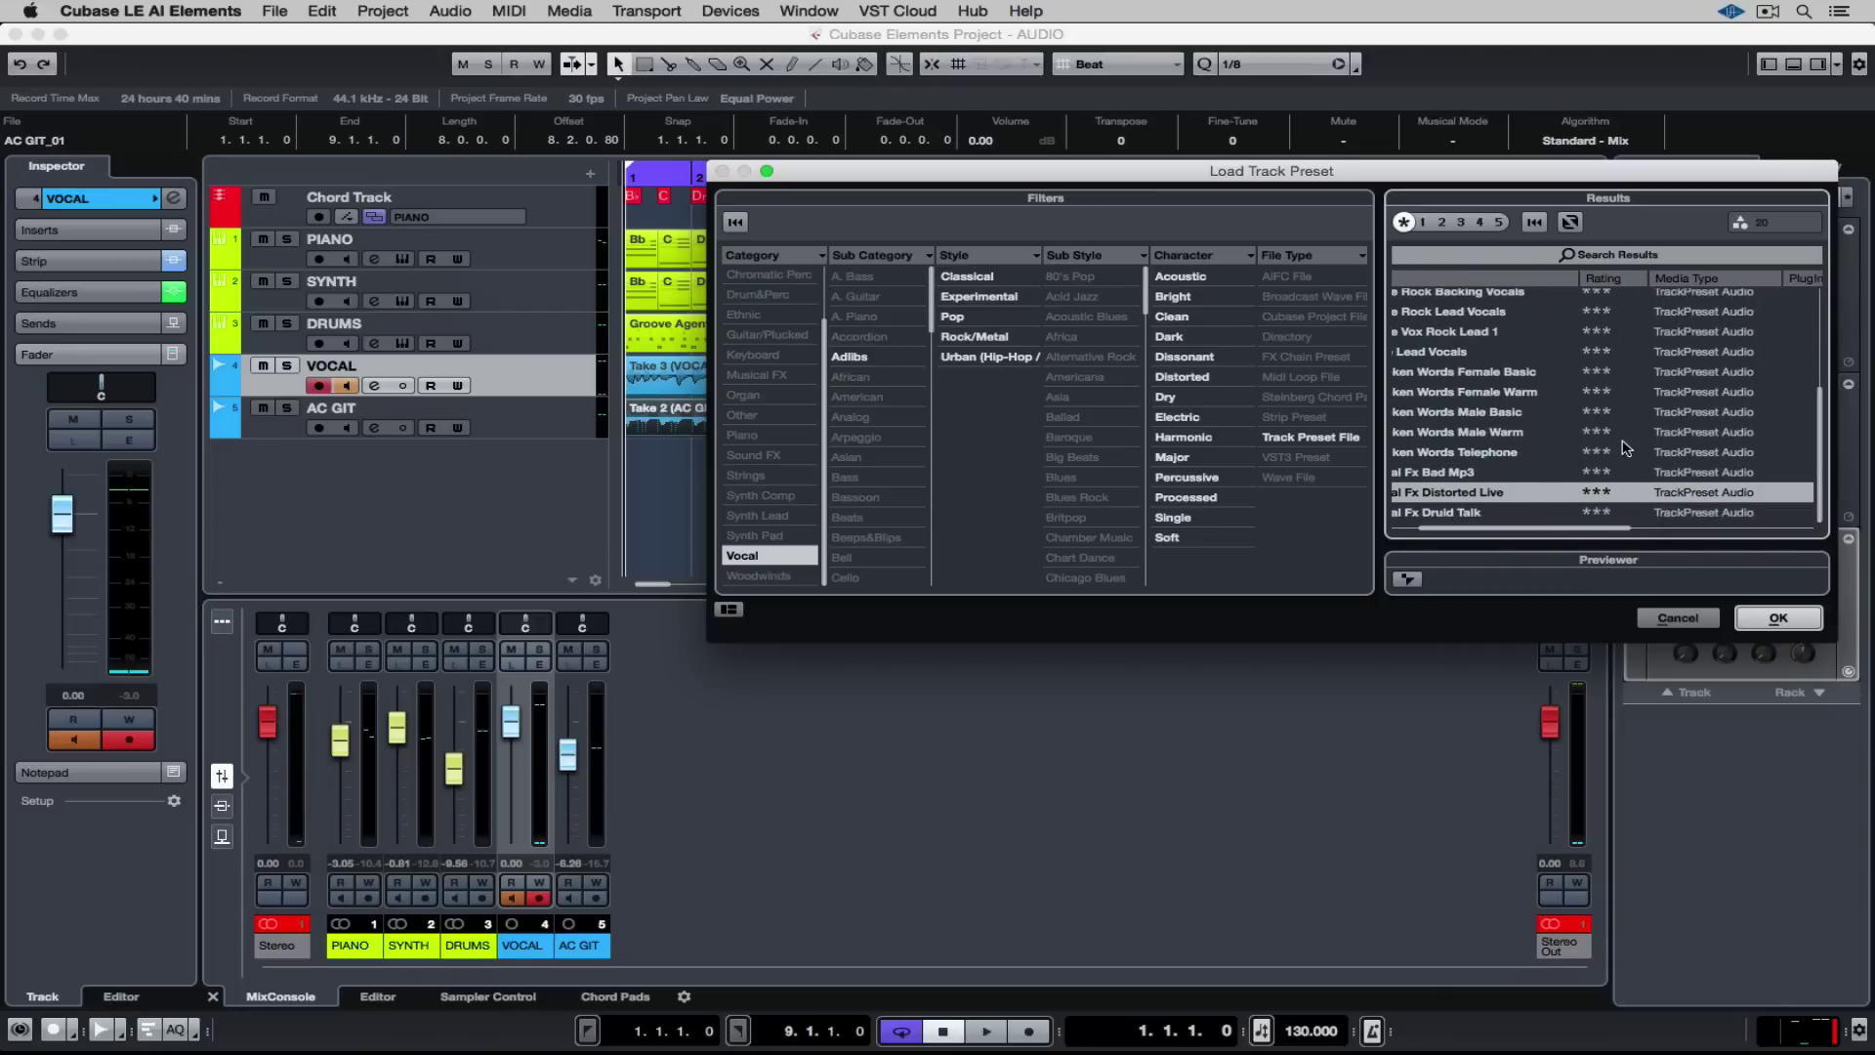
scroll(1625, 448, "left", 2)
scroll(1626, 448, "up", 5)
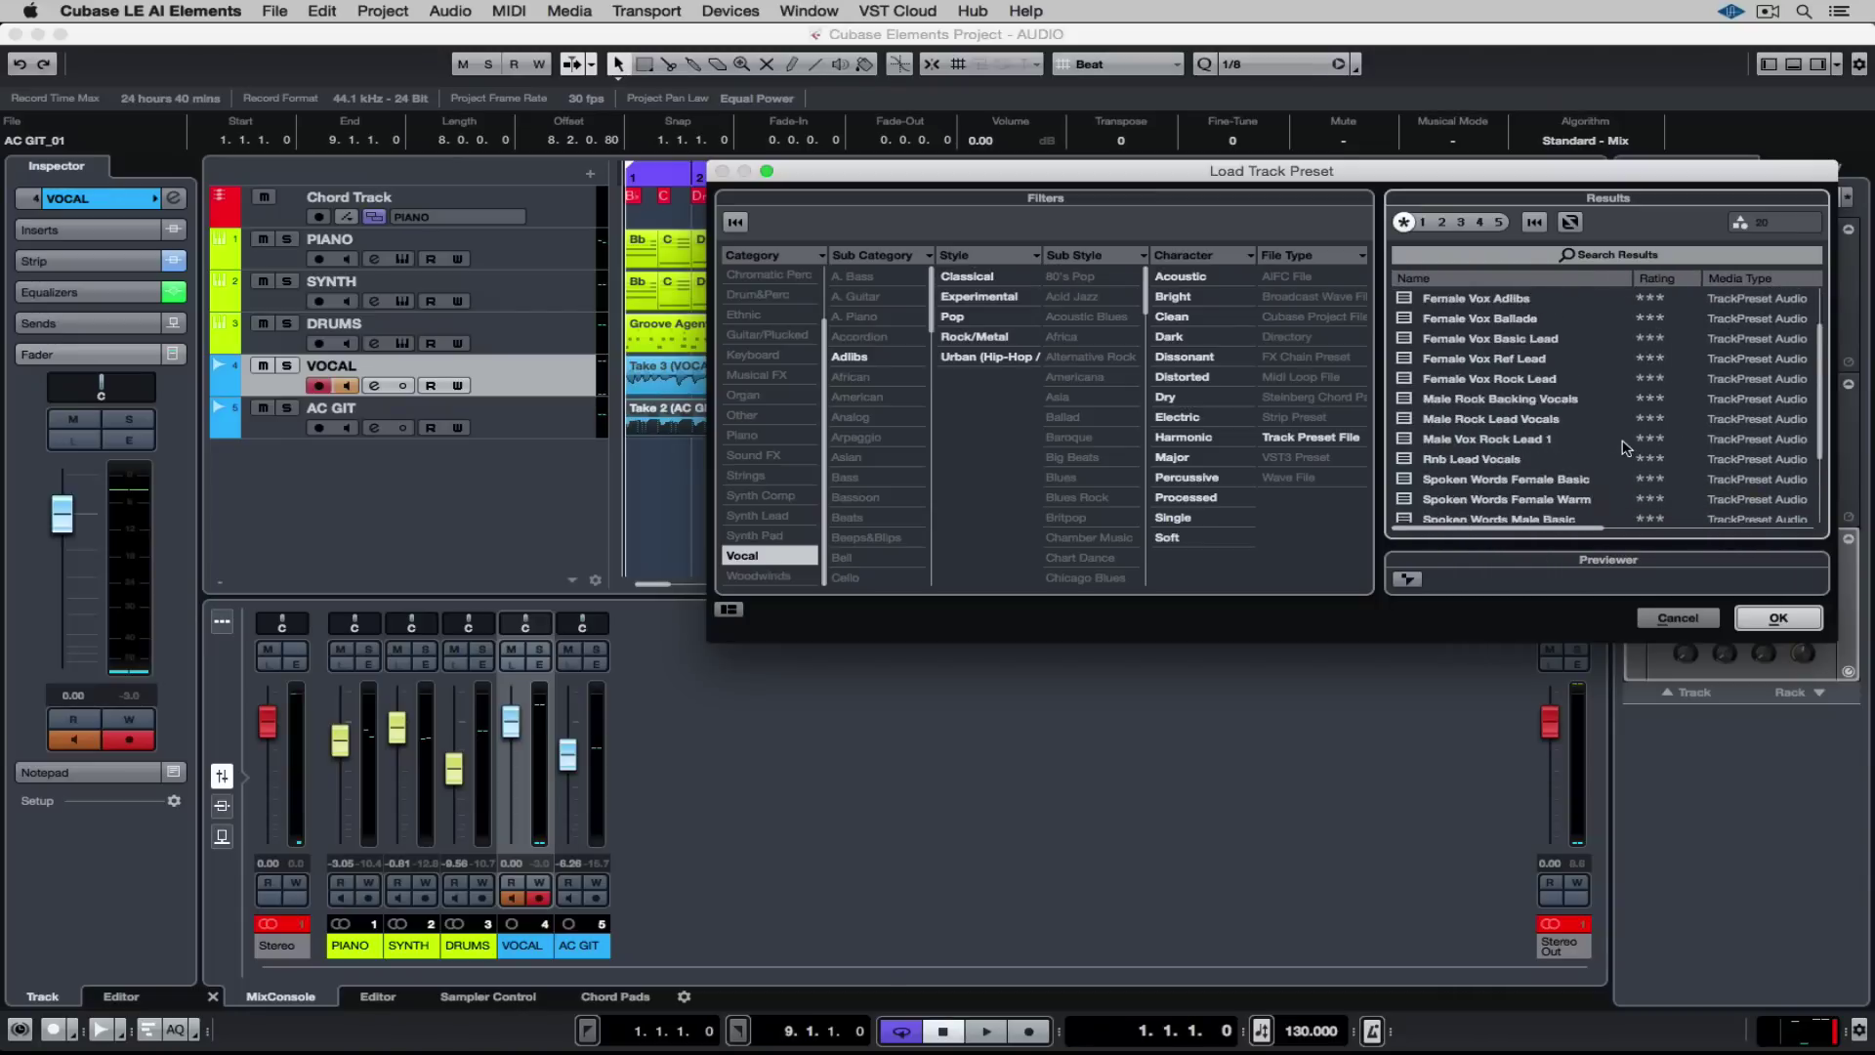
scroll(1626, 448, "down", 5)
left_click(1673, 617)
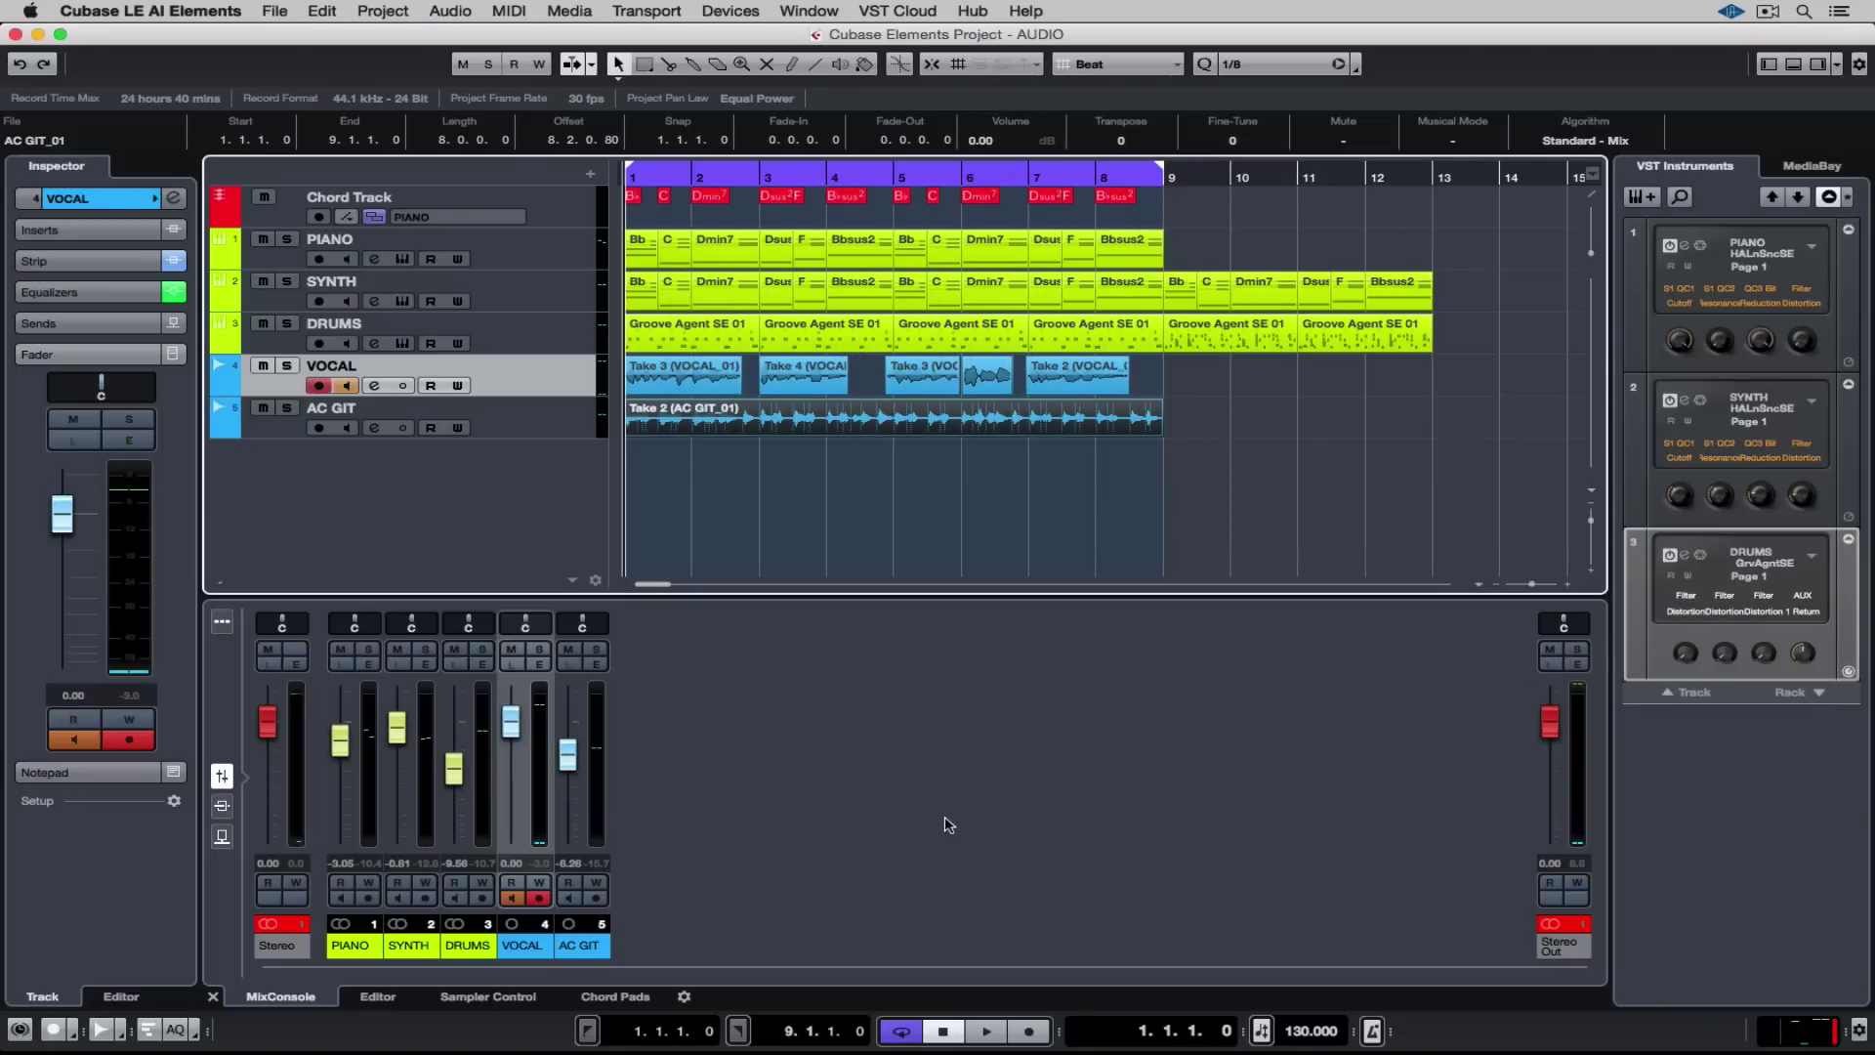
- Add a stereo FX channel fed by VOCAL, named VOX REVERB, running RoomWorks SE
right_click(531, 945)
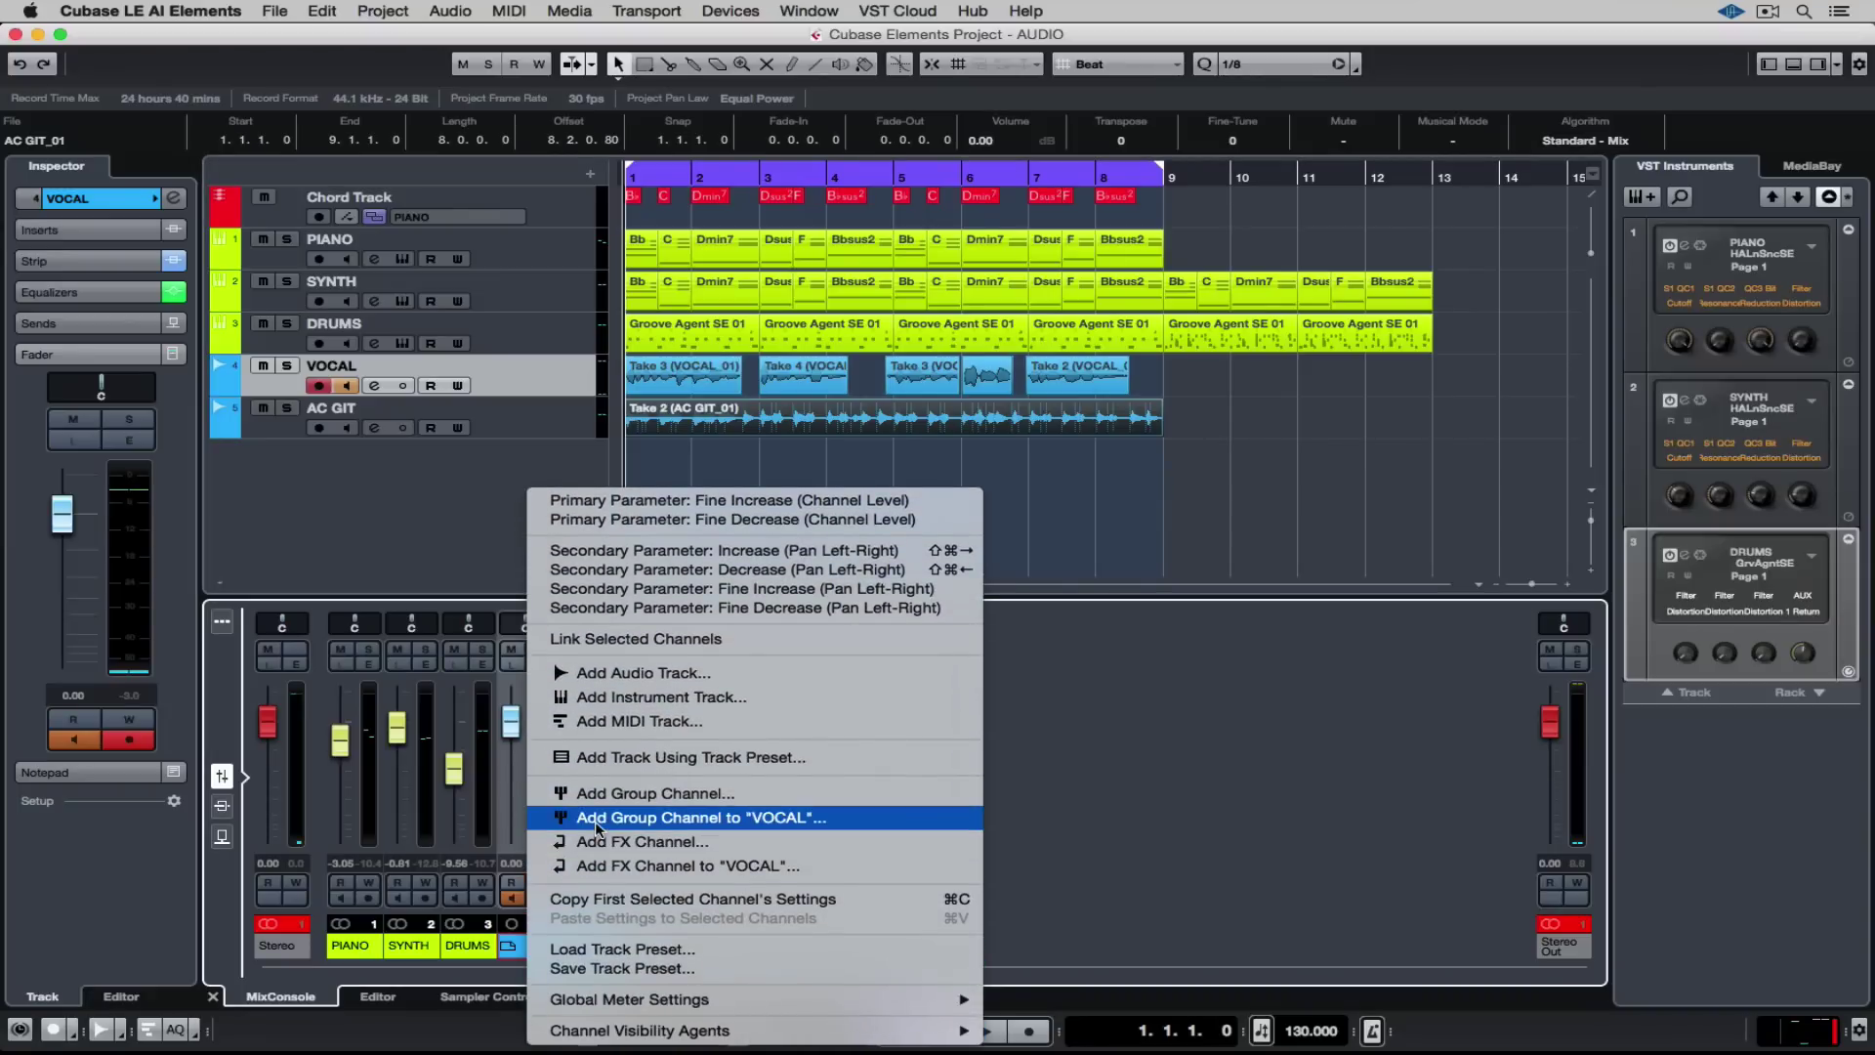
left_click(605, 866)
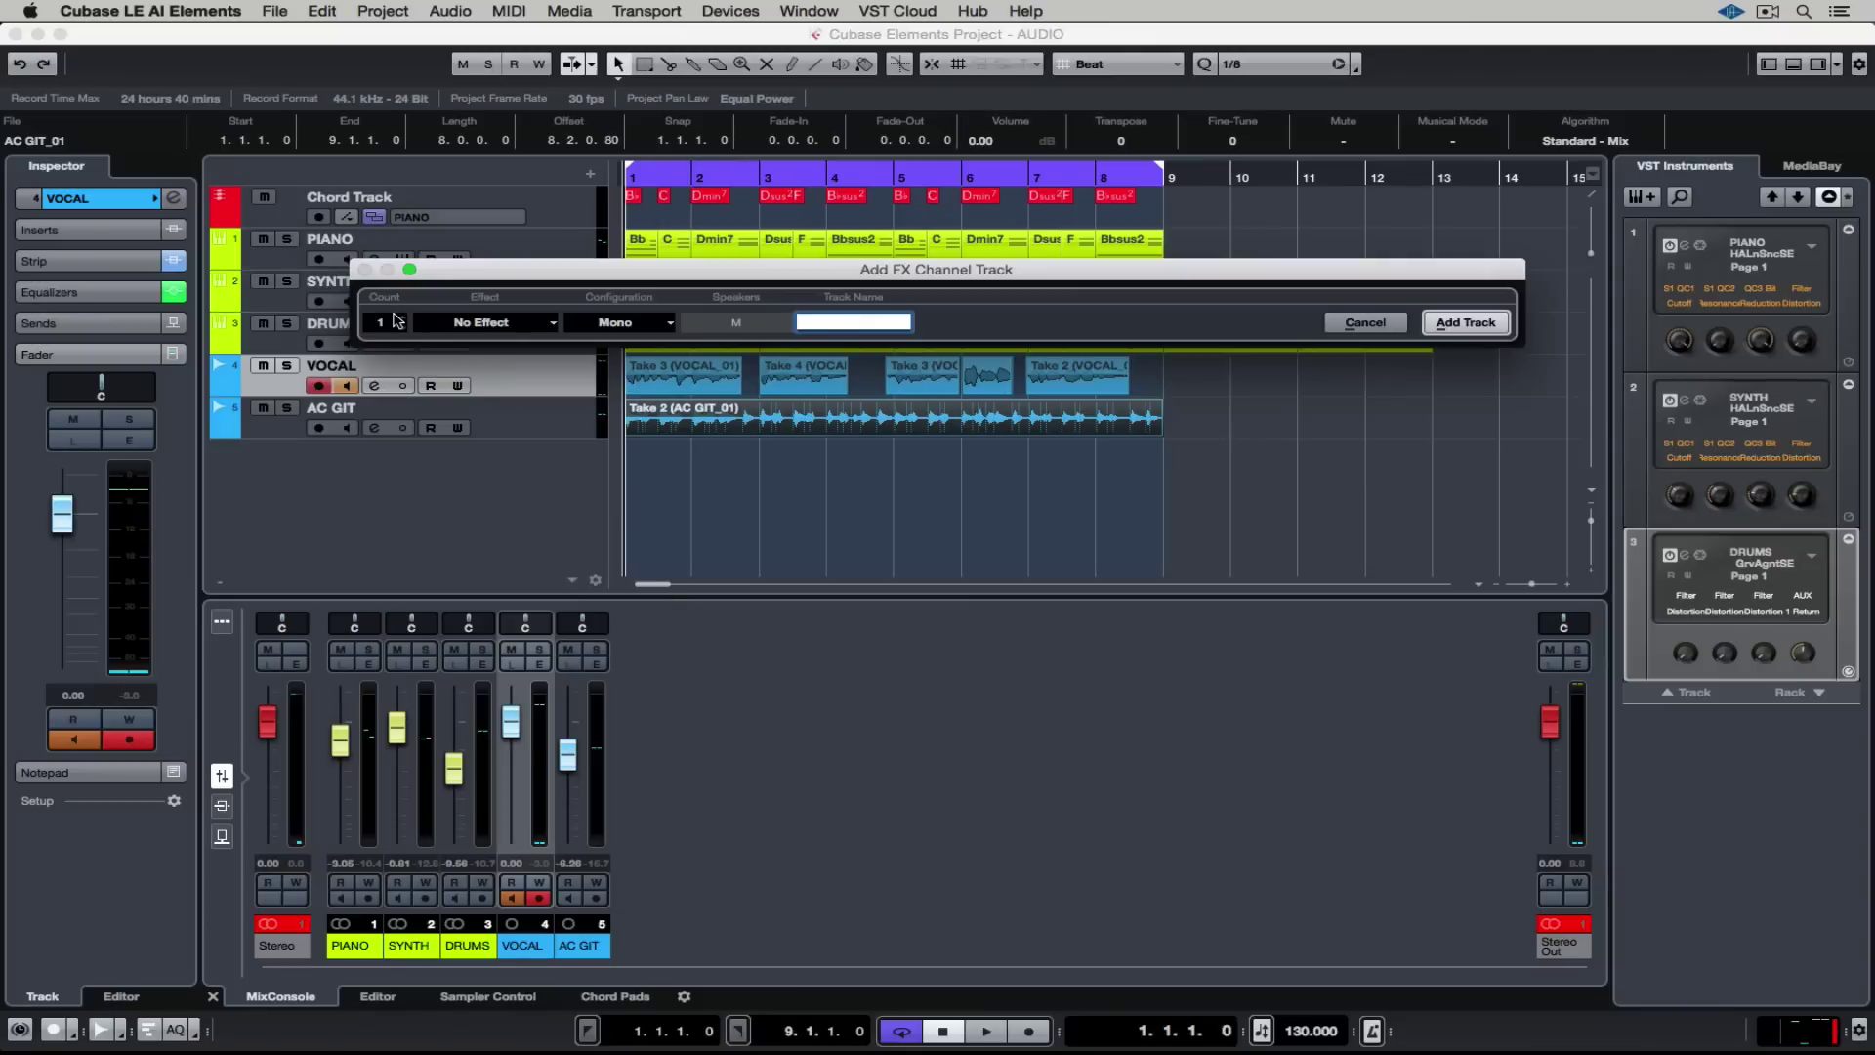
left_click(478, 325)
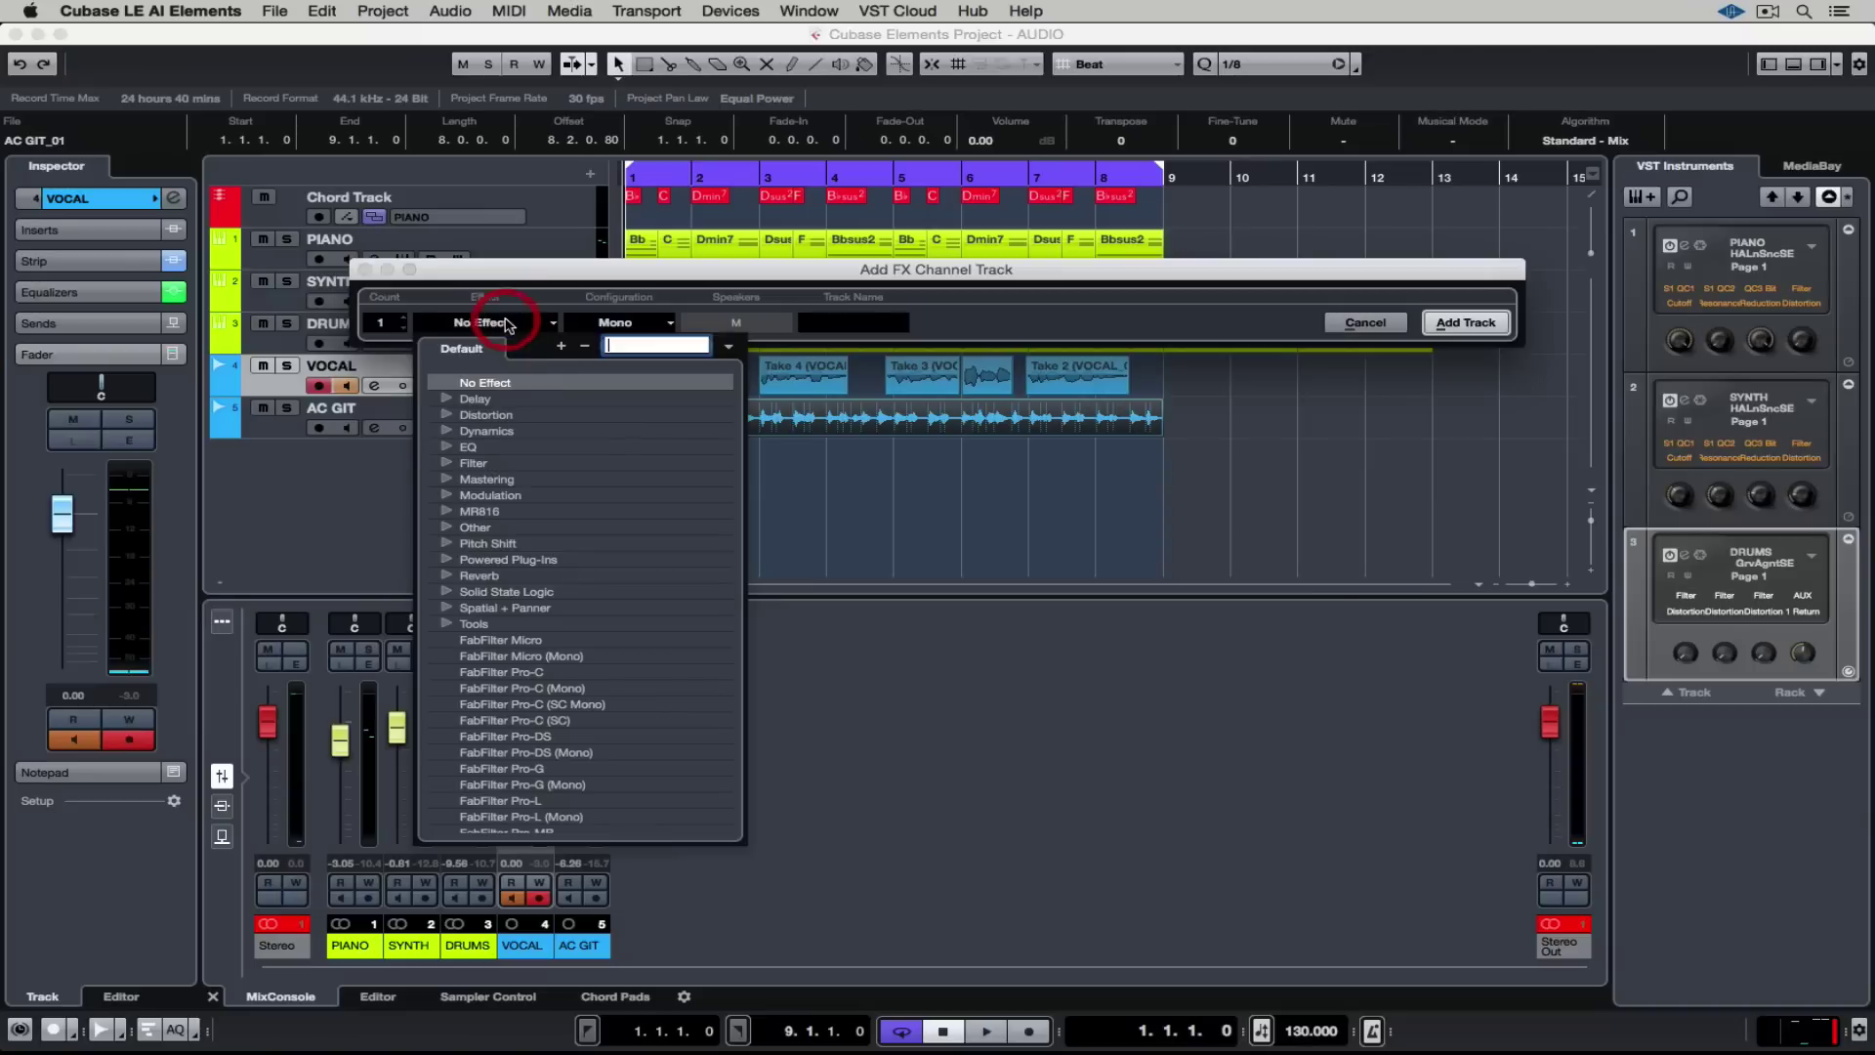
left_click(447, 579)
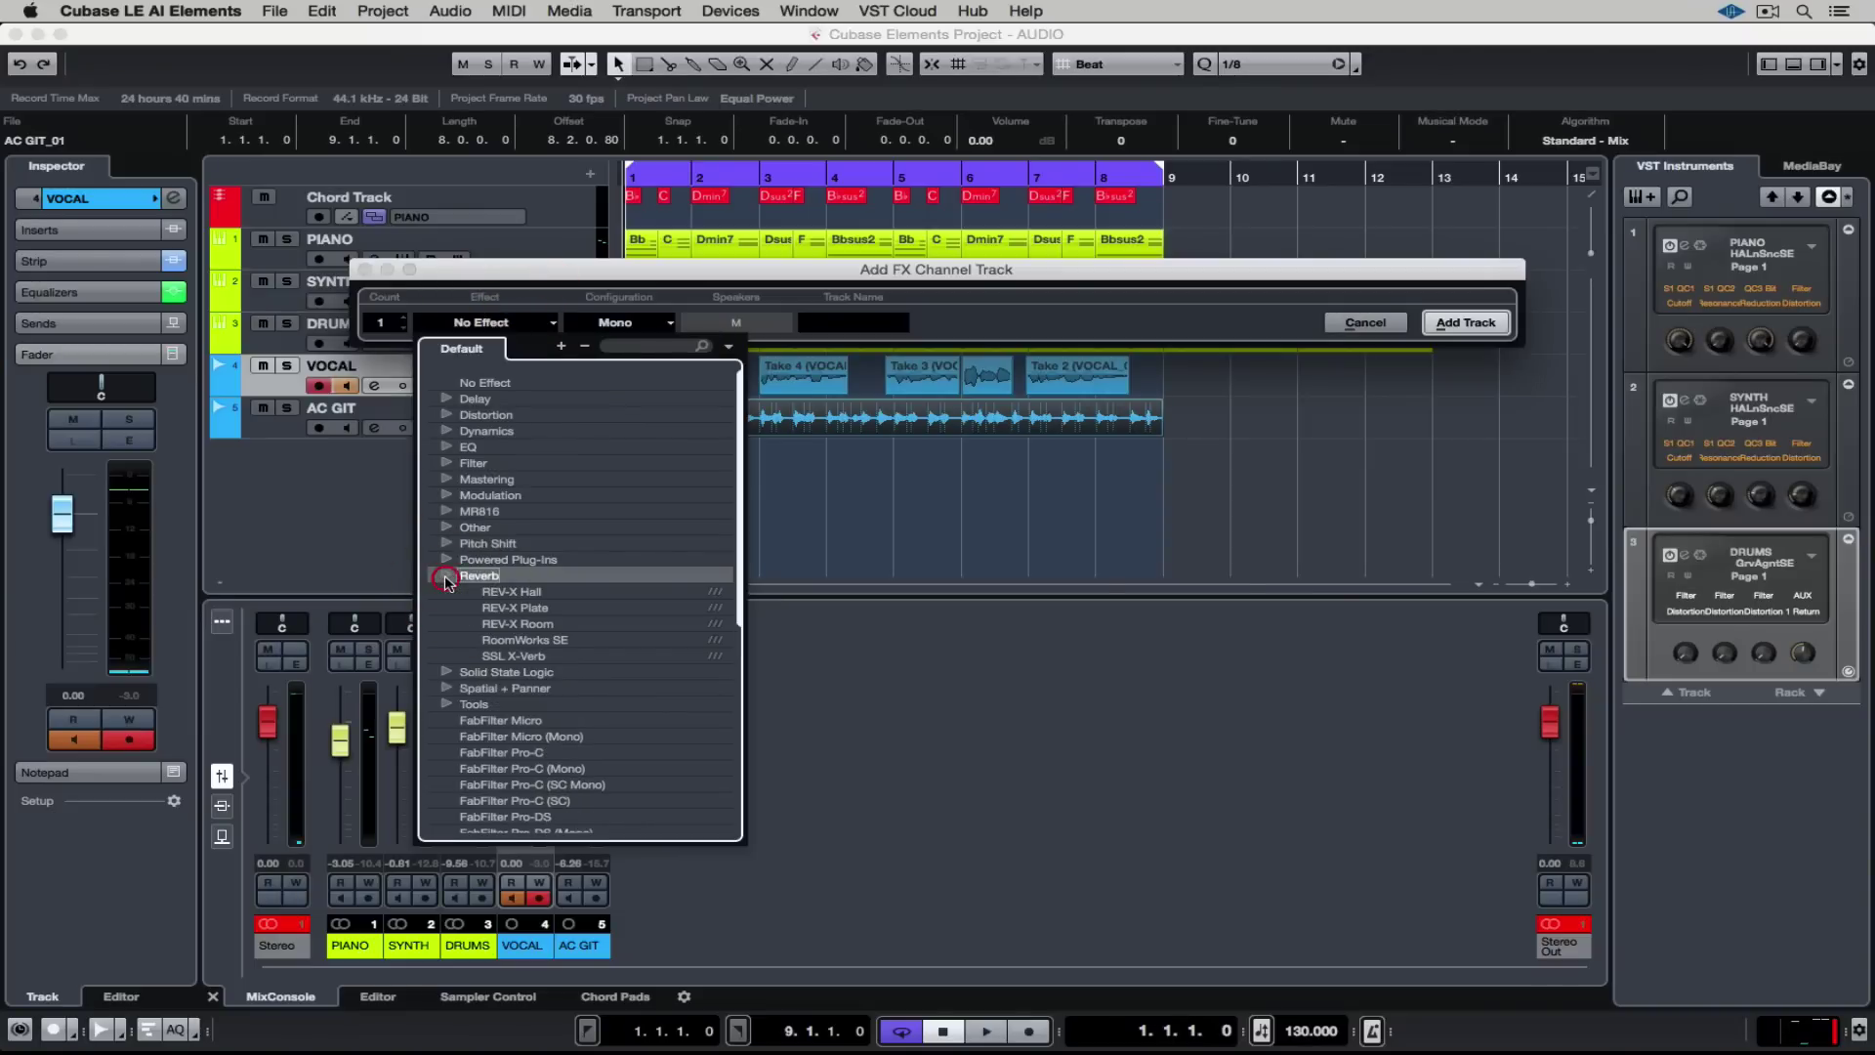
left_click(533, 642)
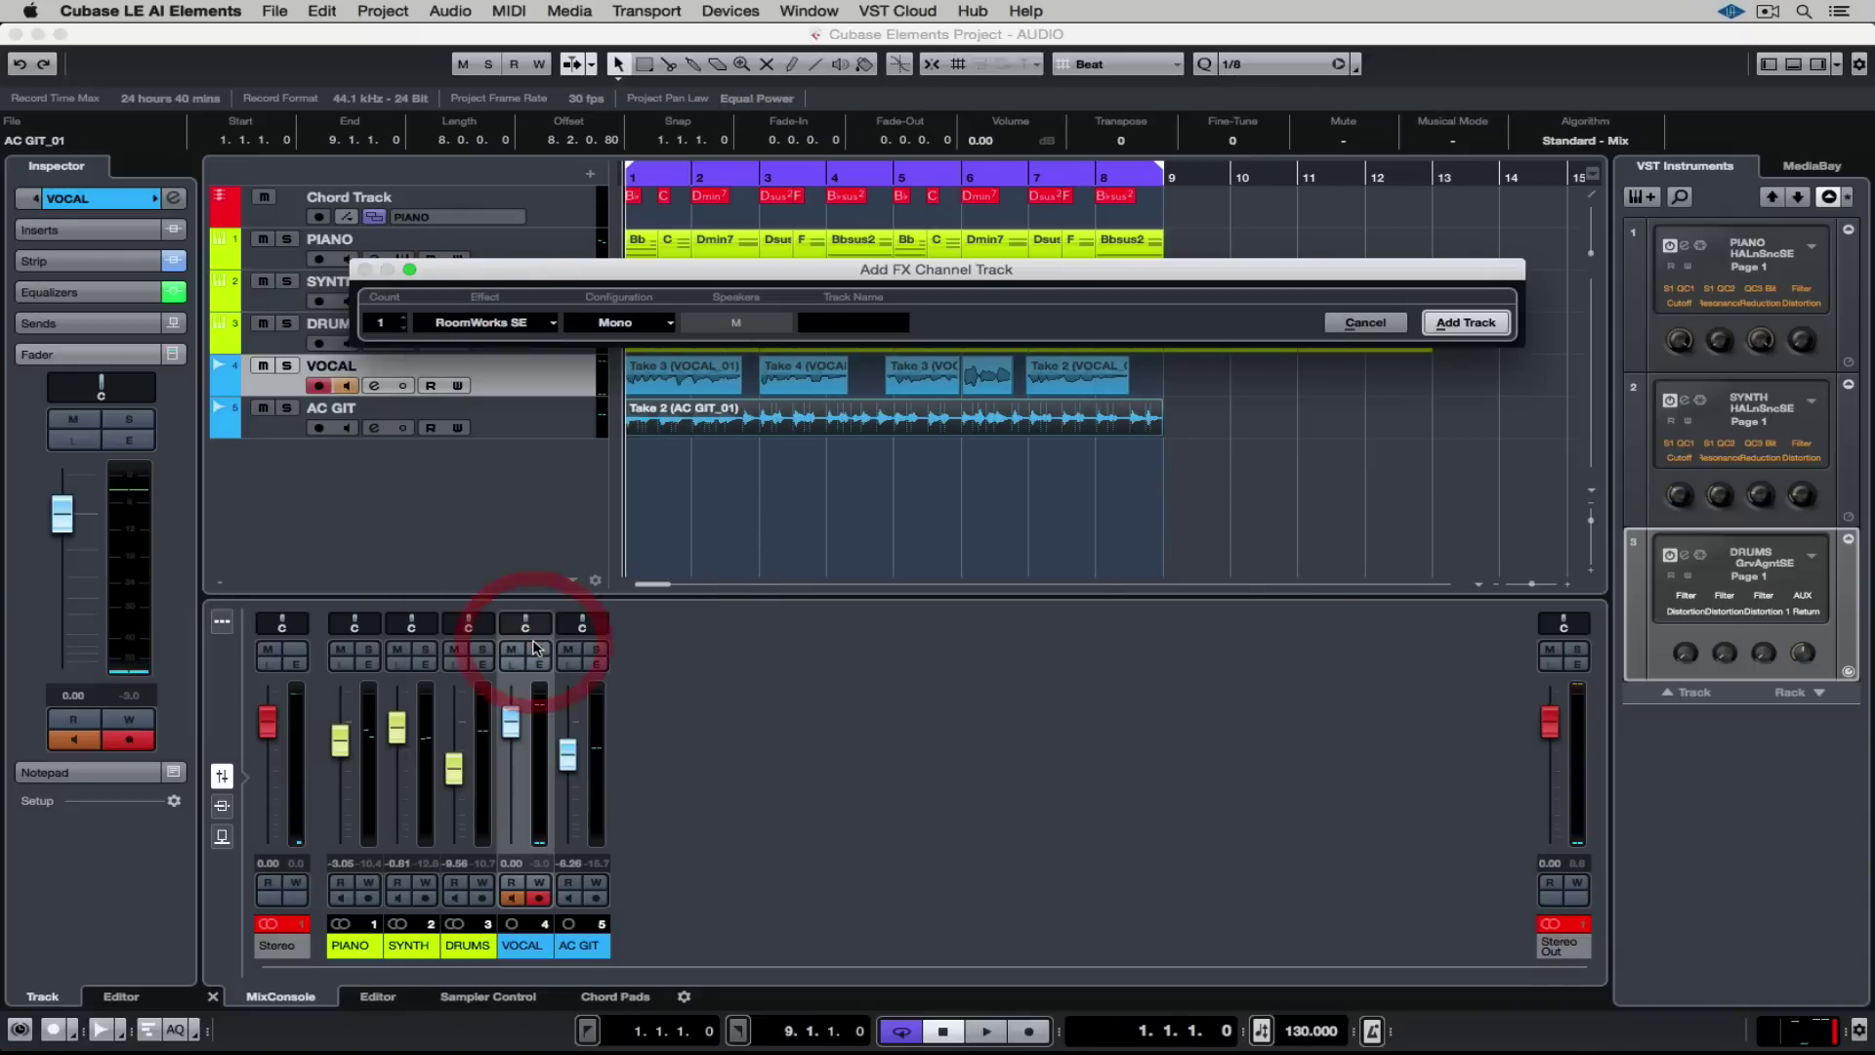
left_click(630, 332)
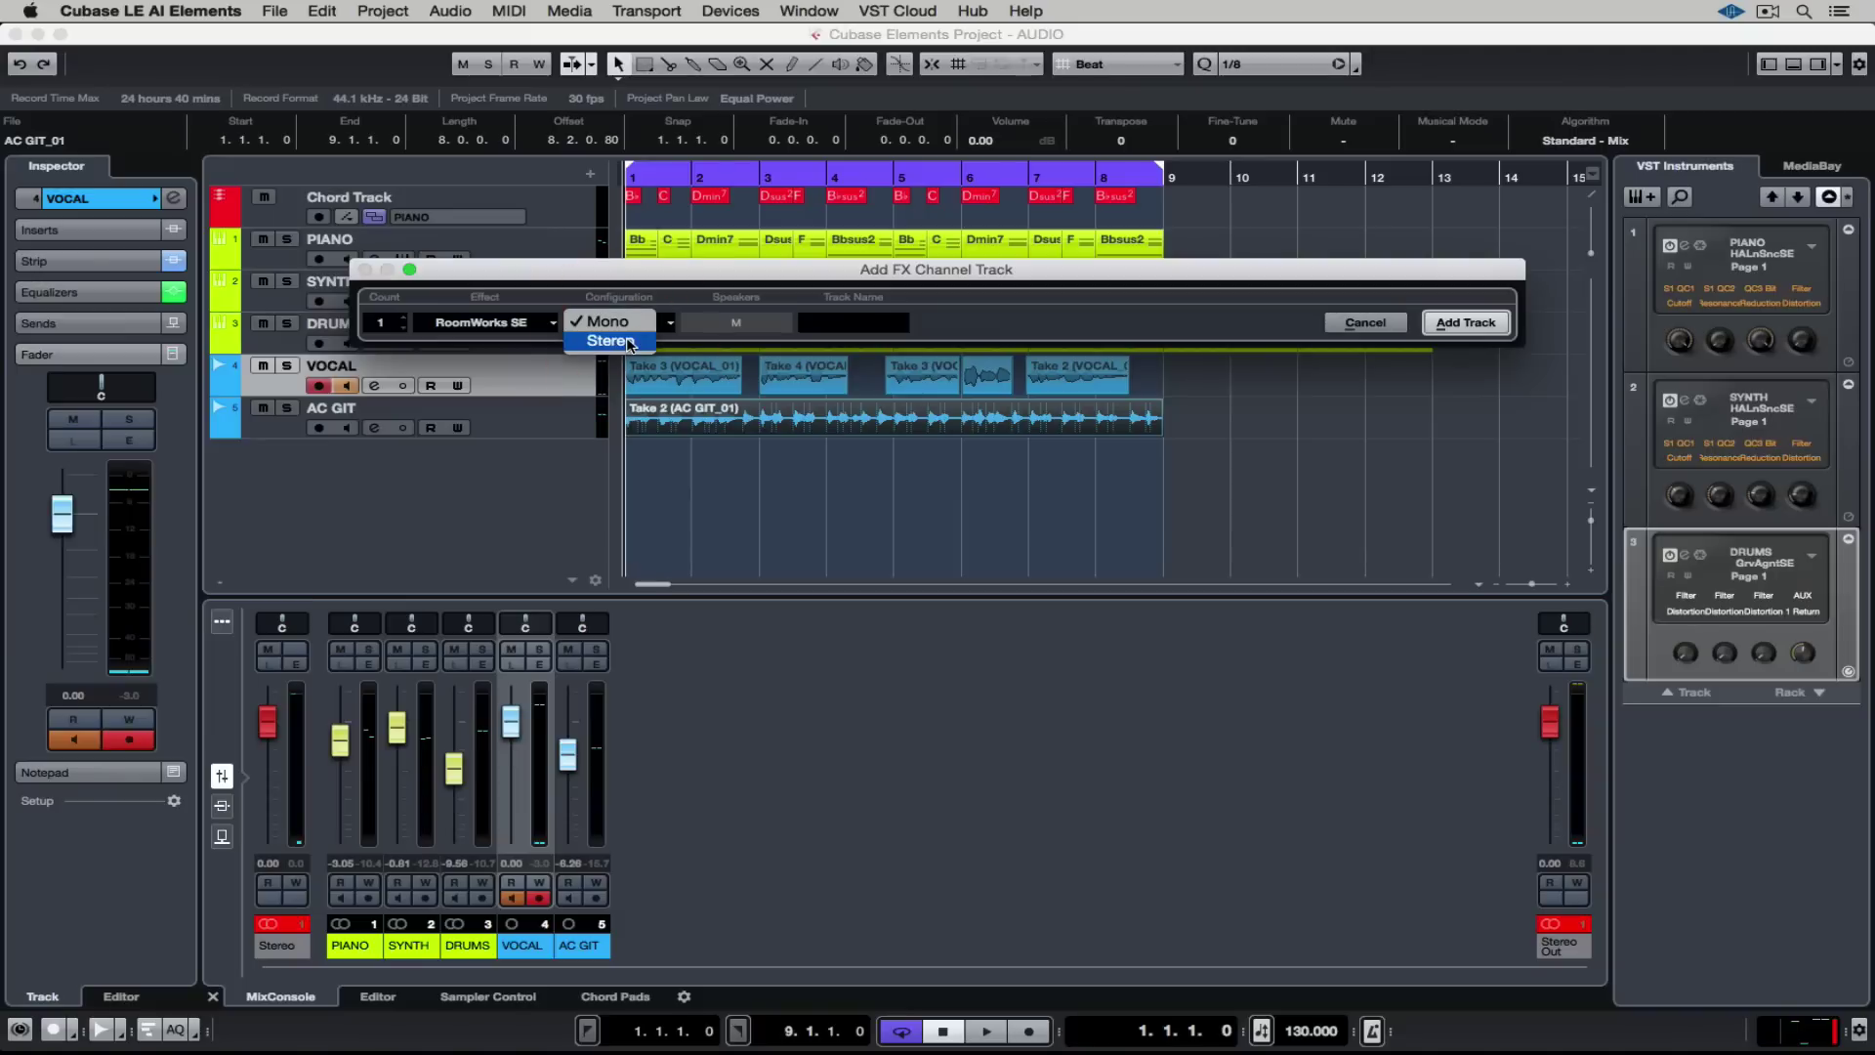
left_click(618, 340)
left_click(863, 332)
type("VOX REVERB")
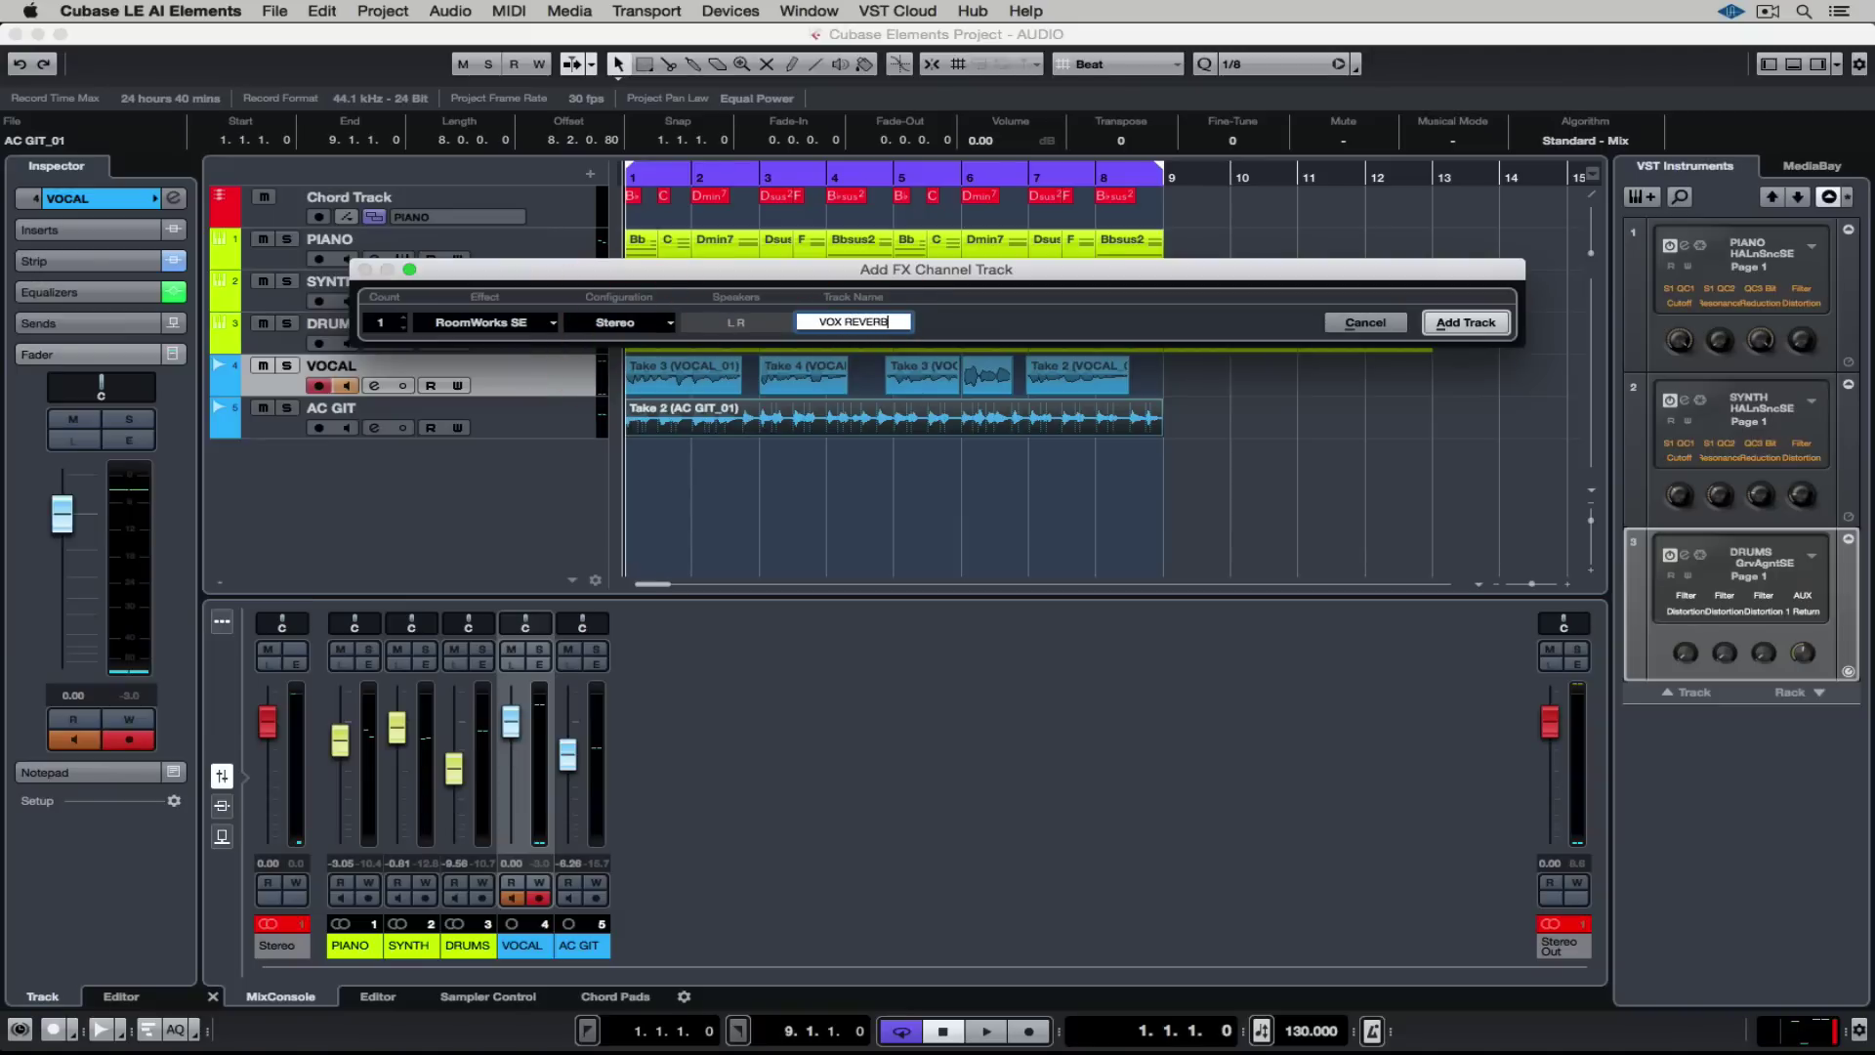
key("Return")
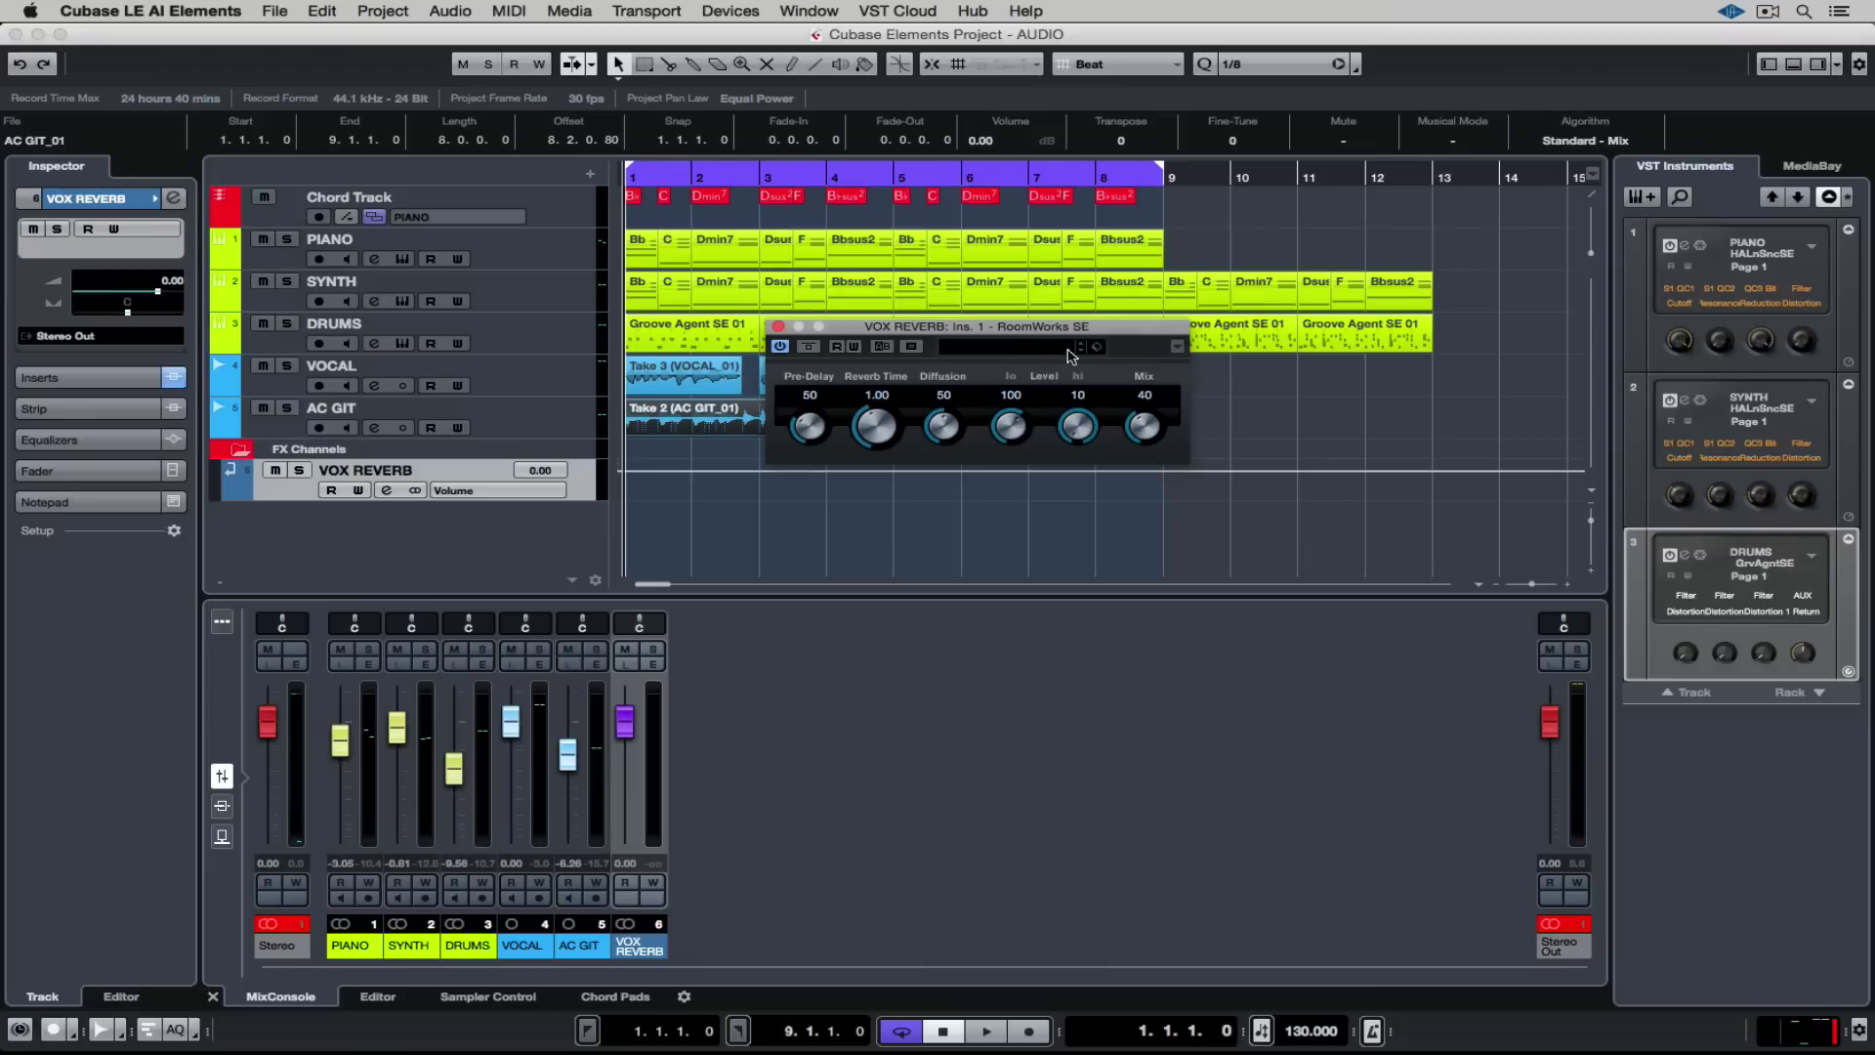
- Load the Bright Plate Reverb preset into VOX REVERB's RoomWorks SE and close its window
left_click(1096, 348)
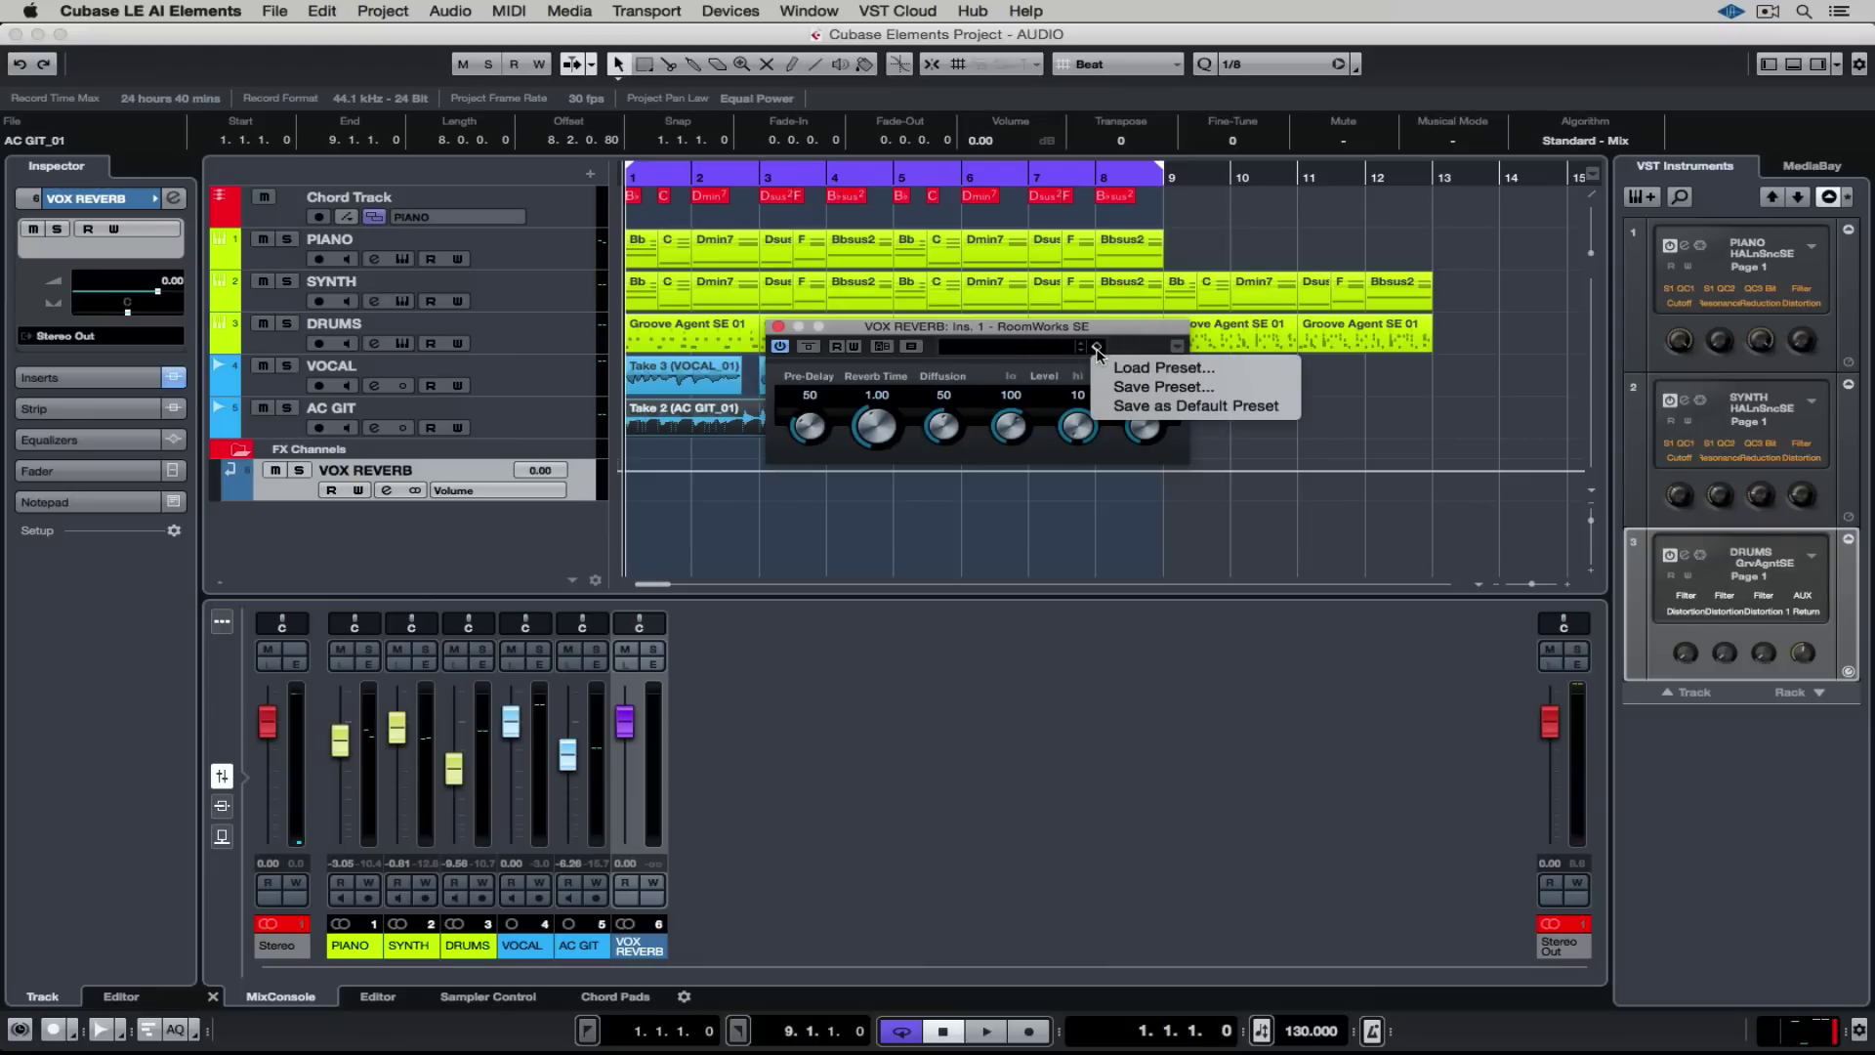
left_click(1039, 349)
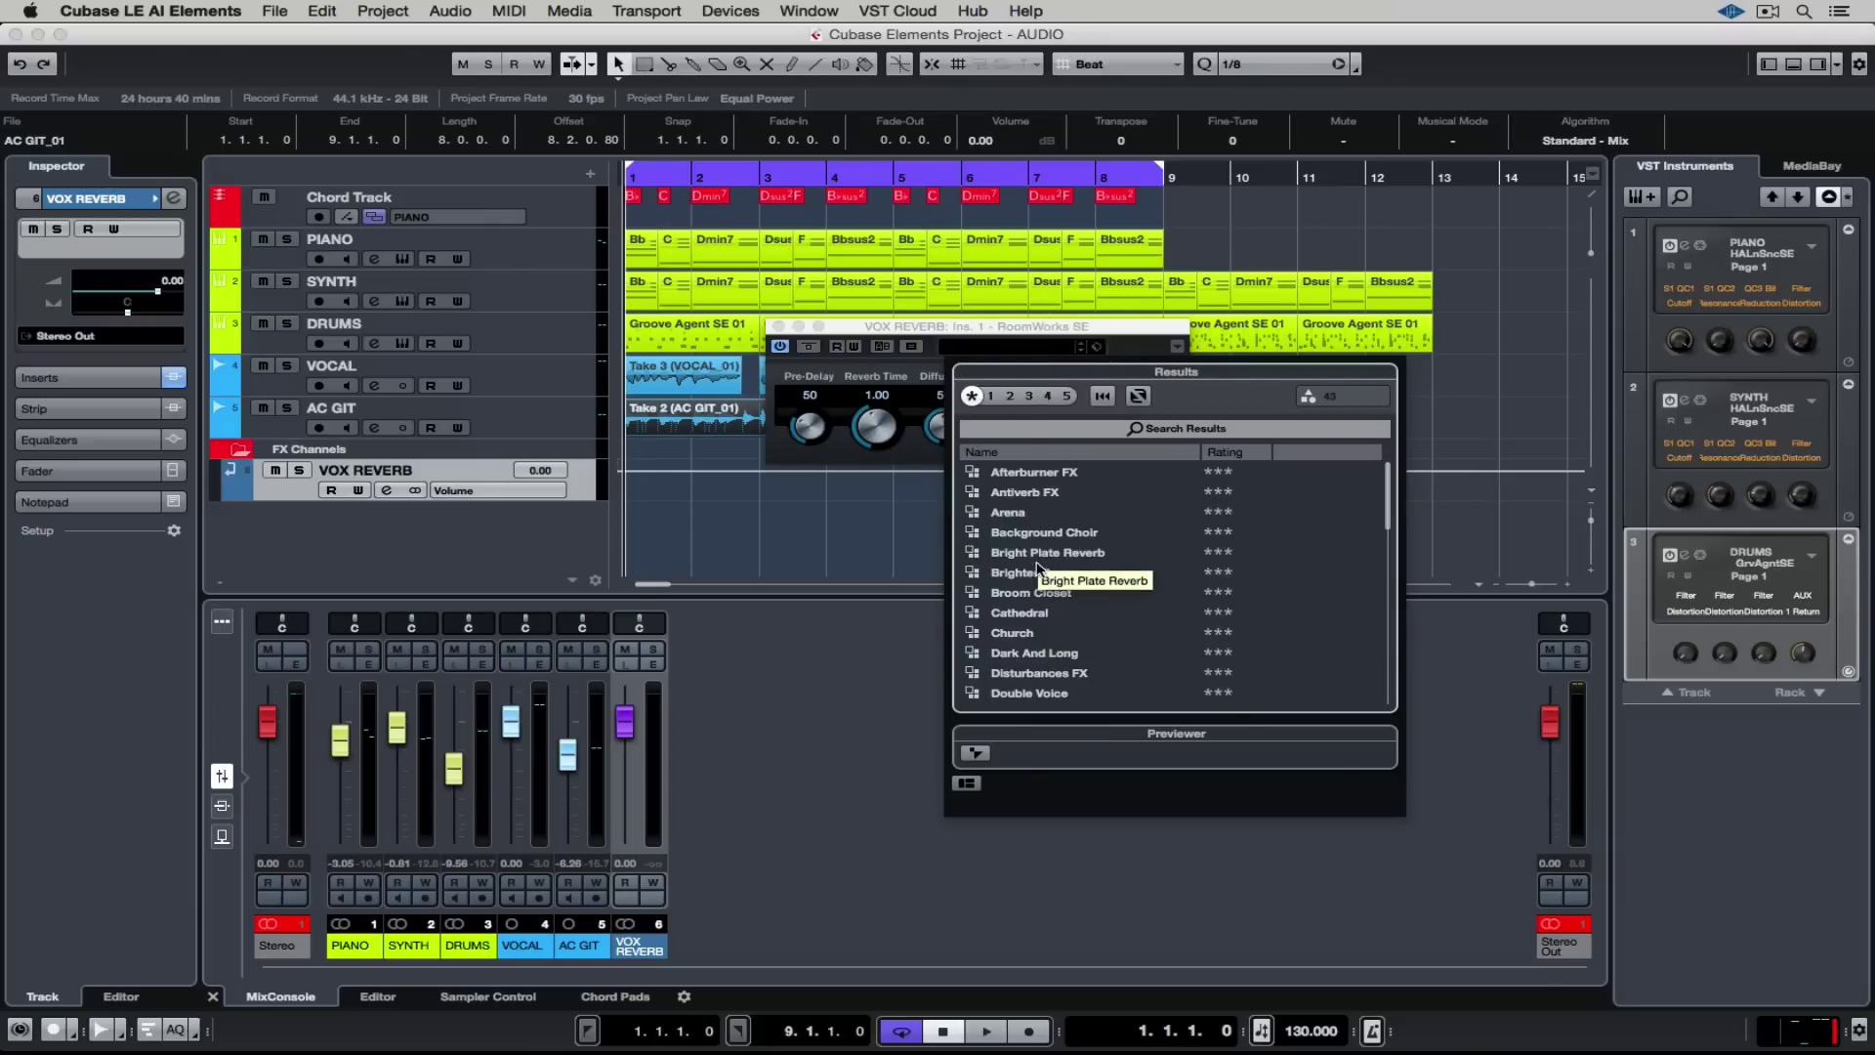
scroll(1037, 669, "down", 4)
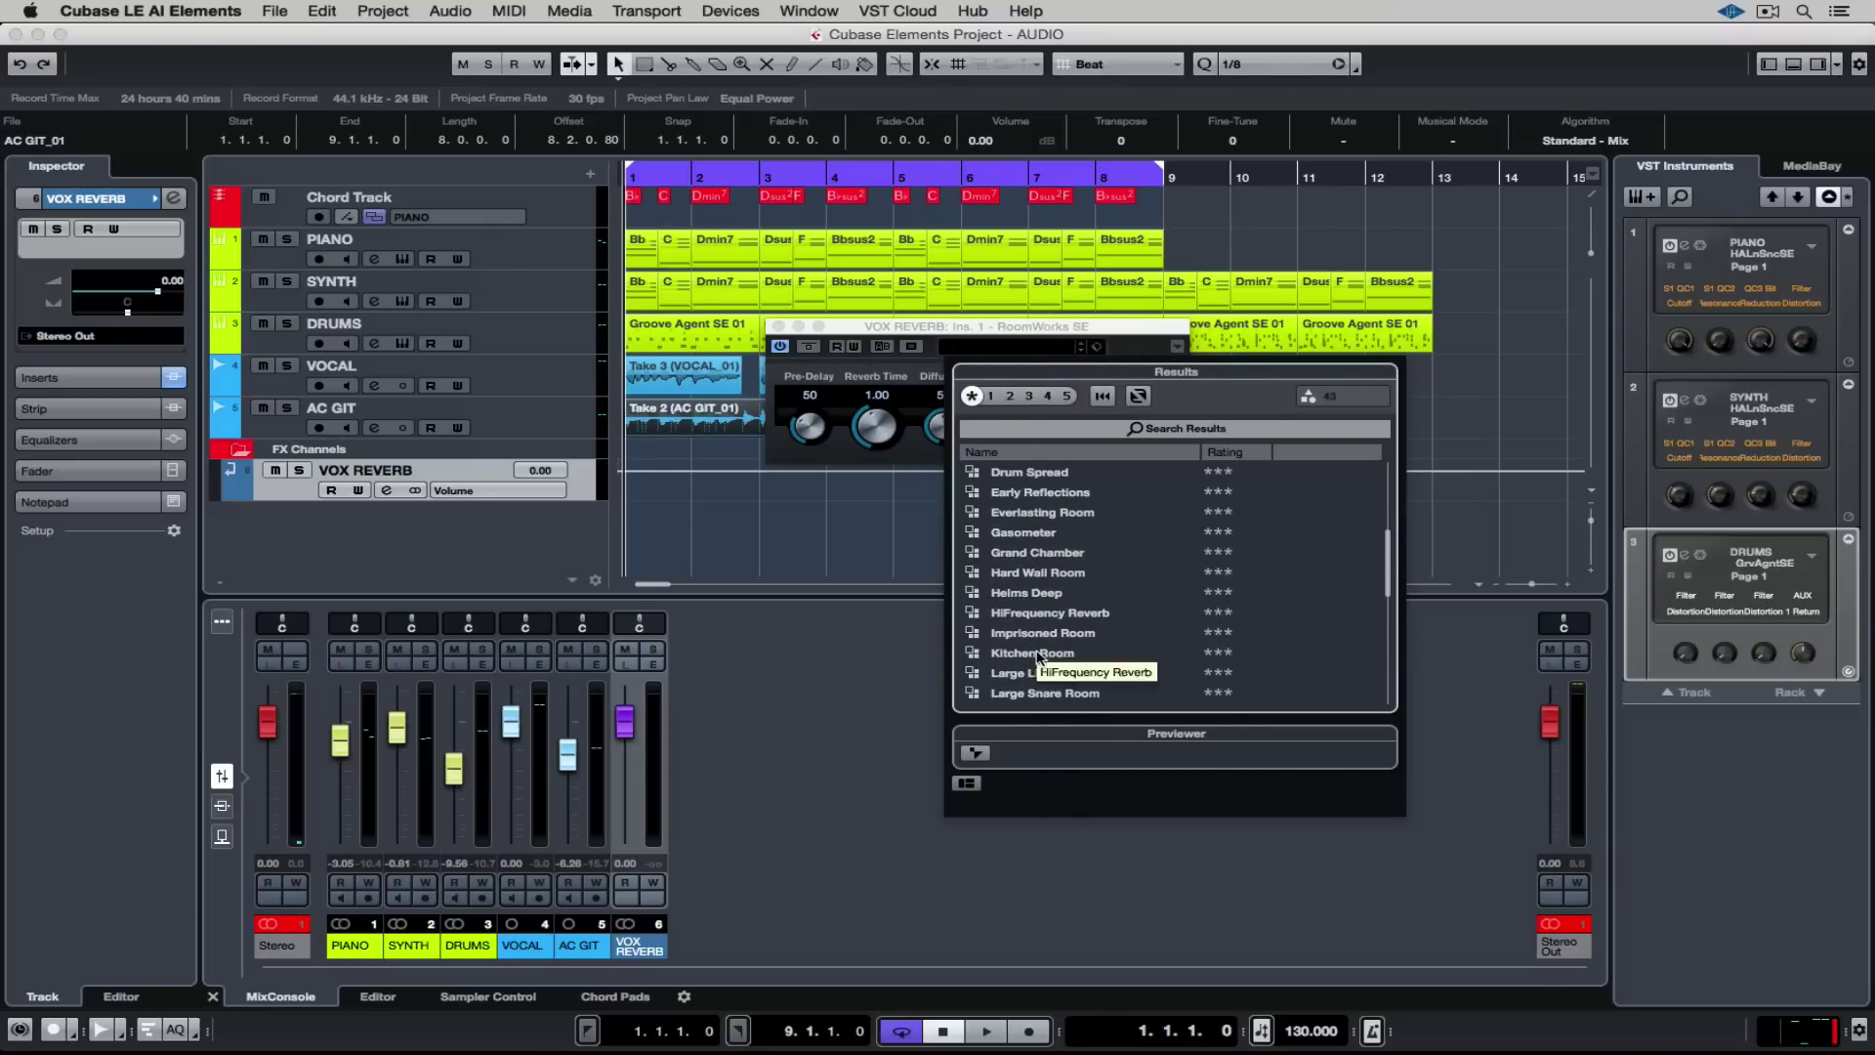
scroll(1037, 657, "down", 5)
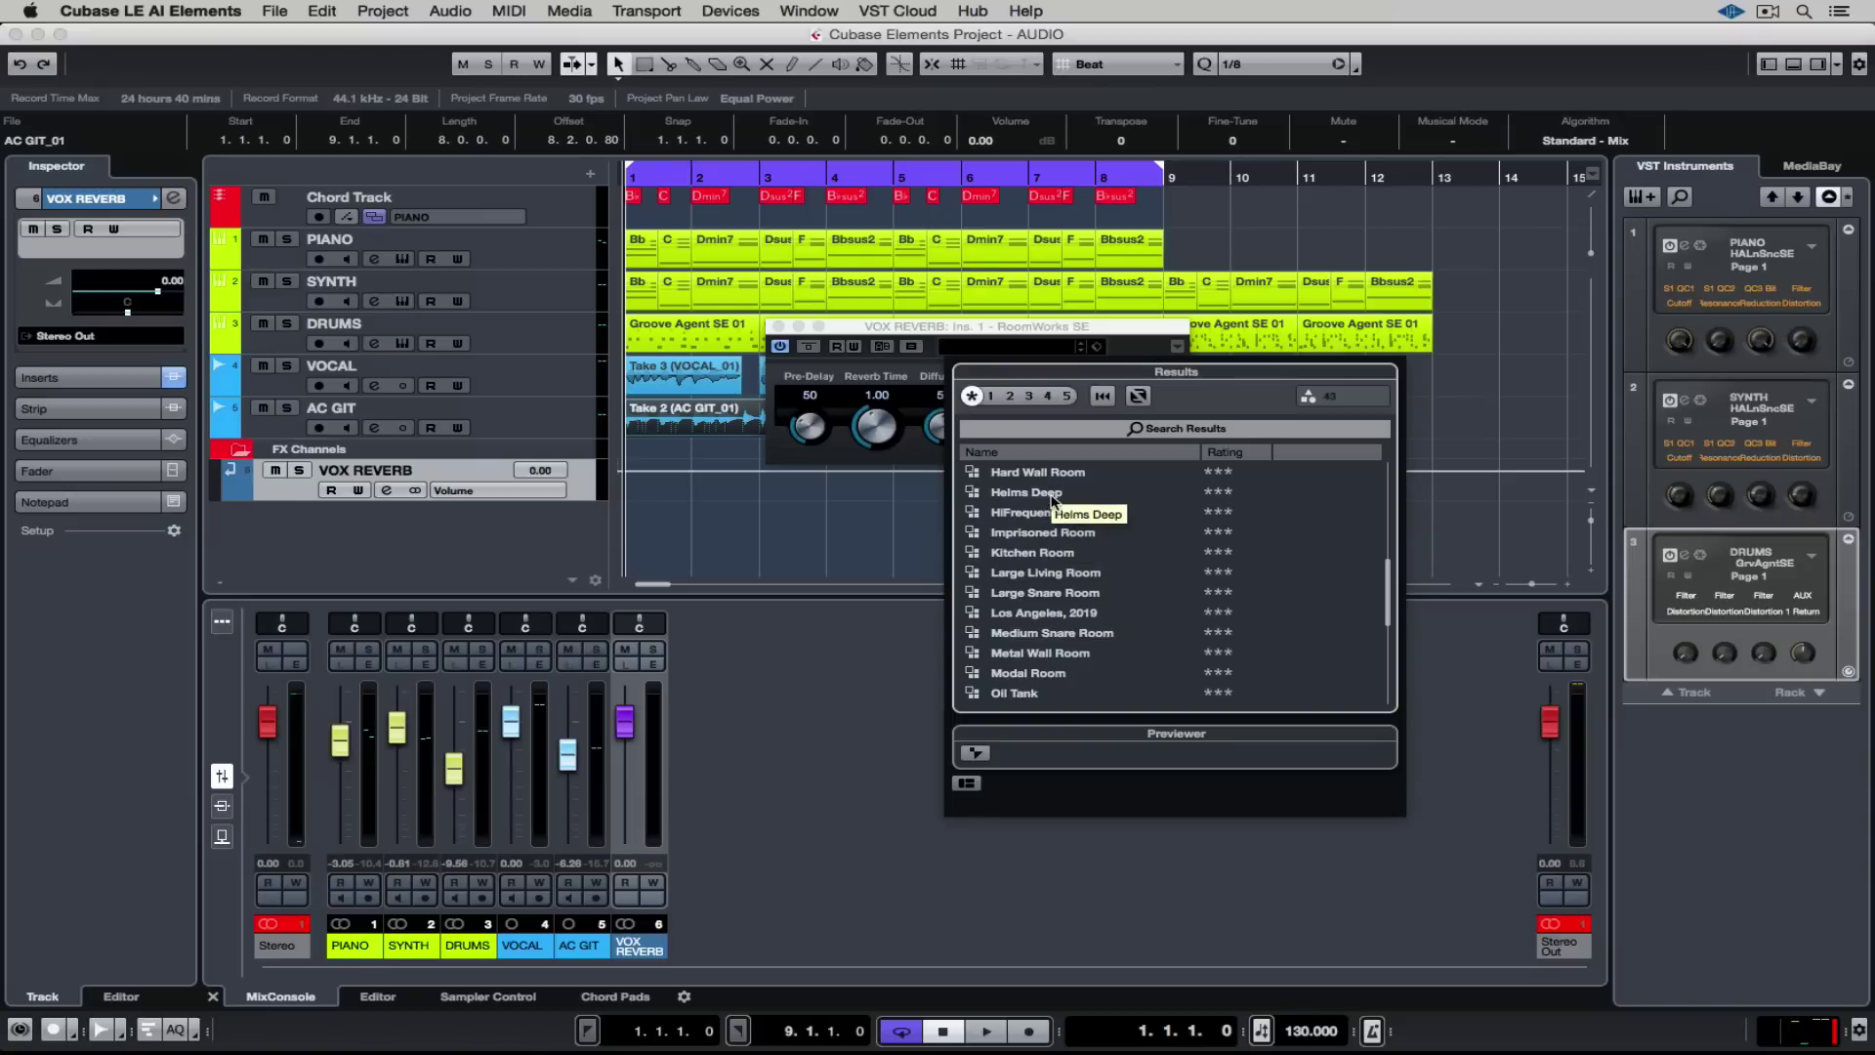
scroll(1053, 501, "up", 10)
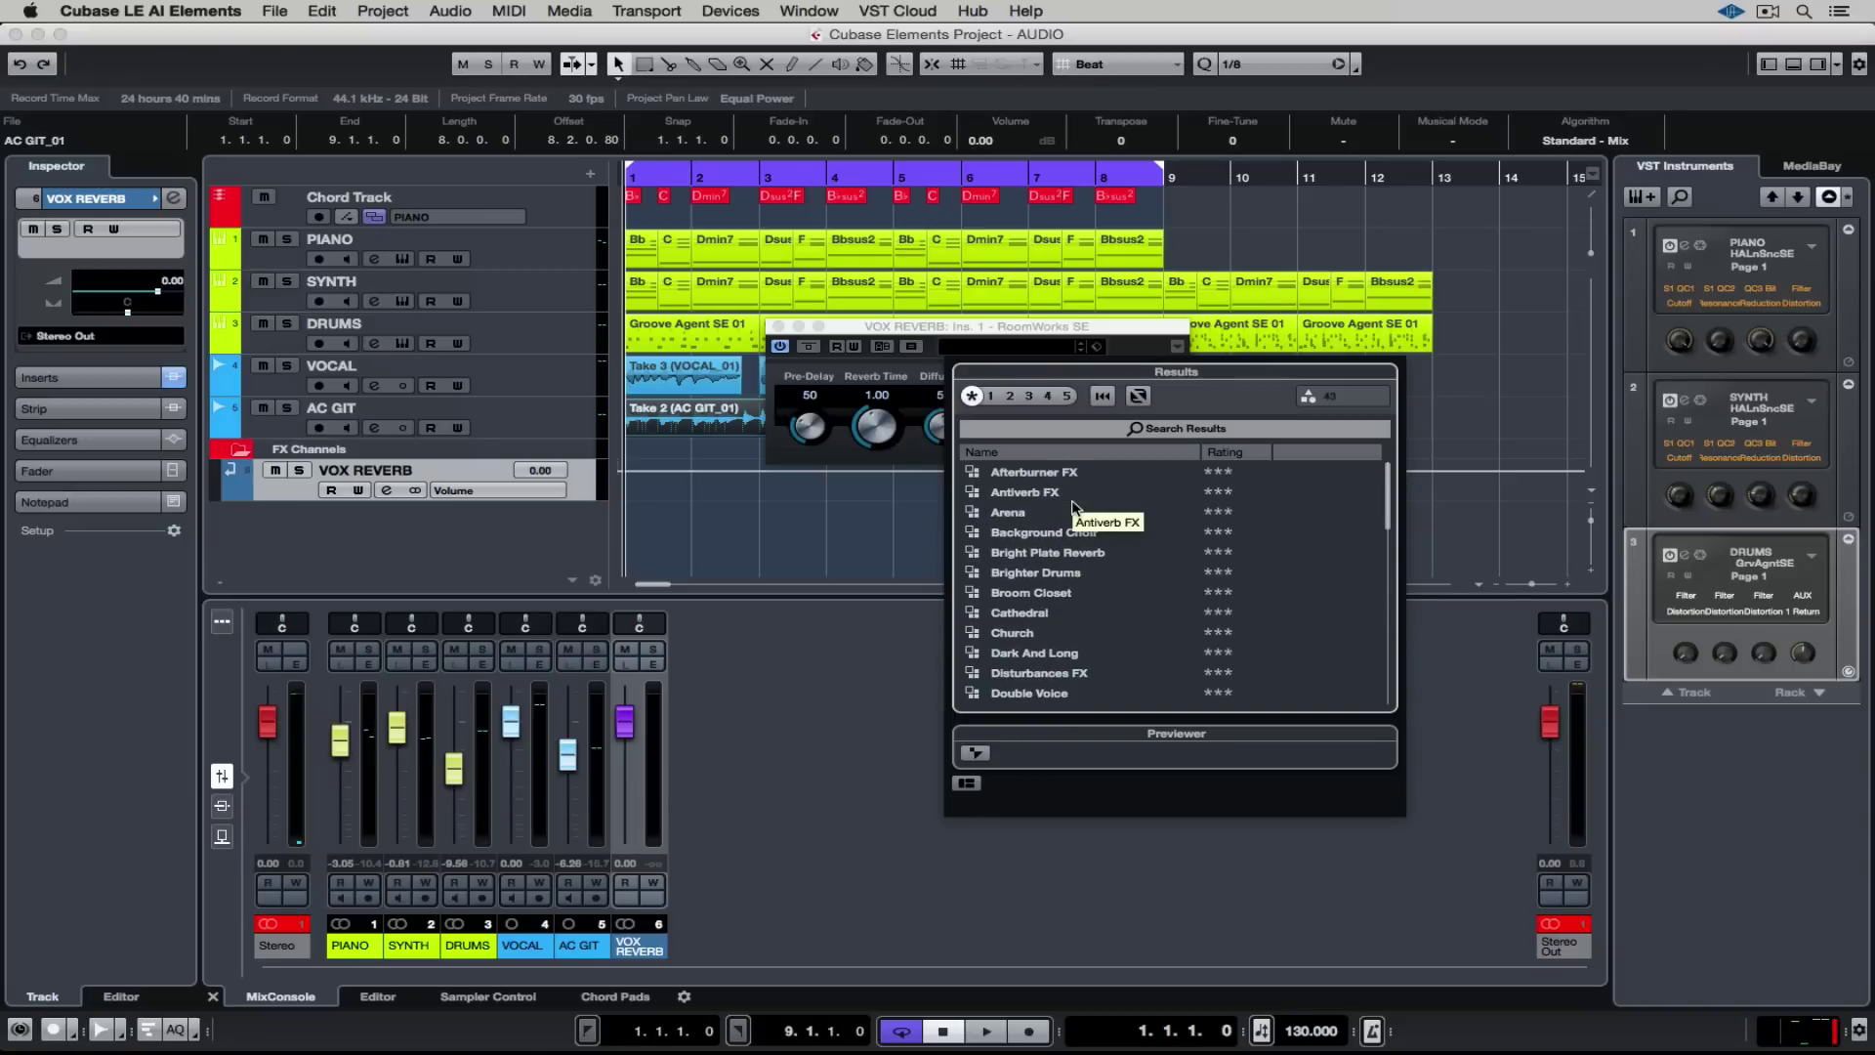
double_click(1071, 555)
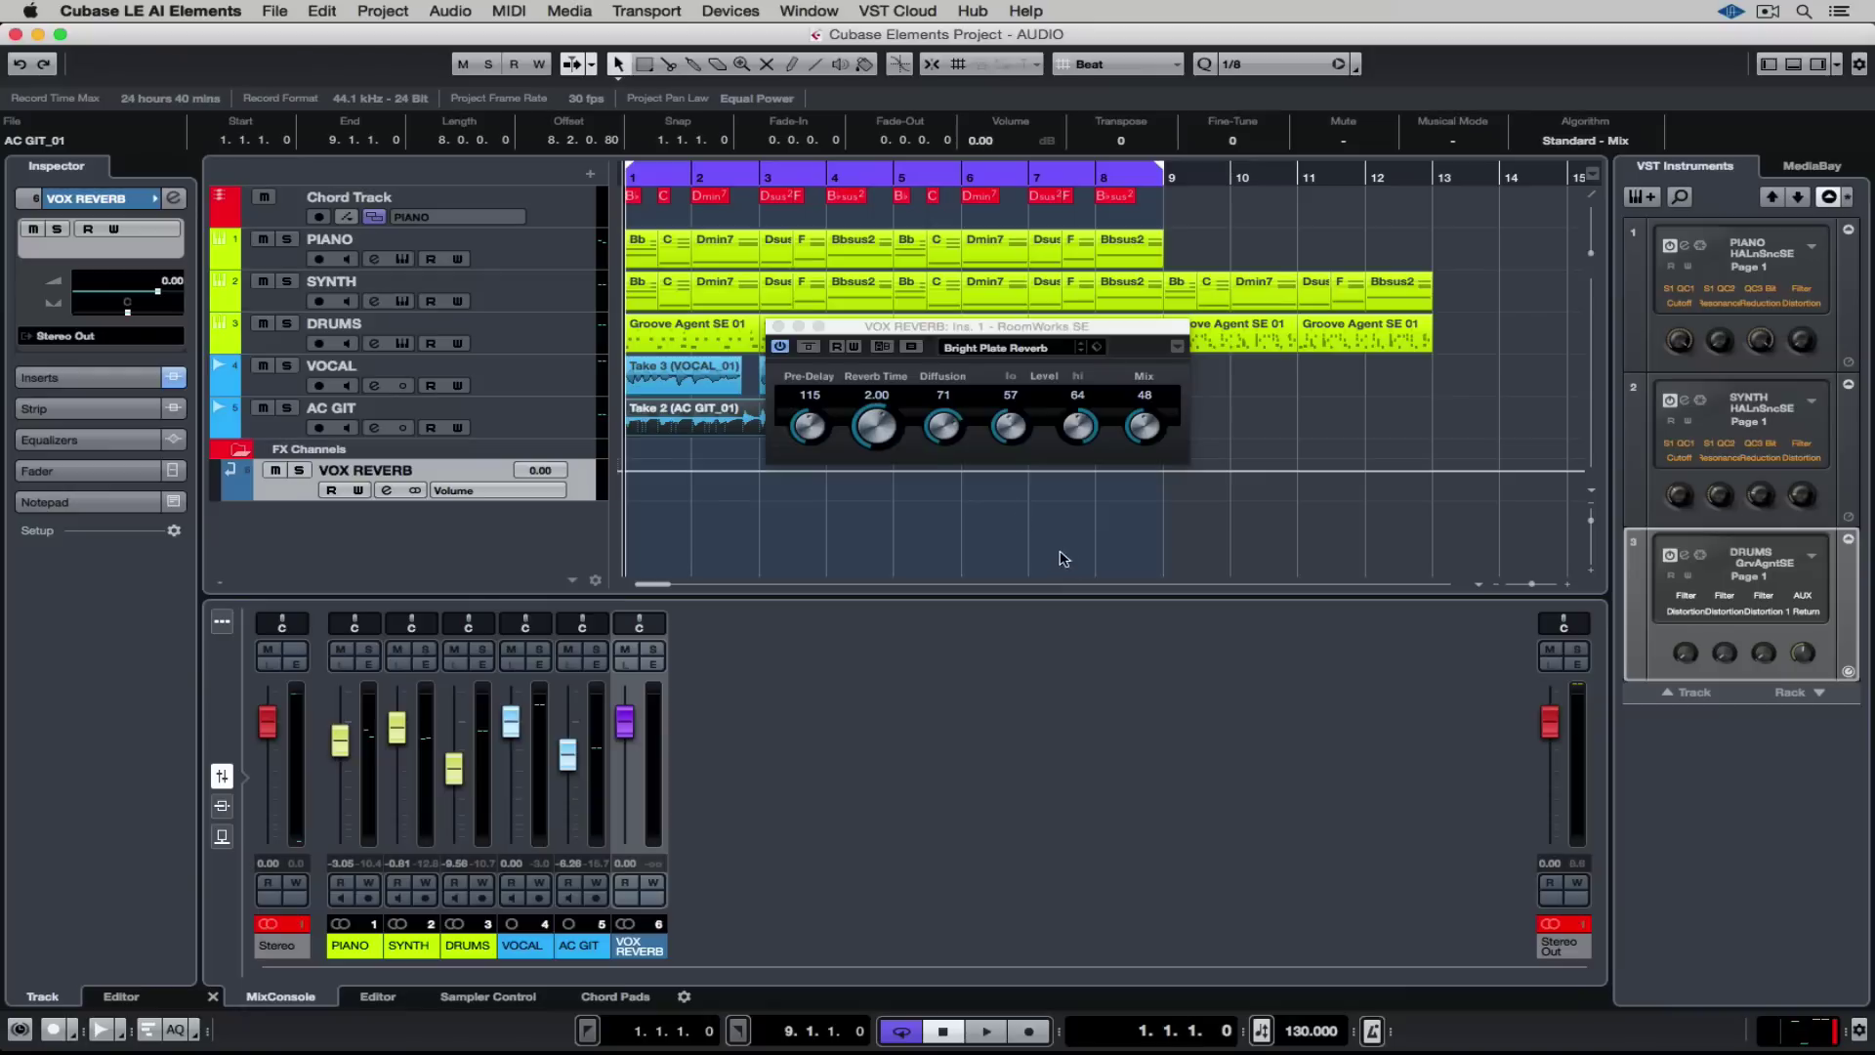
left_click(779, 326)
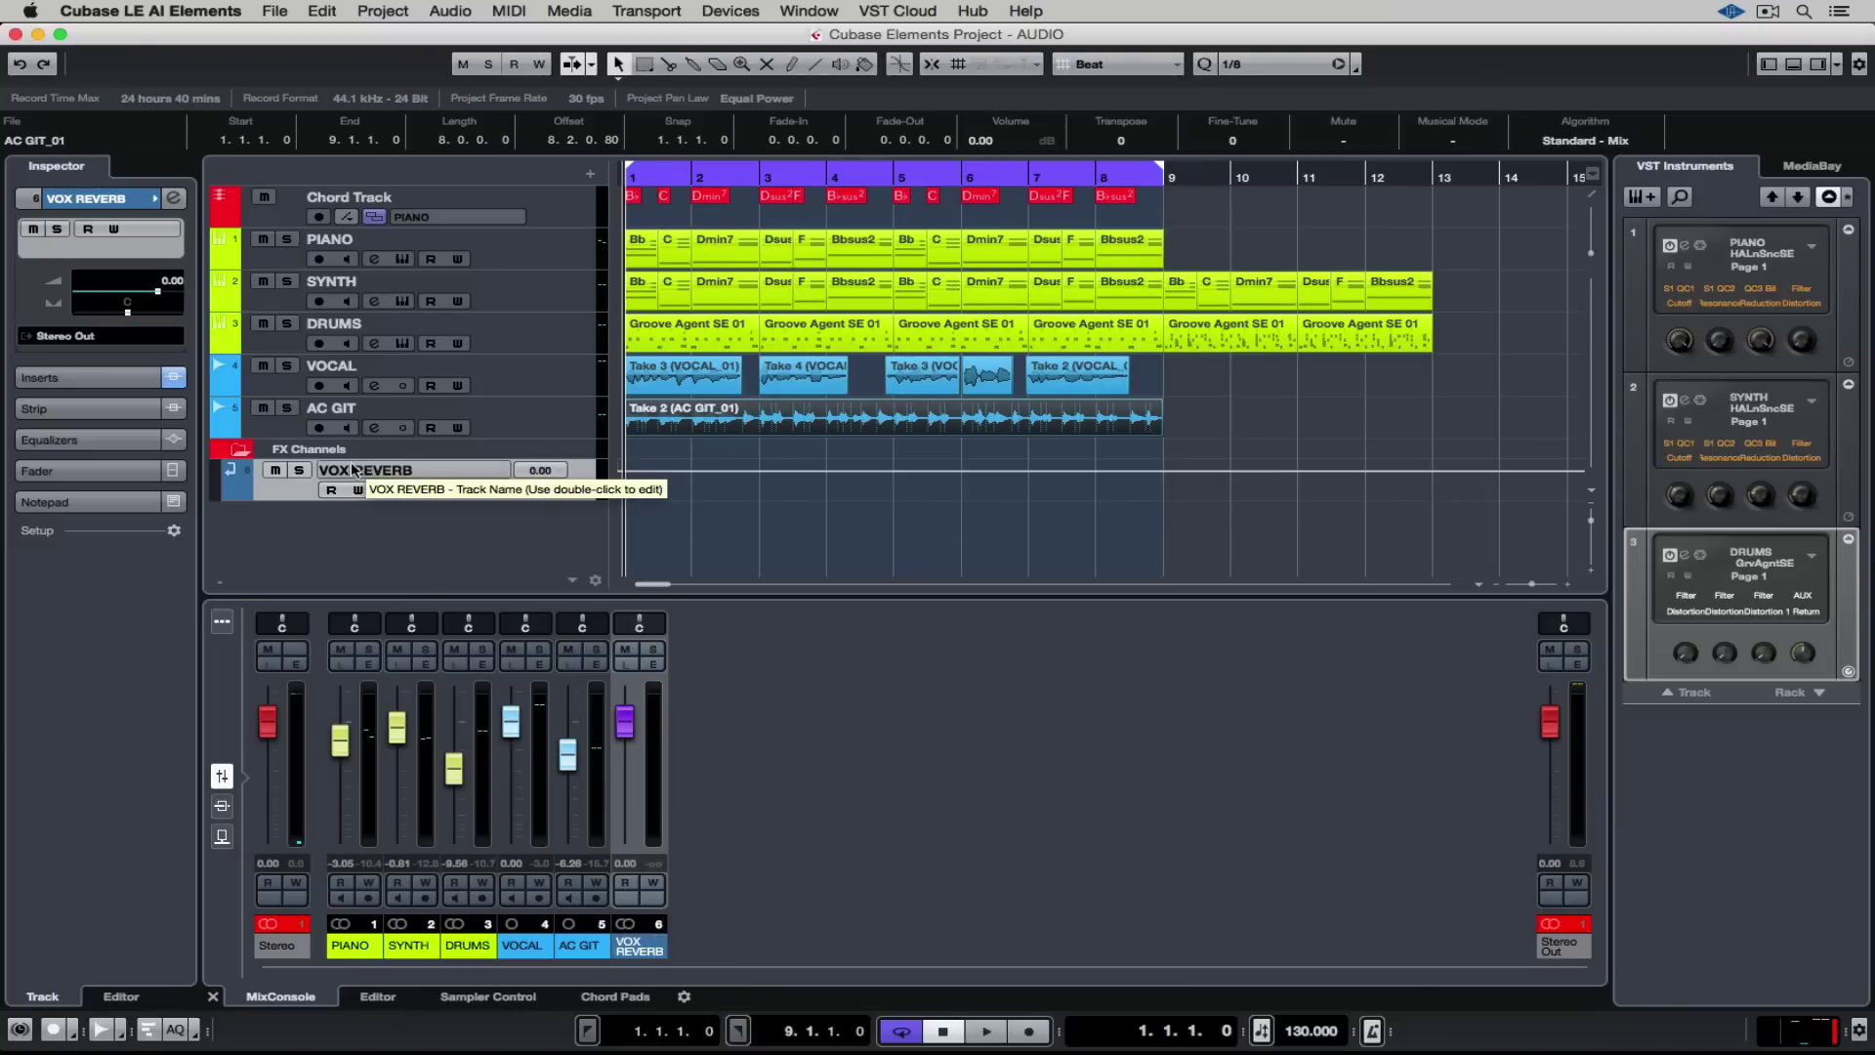
- Insert PingPongDelay after RoomWorks SE on VOX REVERB and load its Simple Voice preset
left_click(55, 375)
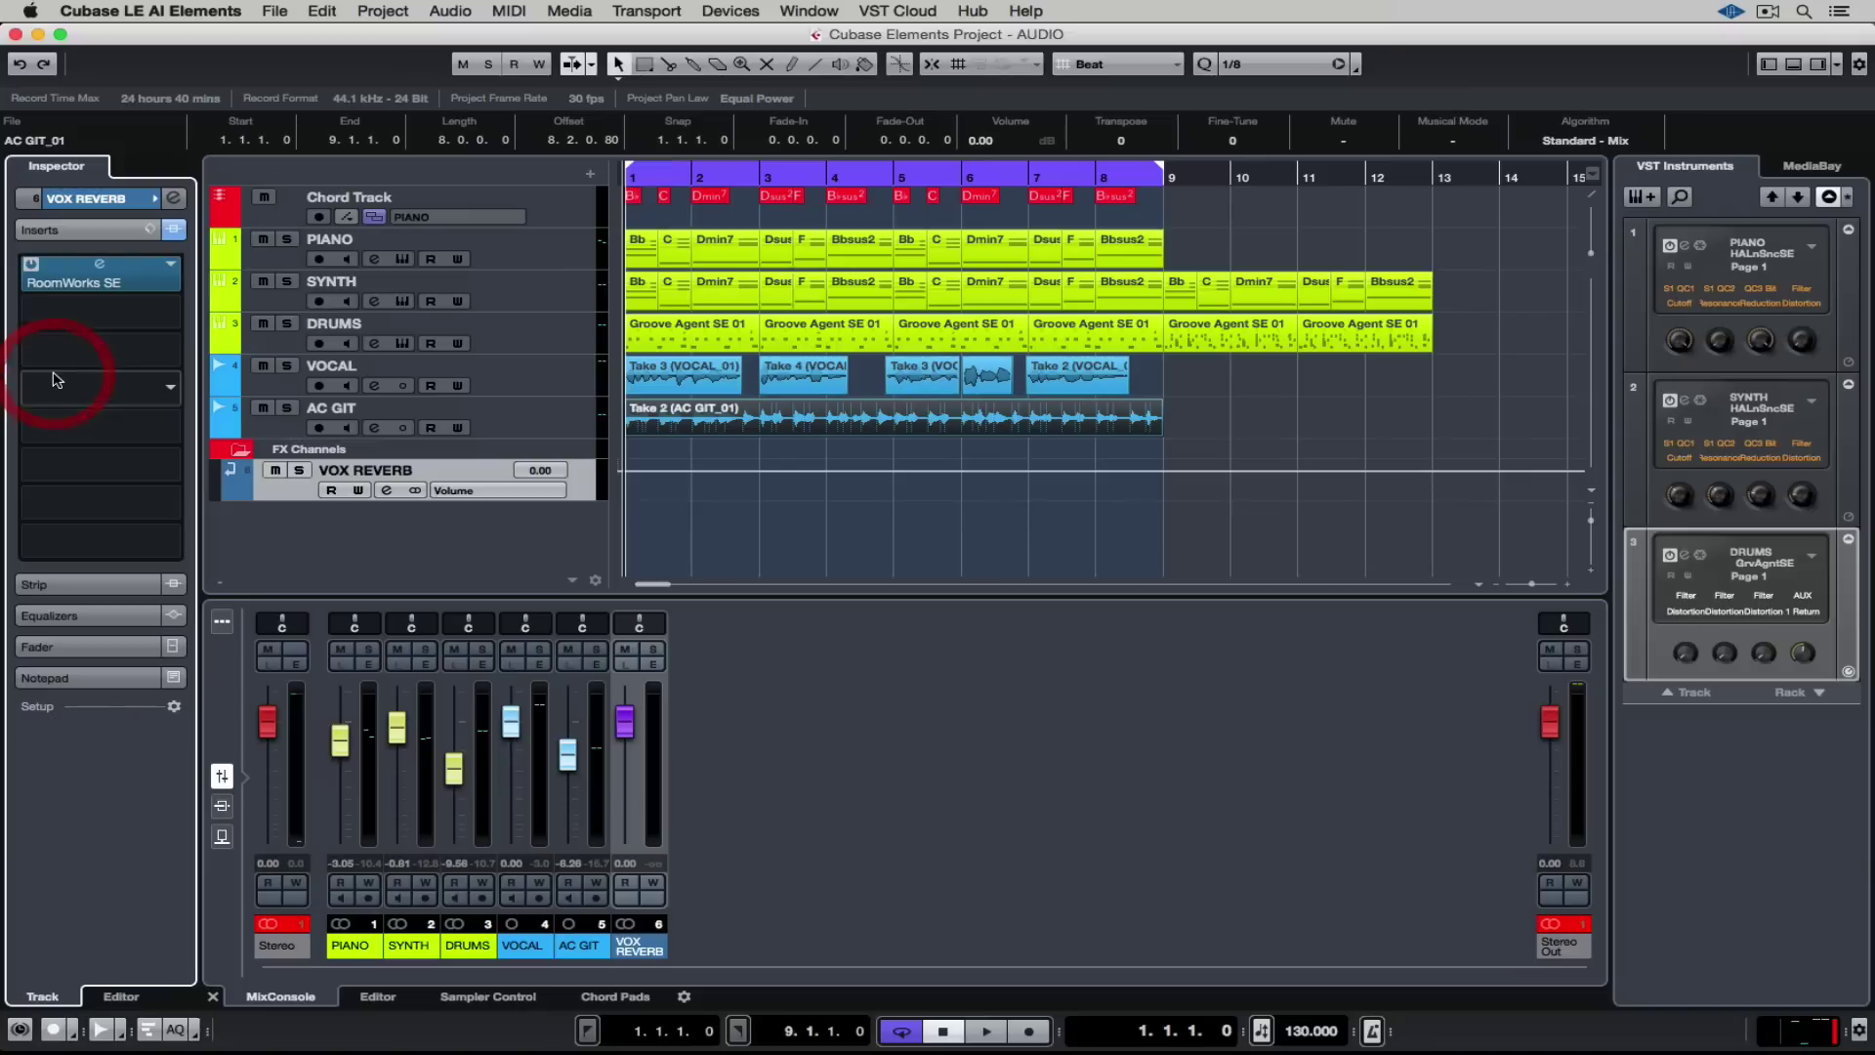
left_click(170, 314)
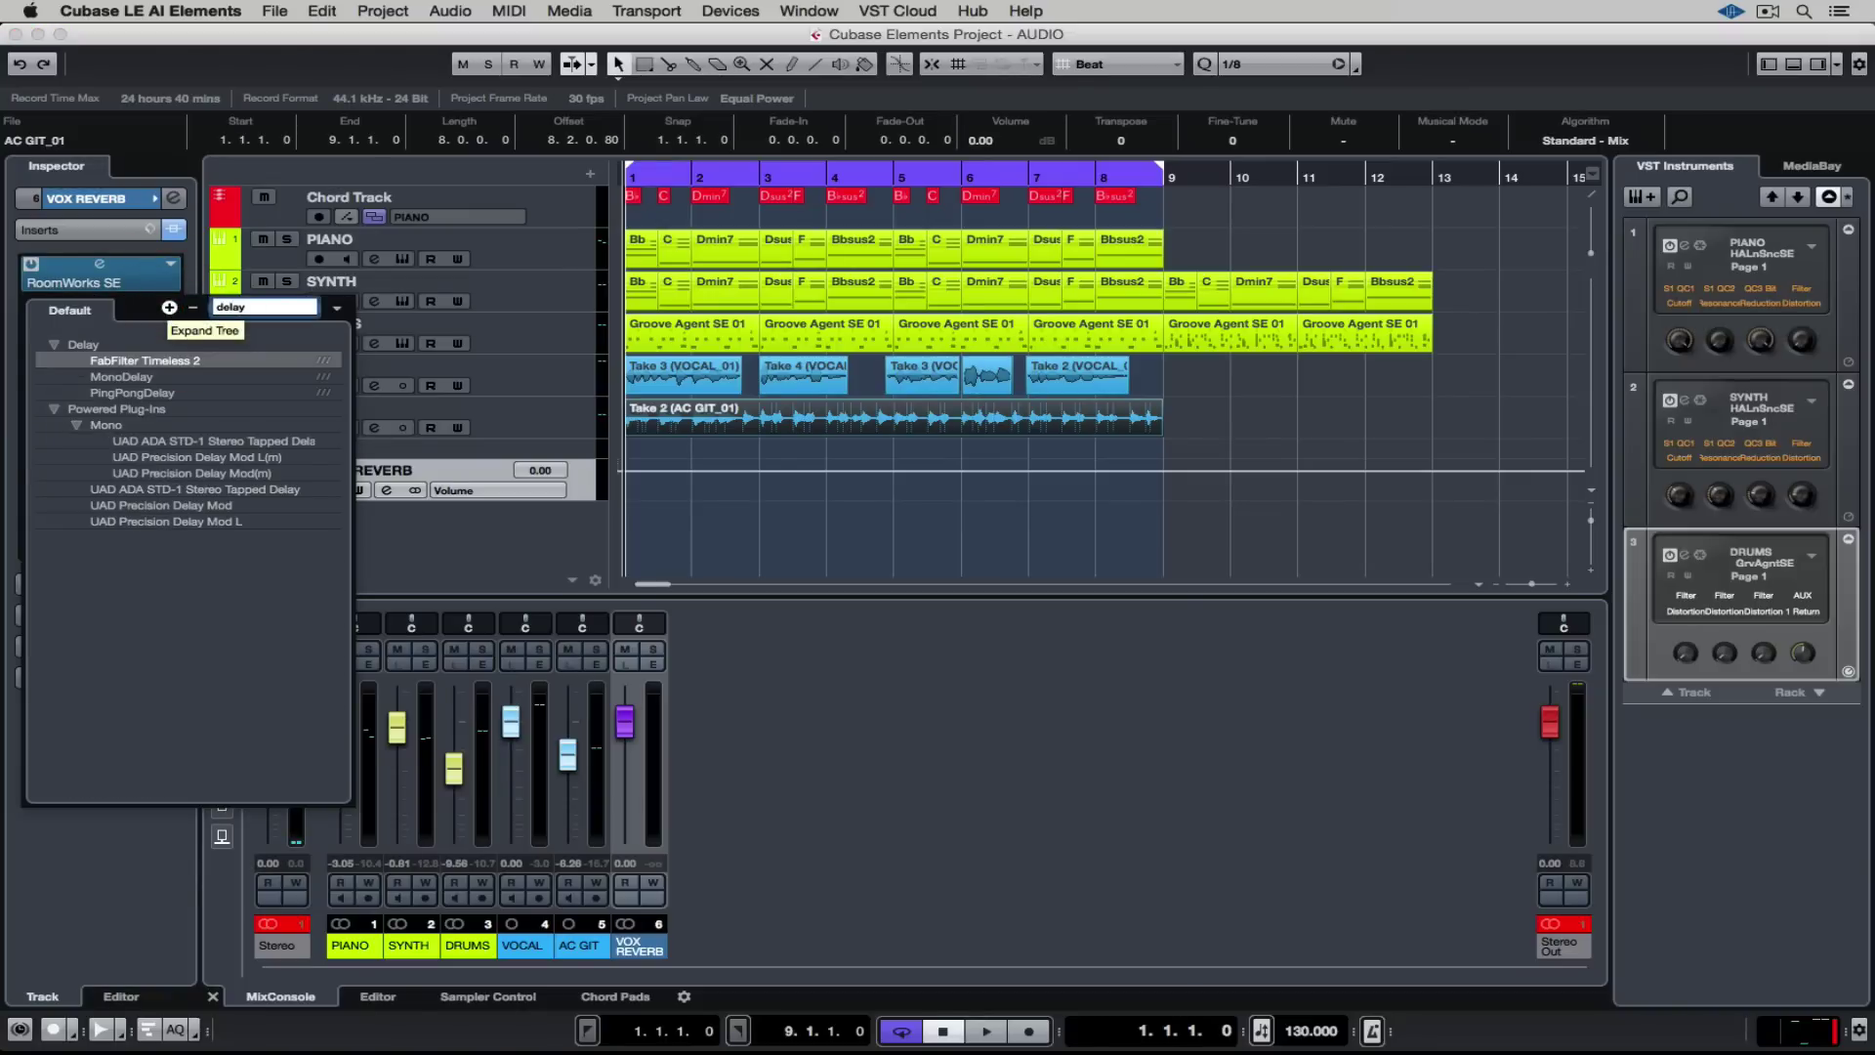
left_click(136, 394)
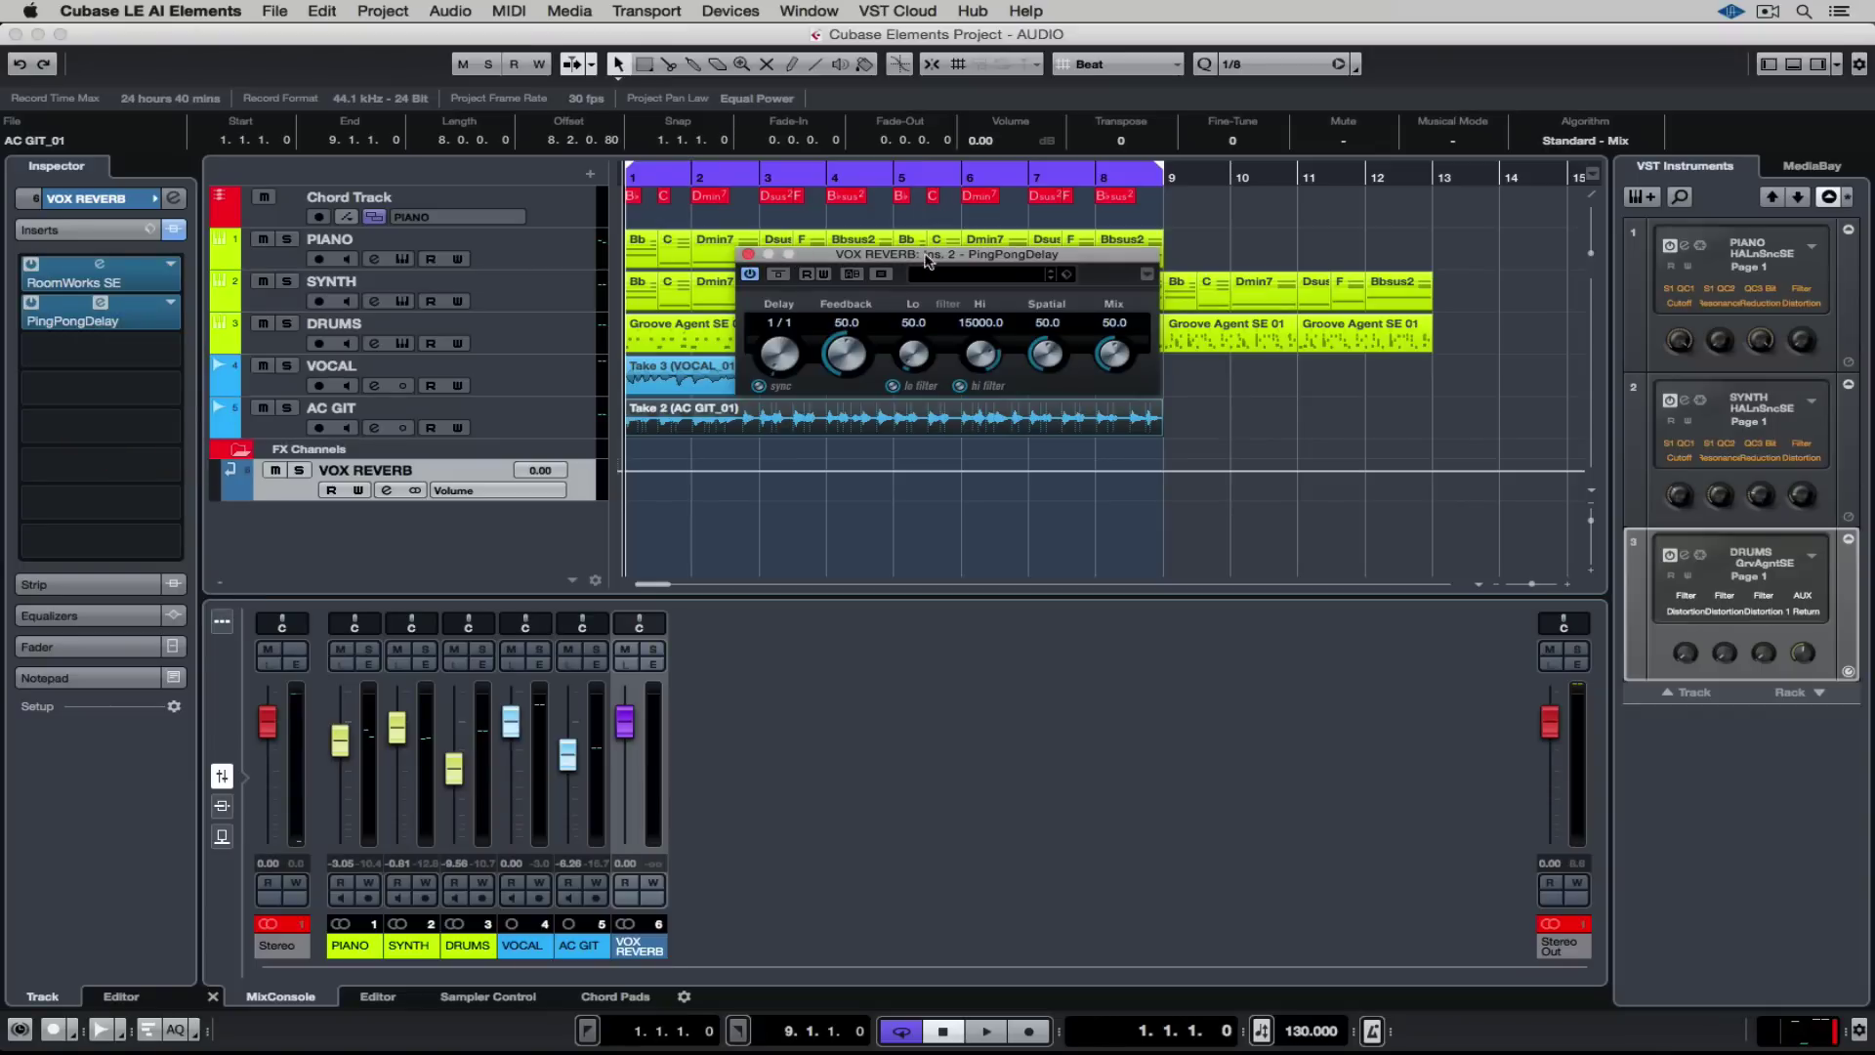
left_click(994, 272)
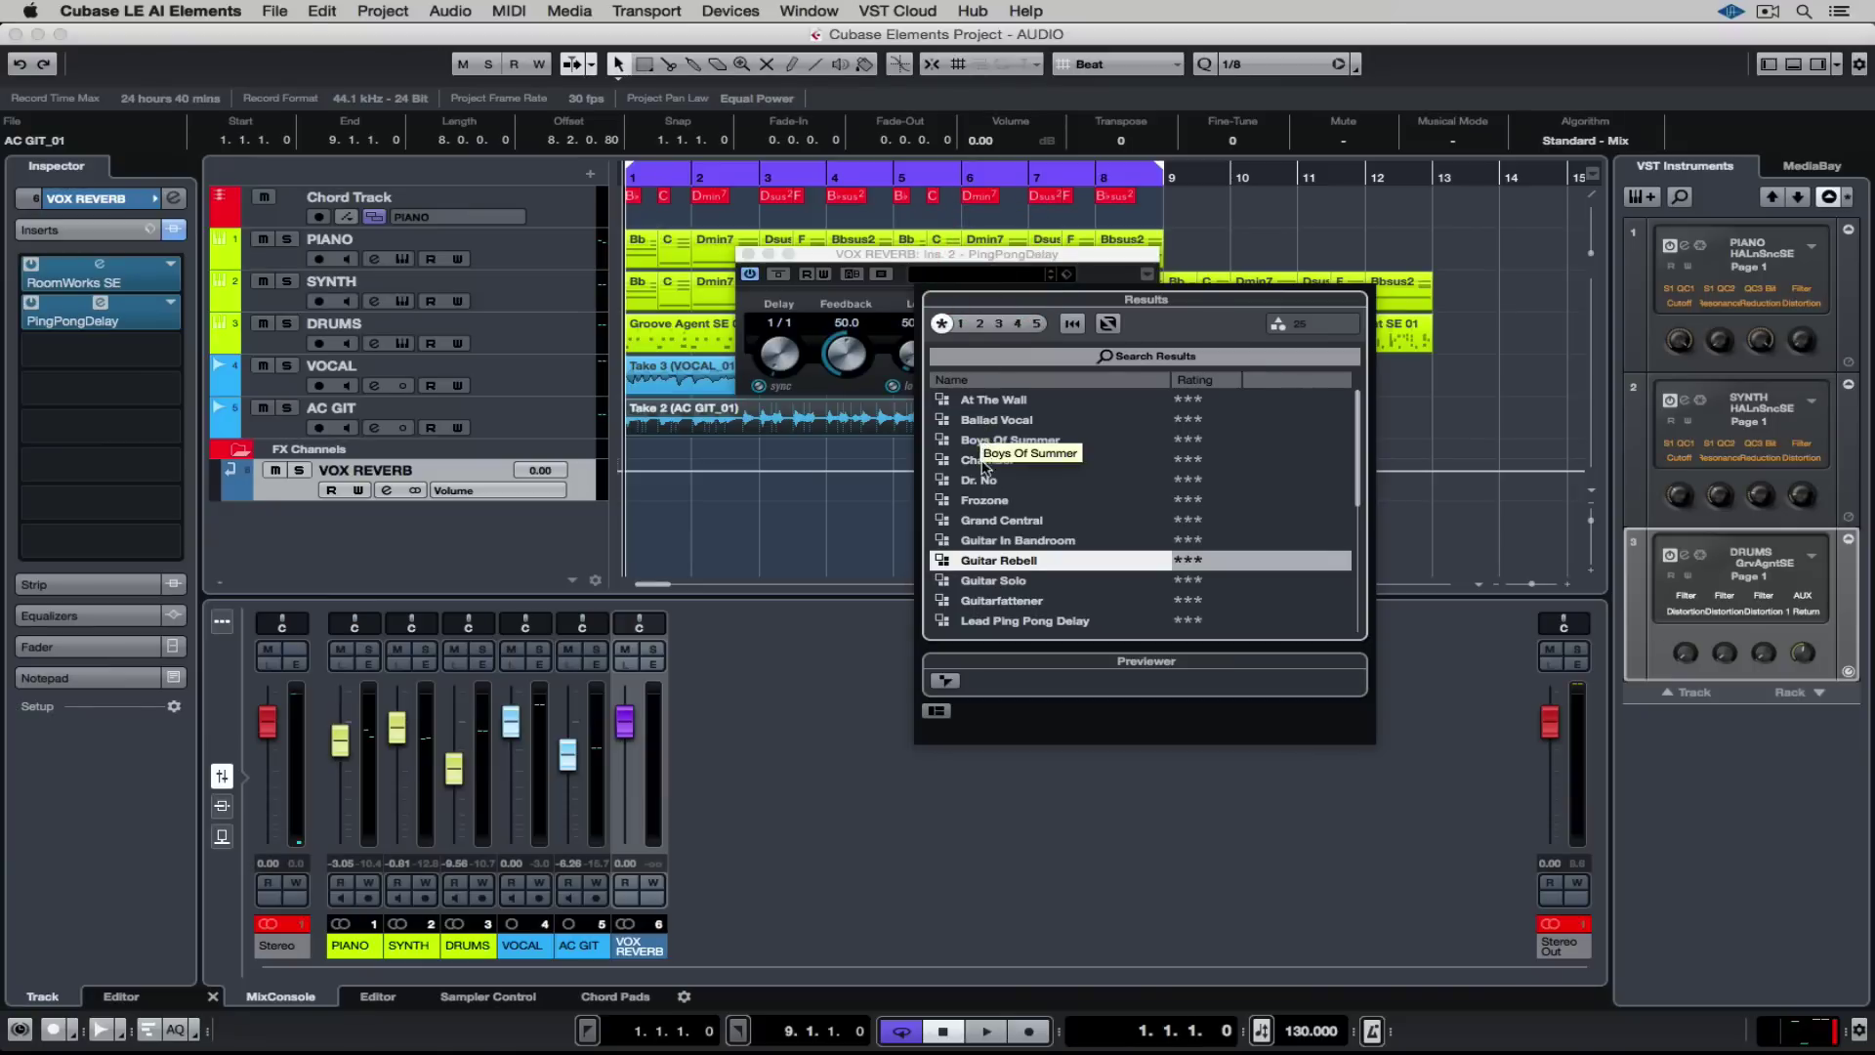
scroll(1080, 523, "down", 3)
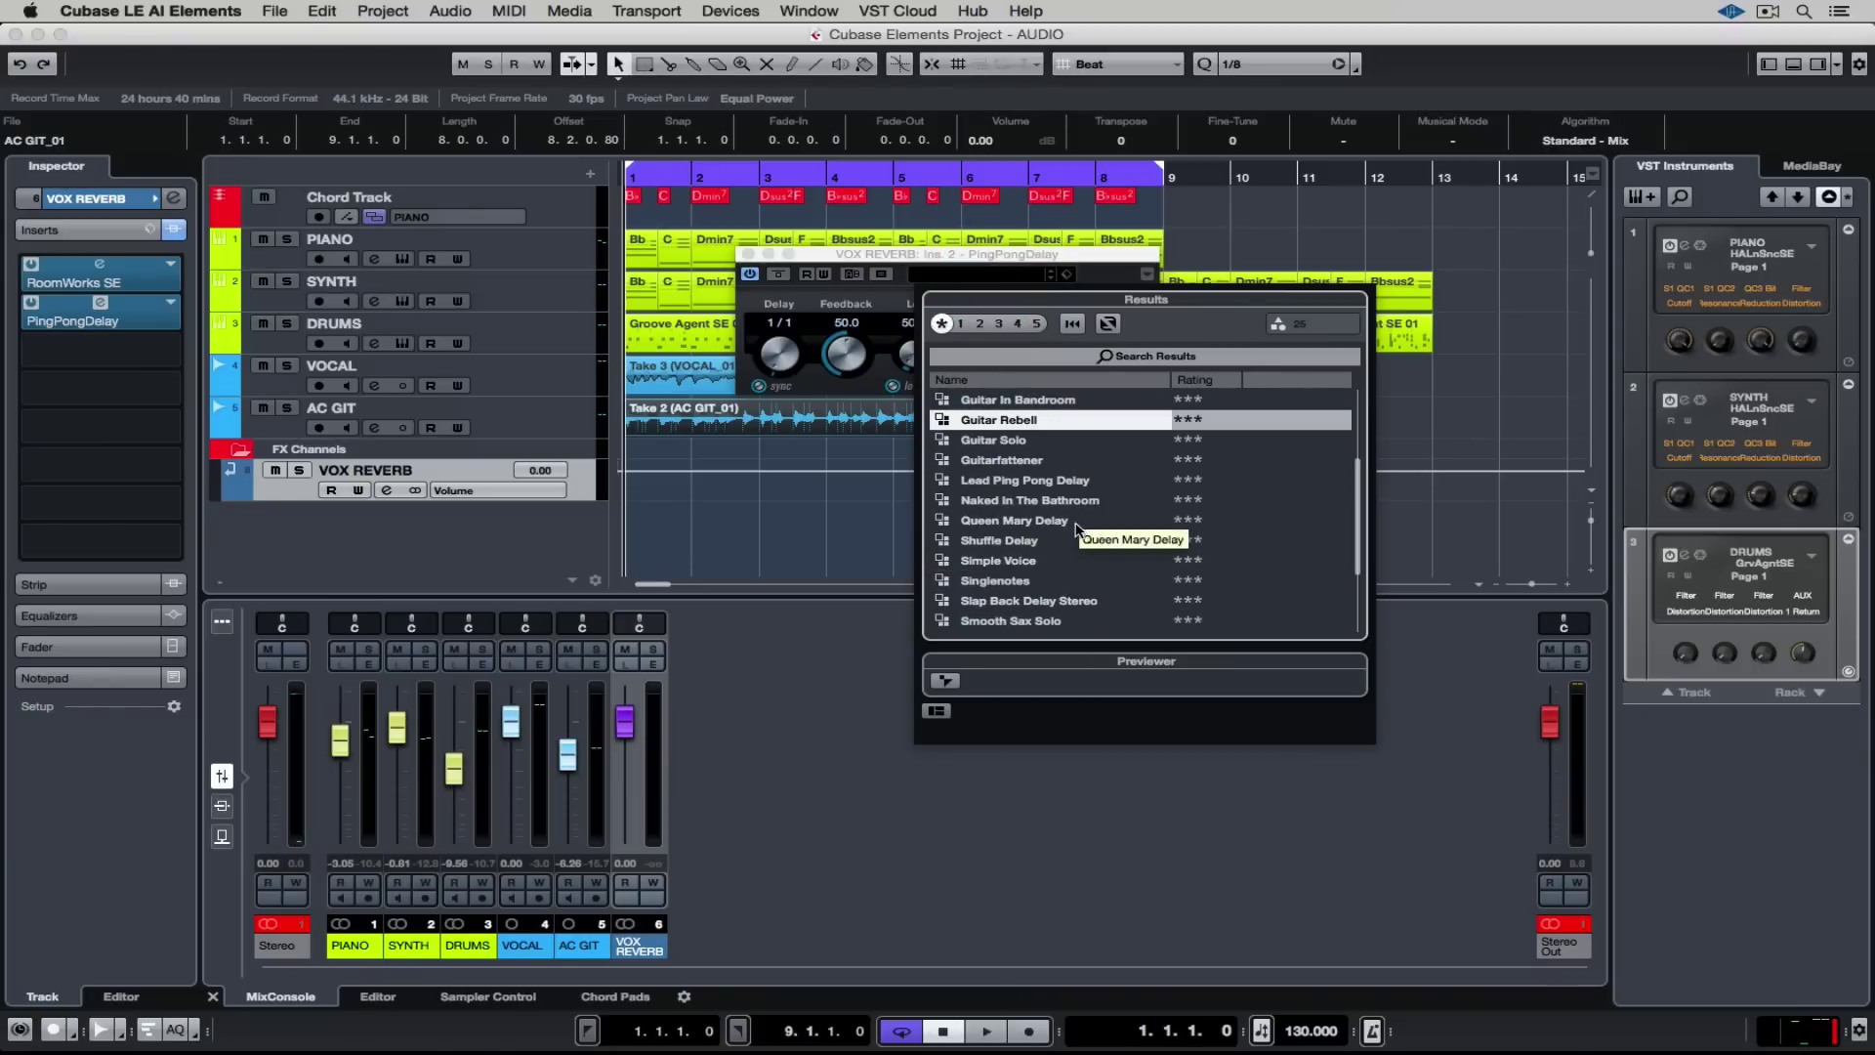
double_click(1047, 562)
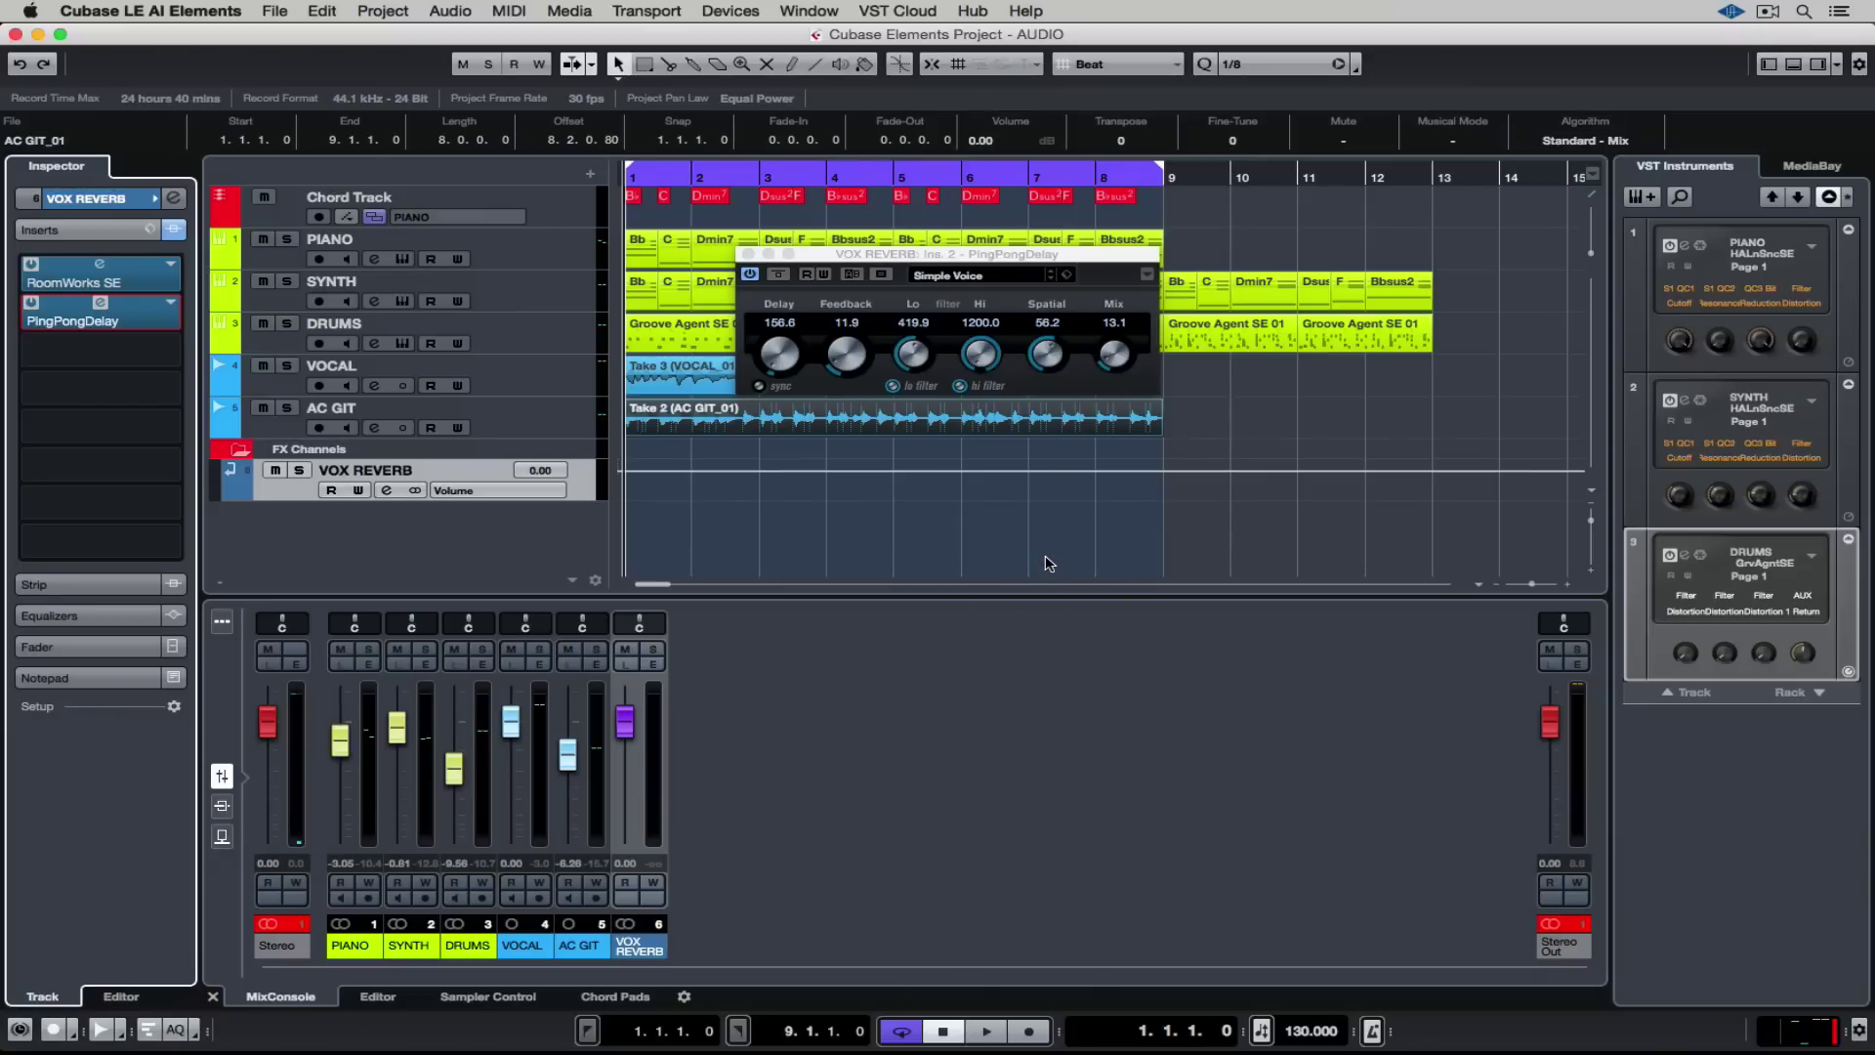
- Close the delay editor, select VOCAL, and view the Inserts then Sends racks
left_click(747, 254)
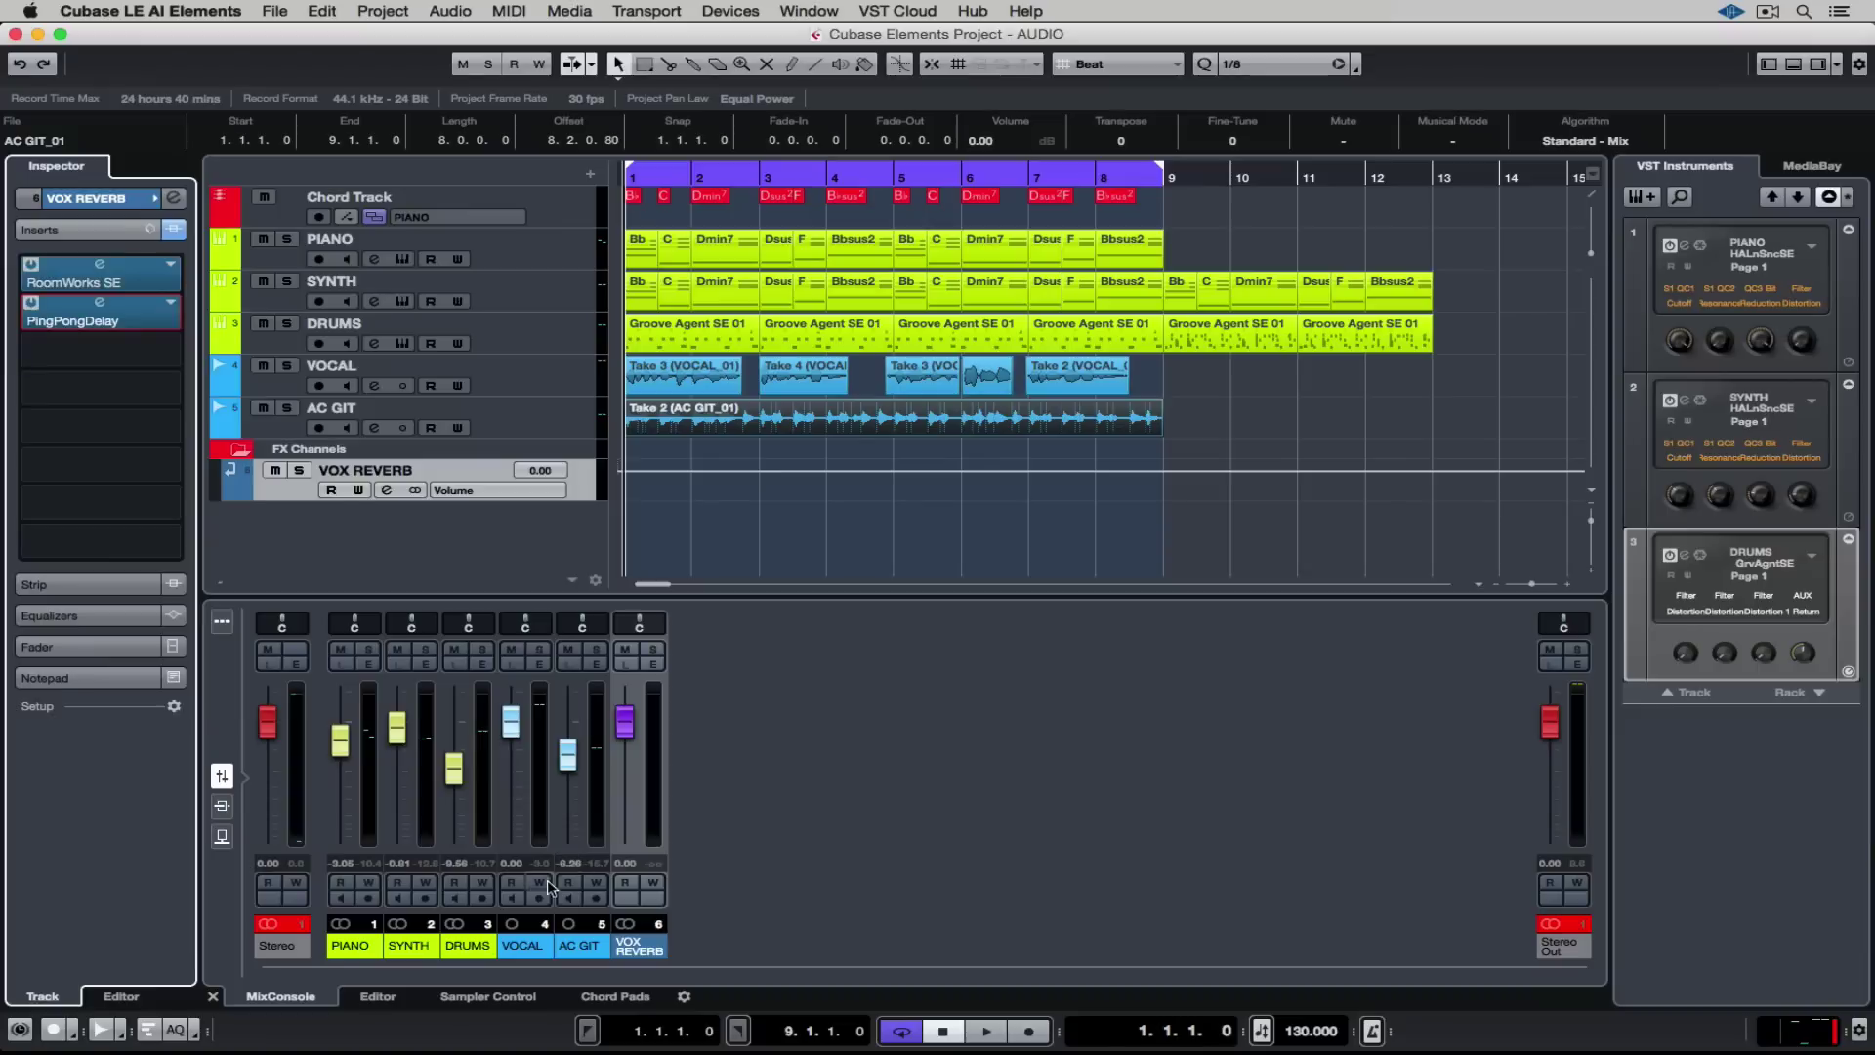
left_click(439, 373)
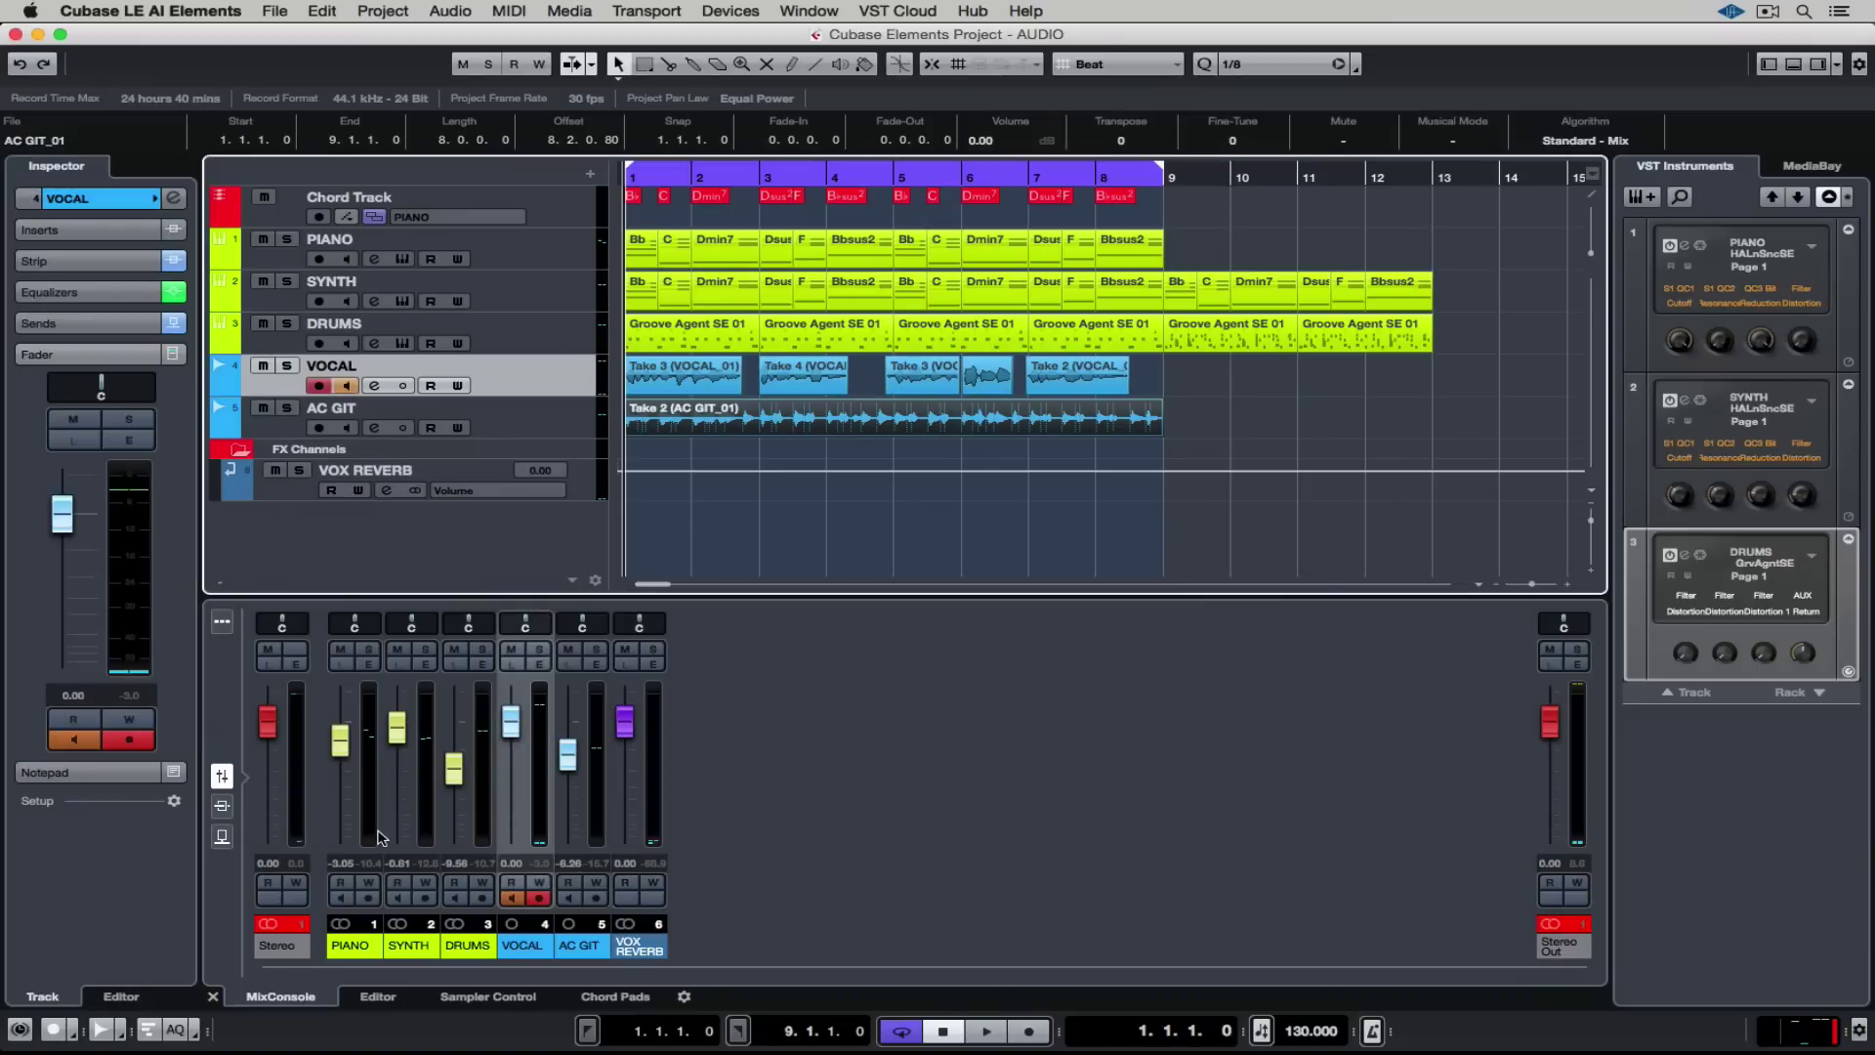
left_click(224, 808)
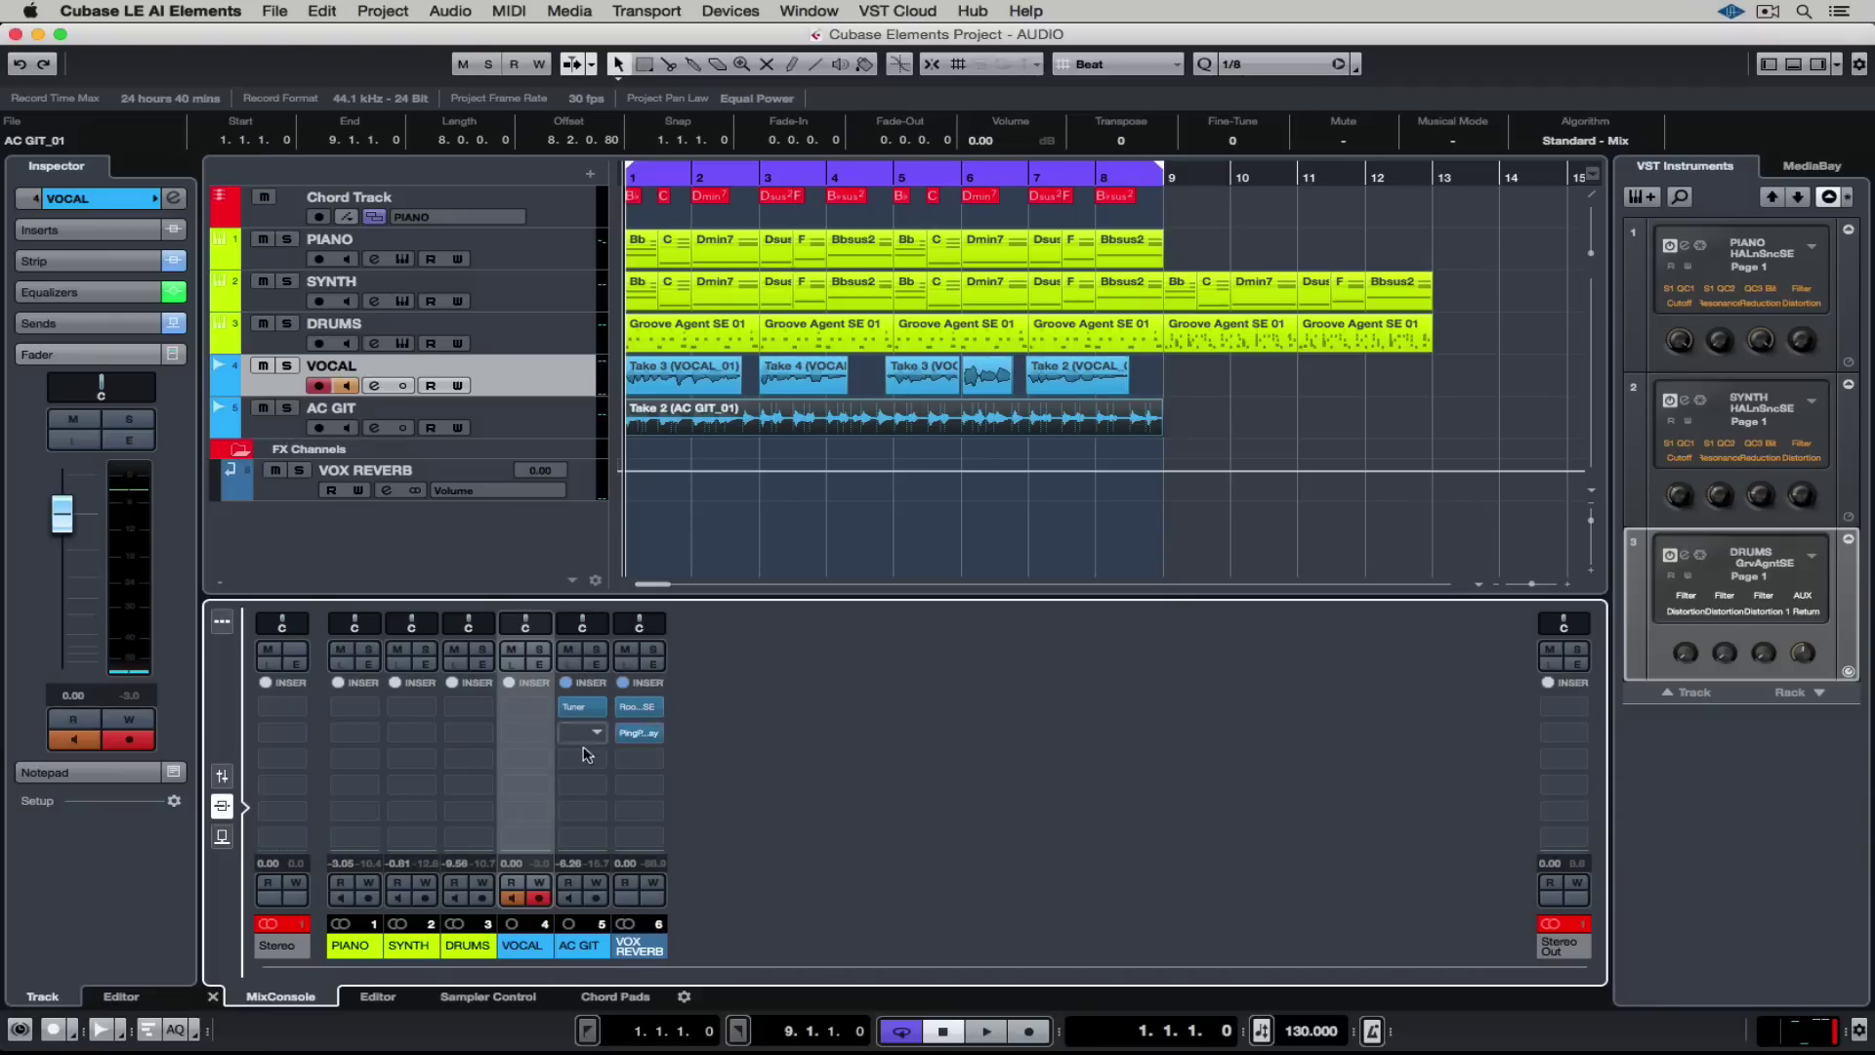
left_click(223, 836)
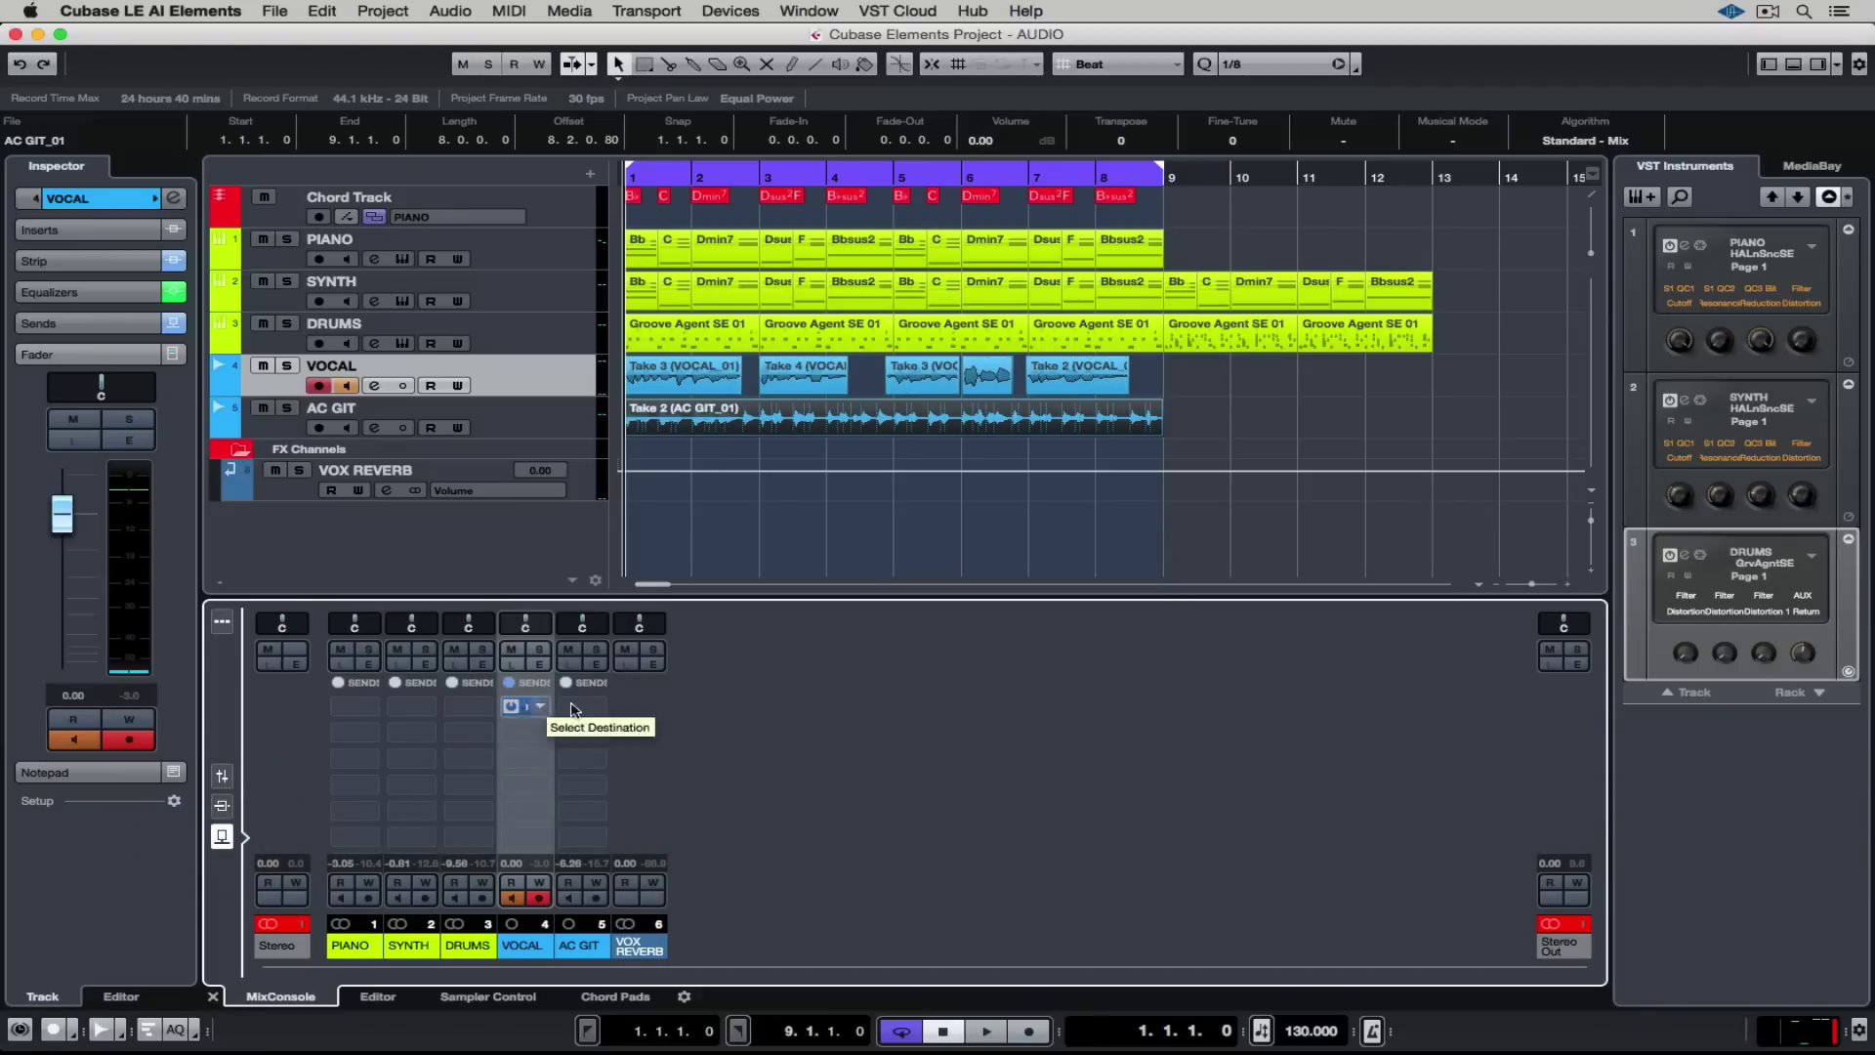
- During playback, pull the VOX REVERB fader down to -4.31 dB
key("space")
left_click_drag(625, 722, 633, 750)
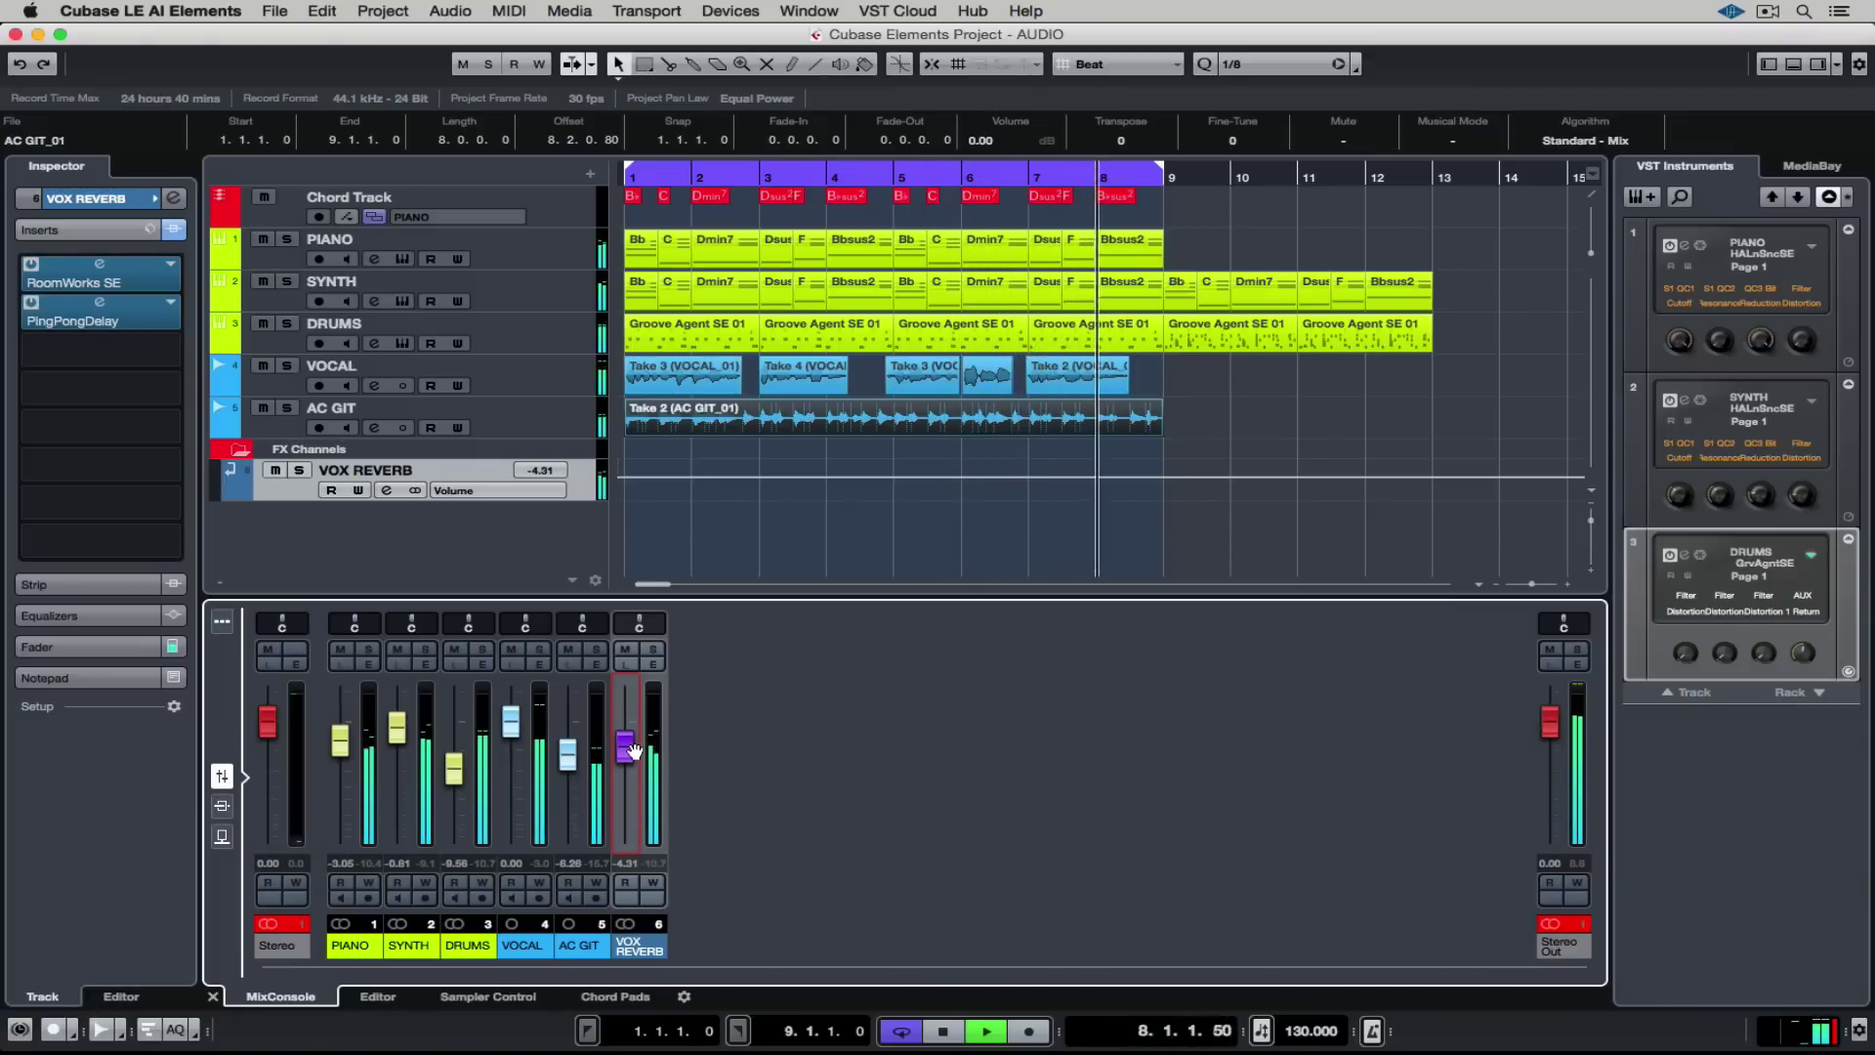
key("space")
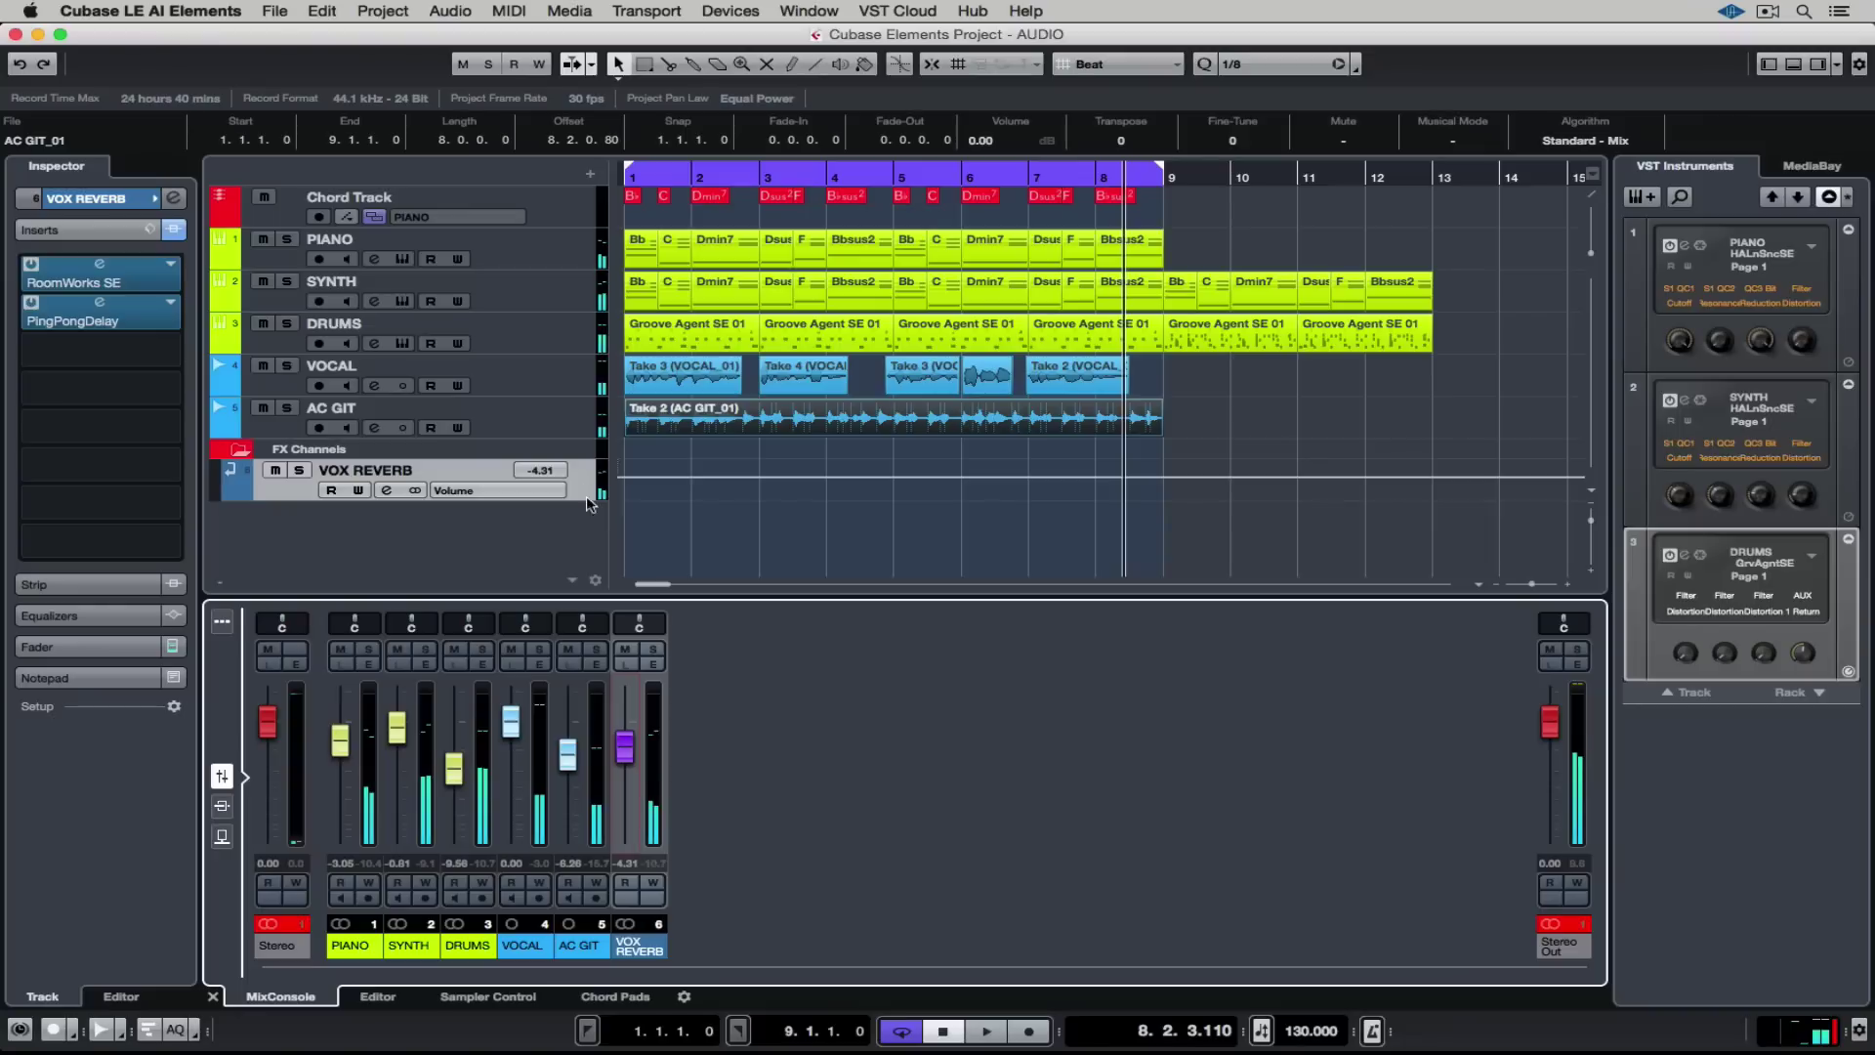
- Make the VOX REVERB RoomWorks SE drier and shorter: Mix 29, Reverb Time 0.77
left_click(59, 269)
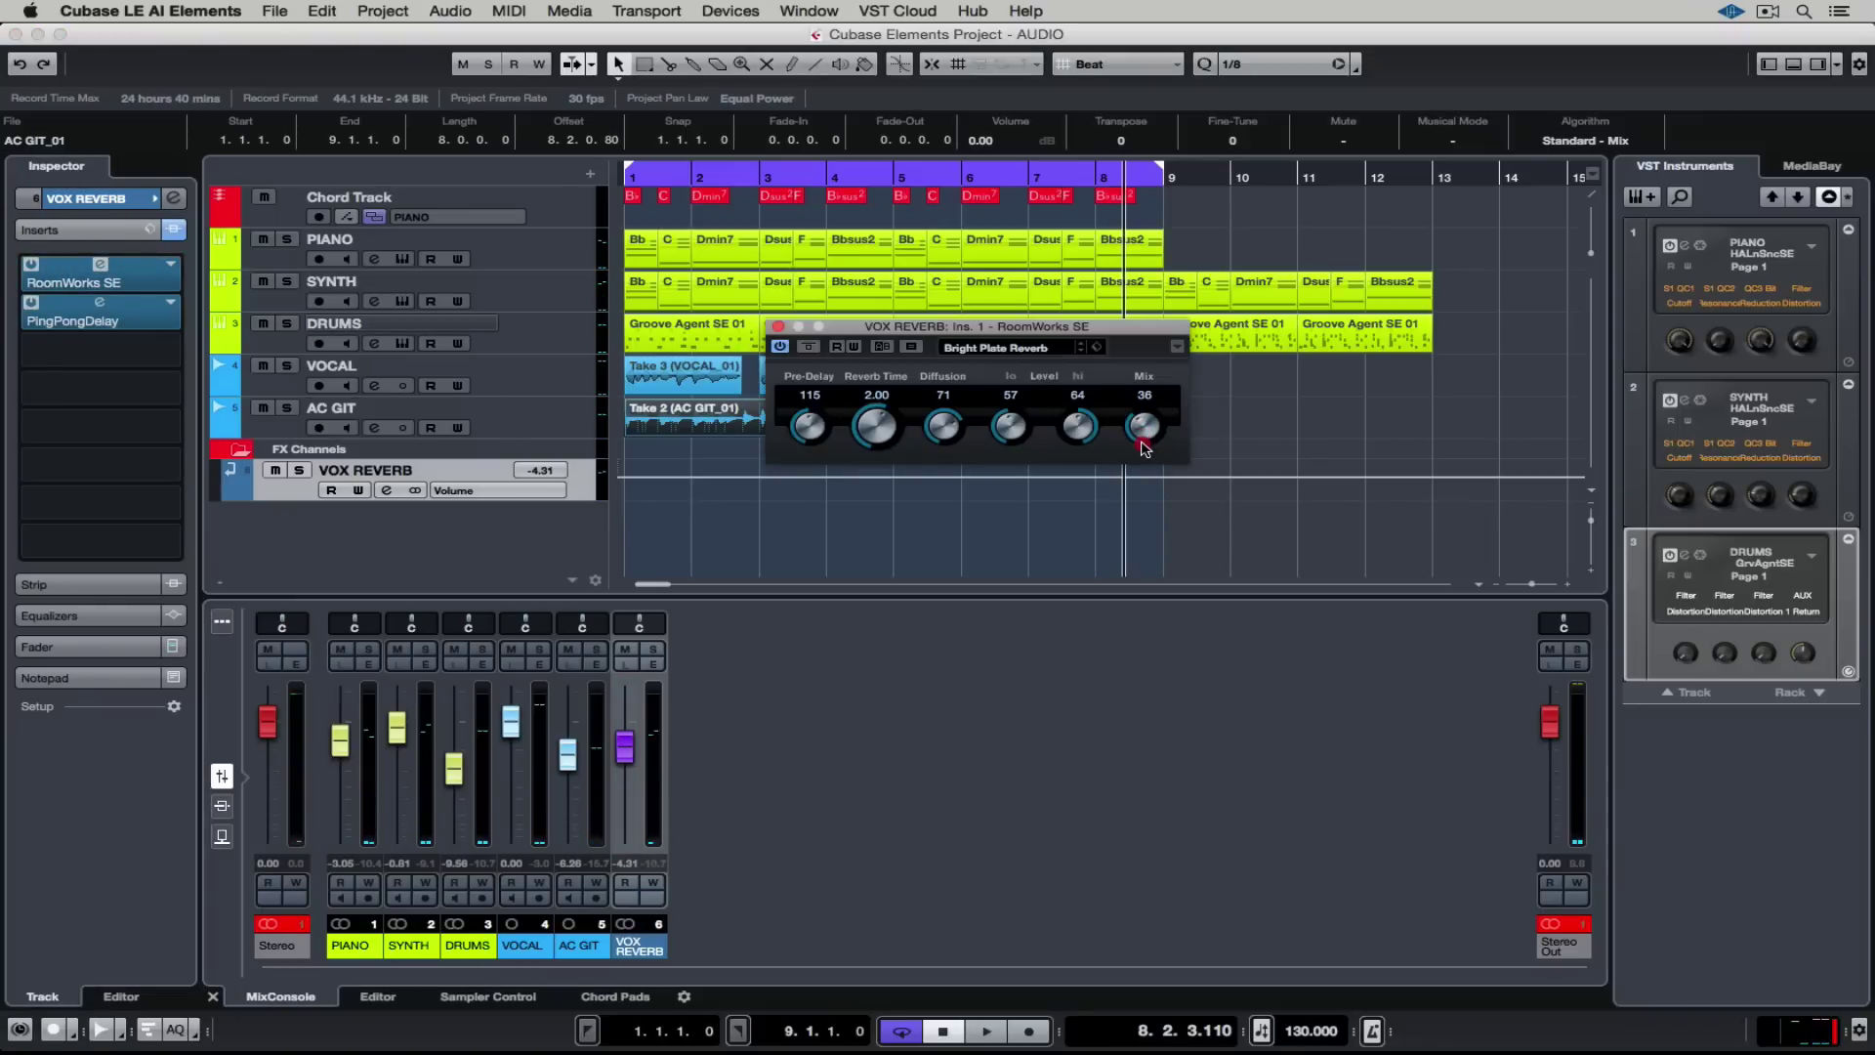
key("Home")
mouse_move(1145, 447)
left_mouse_down()
mouse_move(1080, 375)
mouse_move(1068, 430)
left_mouse_up()
key("space")
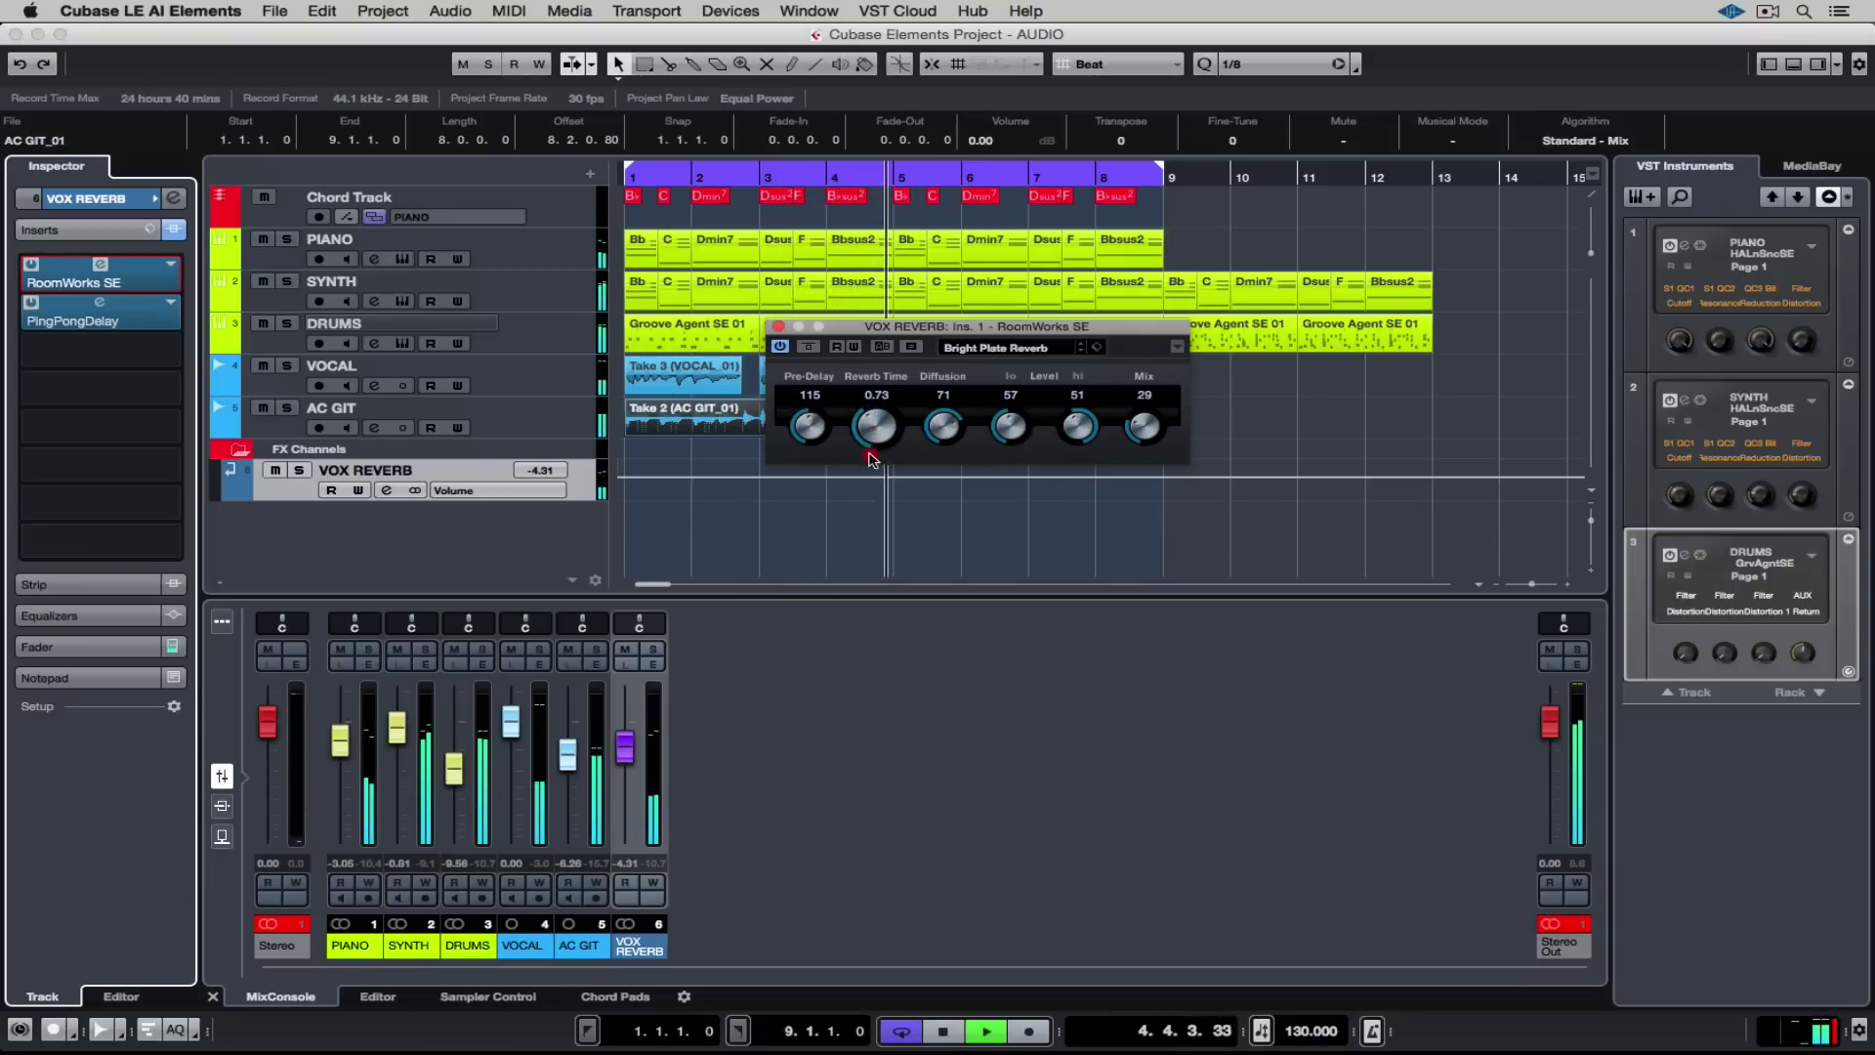
left_click_drag(875, 437, 872, 458)
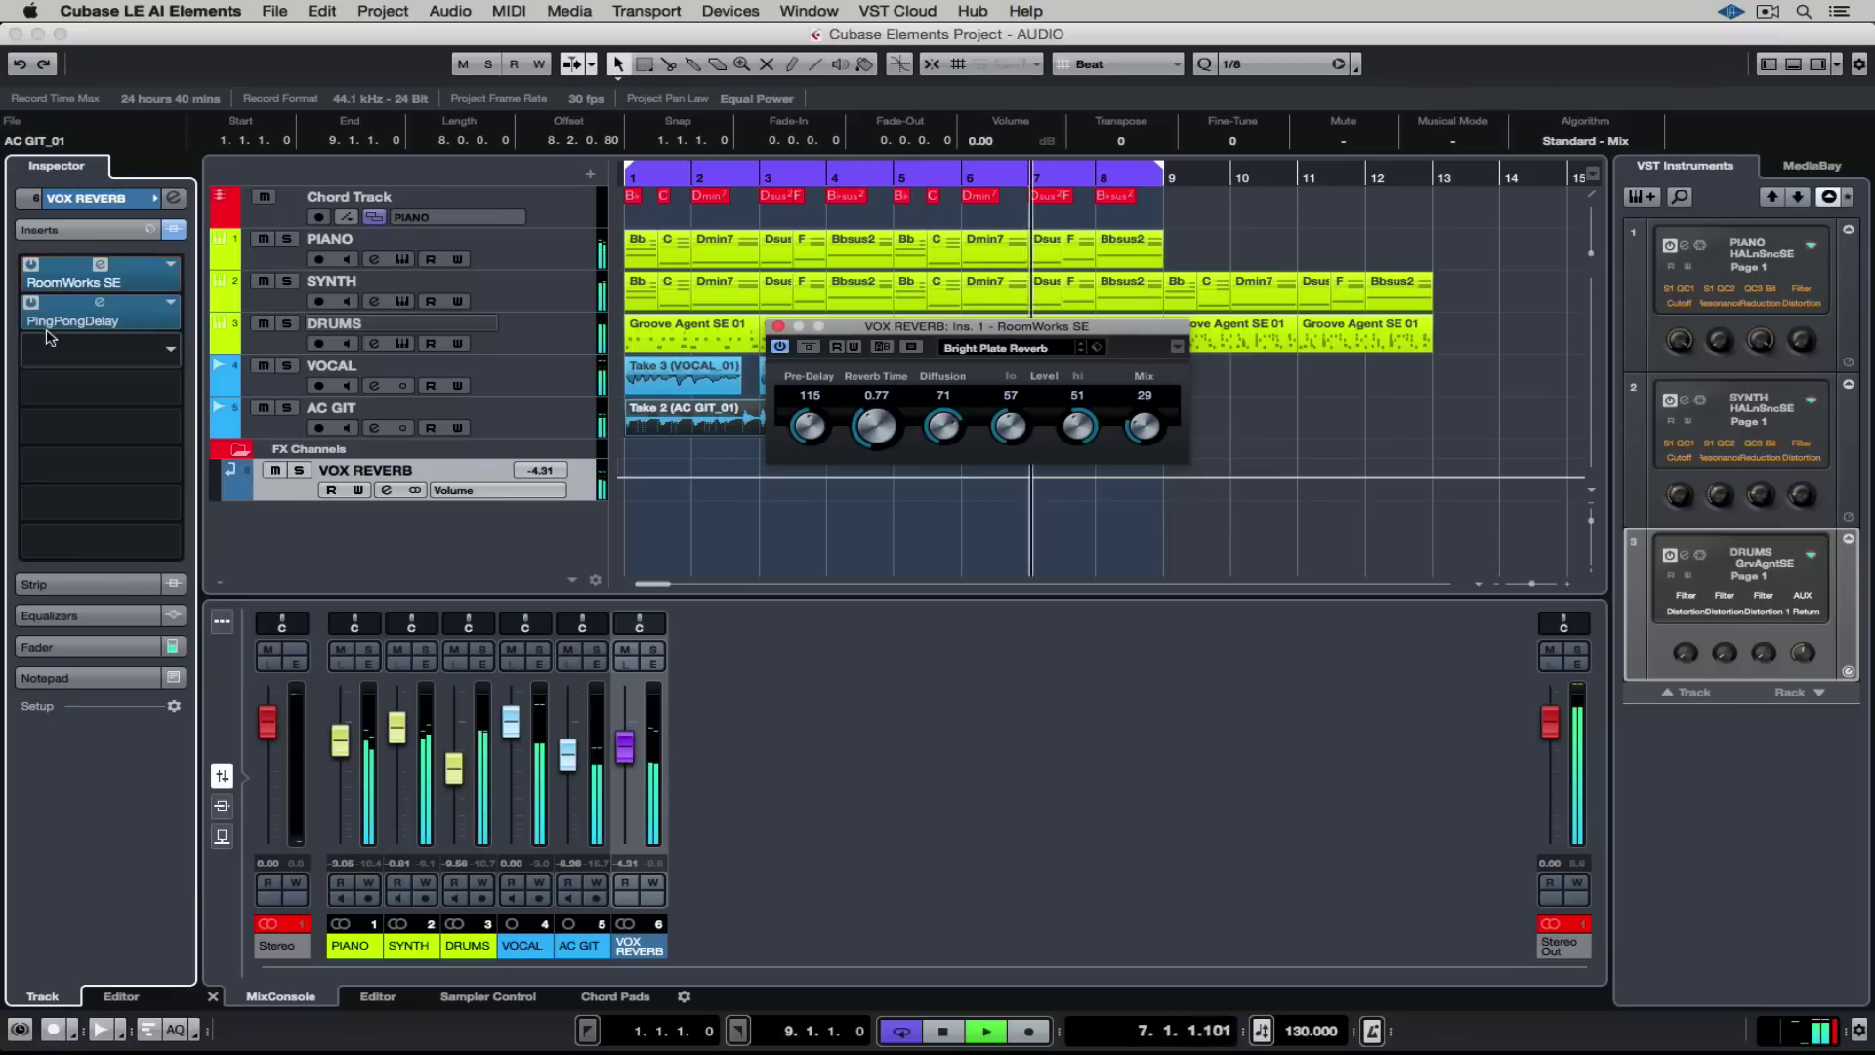
- Tempo-sync the VOX REVERB ping-pong delay at 1/2 and raise its feedback
double_click(78, 322)
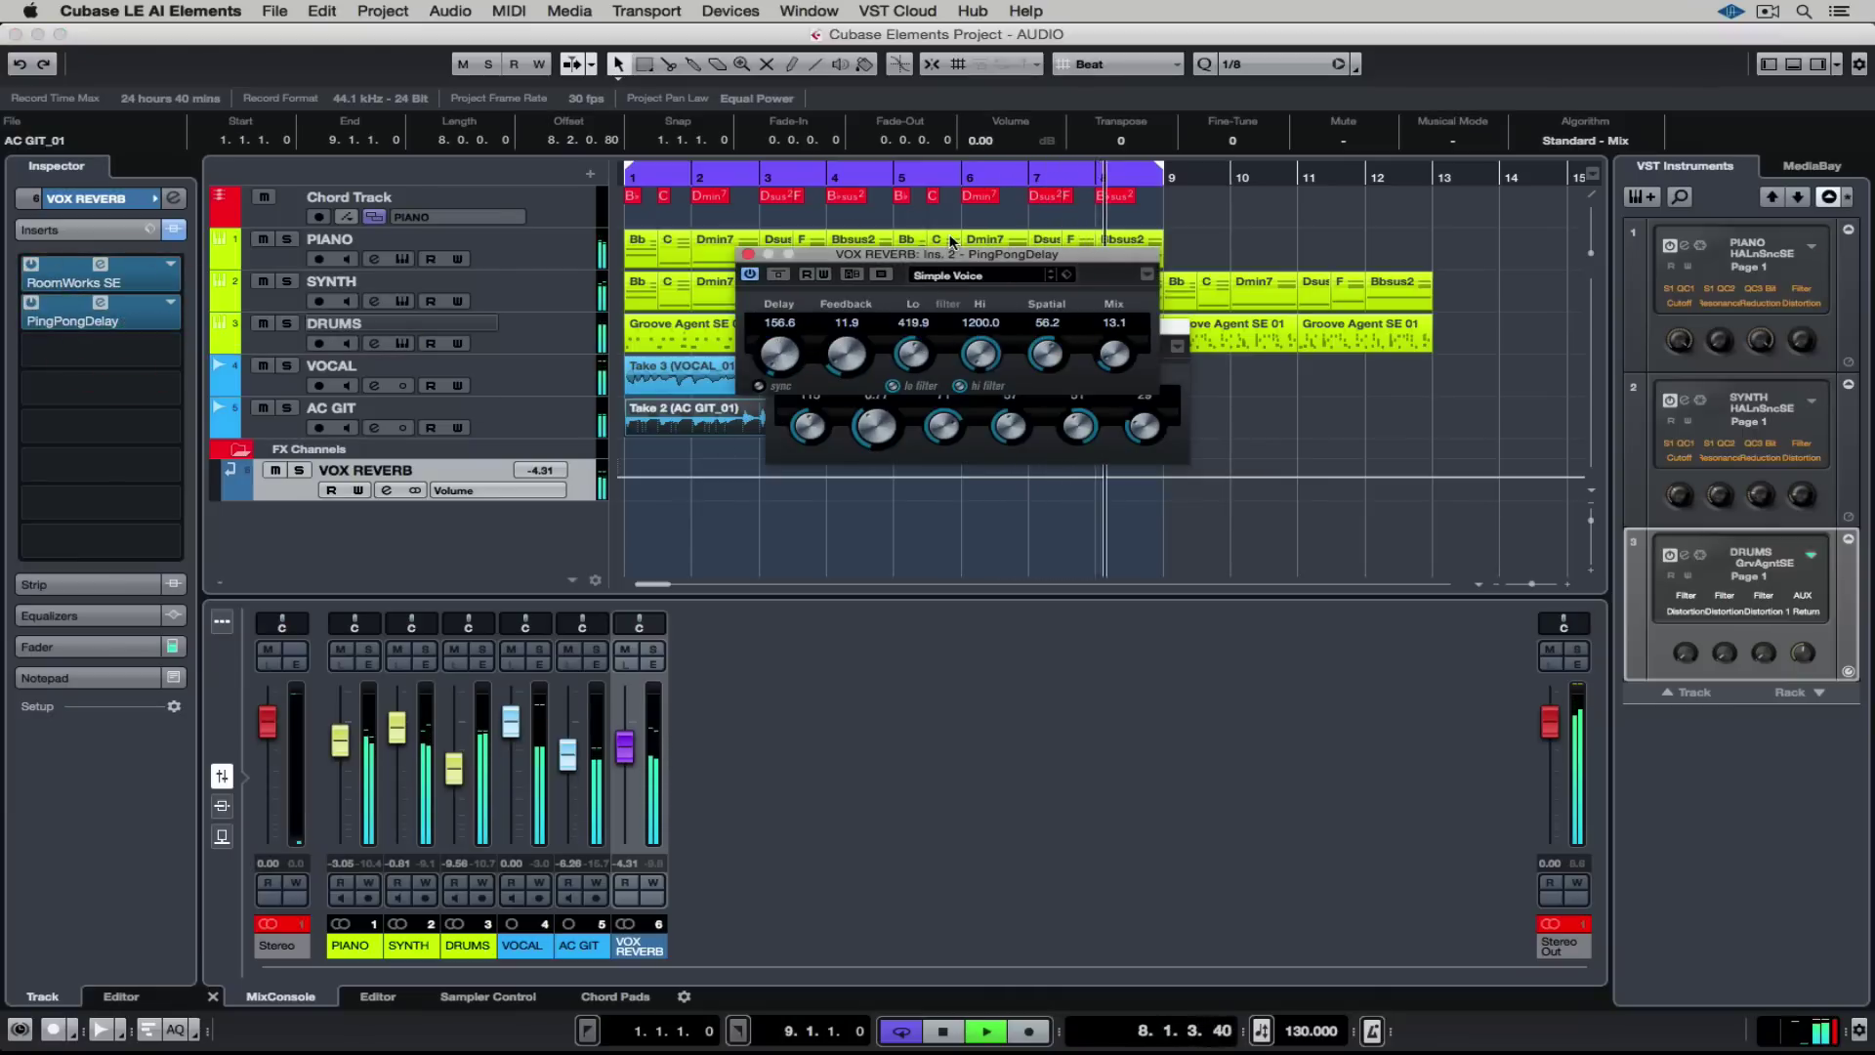
left_click_drag(897, 261, 917, 421)
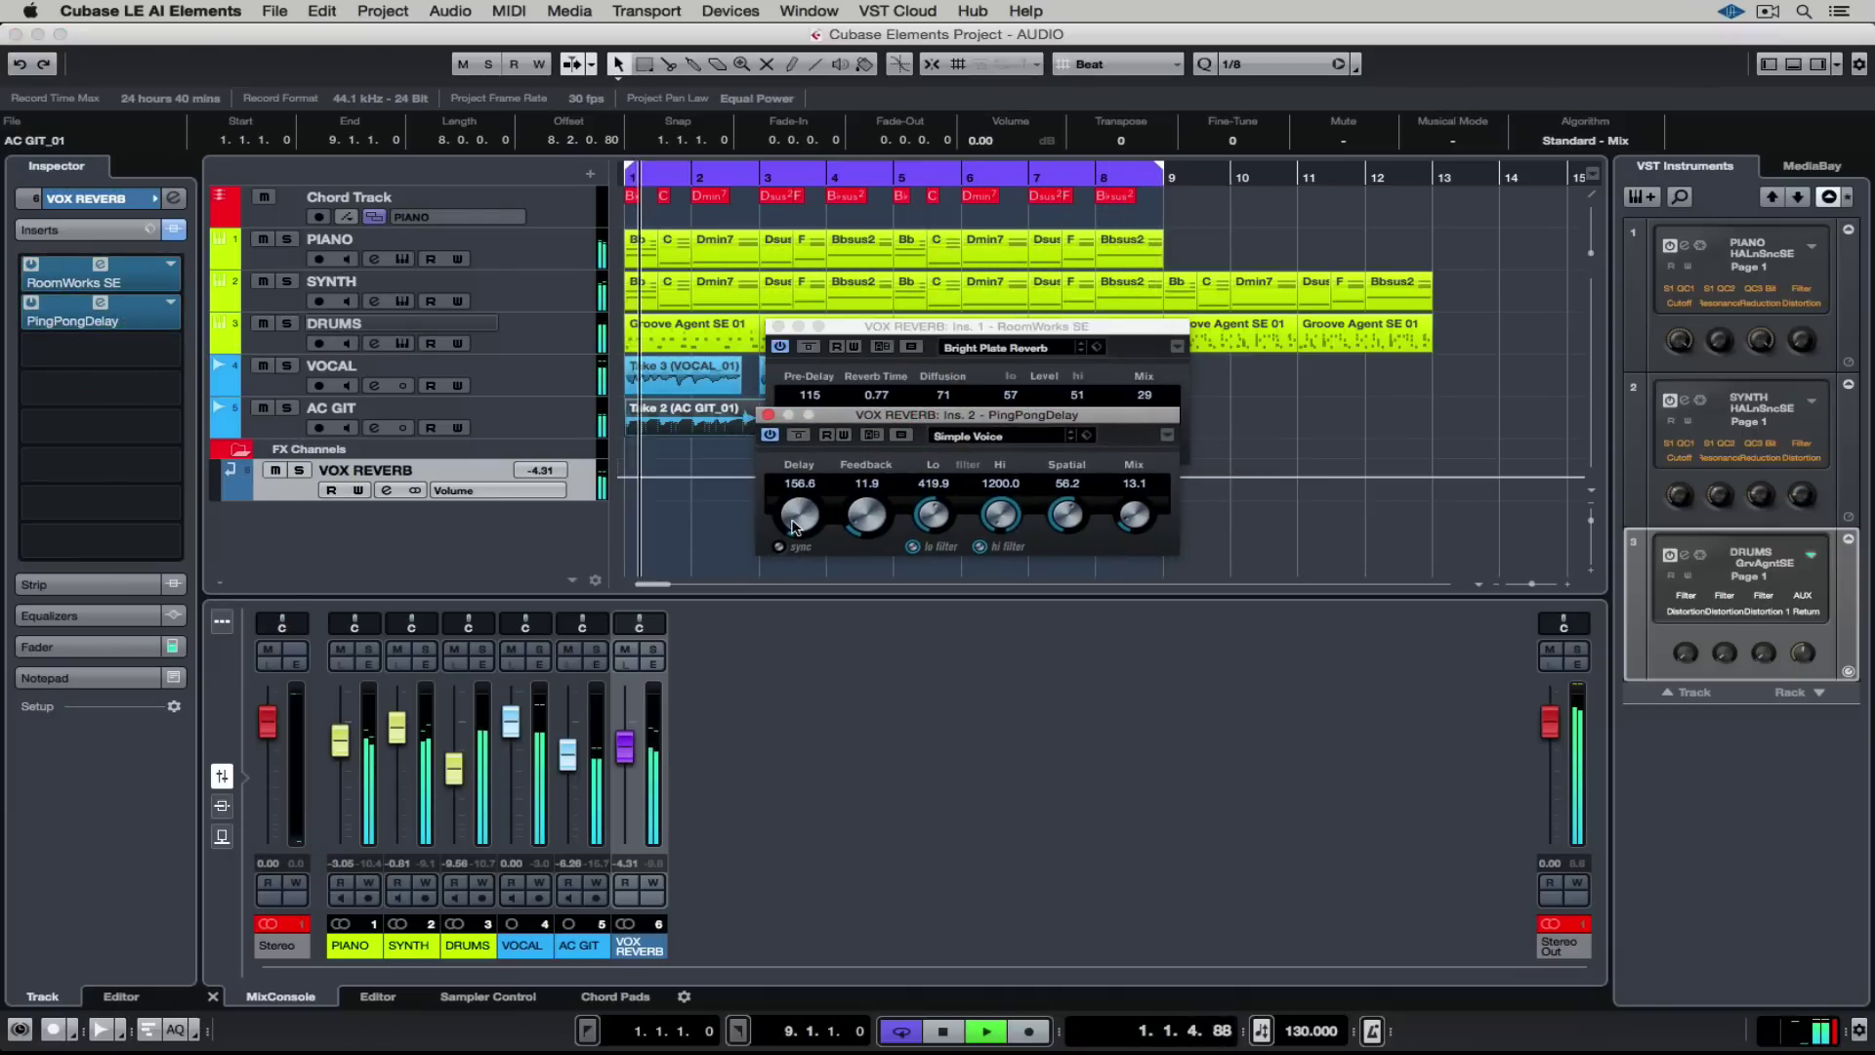
left_click(779, 547)
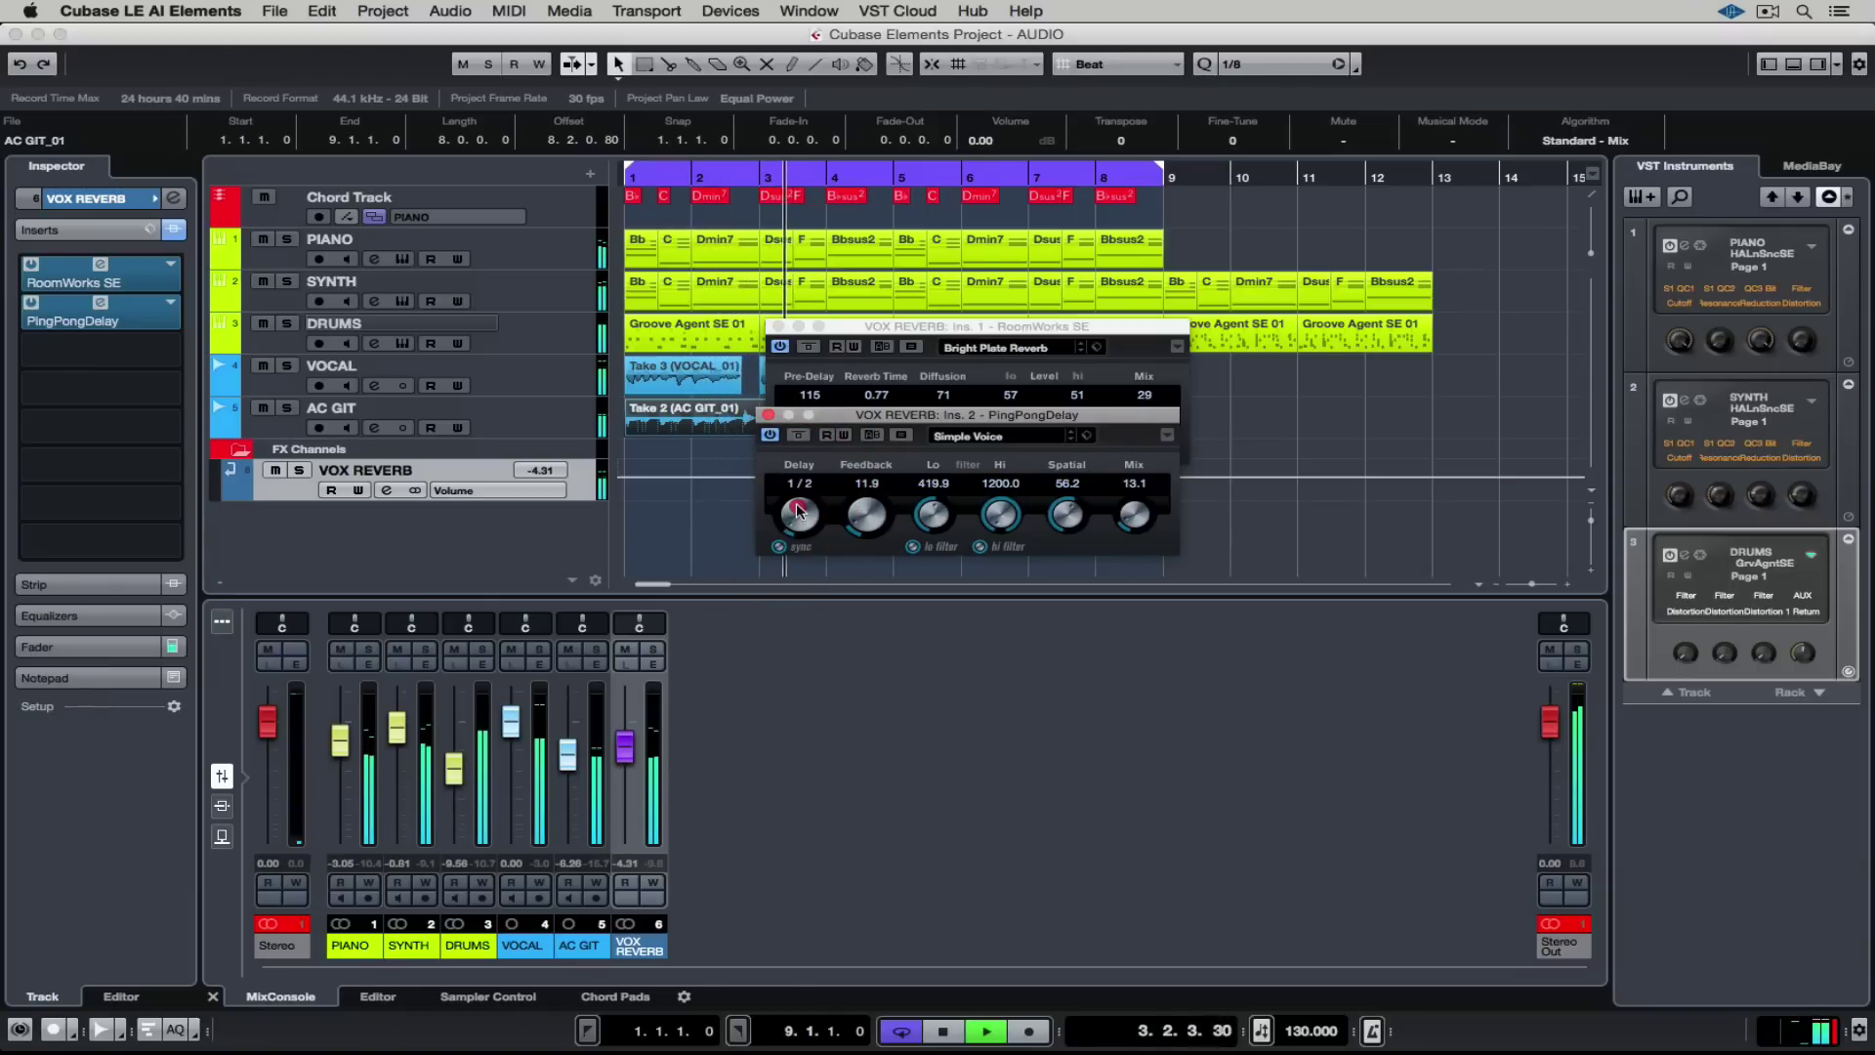
left_click_drag(869, 497, 872, 469)
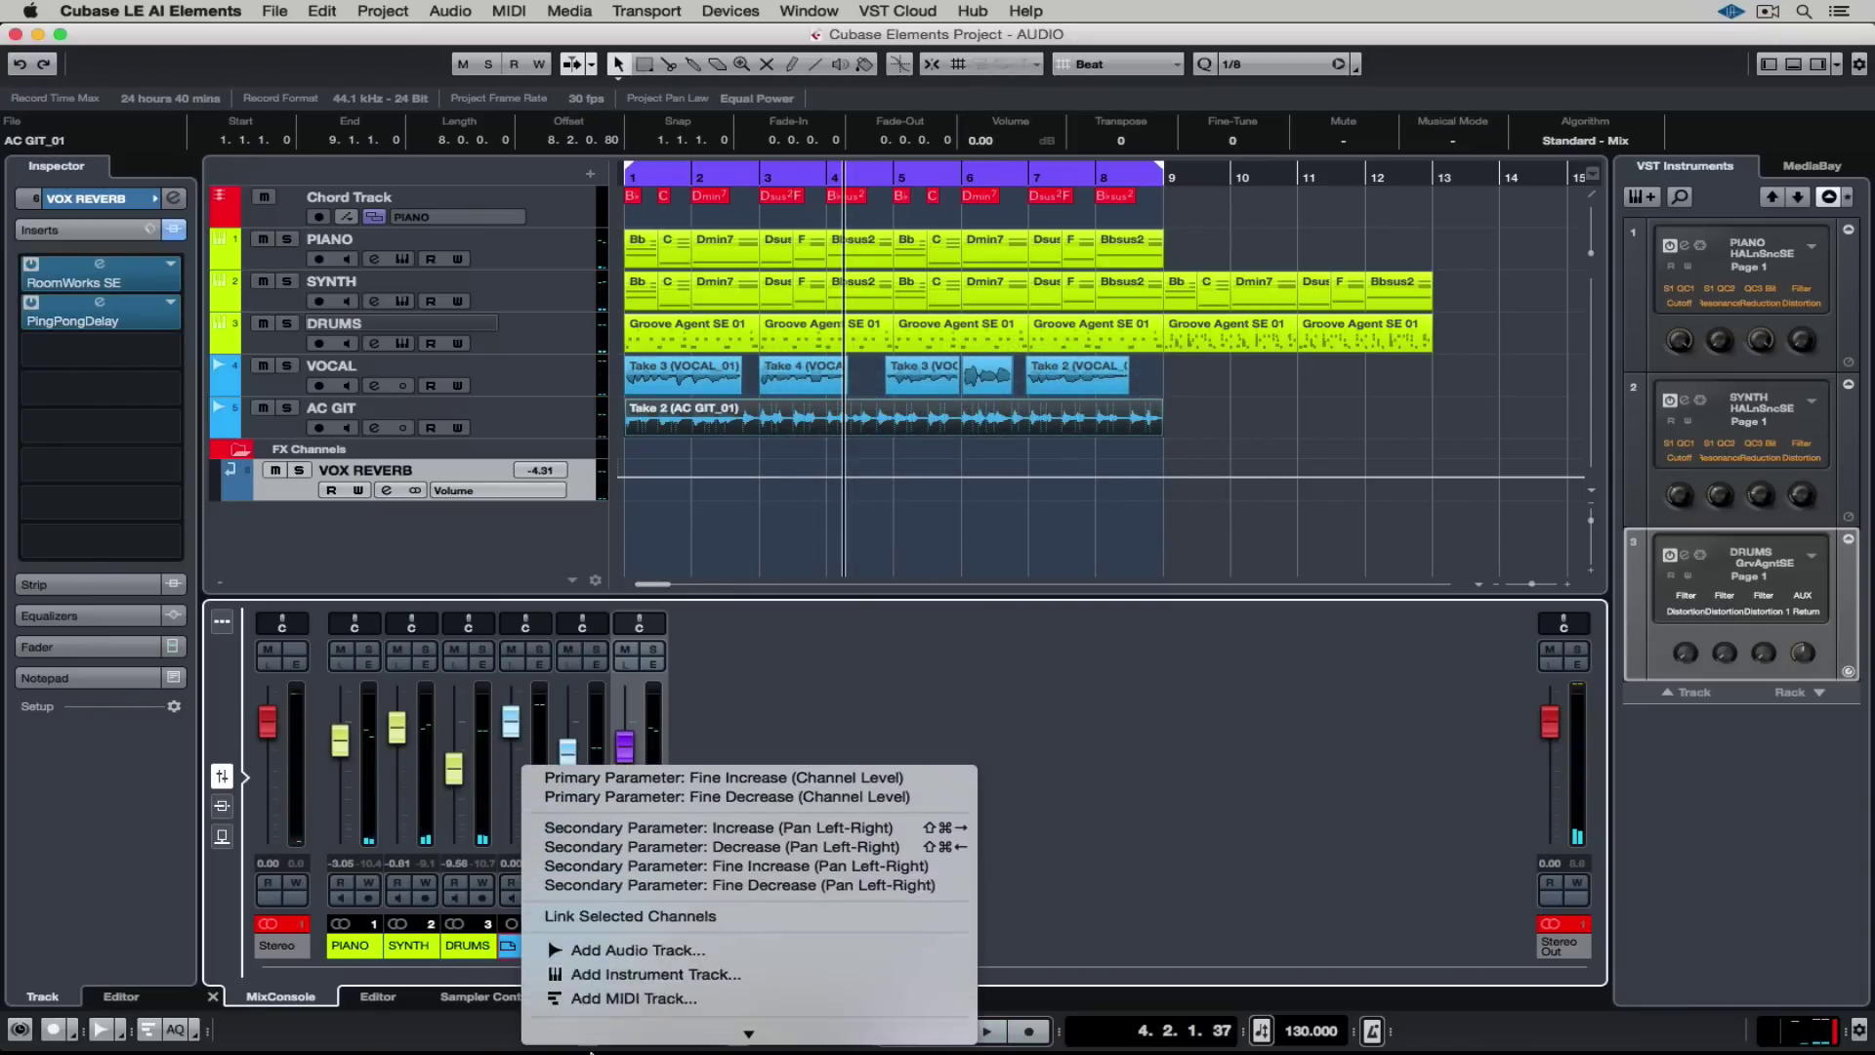
mouse_move(747, 1033)
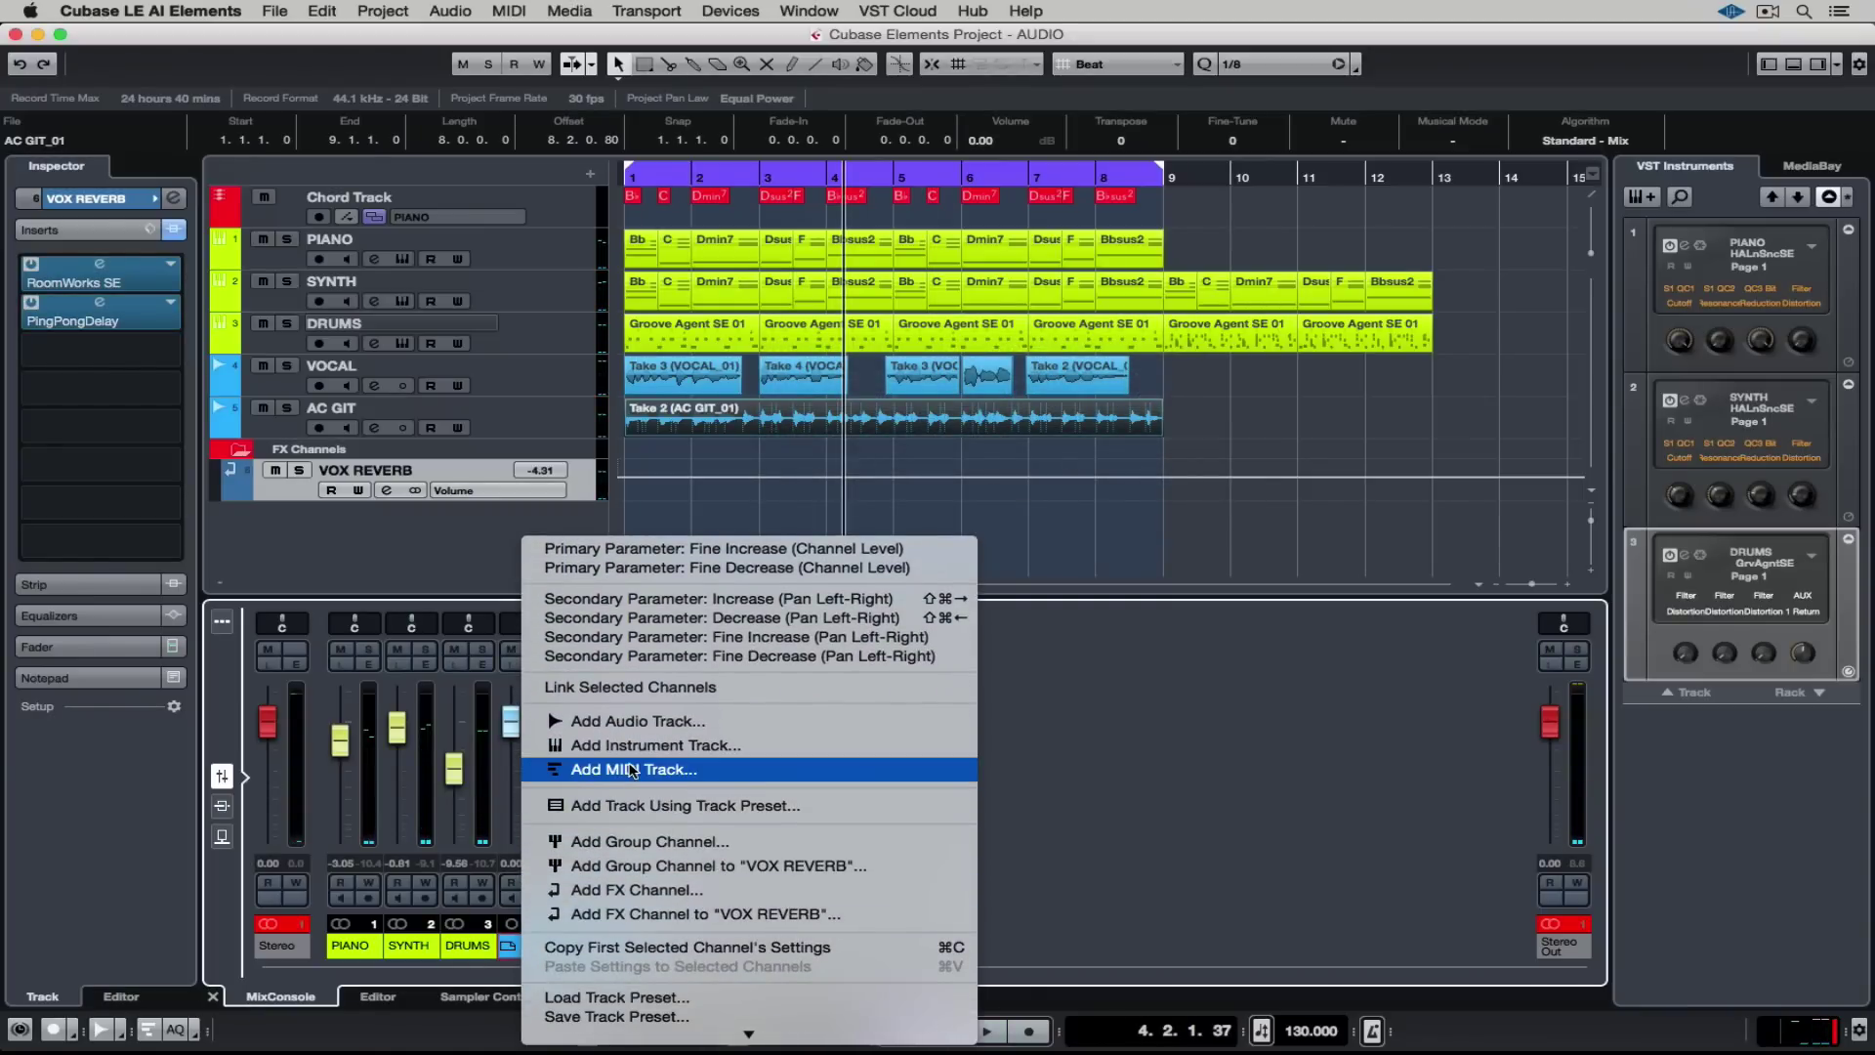
- Add an FX channel named VOX DIST with the Distortion > AmpSimulator insert
left_click(645, 889)
left_click(509, 324)
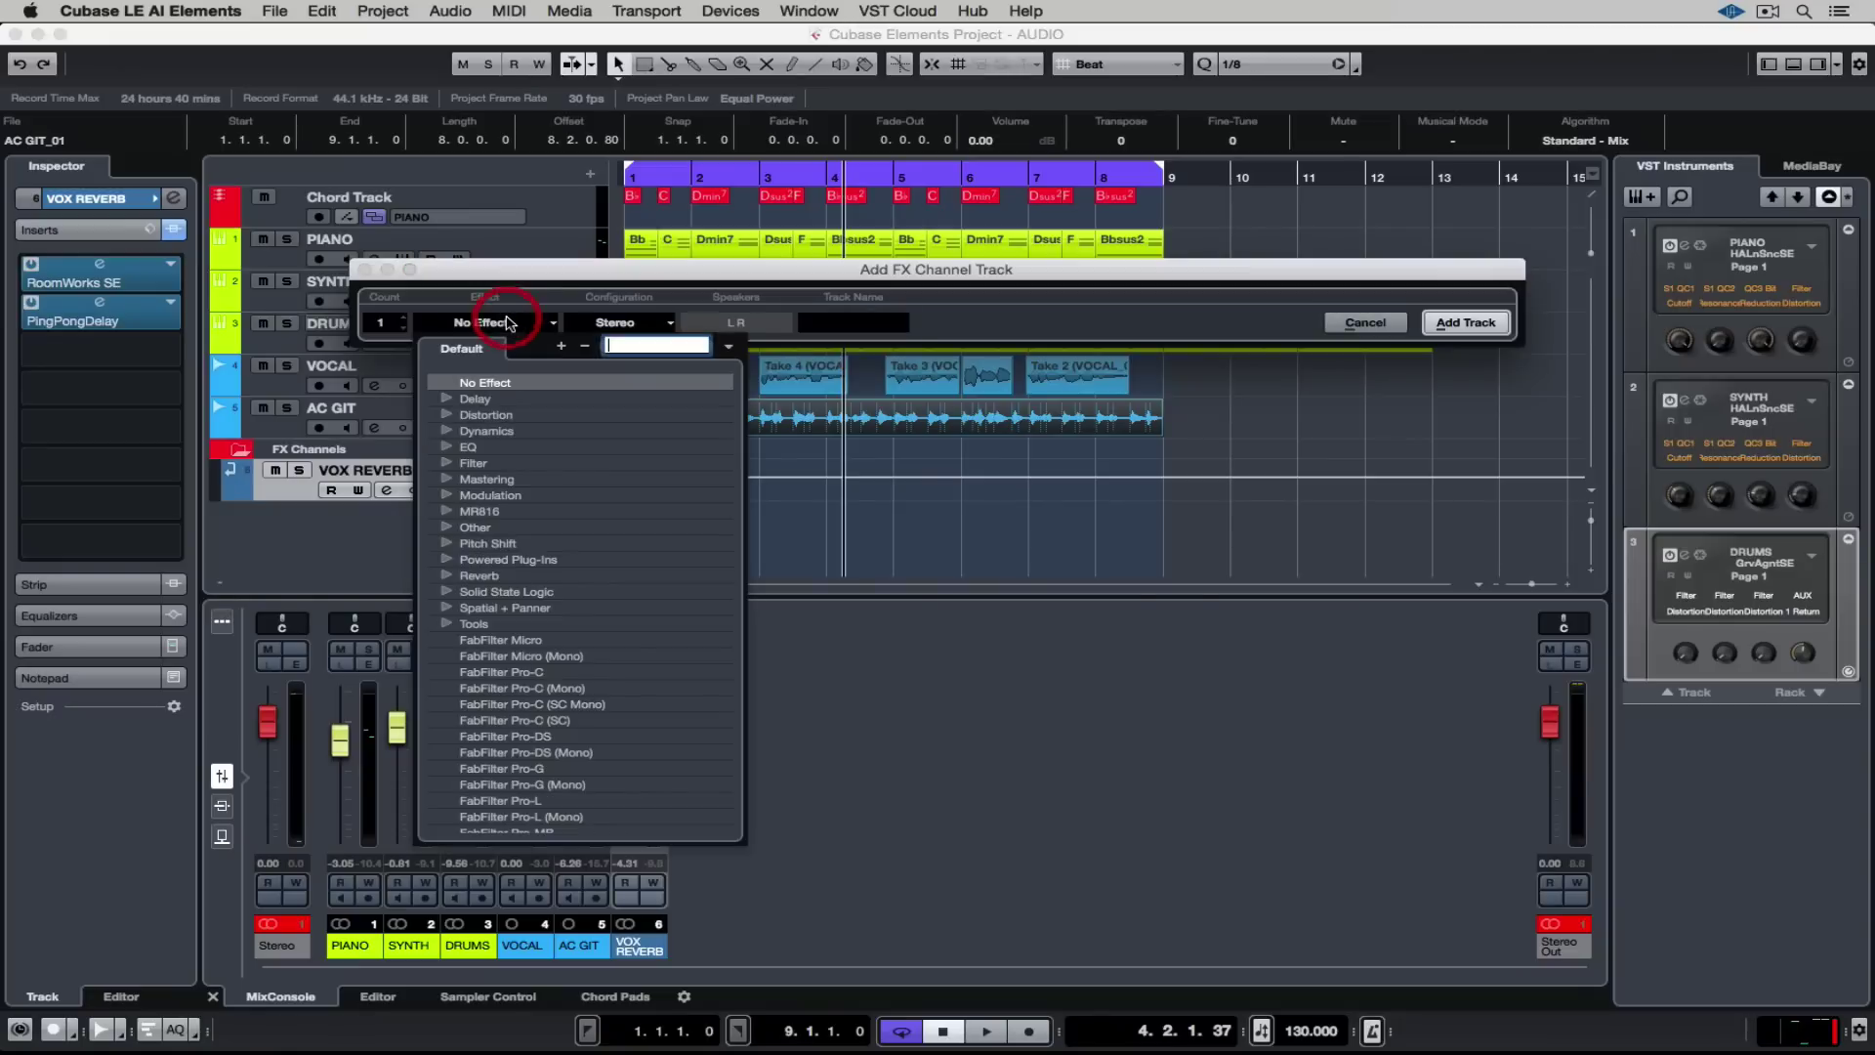
left_click(448, 415)
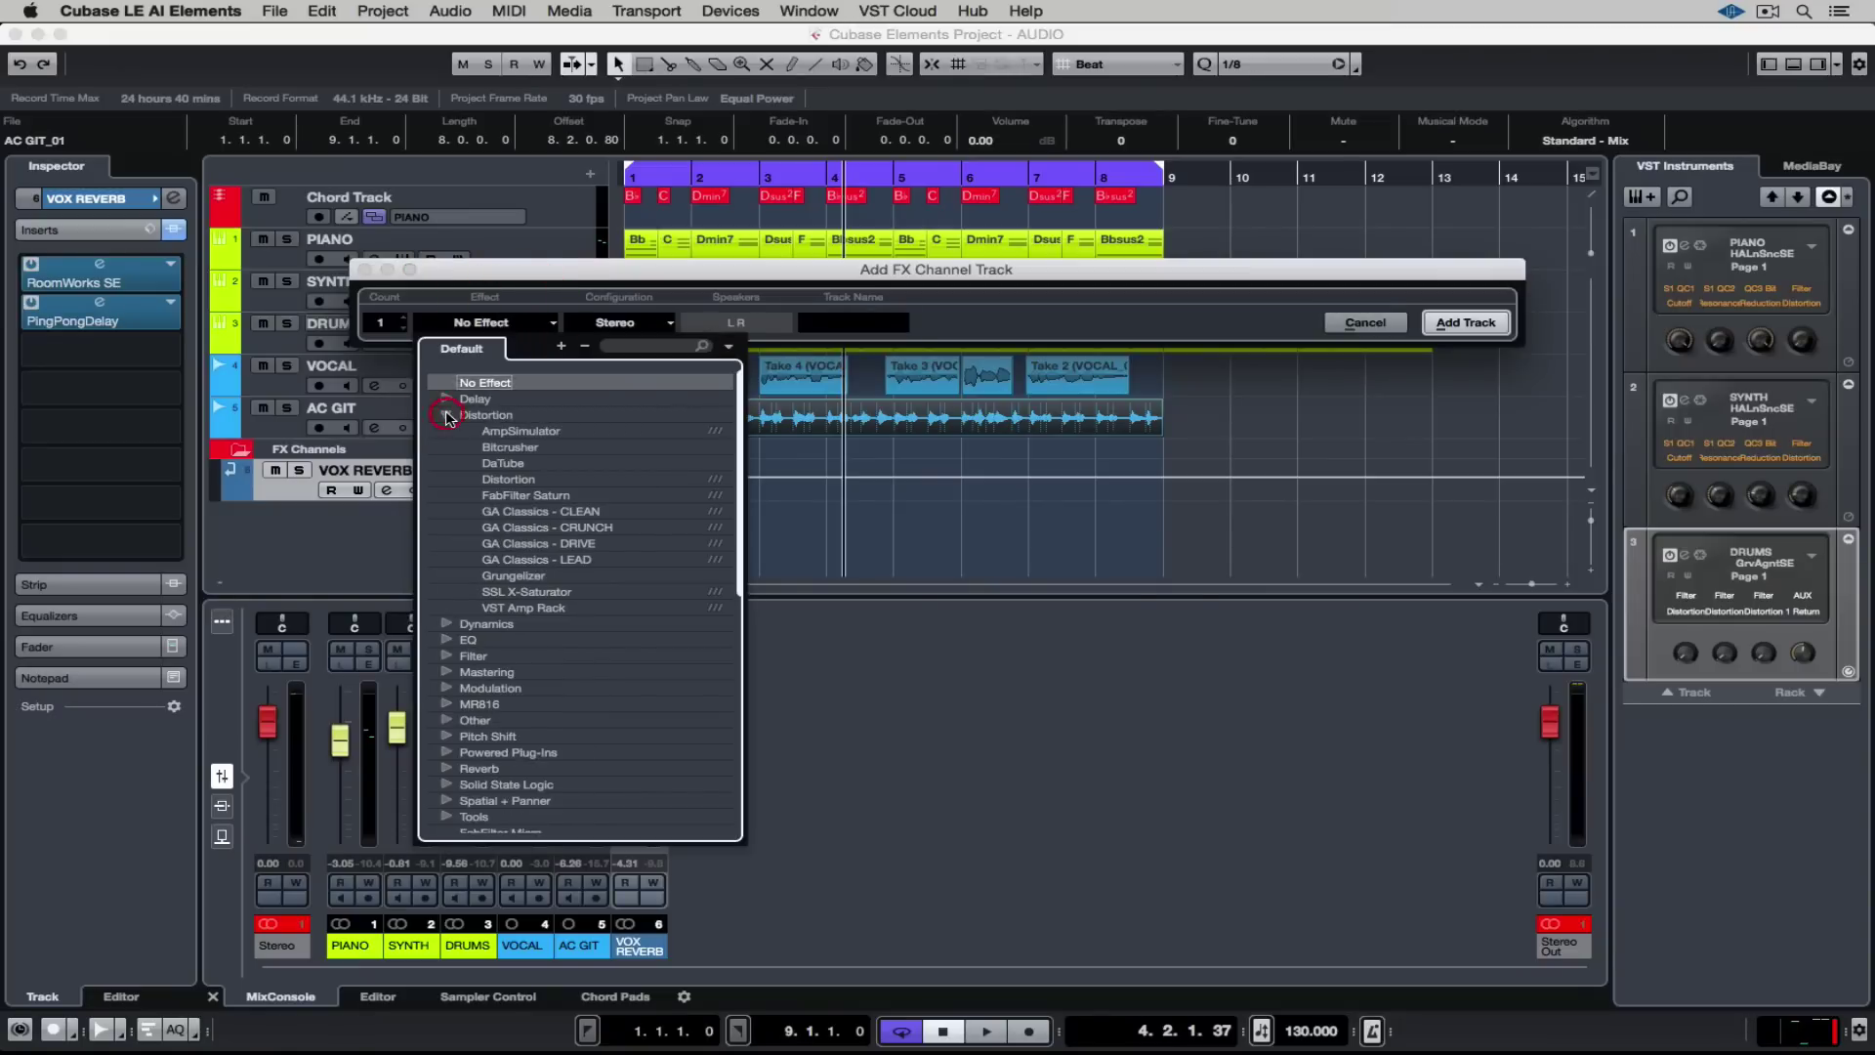
left_click(504, 432)
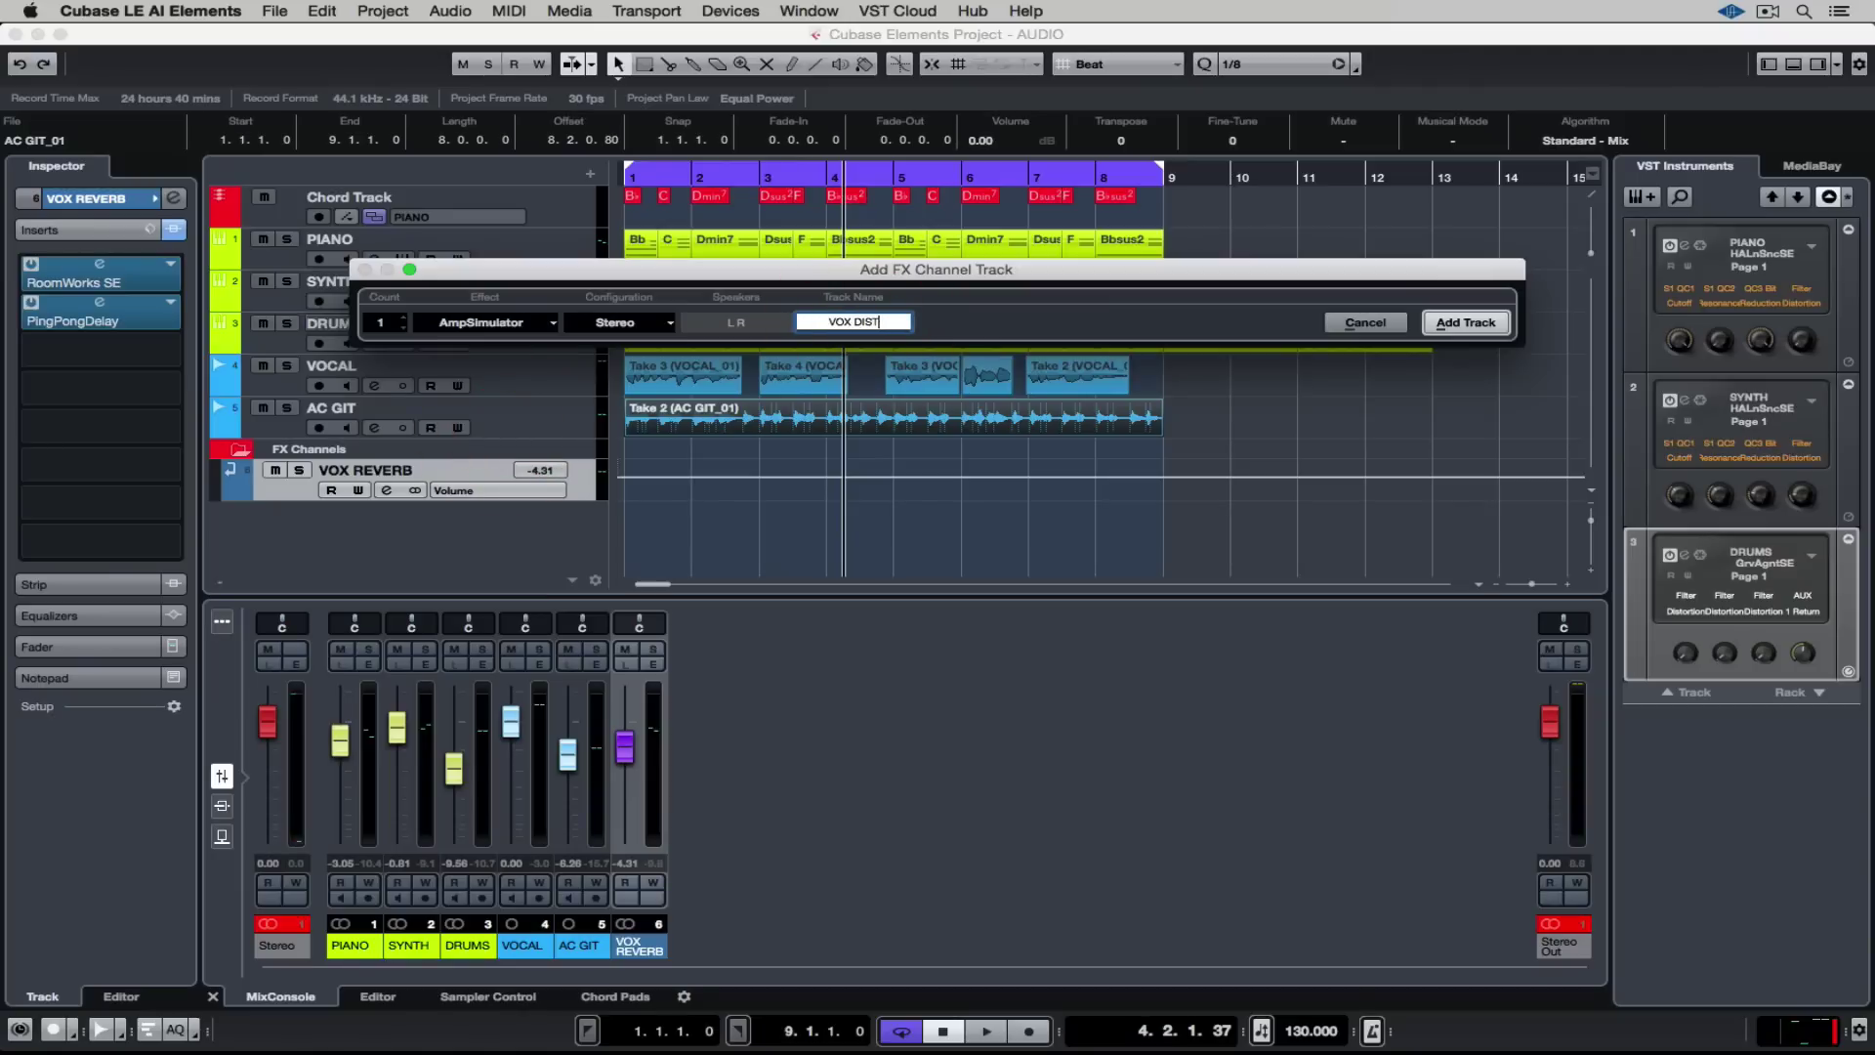
key("Return")
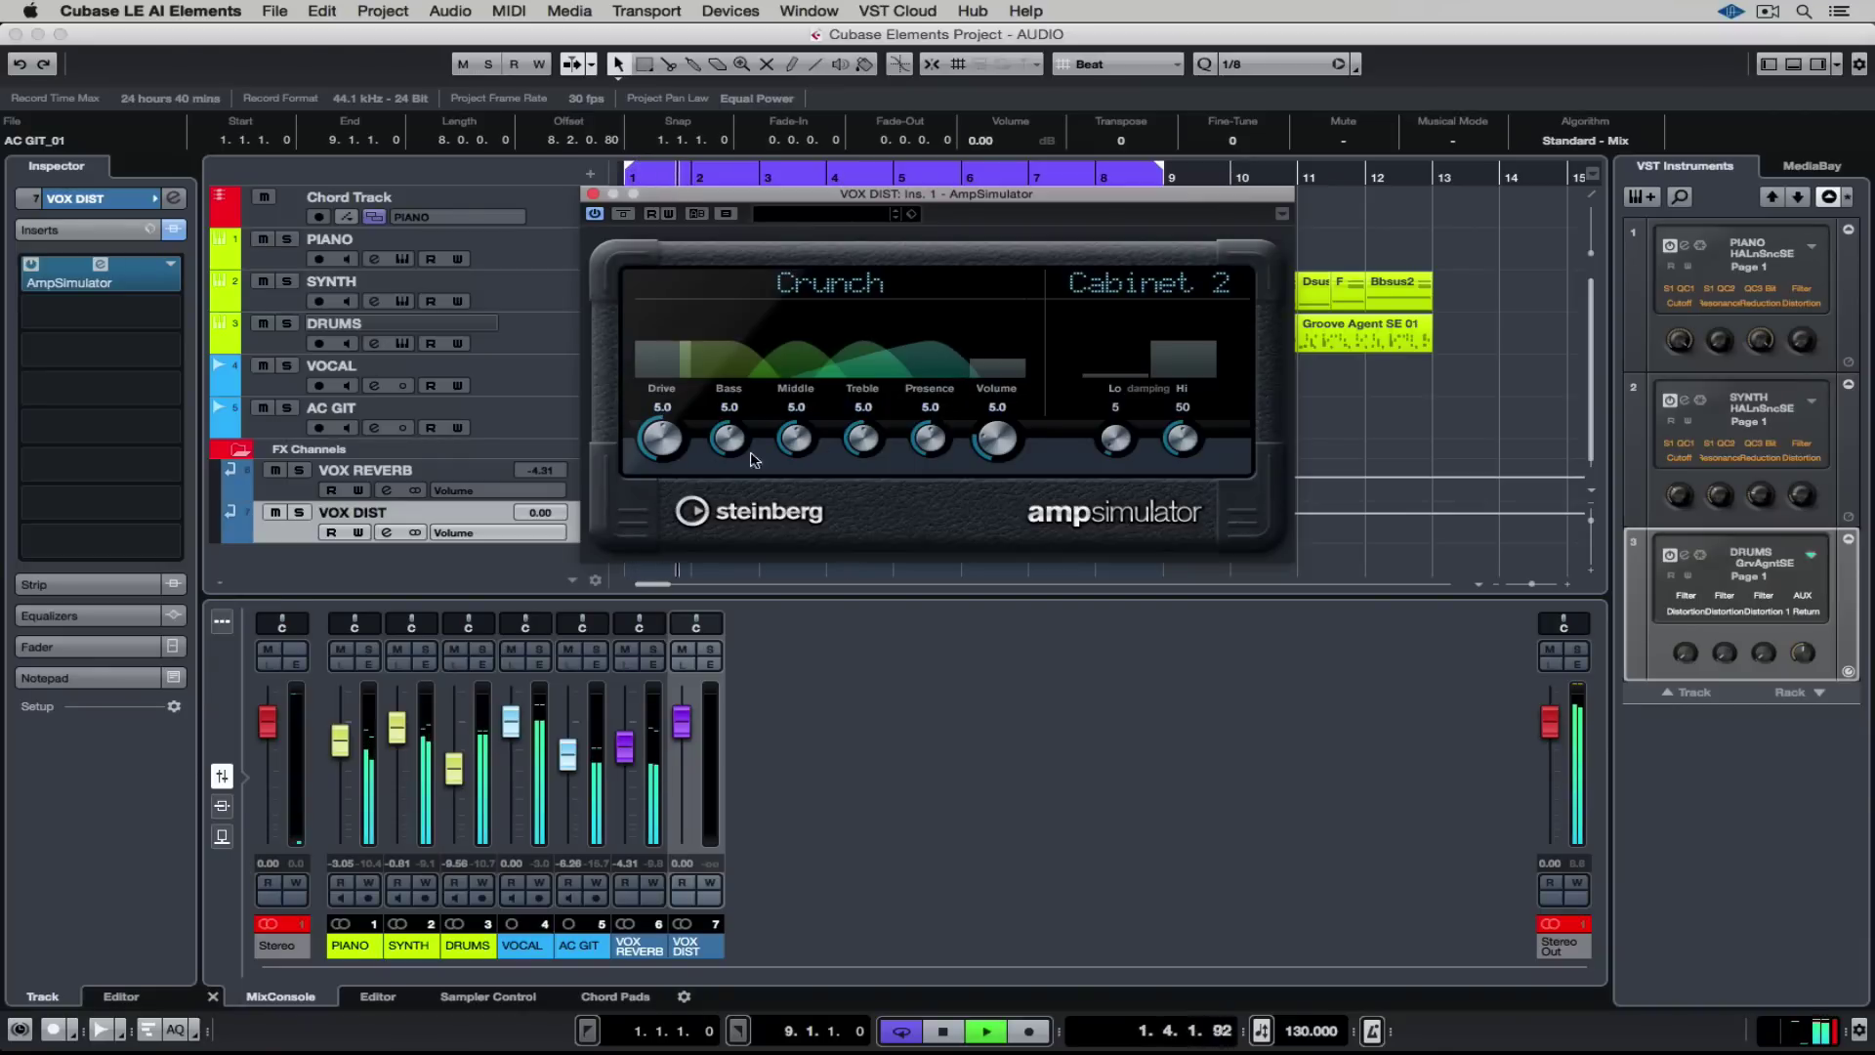
- Send VOCAL to VOX DIST at about -8 dB and lower the VOX DIST return to -3.65 dB
left_click(507, 379)
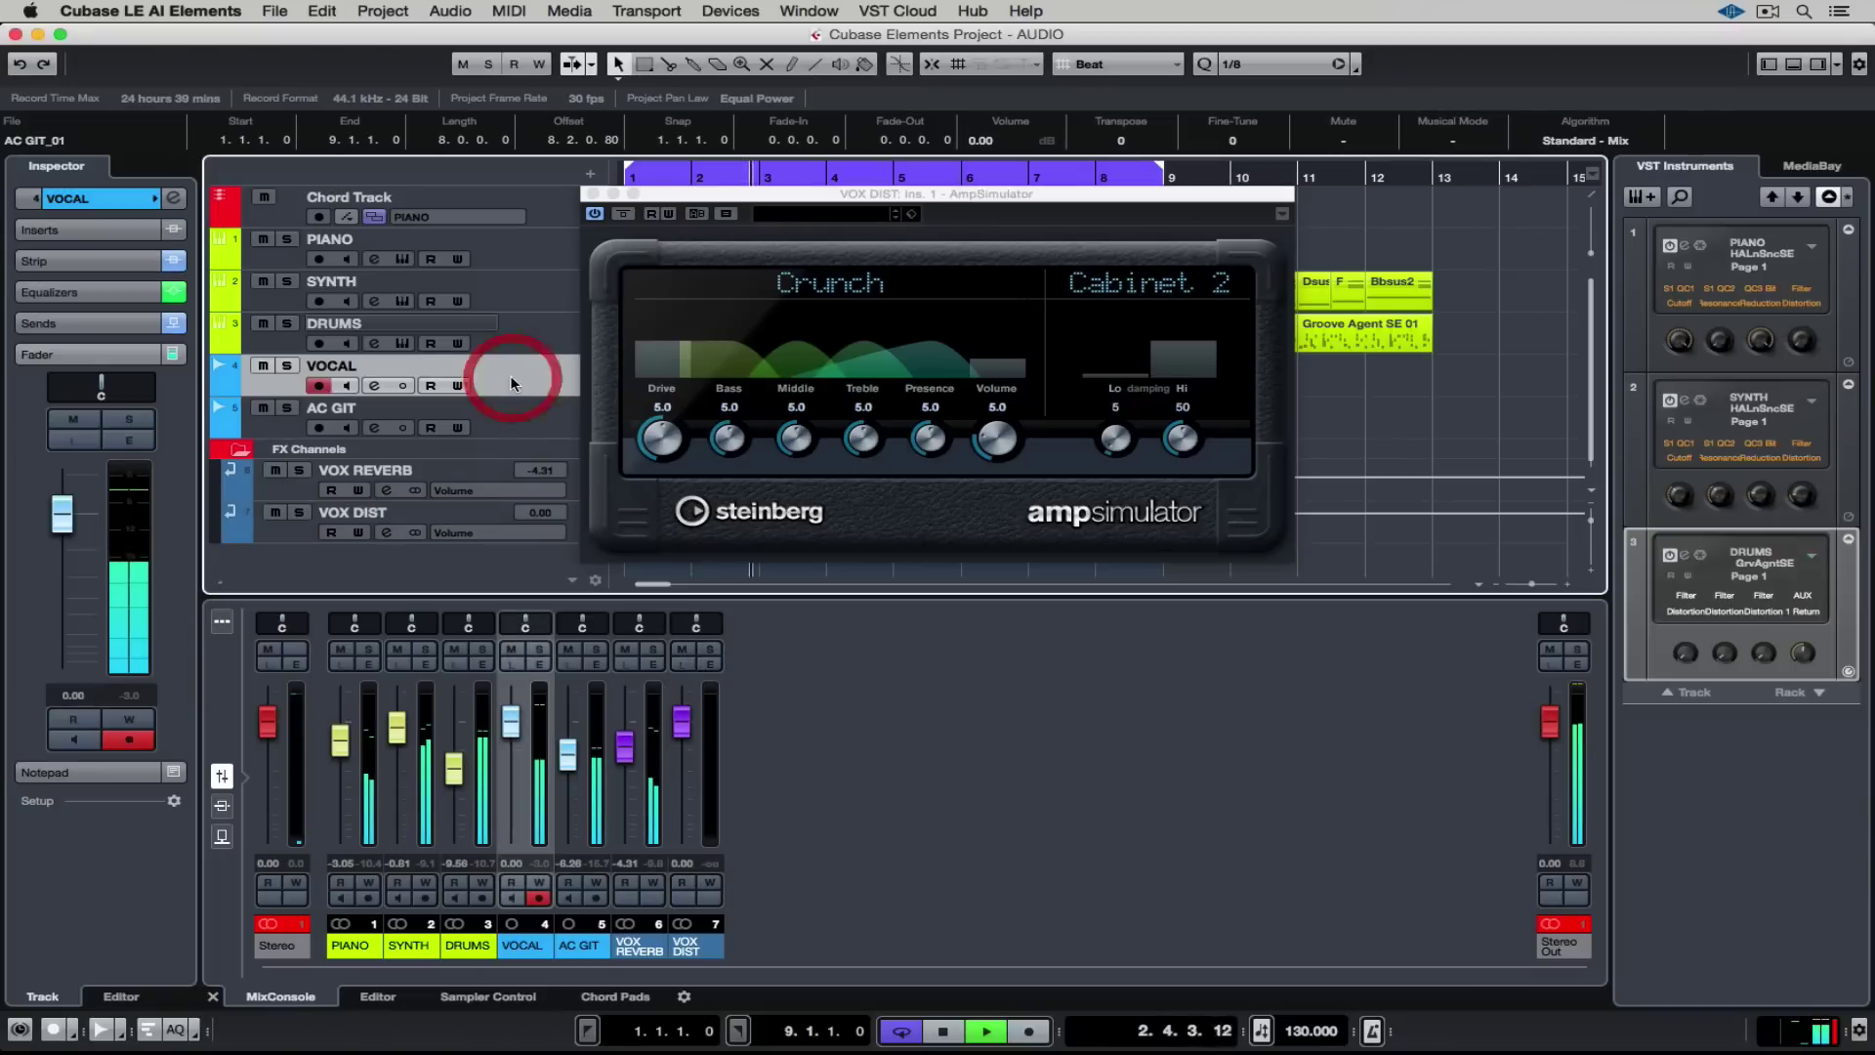
left_click(102, 315)
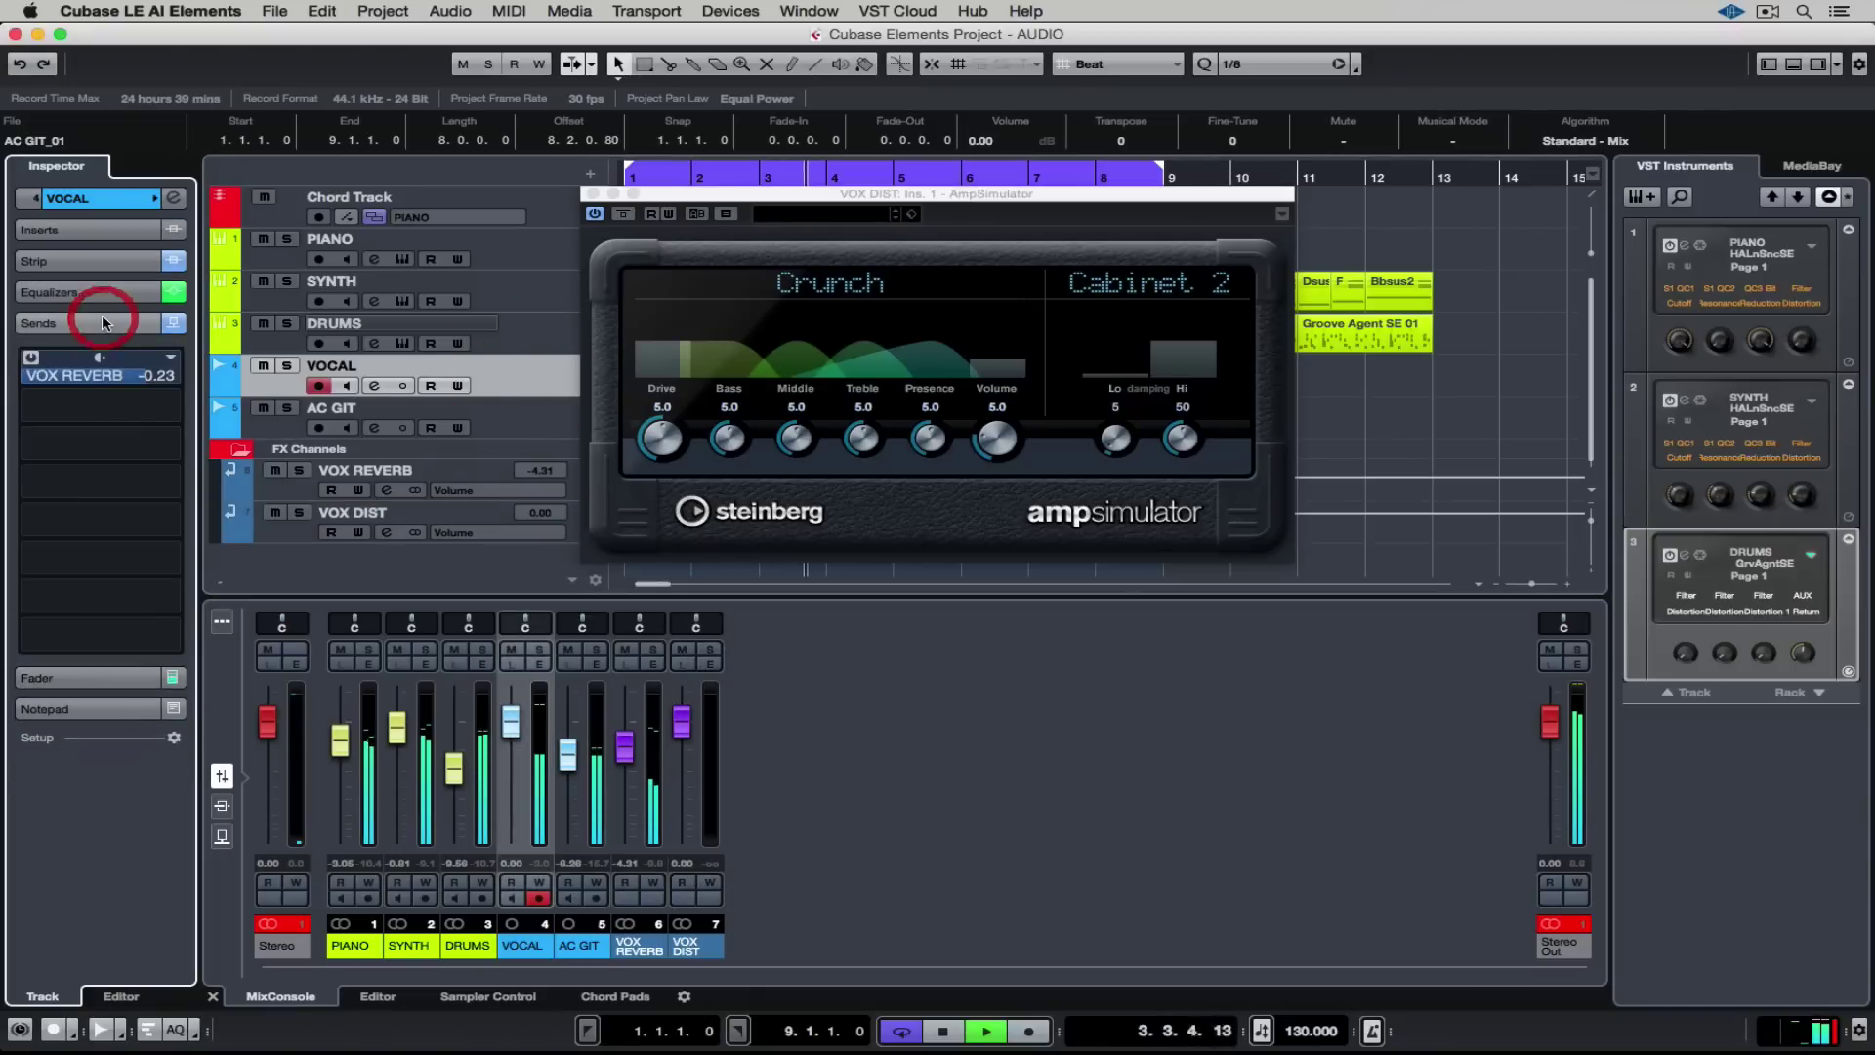
left_click(168, 407)
left_click(115, 497)
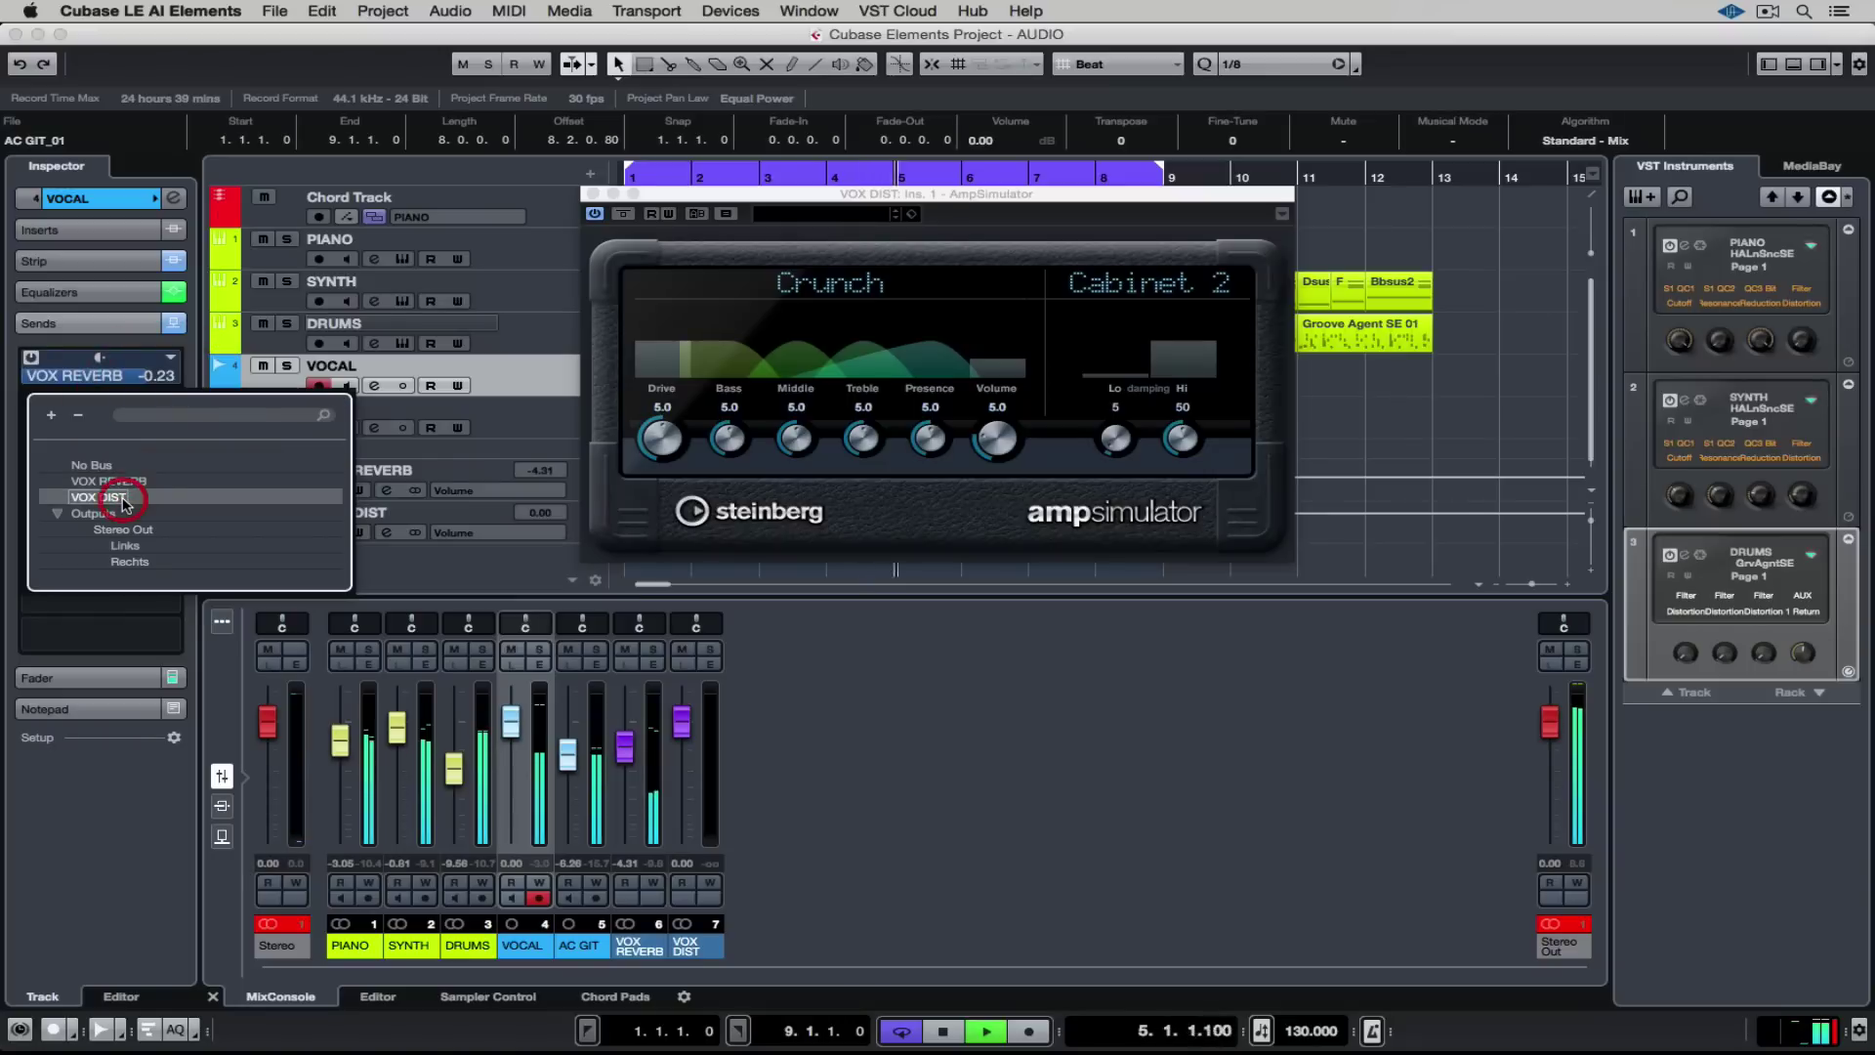
left_click(32, 397)
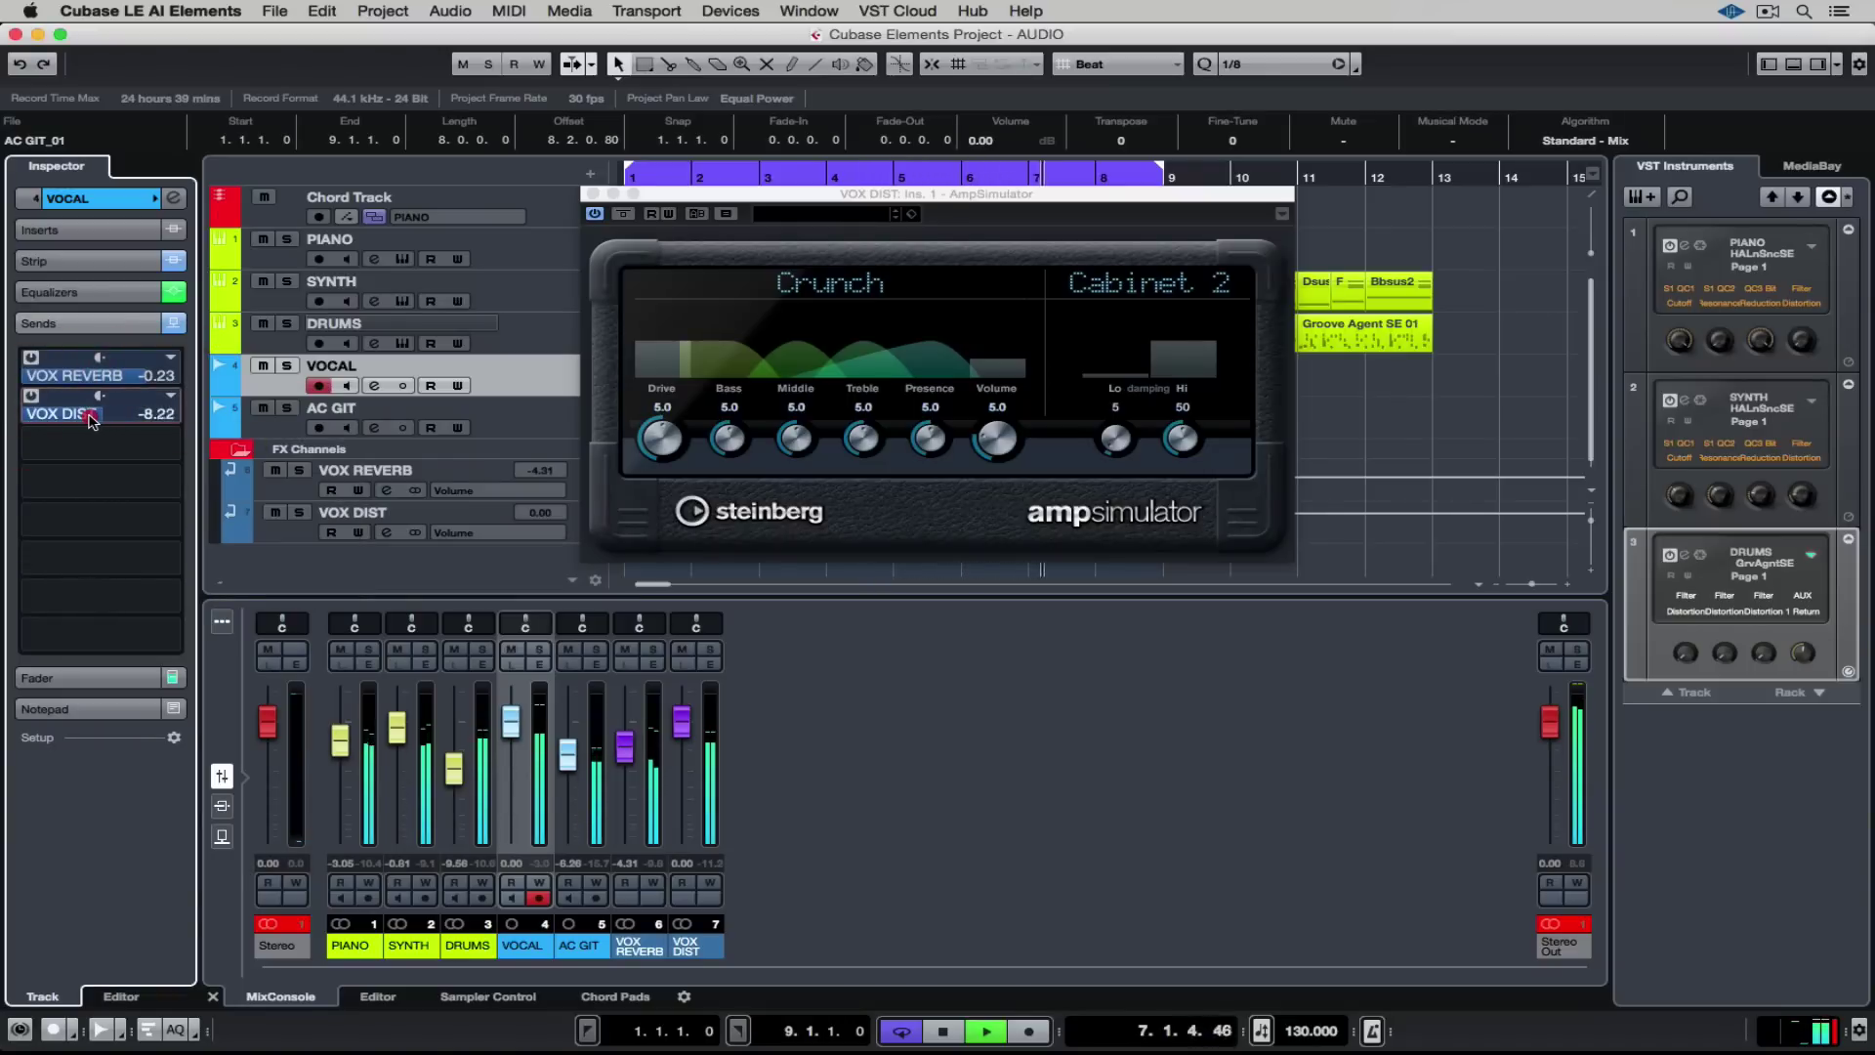
left_click_drag(682, 723, 683, 742)
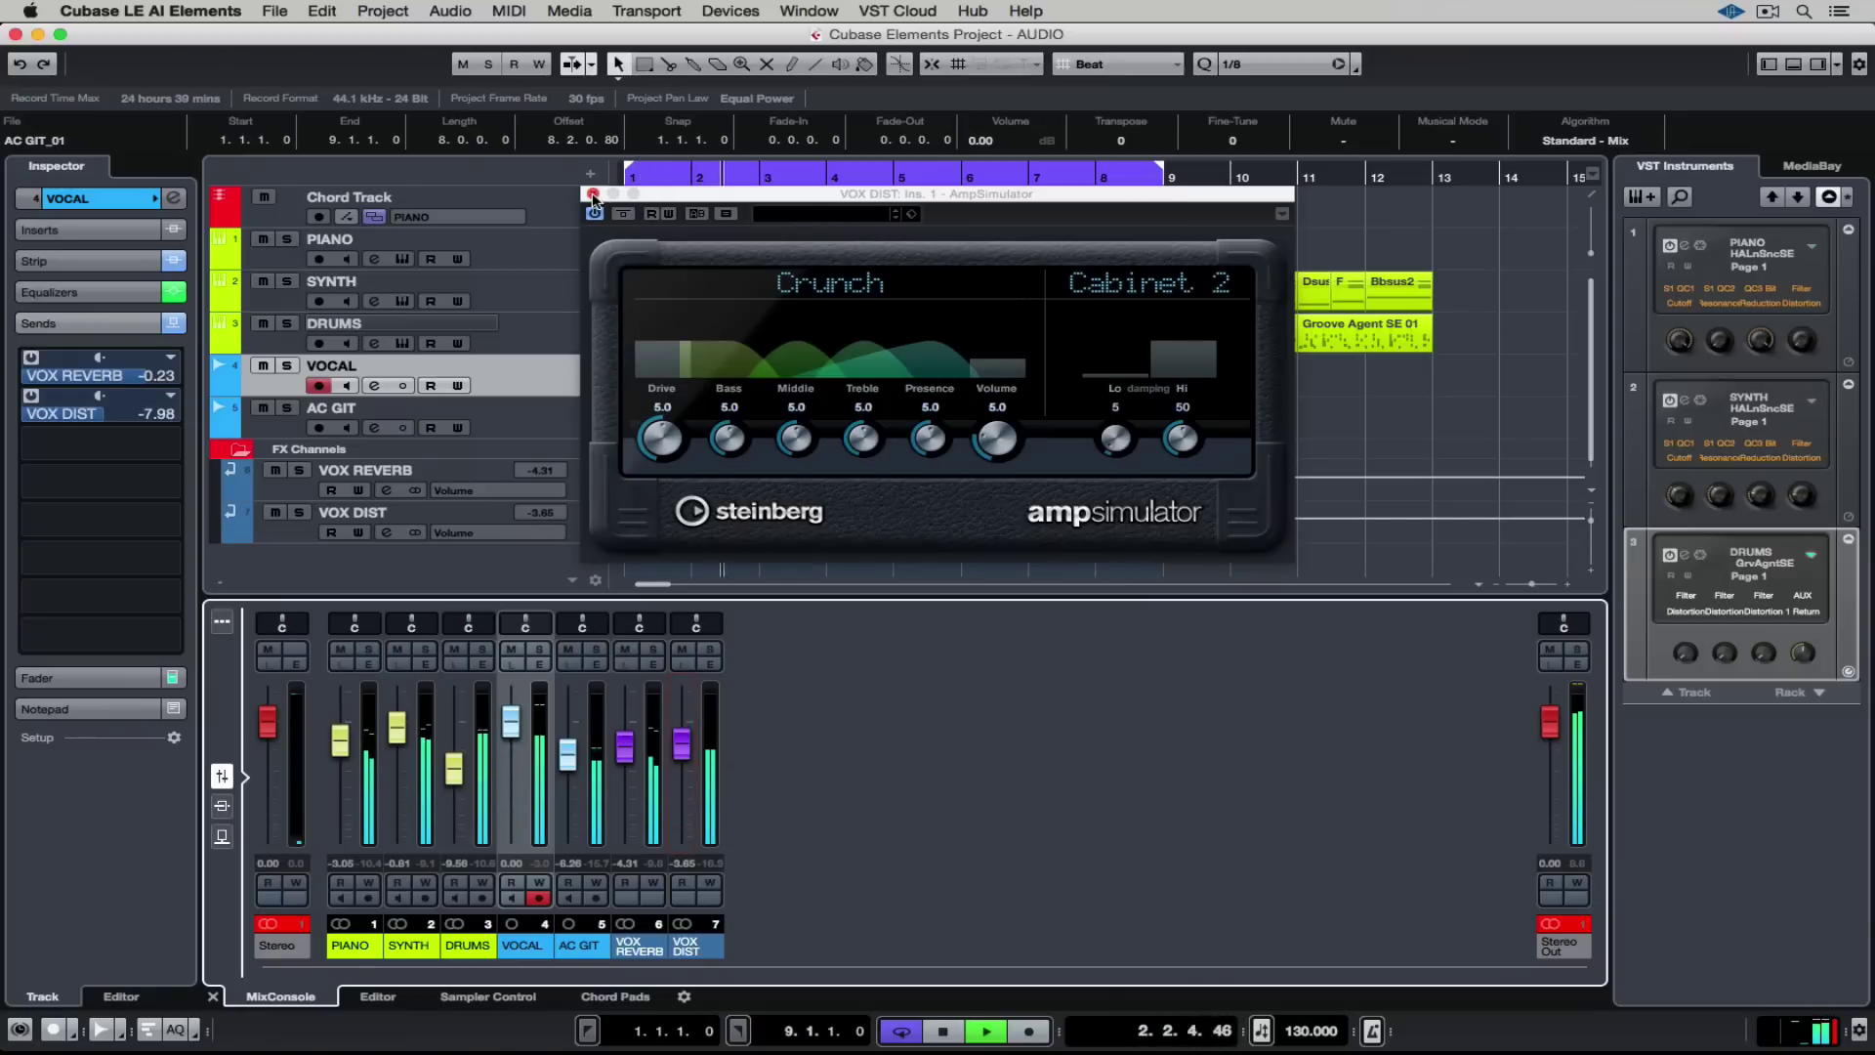
- Close the AmpSimulator editor and insert Pitch Correct on the VOCAL track
left_click(593, 196)
left_click(166, 254)
type("pit")
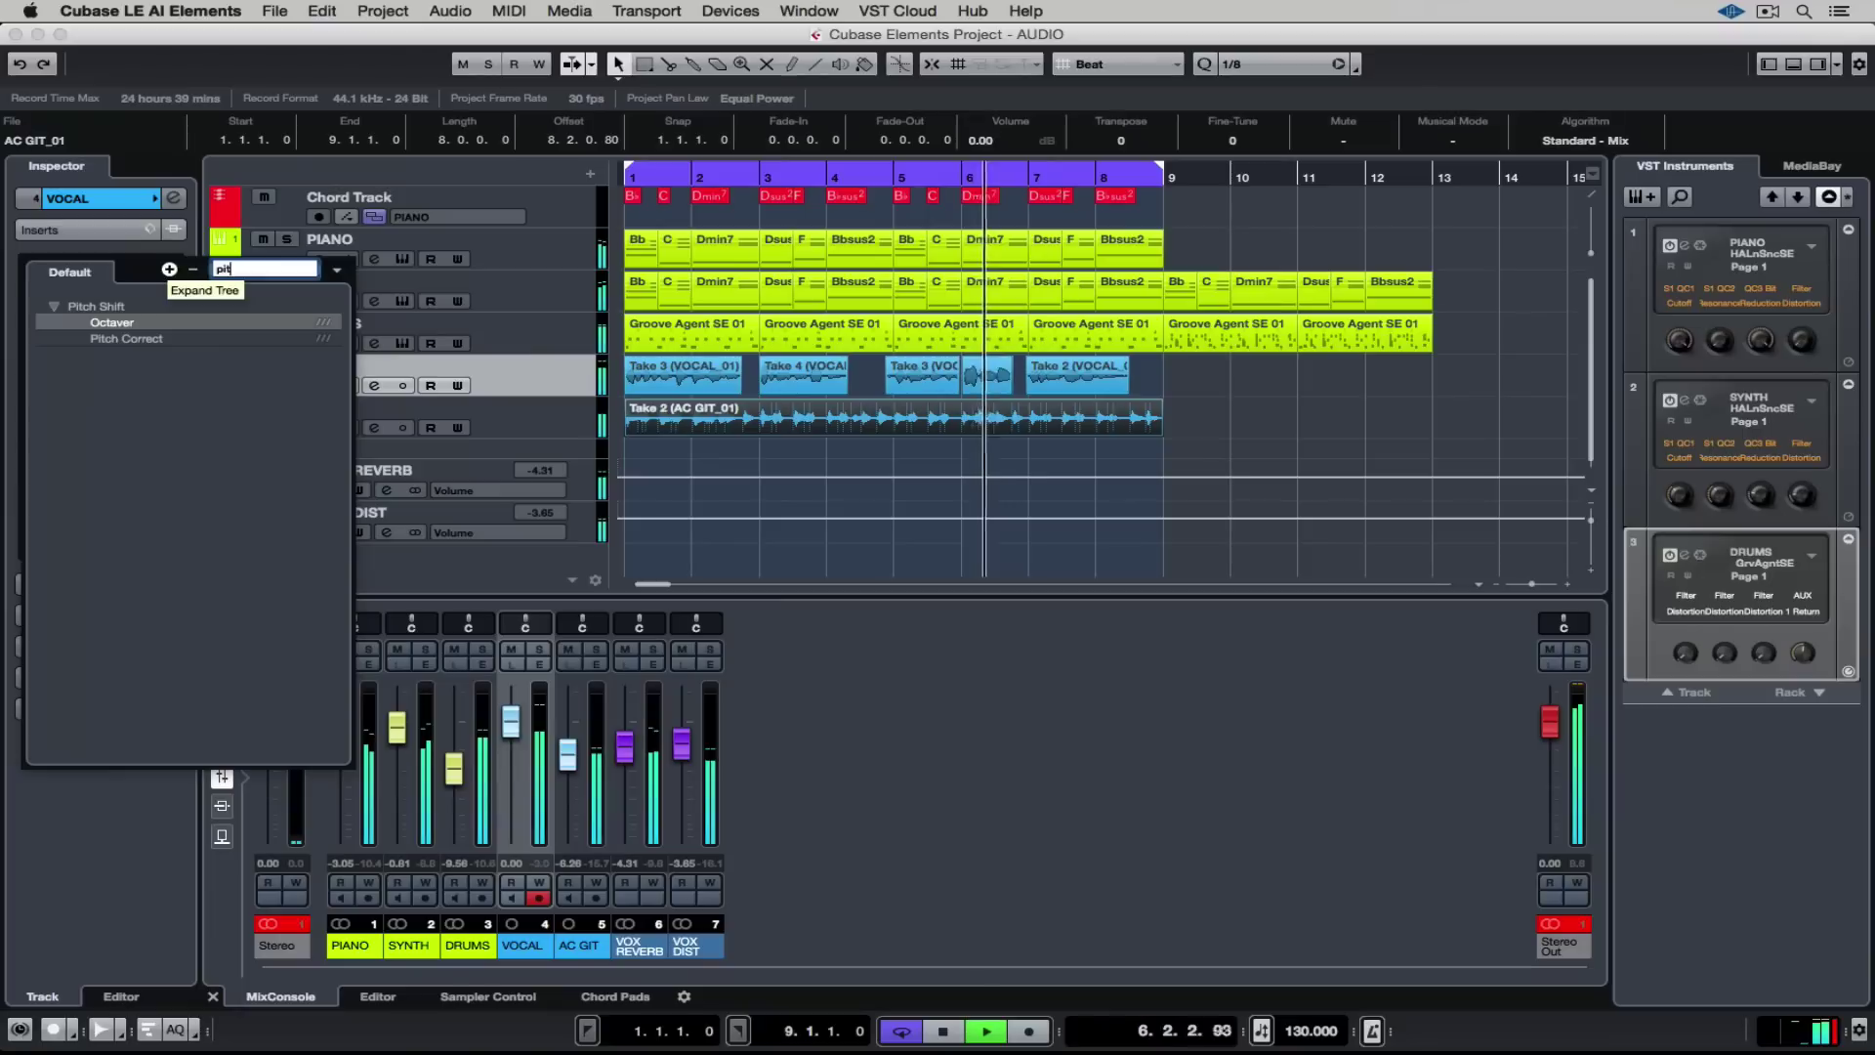
left_click(126, 339)
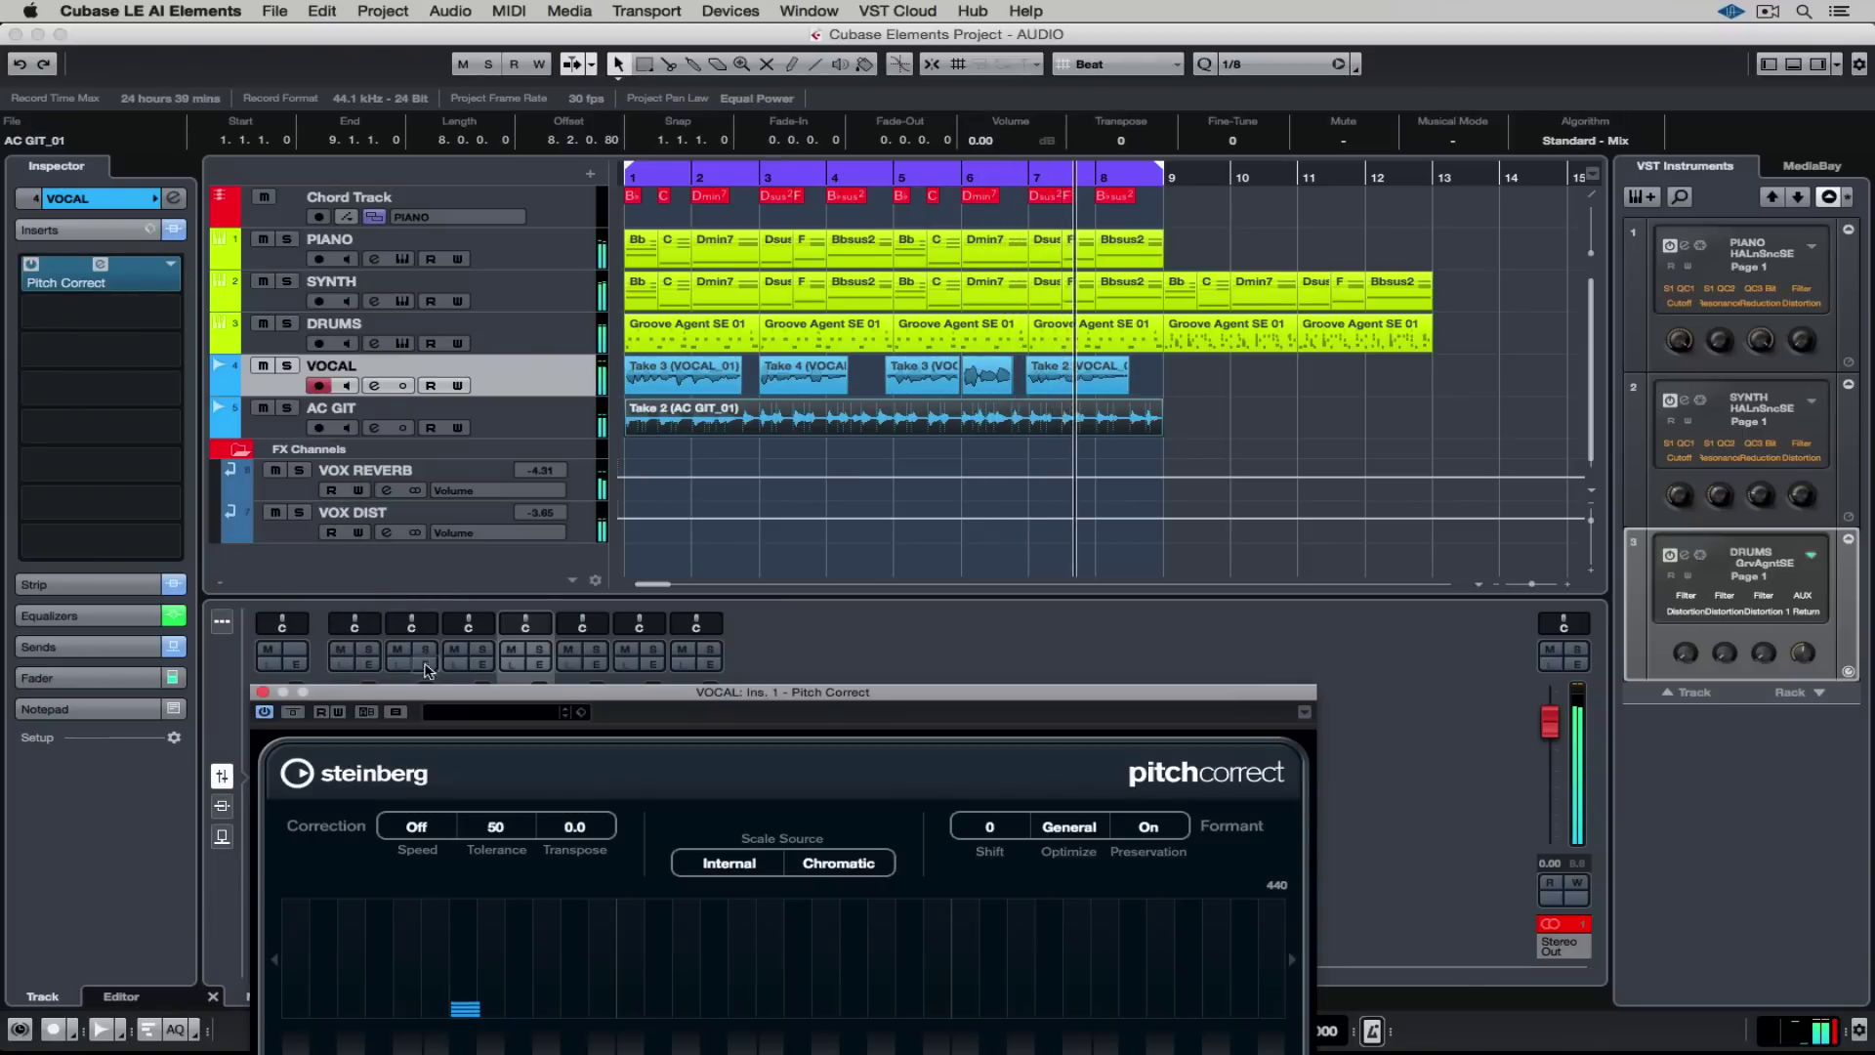
mouse_move(419, 697)
left_mouse_down()
mouse_move(894, 130)
mouse_move(879, 126)
left_mouse_up()
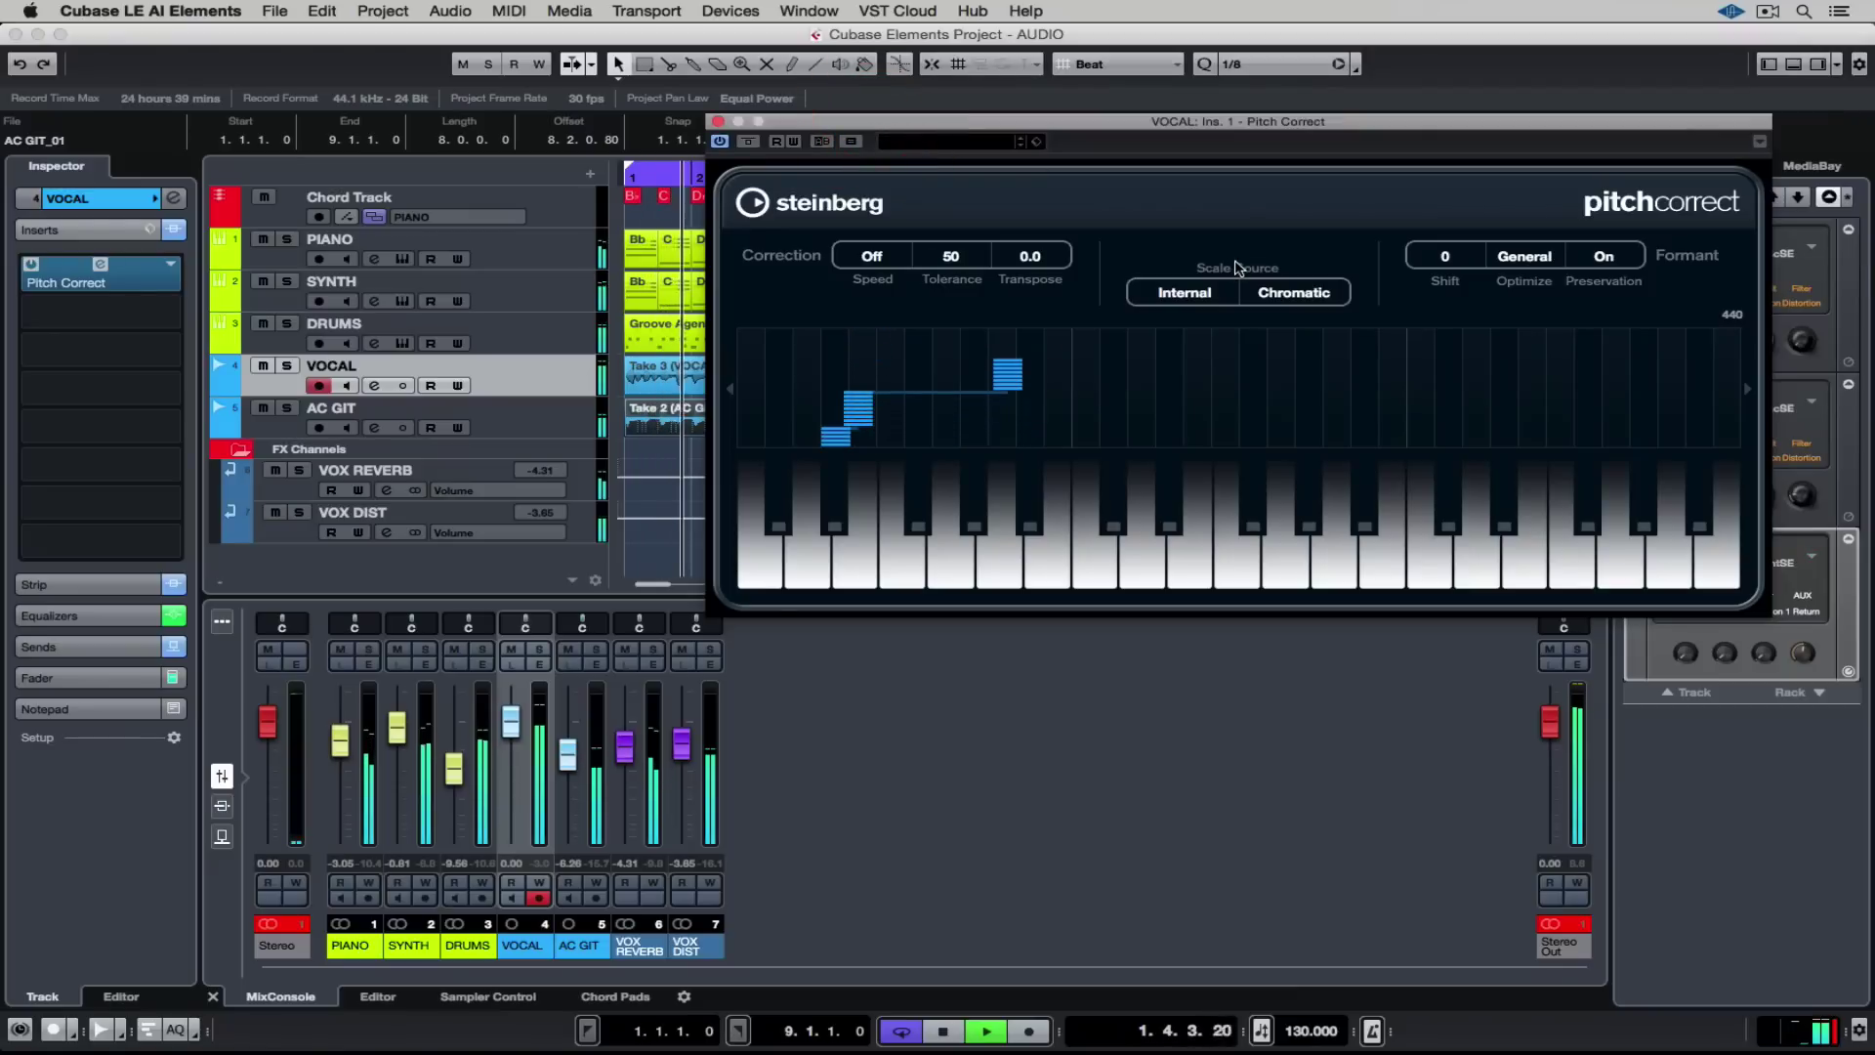
- Give Pitch Correct a custom scale with four added notes, keeping Scale Source Internal
left_click(1282, 296)
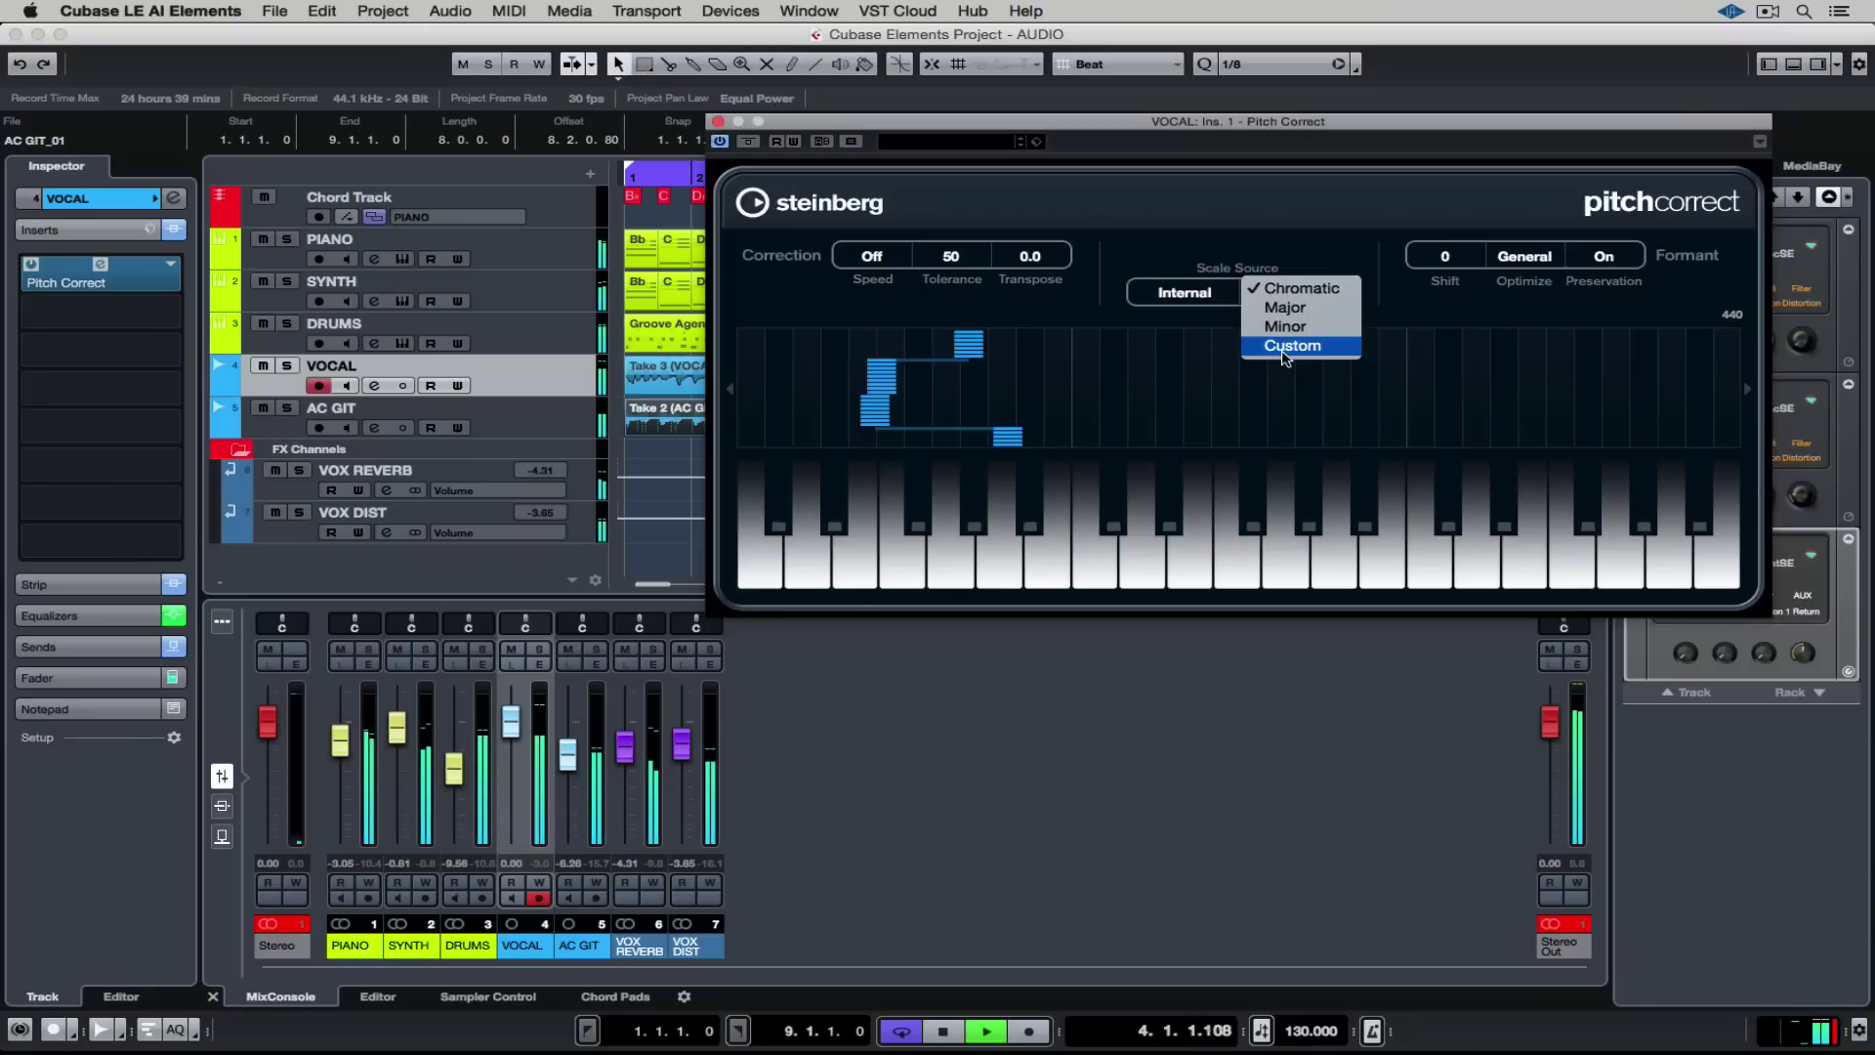
left_click(1289, 345)
left_click(1096, 566)
left_click(1000, 568)
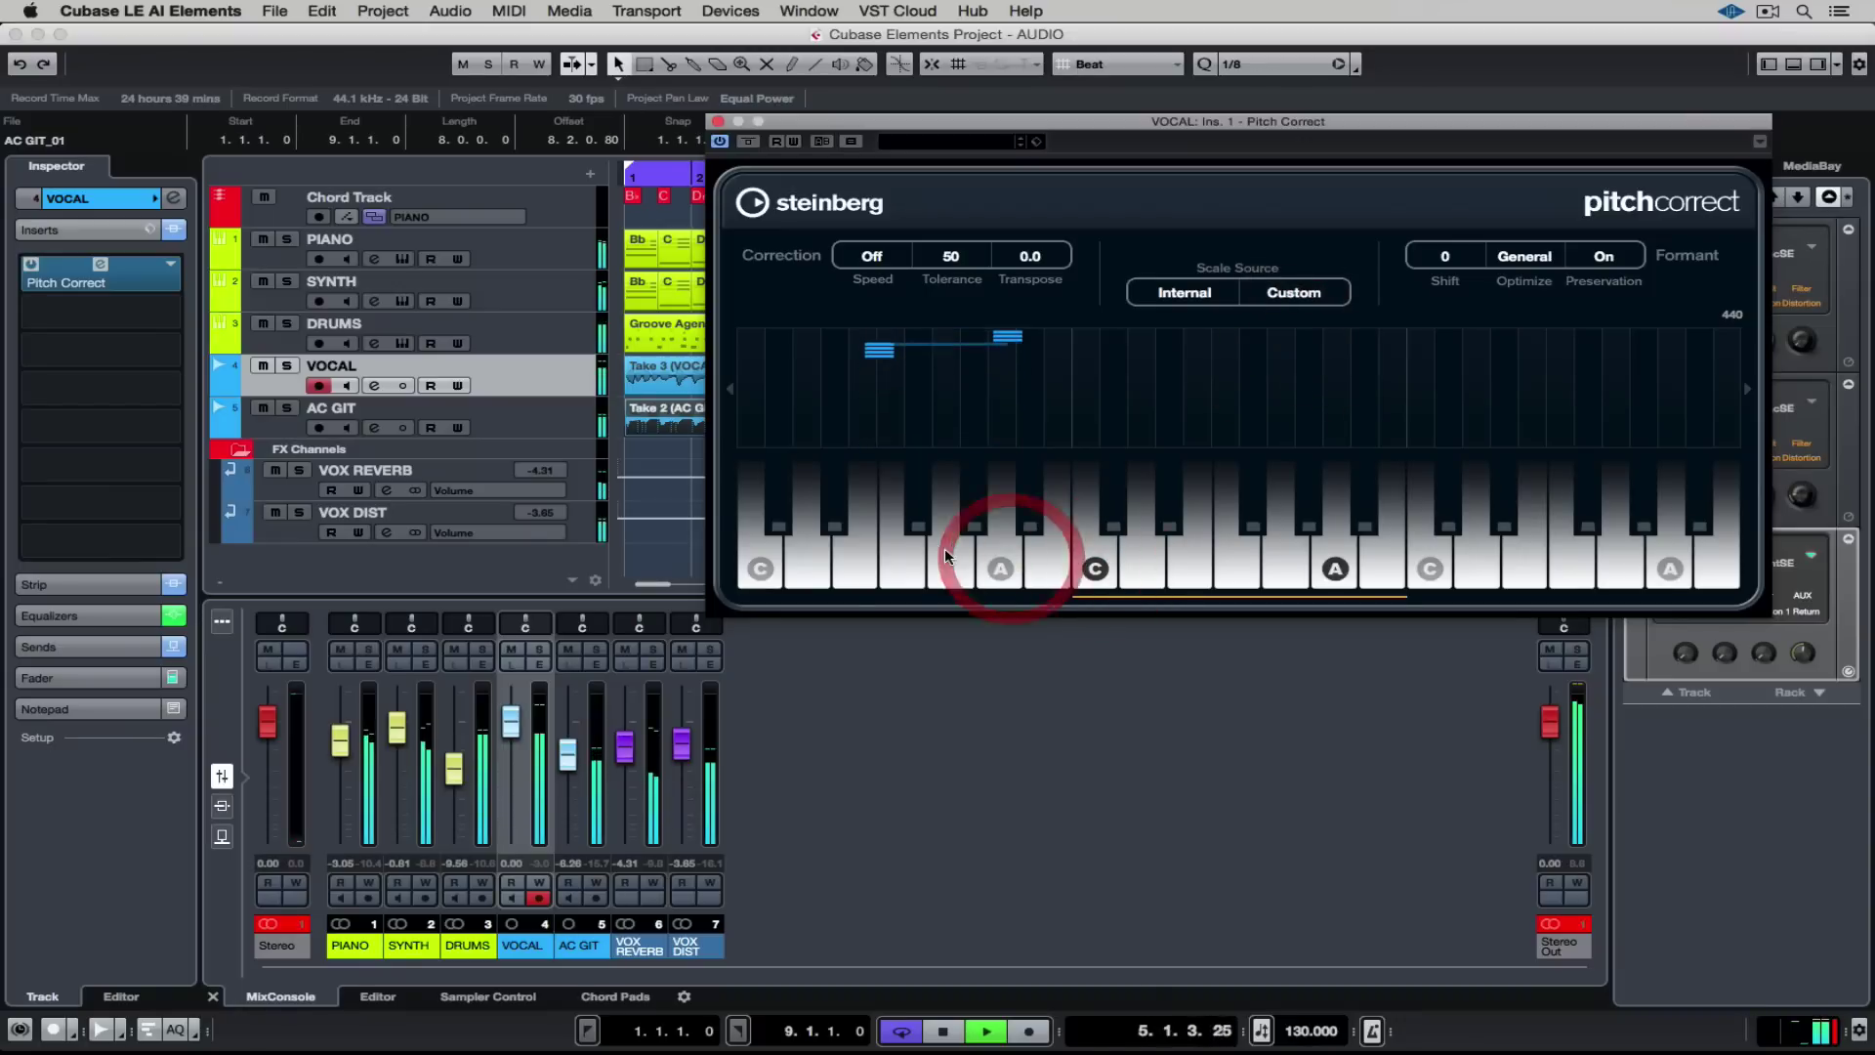
left_click(903, 568)
left_click(808, 568)
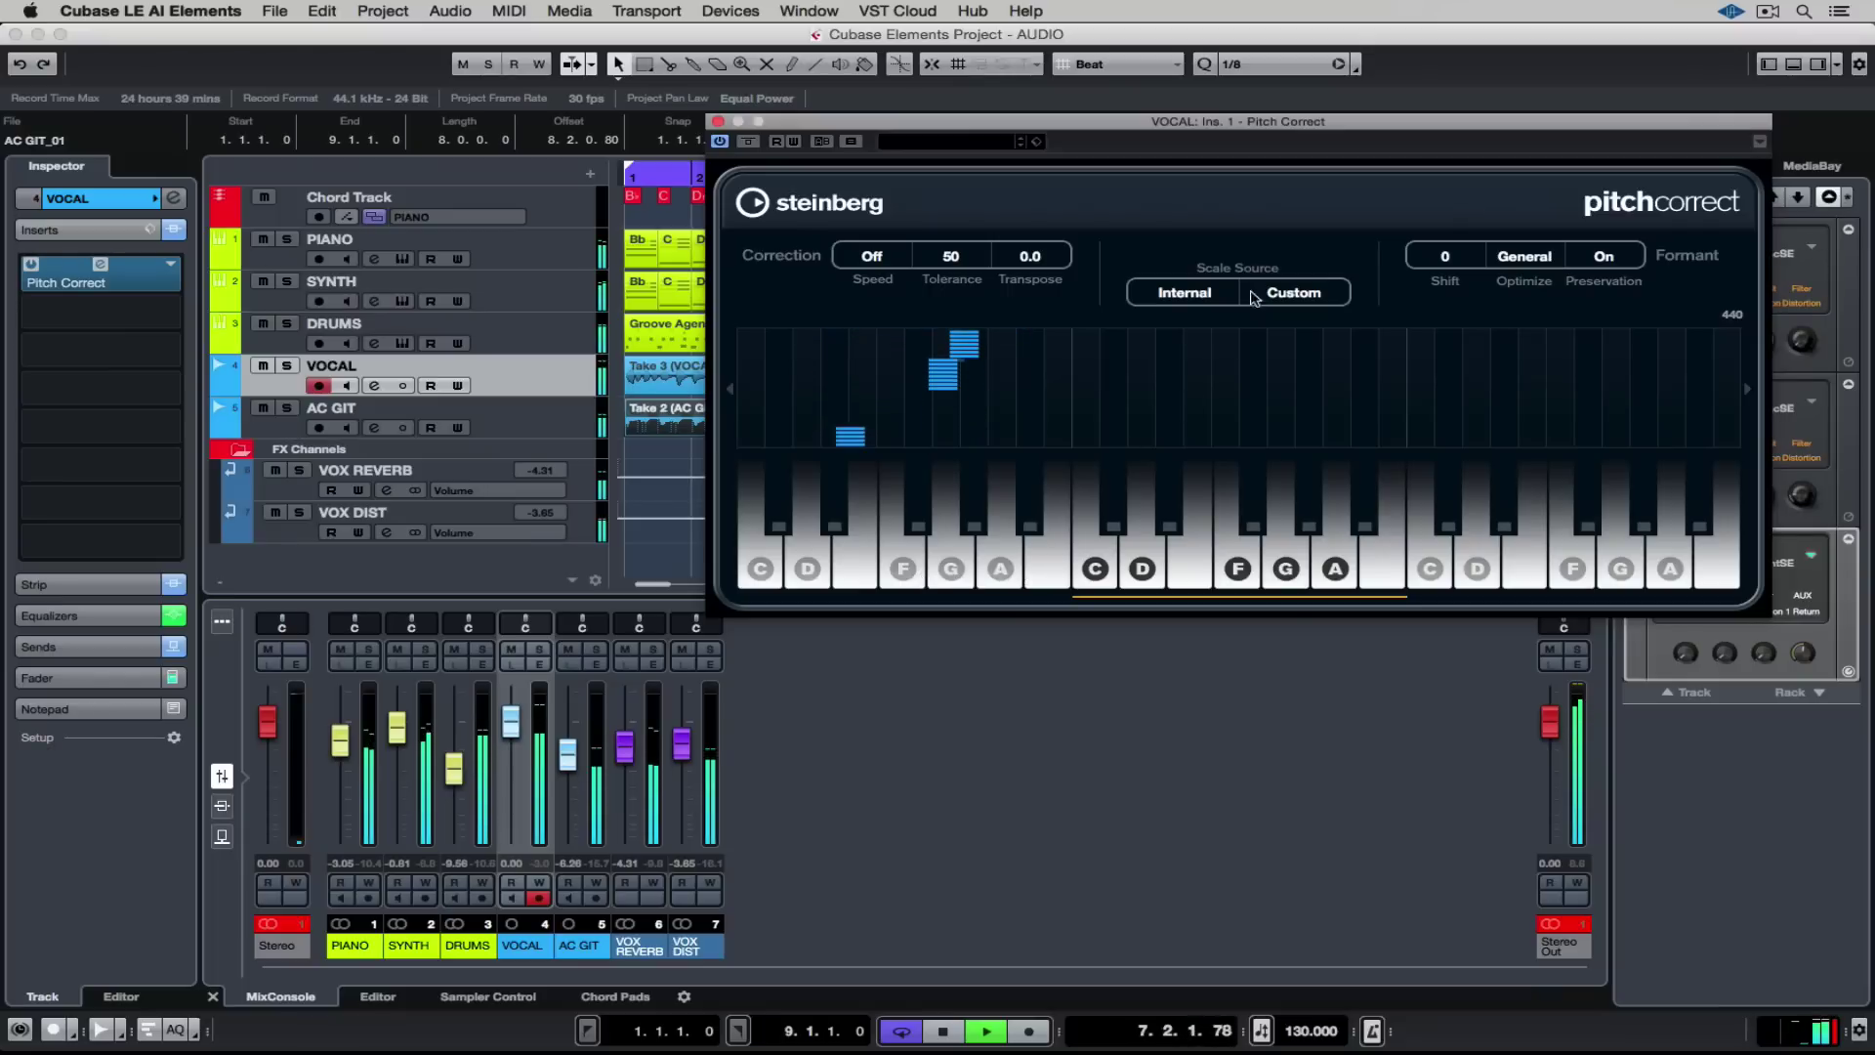
left_click(1214, 292)
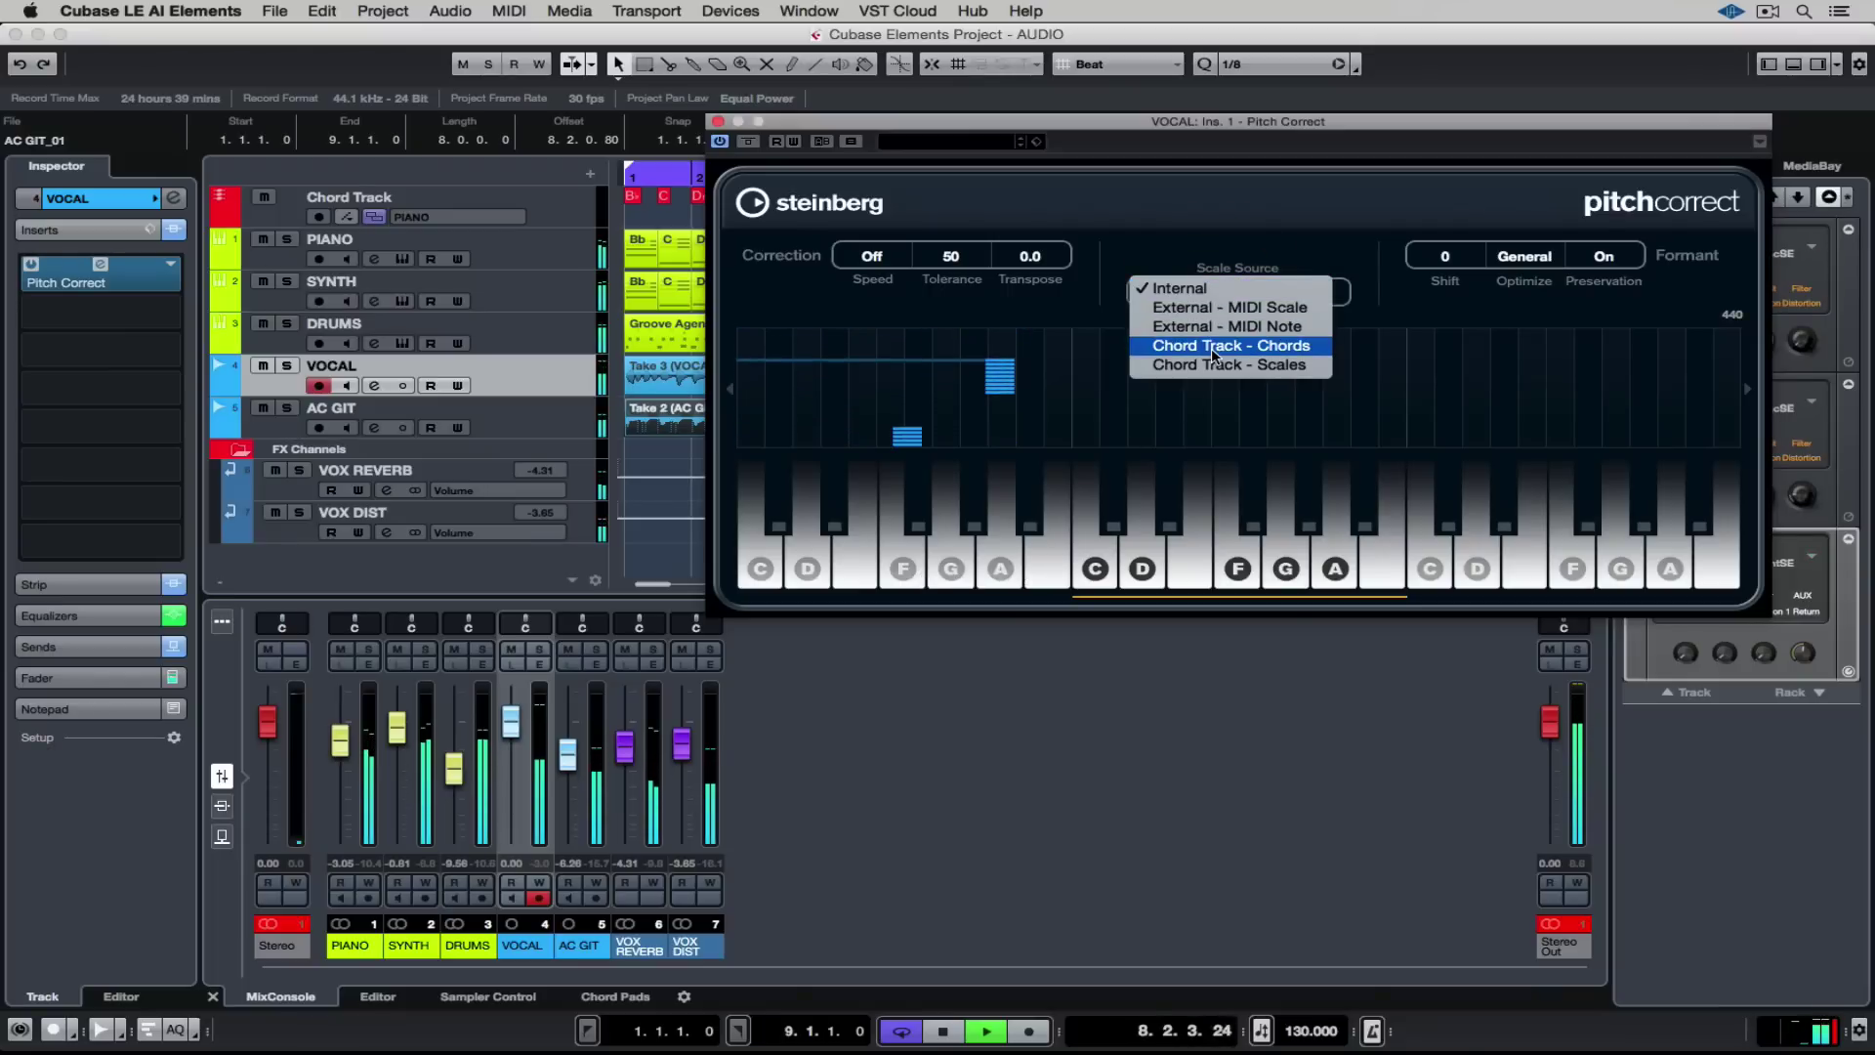
left_click(1157, 232)
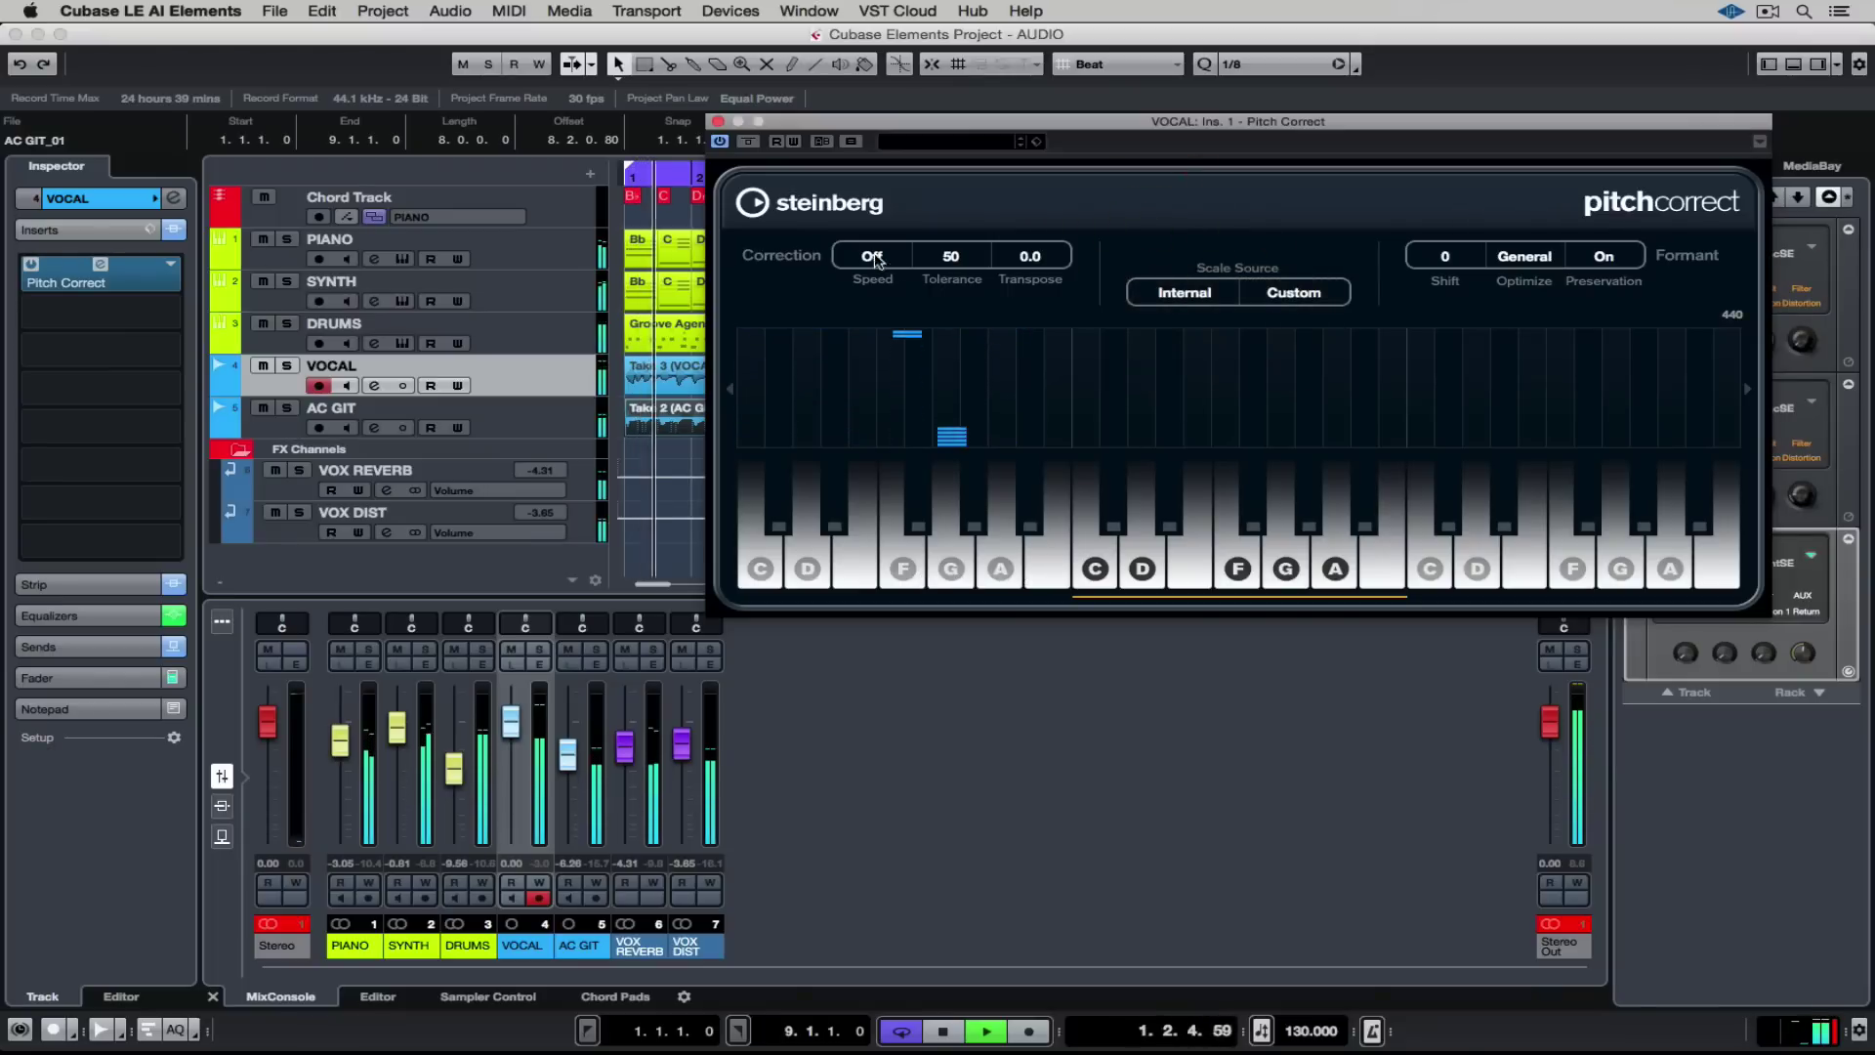
left_click(947, 275)
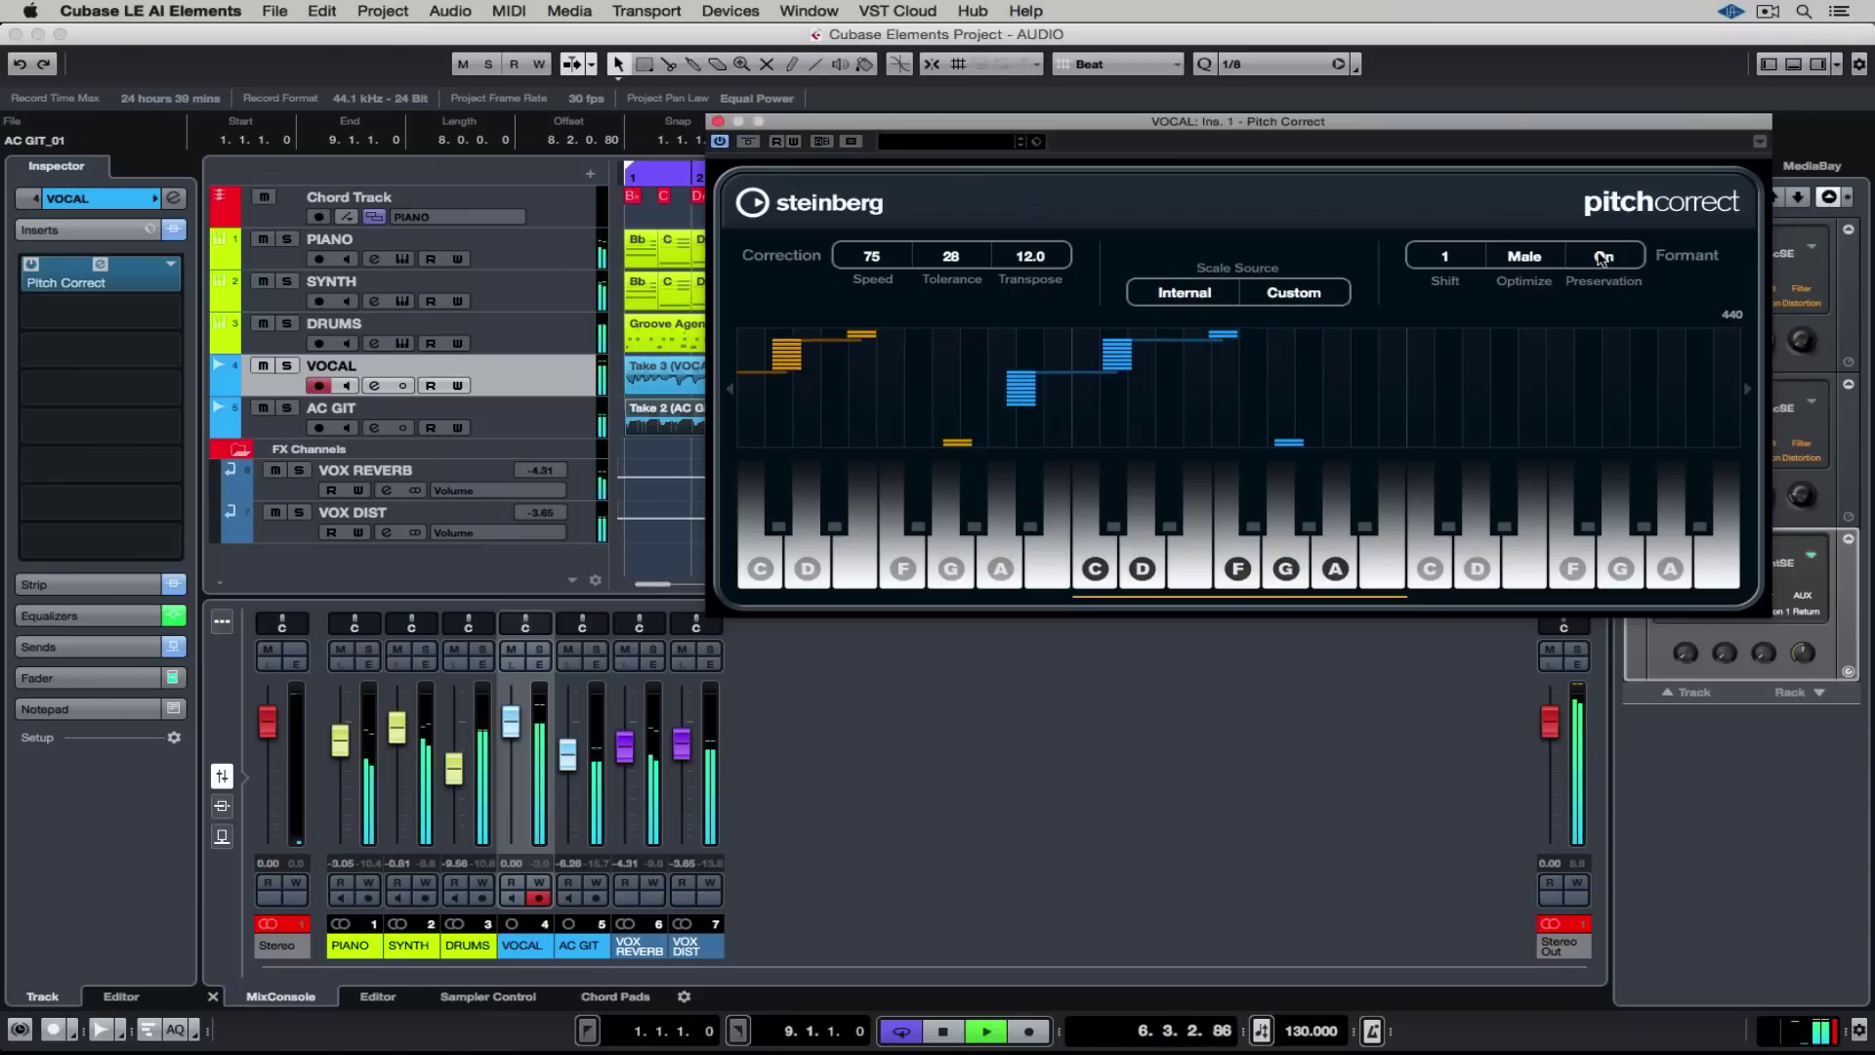
- Set Pitch Correct's formant Shift 7, Tolerance 27, Transpose 0.0 and a slightly raised Speed
left_click(1451, 242)
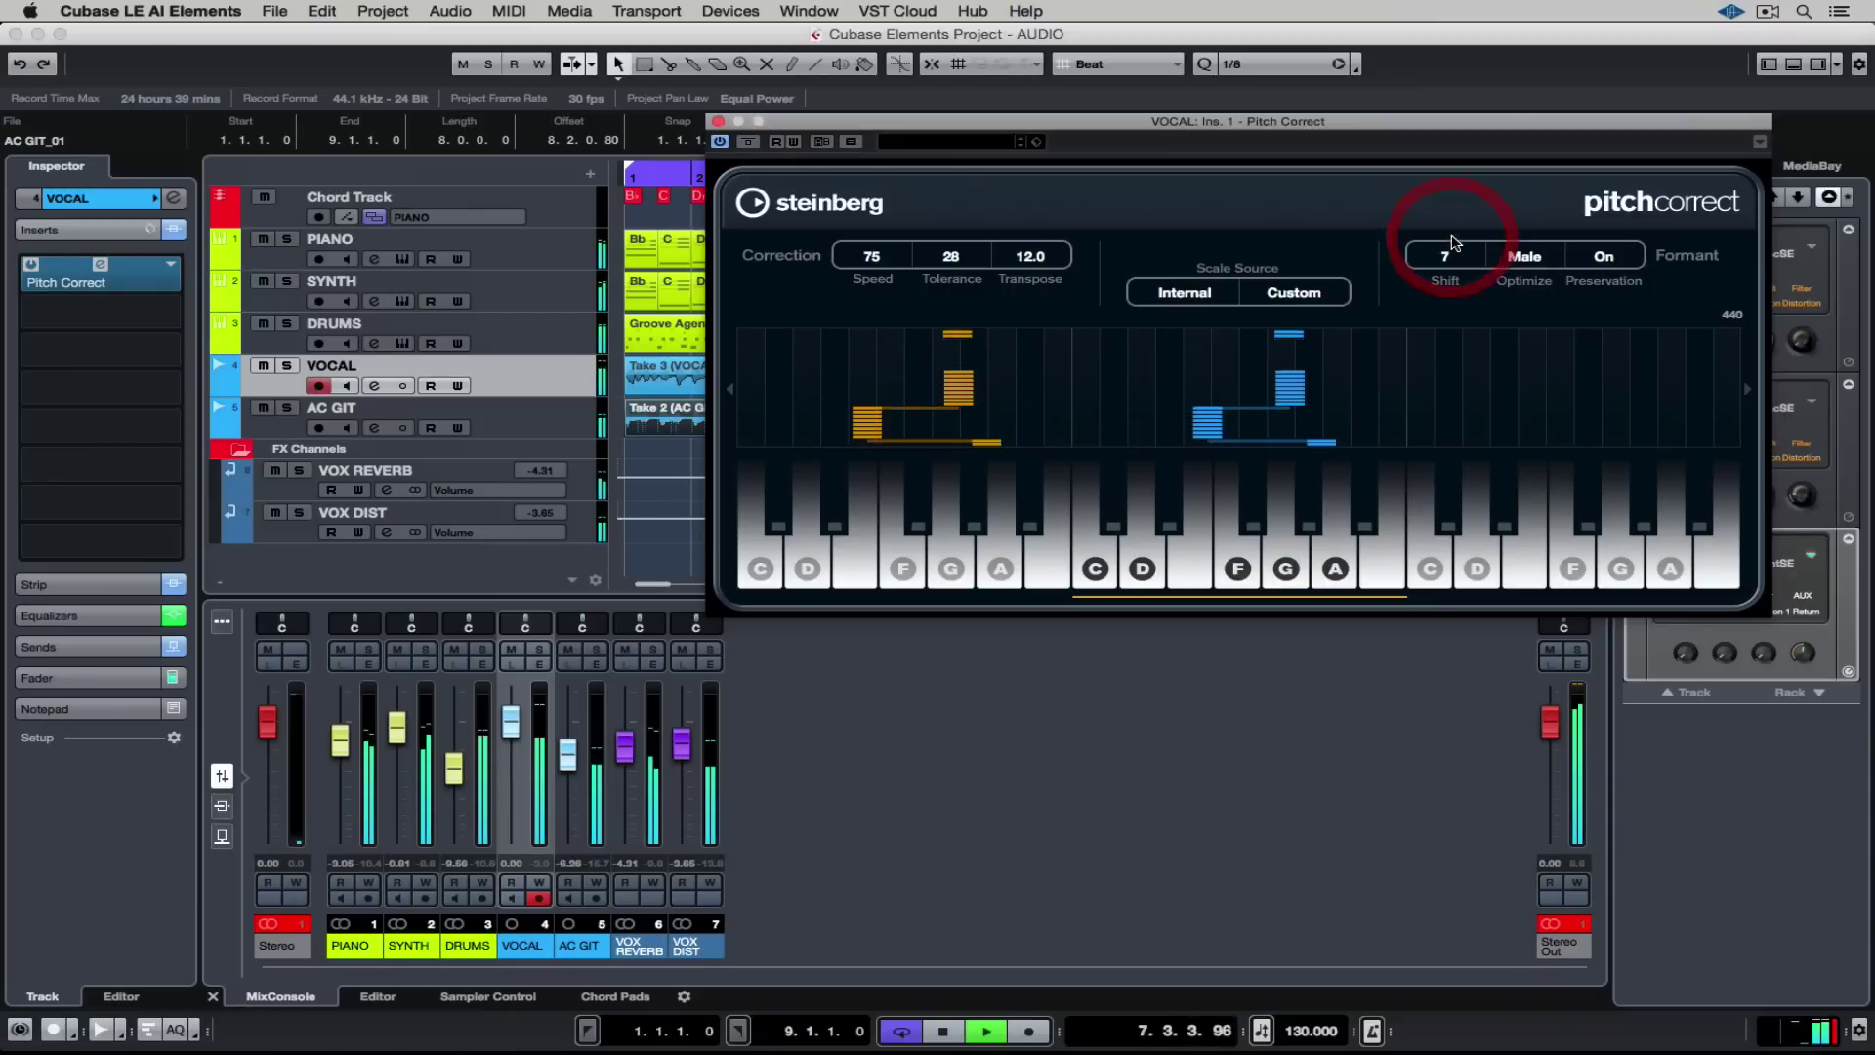
mouse_move(872, 258)
left_mouse_down()
mouse_move(872, 293)
mouse_move(953, 249)
left_mouse_up()
left_click(954, 257)
double_click(1028, 257)
type("0")
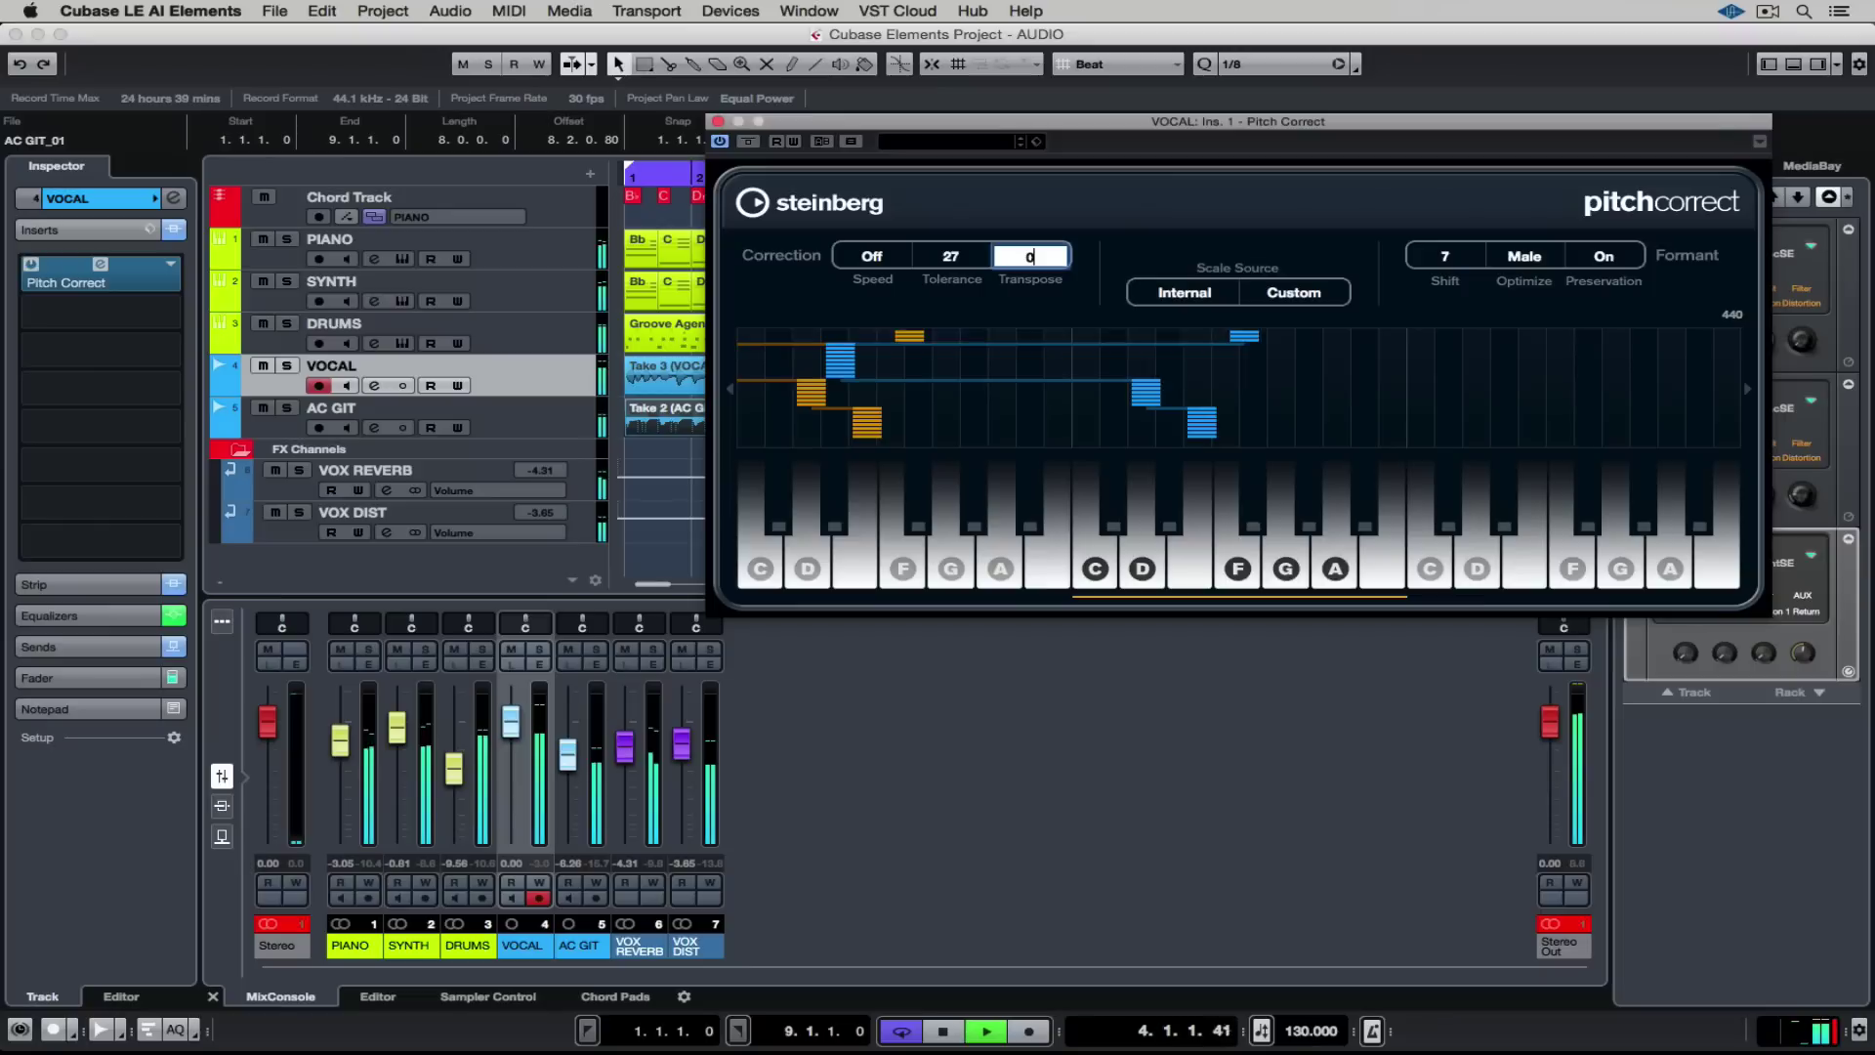
key("Return")
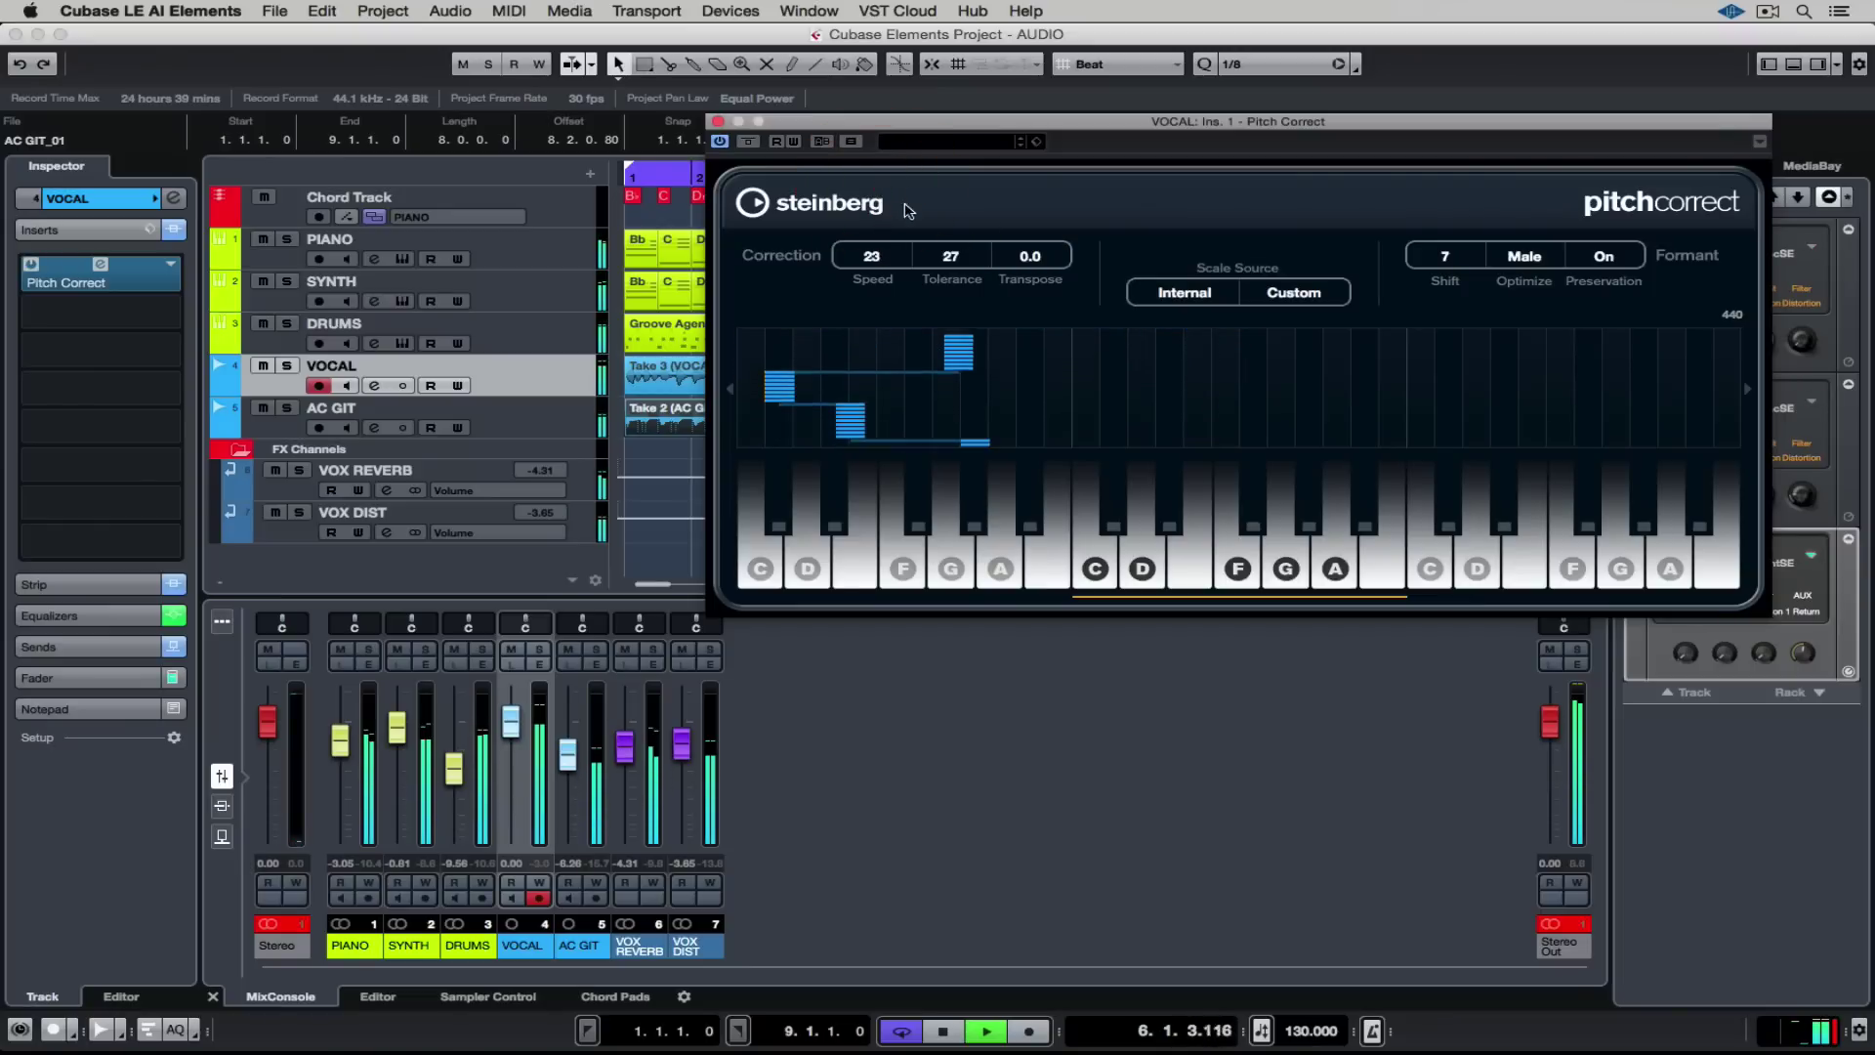
left_click_drag(871, 261, 871, 256)
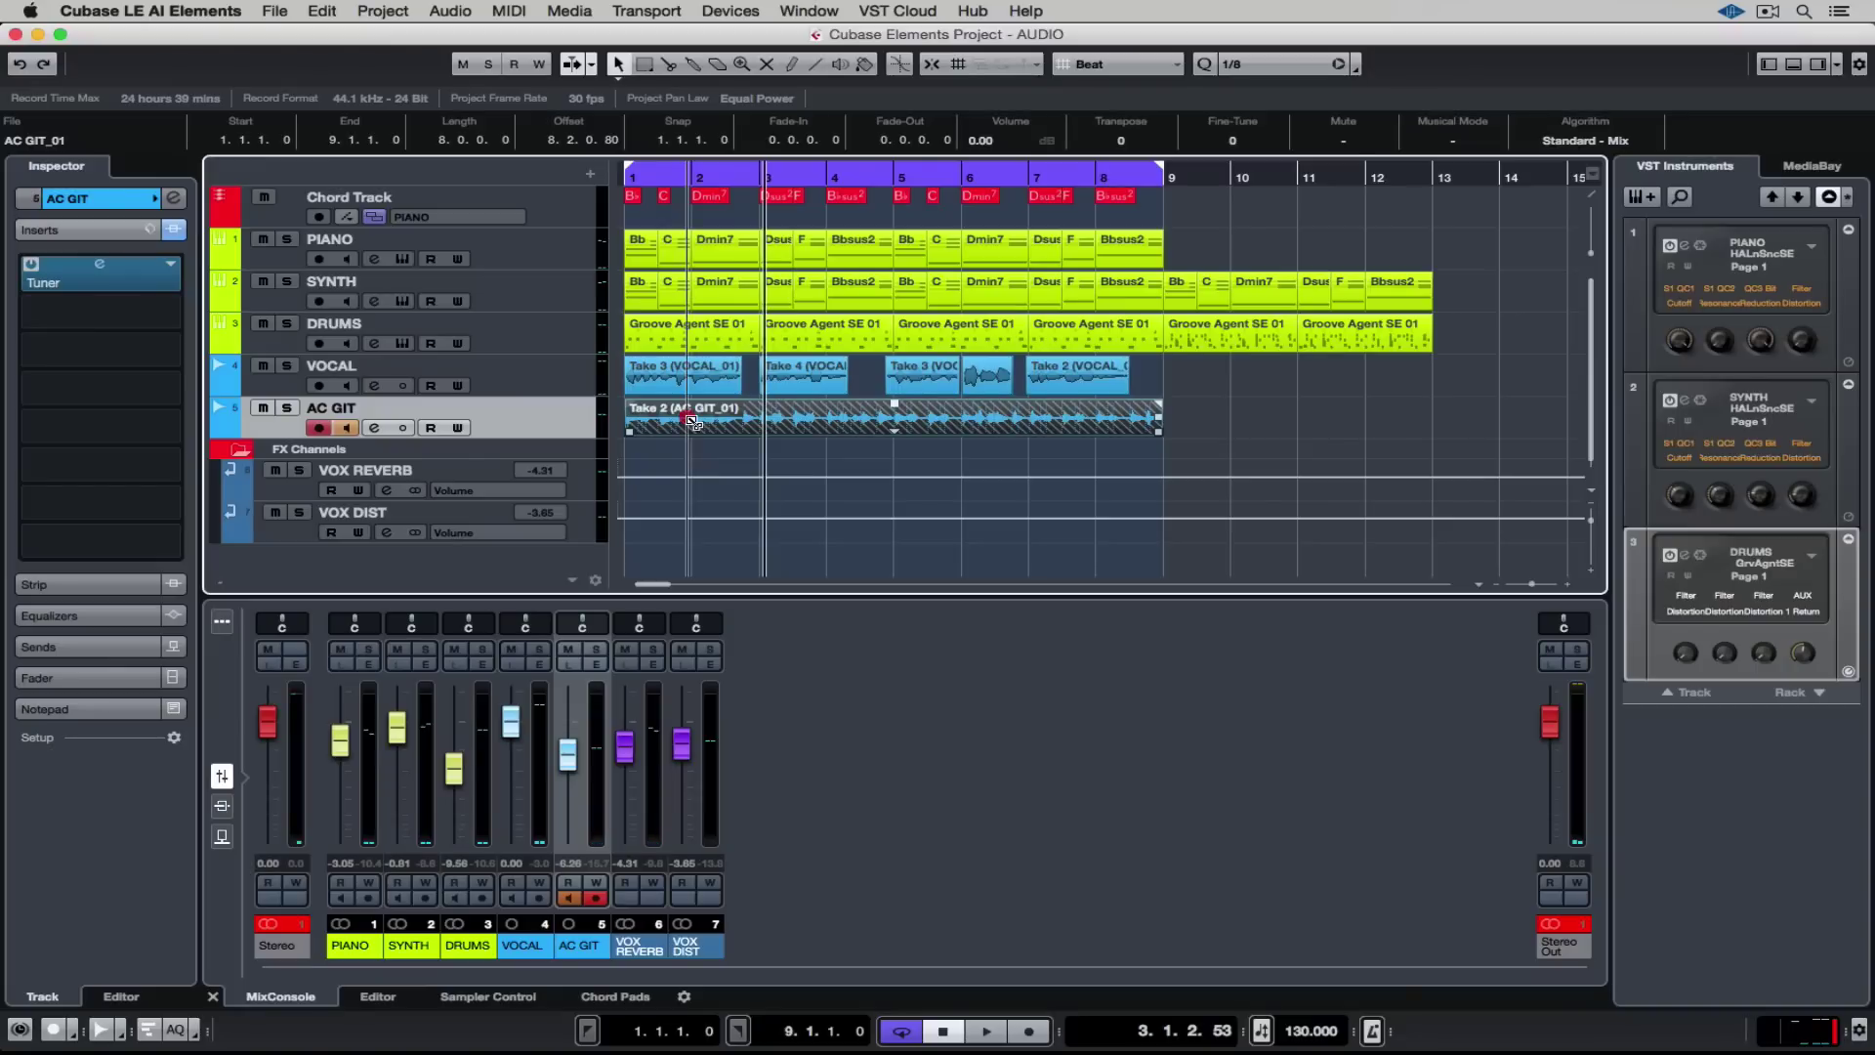
- Copy the AC GIT event to a new Audio 01 track and group both into an AC GIT group channel
mouse_move(667, 535)
left_mouse_down()
mouse_move(561, 461)
mouse_move(559, 436)
left_mouse_up()
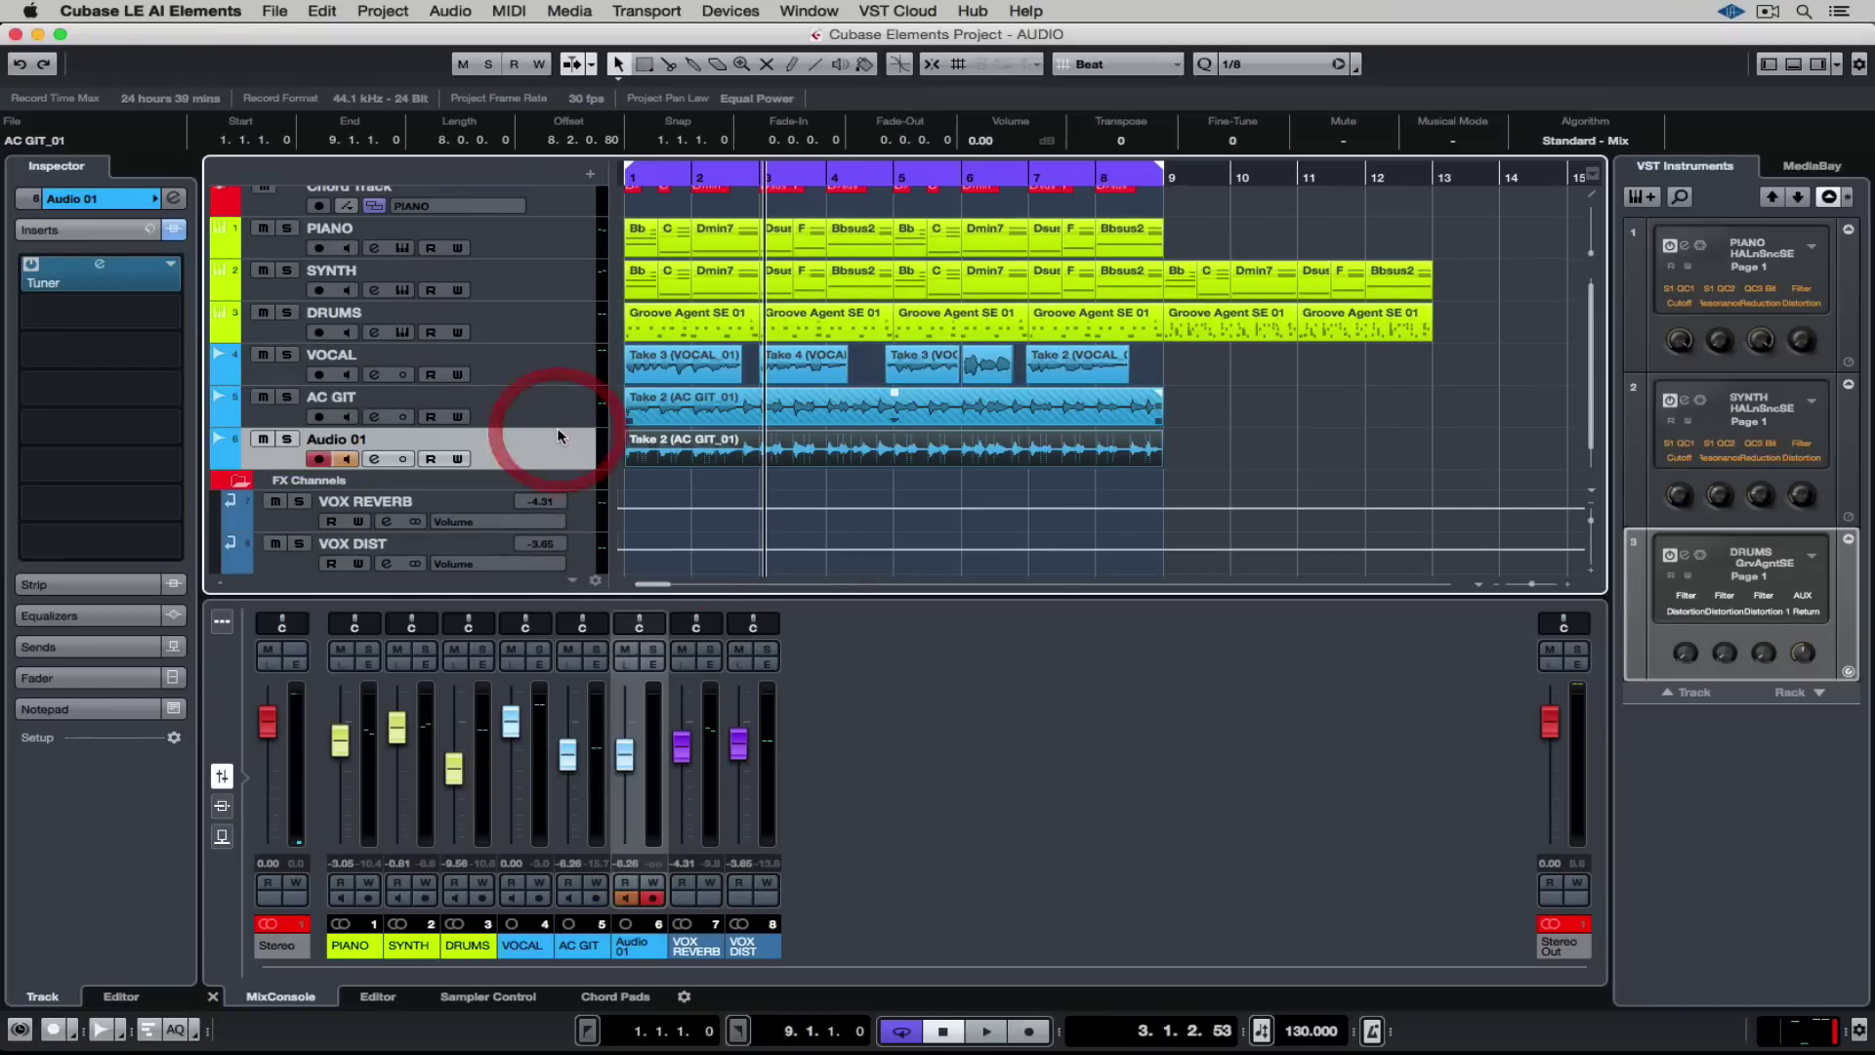
key("Home")
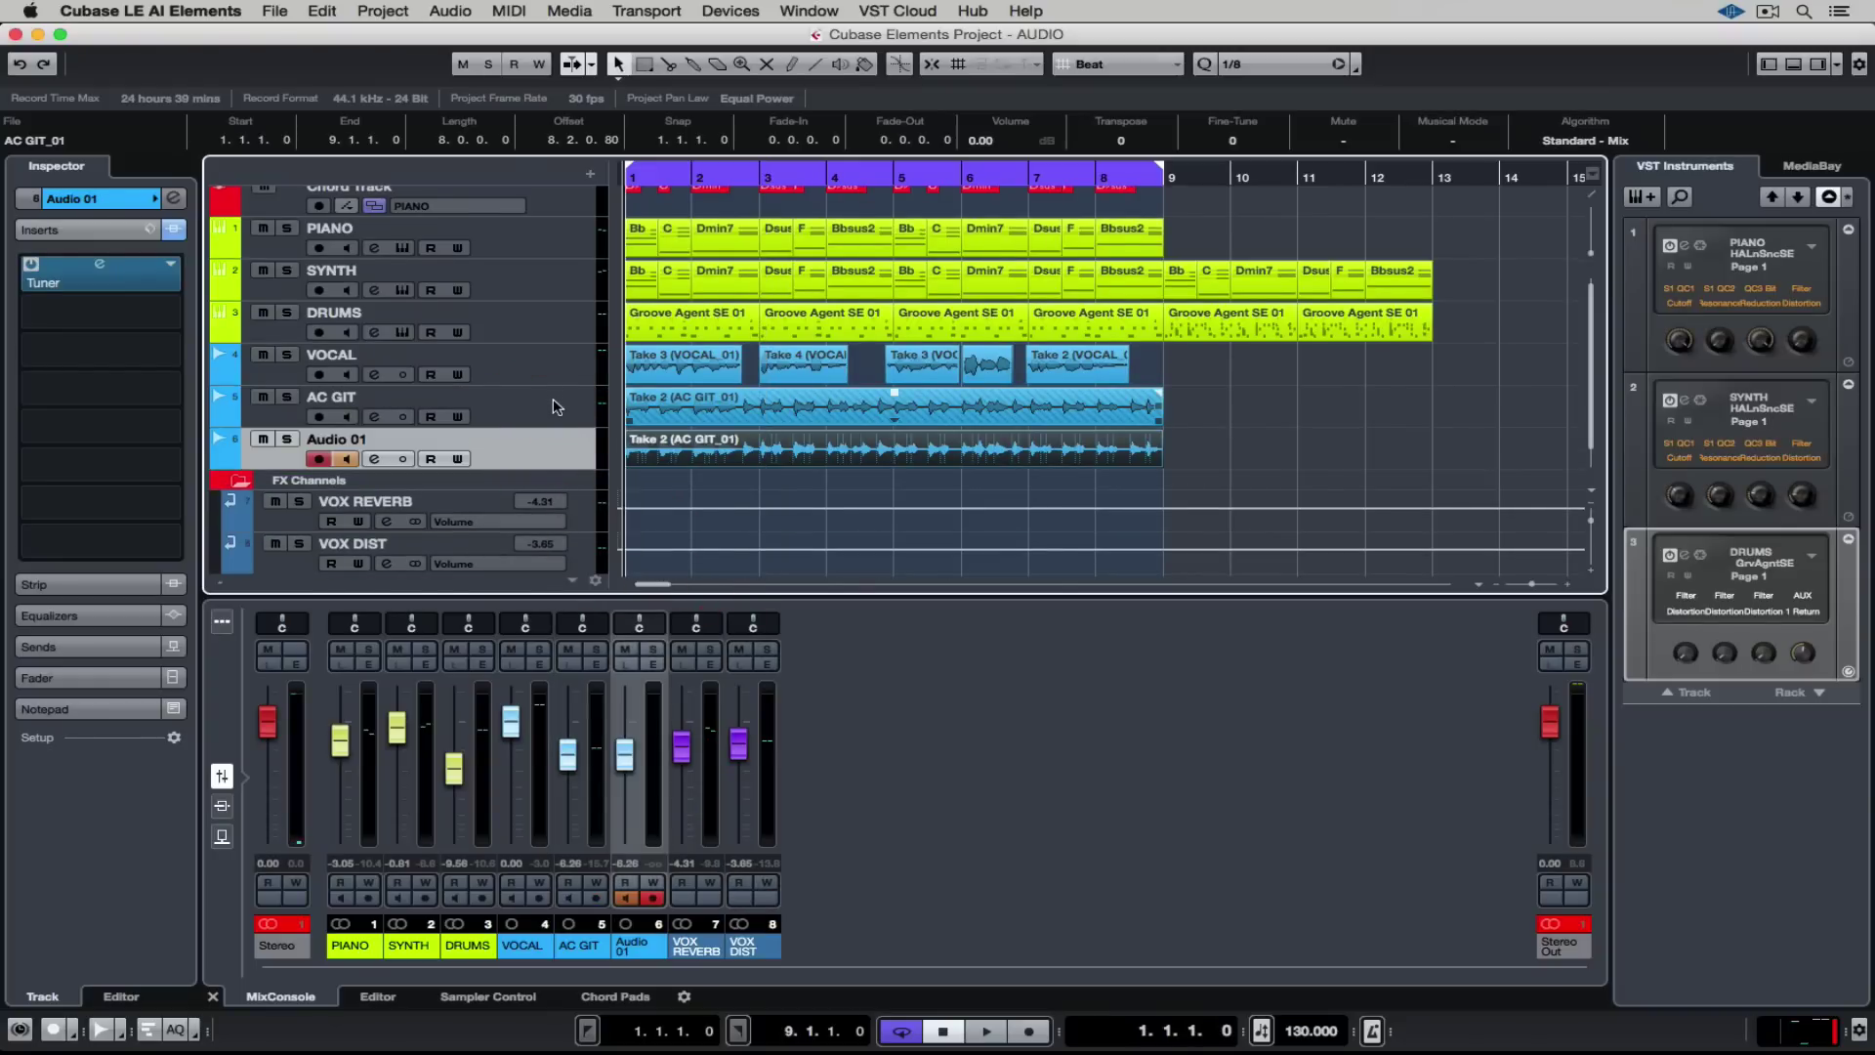
left_click(554, 405)
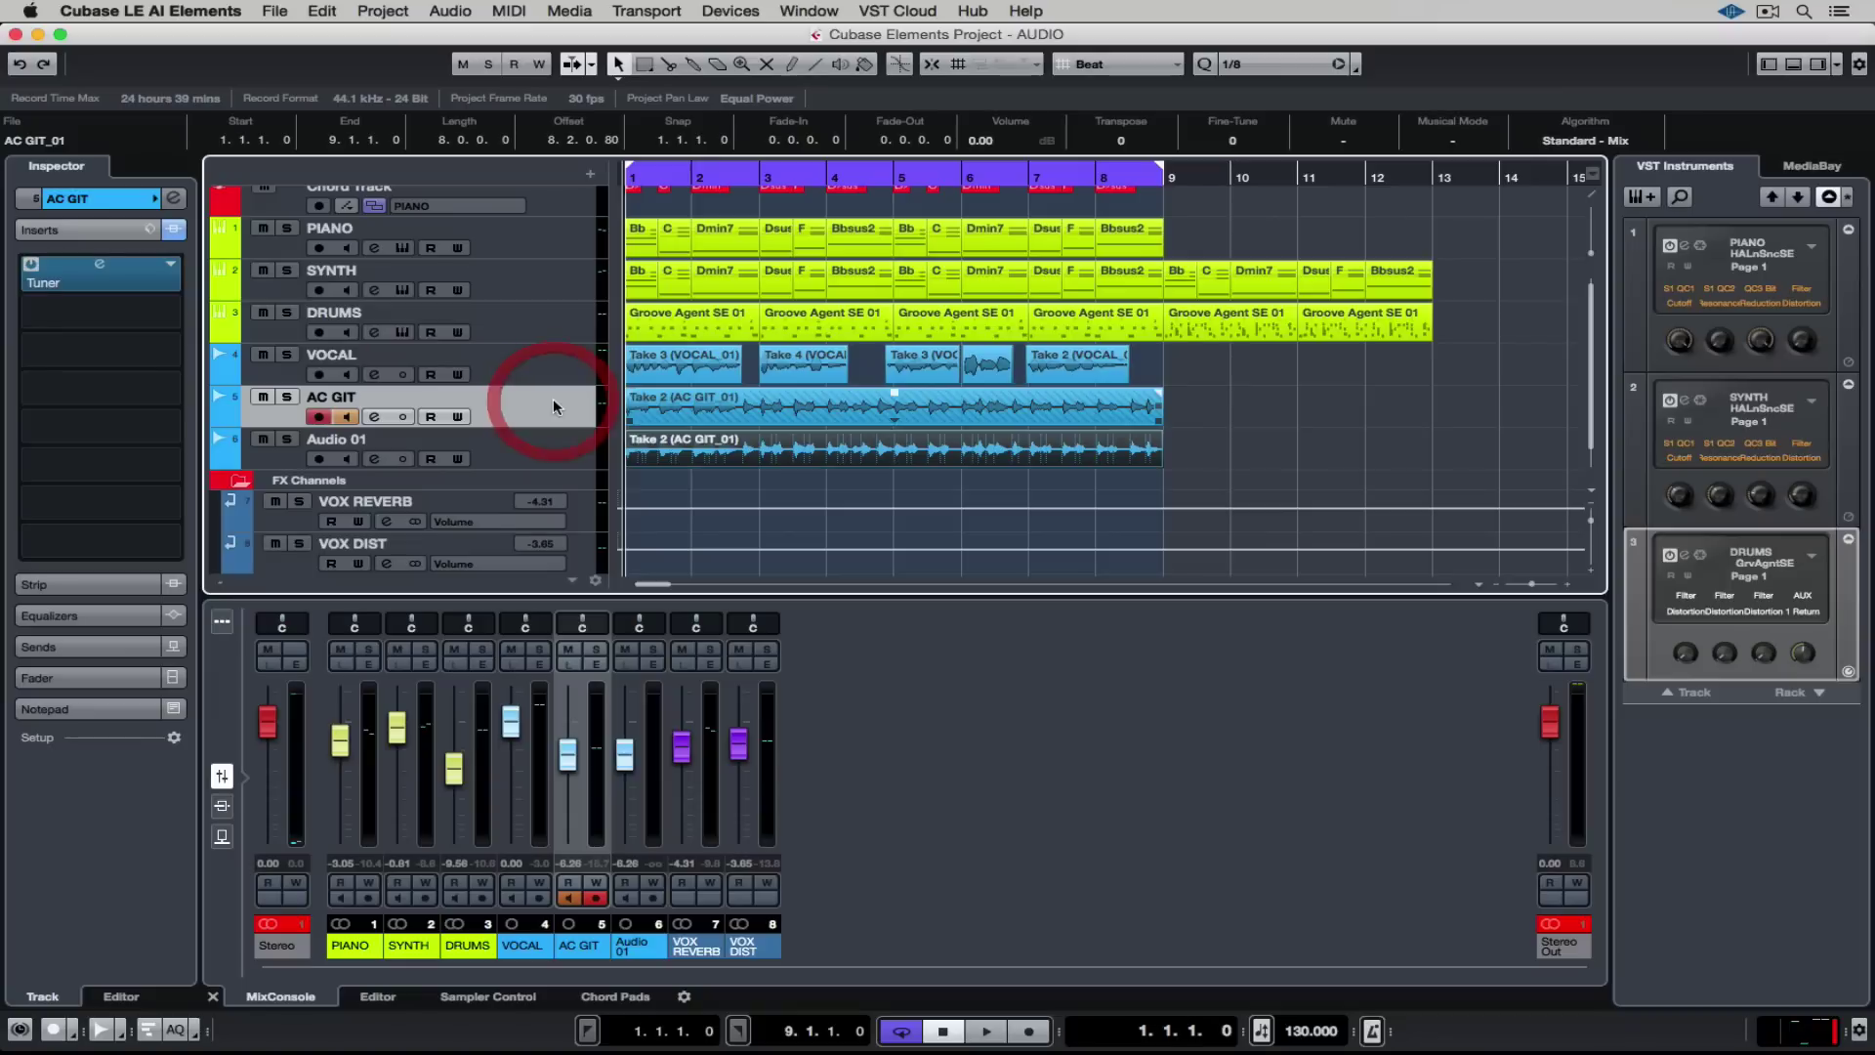
left_click(545, 455, "shift")
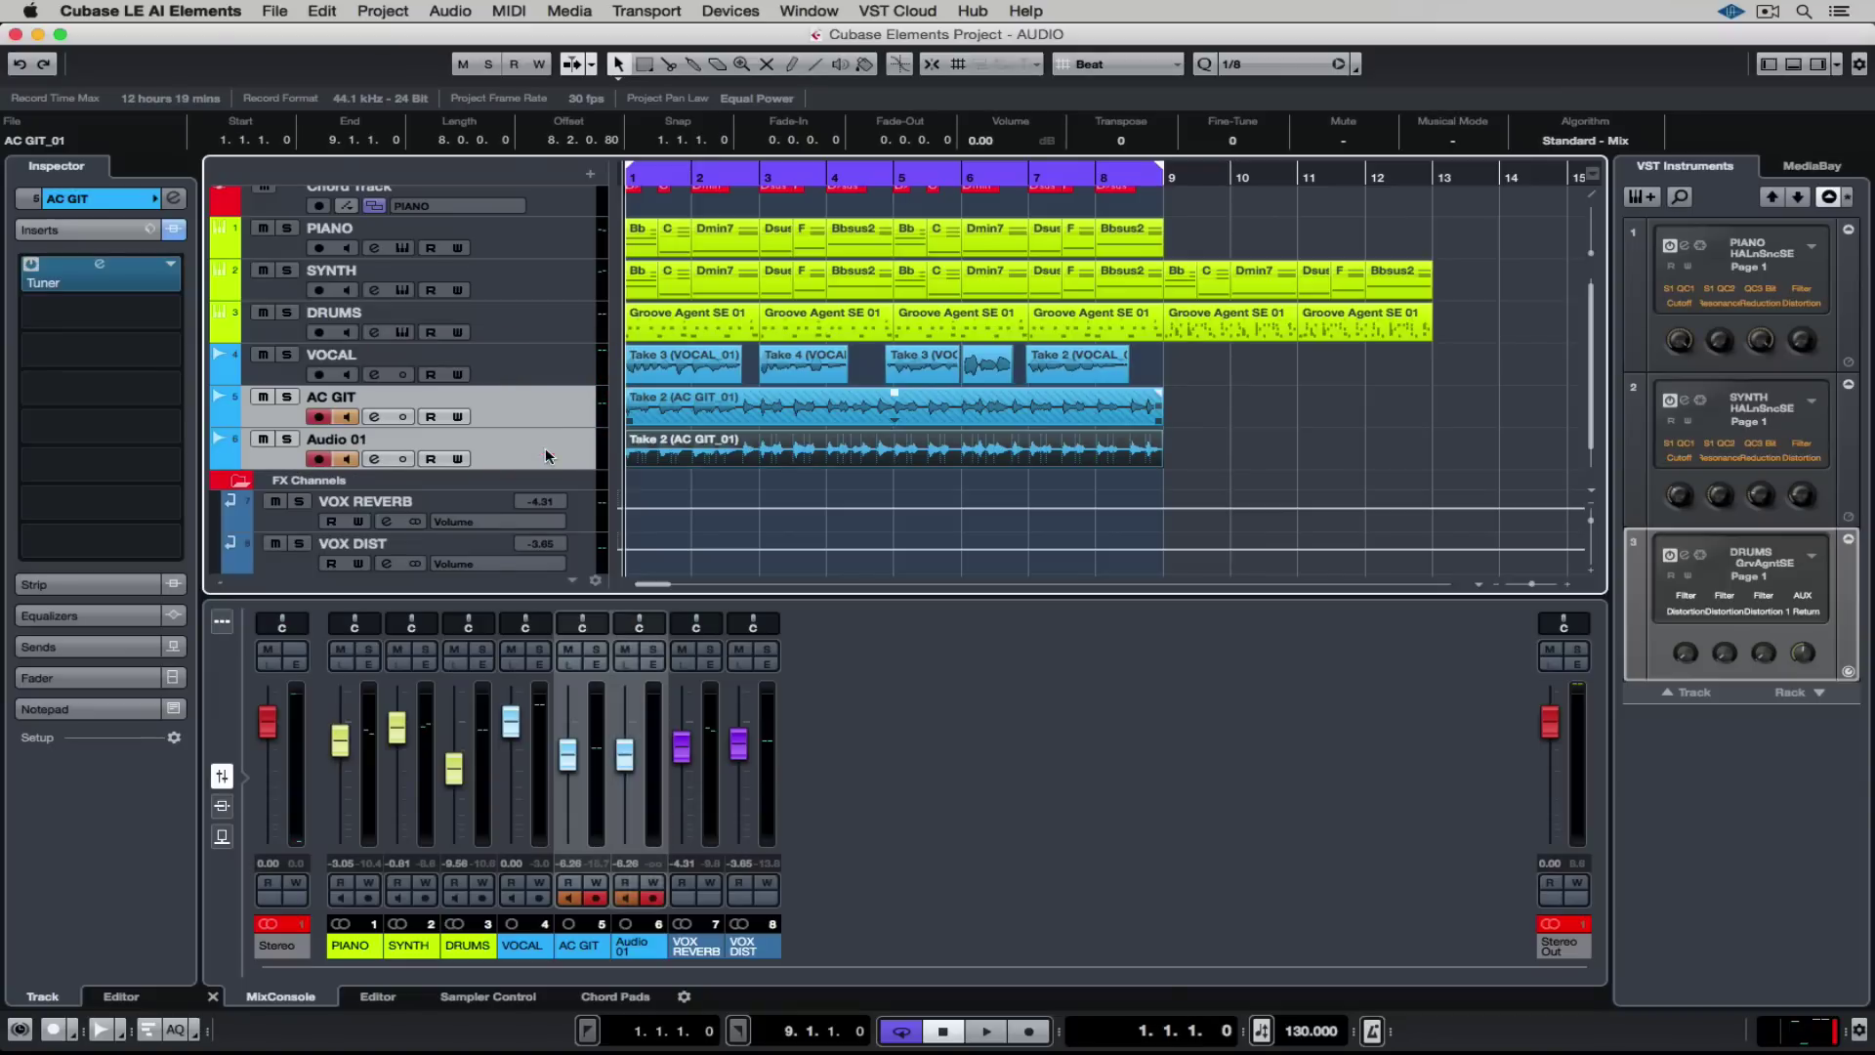
right_click(621, 707)
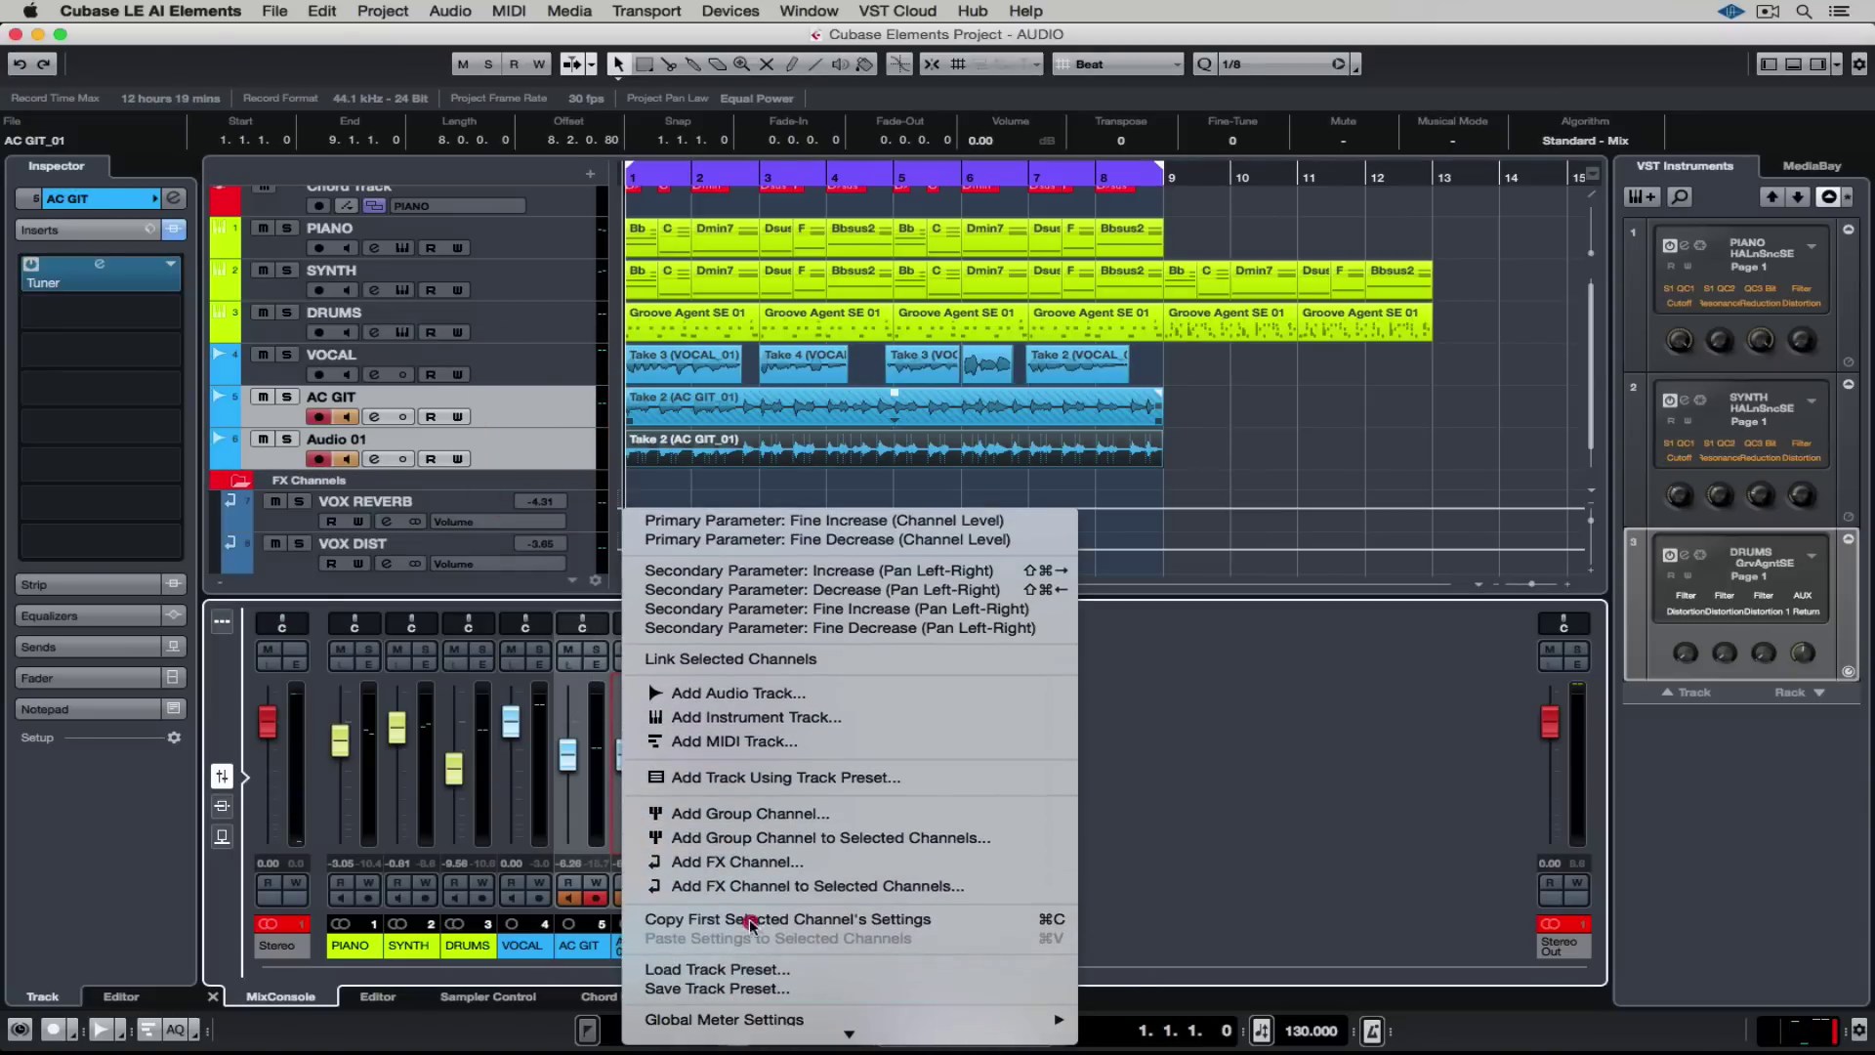
left_click(738, 847)
type("AC GIT")
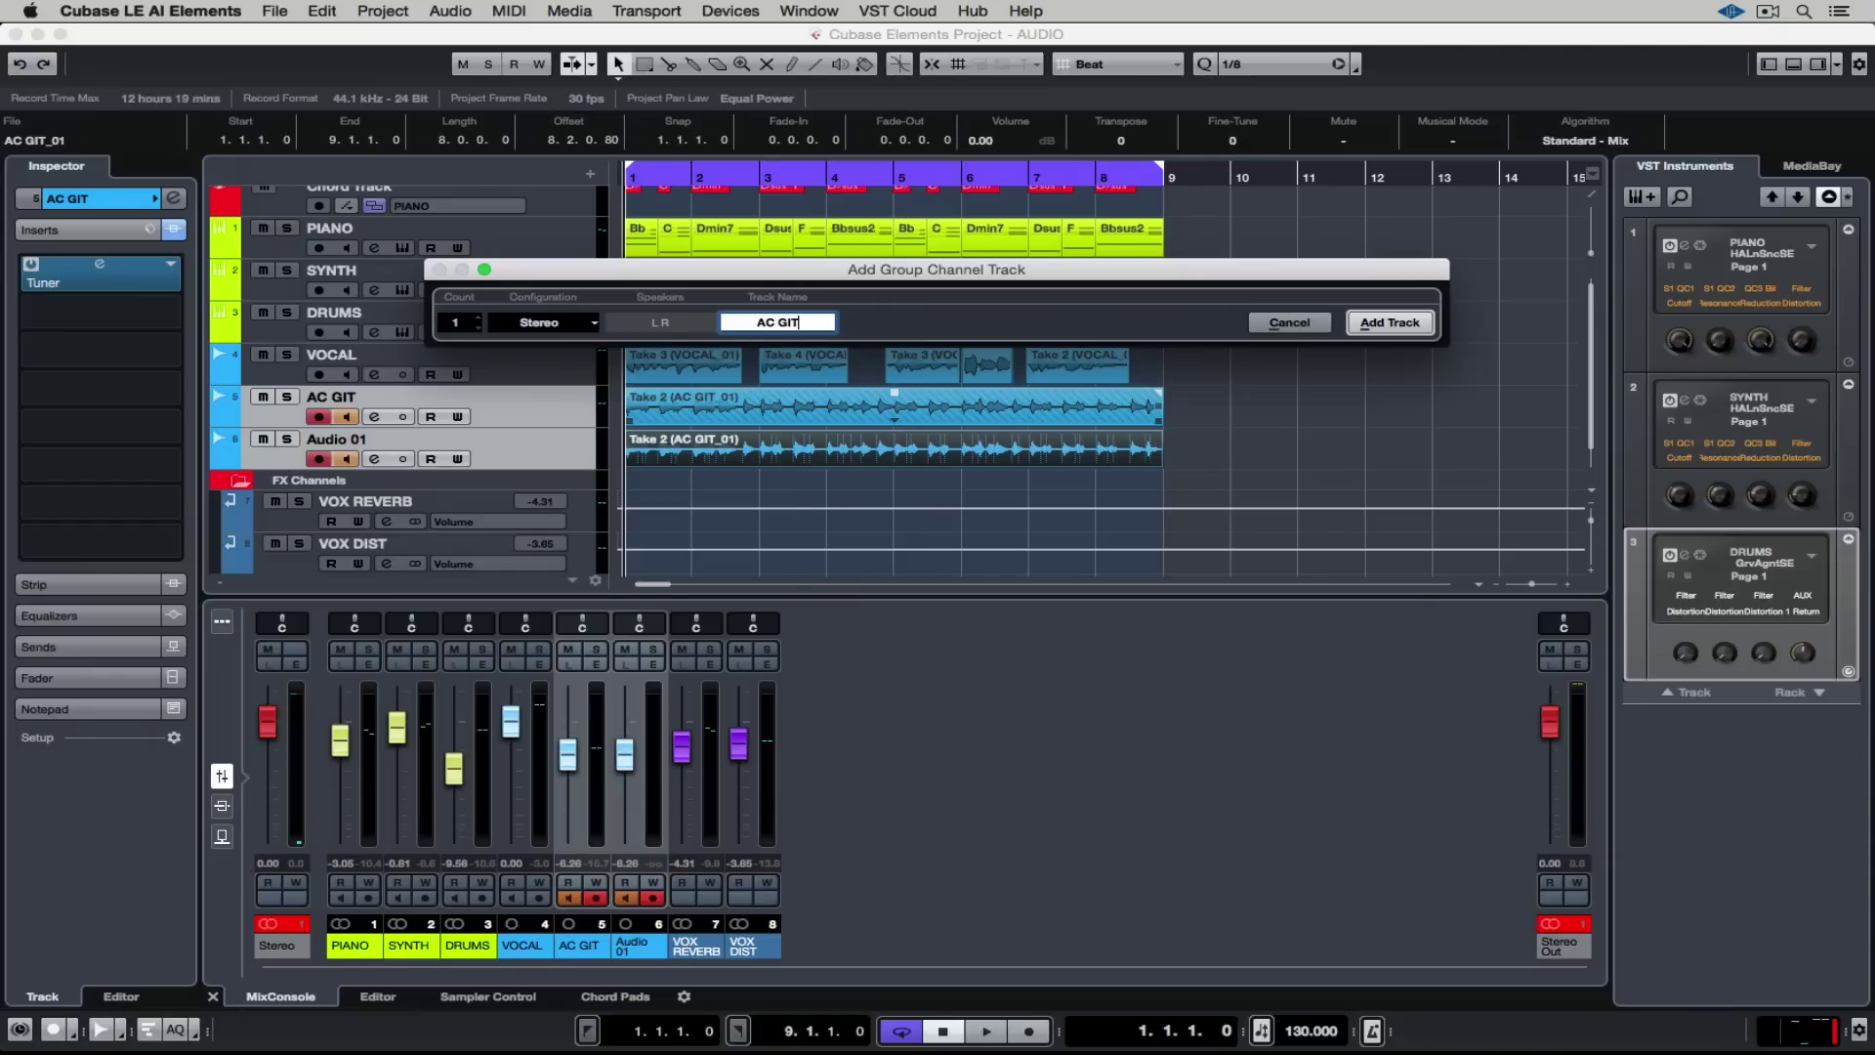
key("Return")
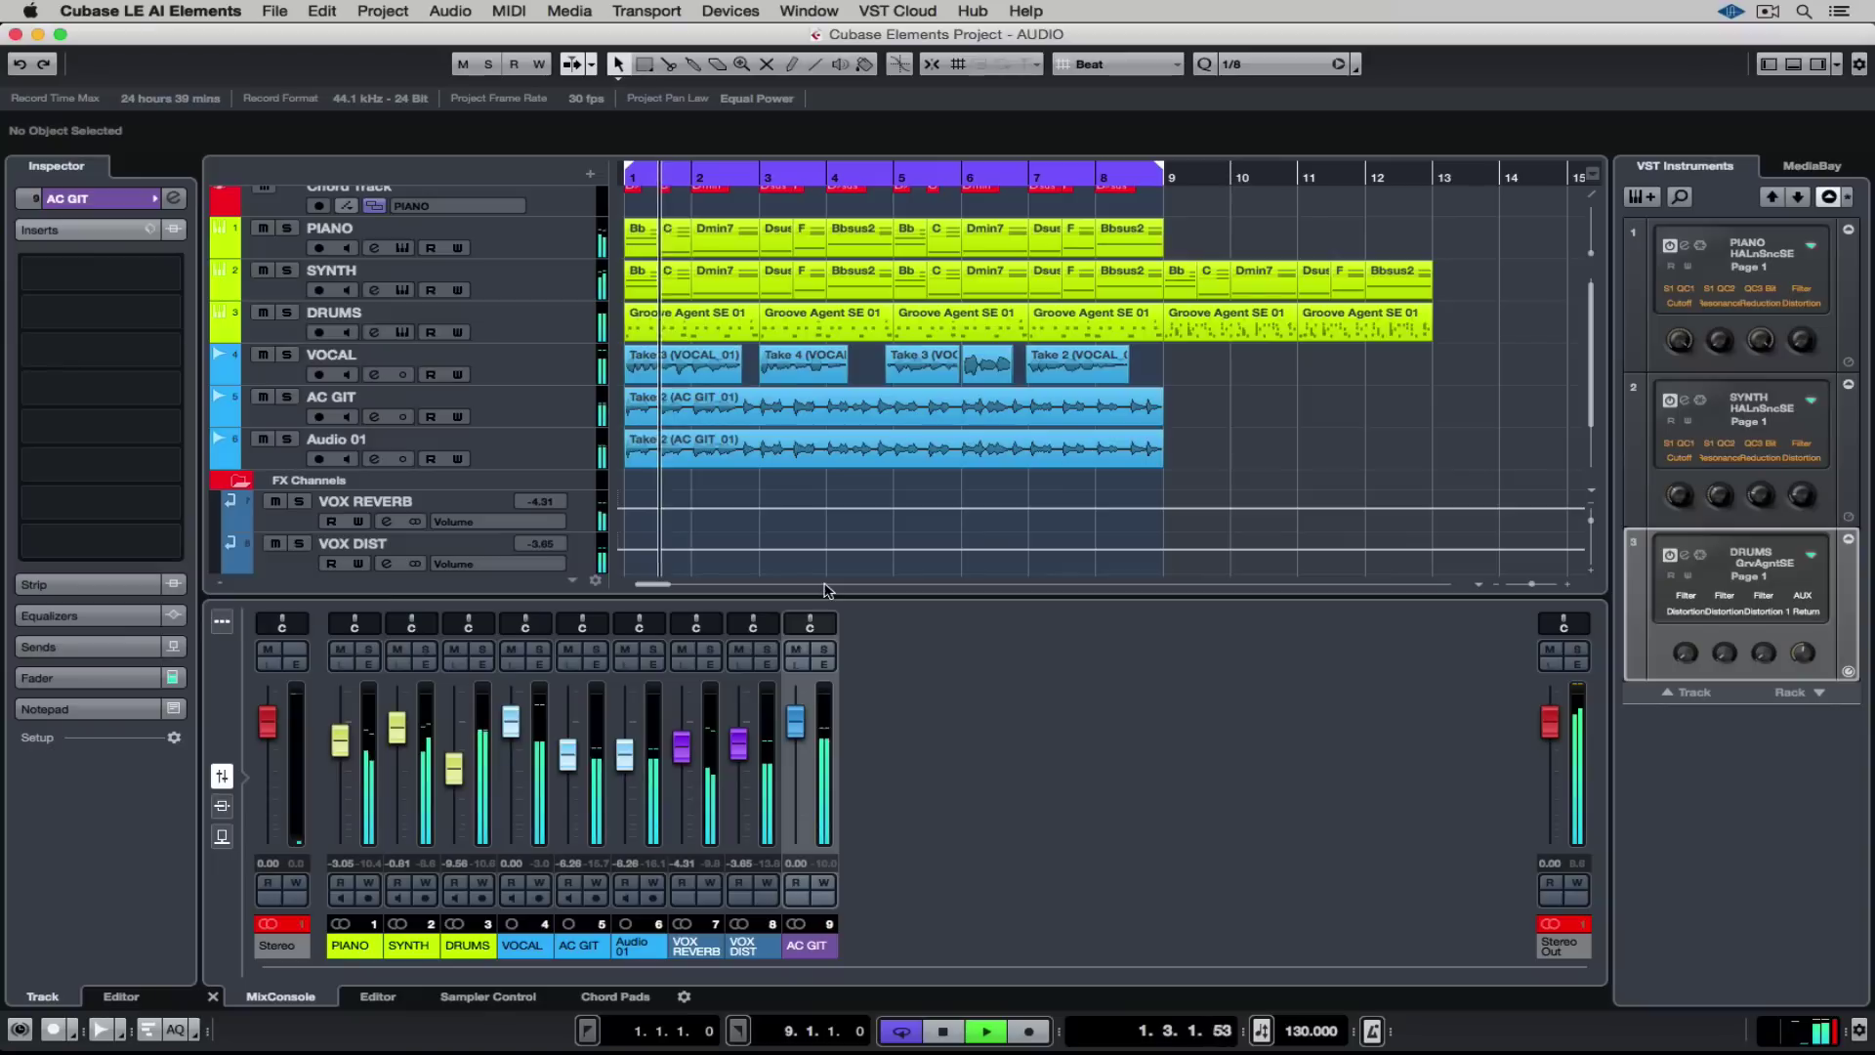
- Pan AC GIT left and Audio 01 right, and set the AC GIT group to 2.55 dB
left_click(583, 945)
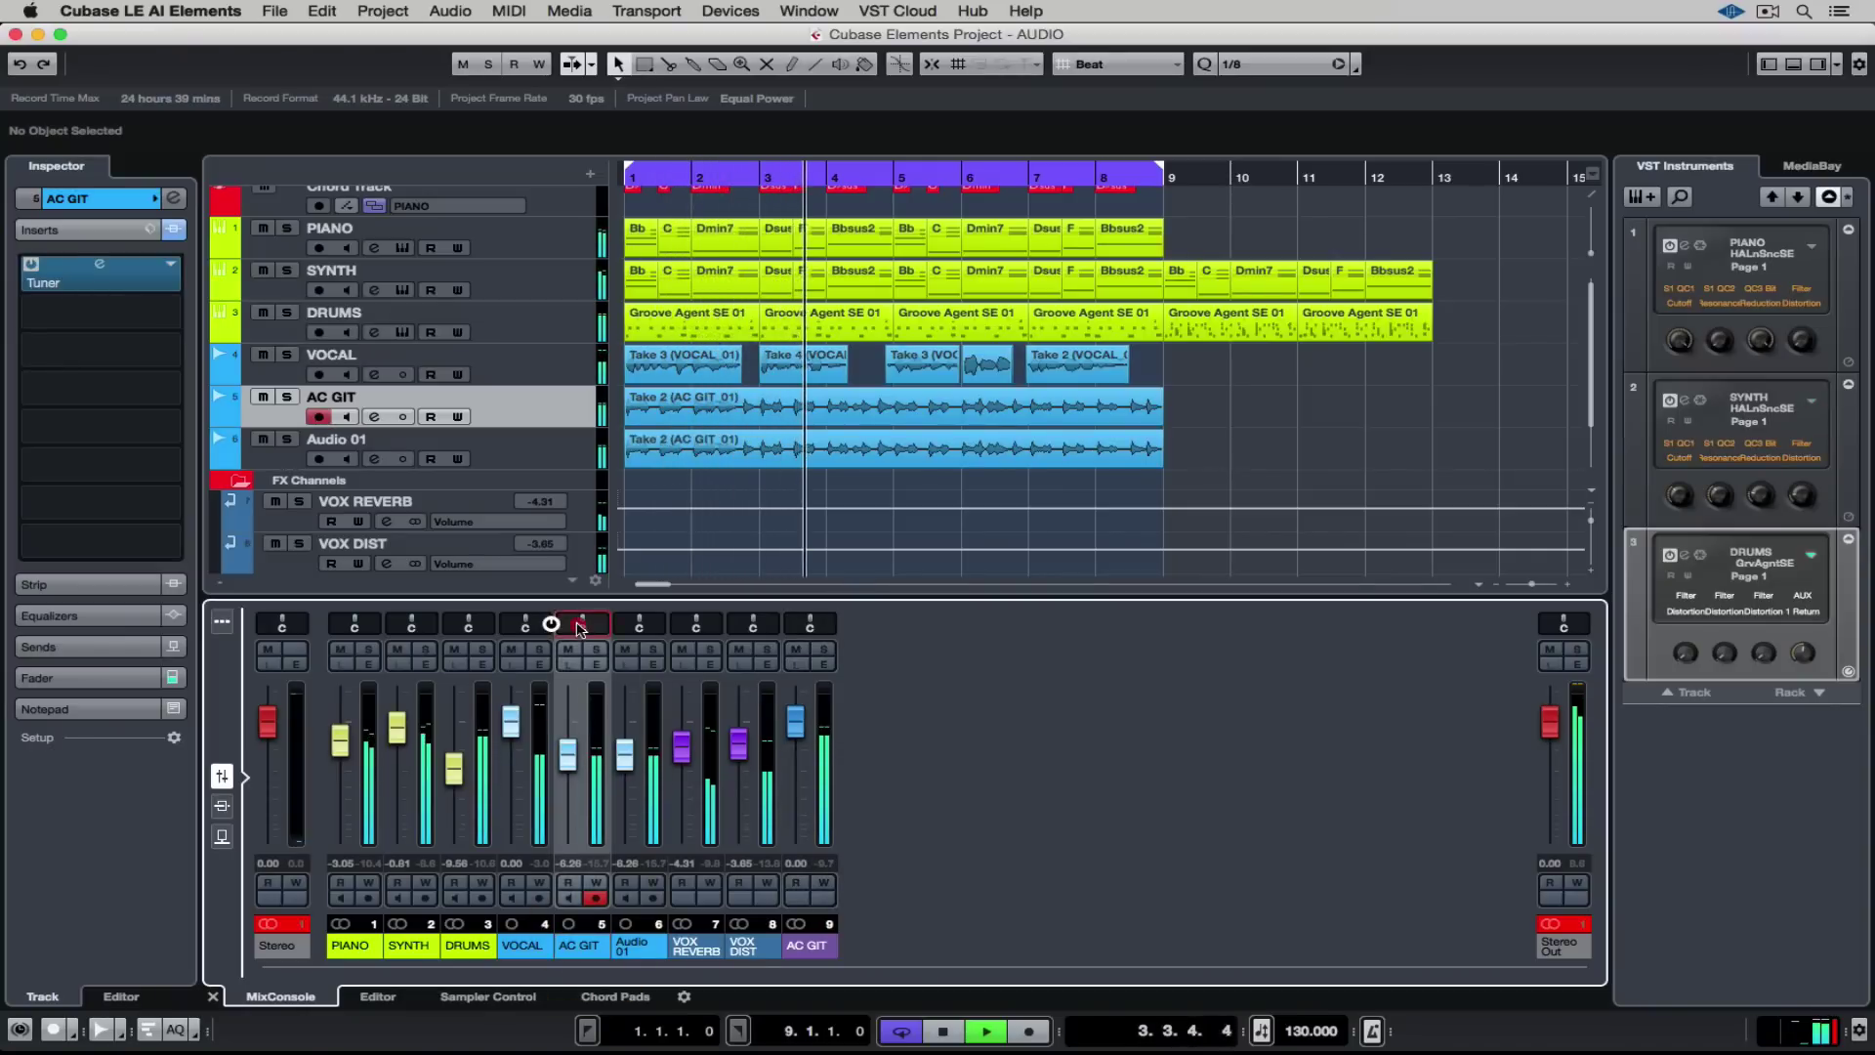
mouse_move(582, 625)
left_mouse_down()
mouse_move(559, 628)
mouse_move(673, 633)
left_mouse_up()
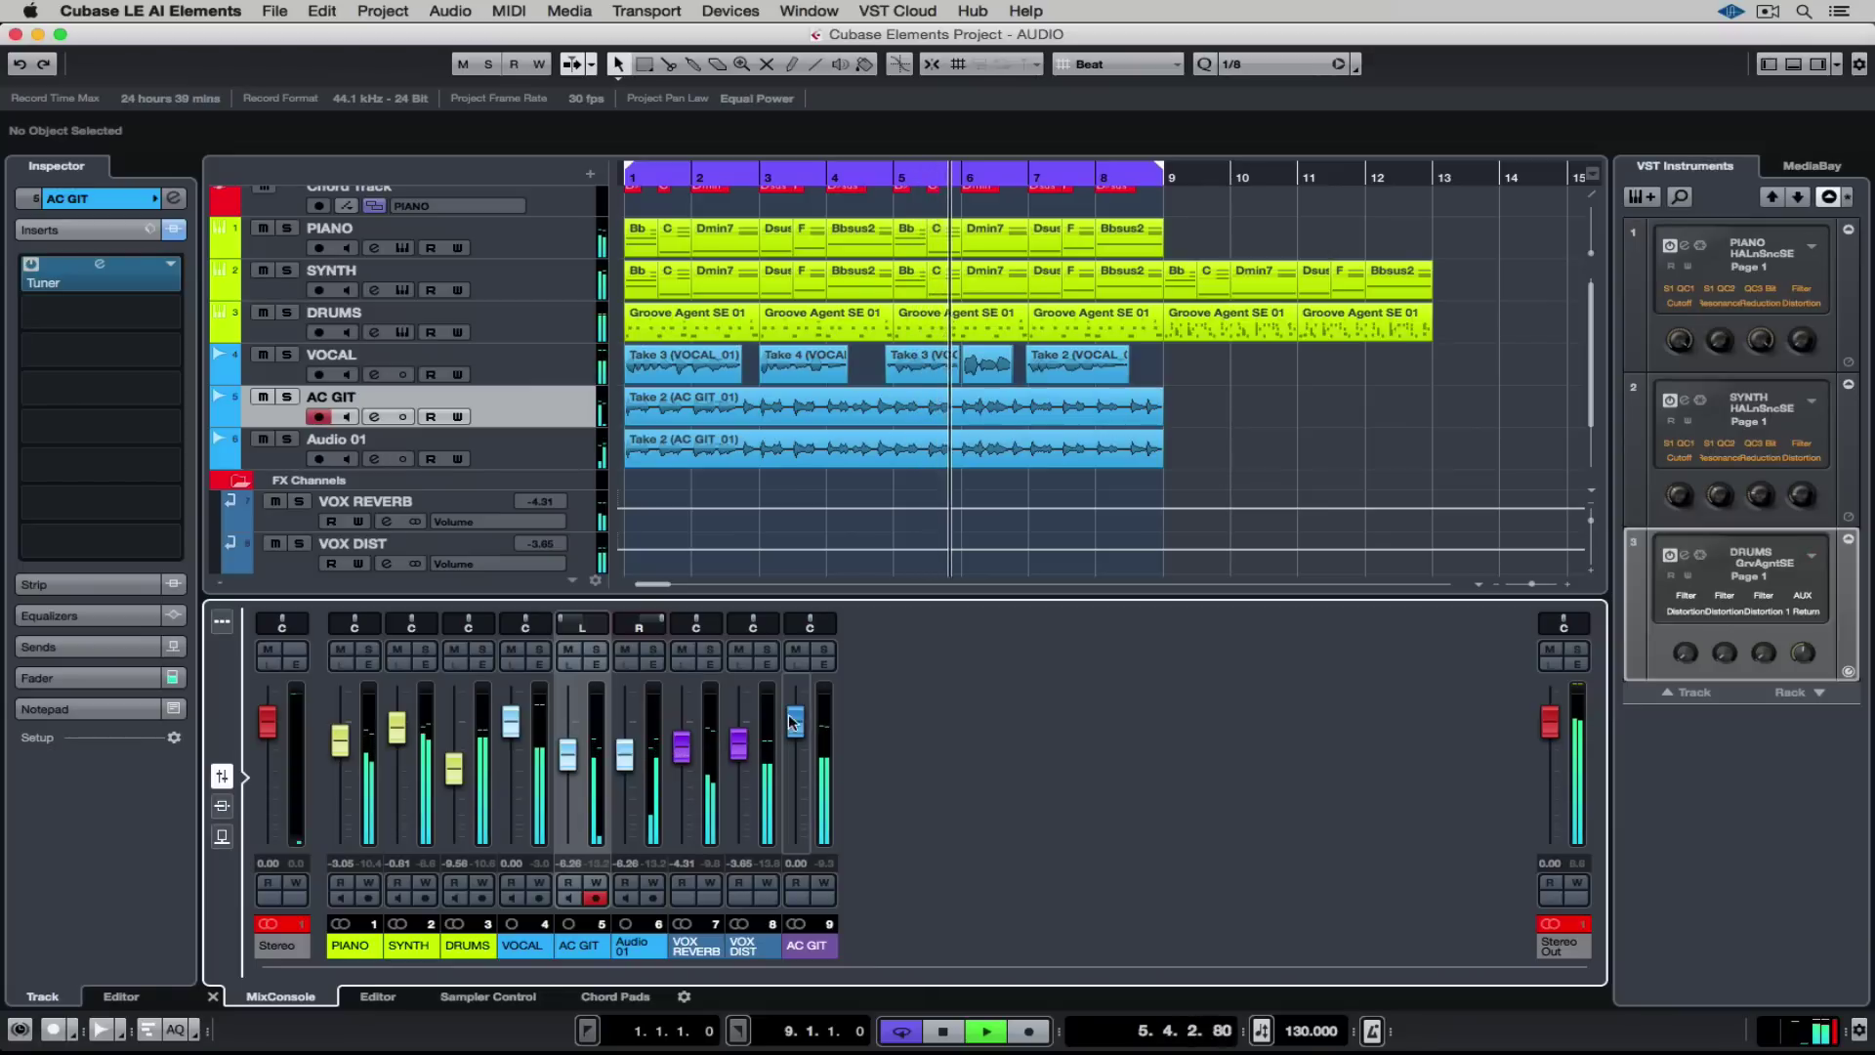
mouse_move(796, 722)
left_mouse_down()
mouse_move(798, 803)
mouse_move(796, 713)
left_mouse_up()
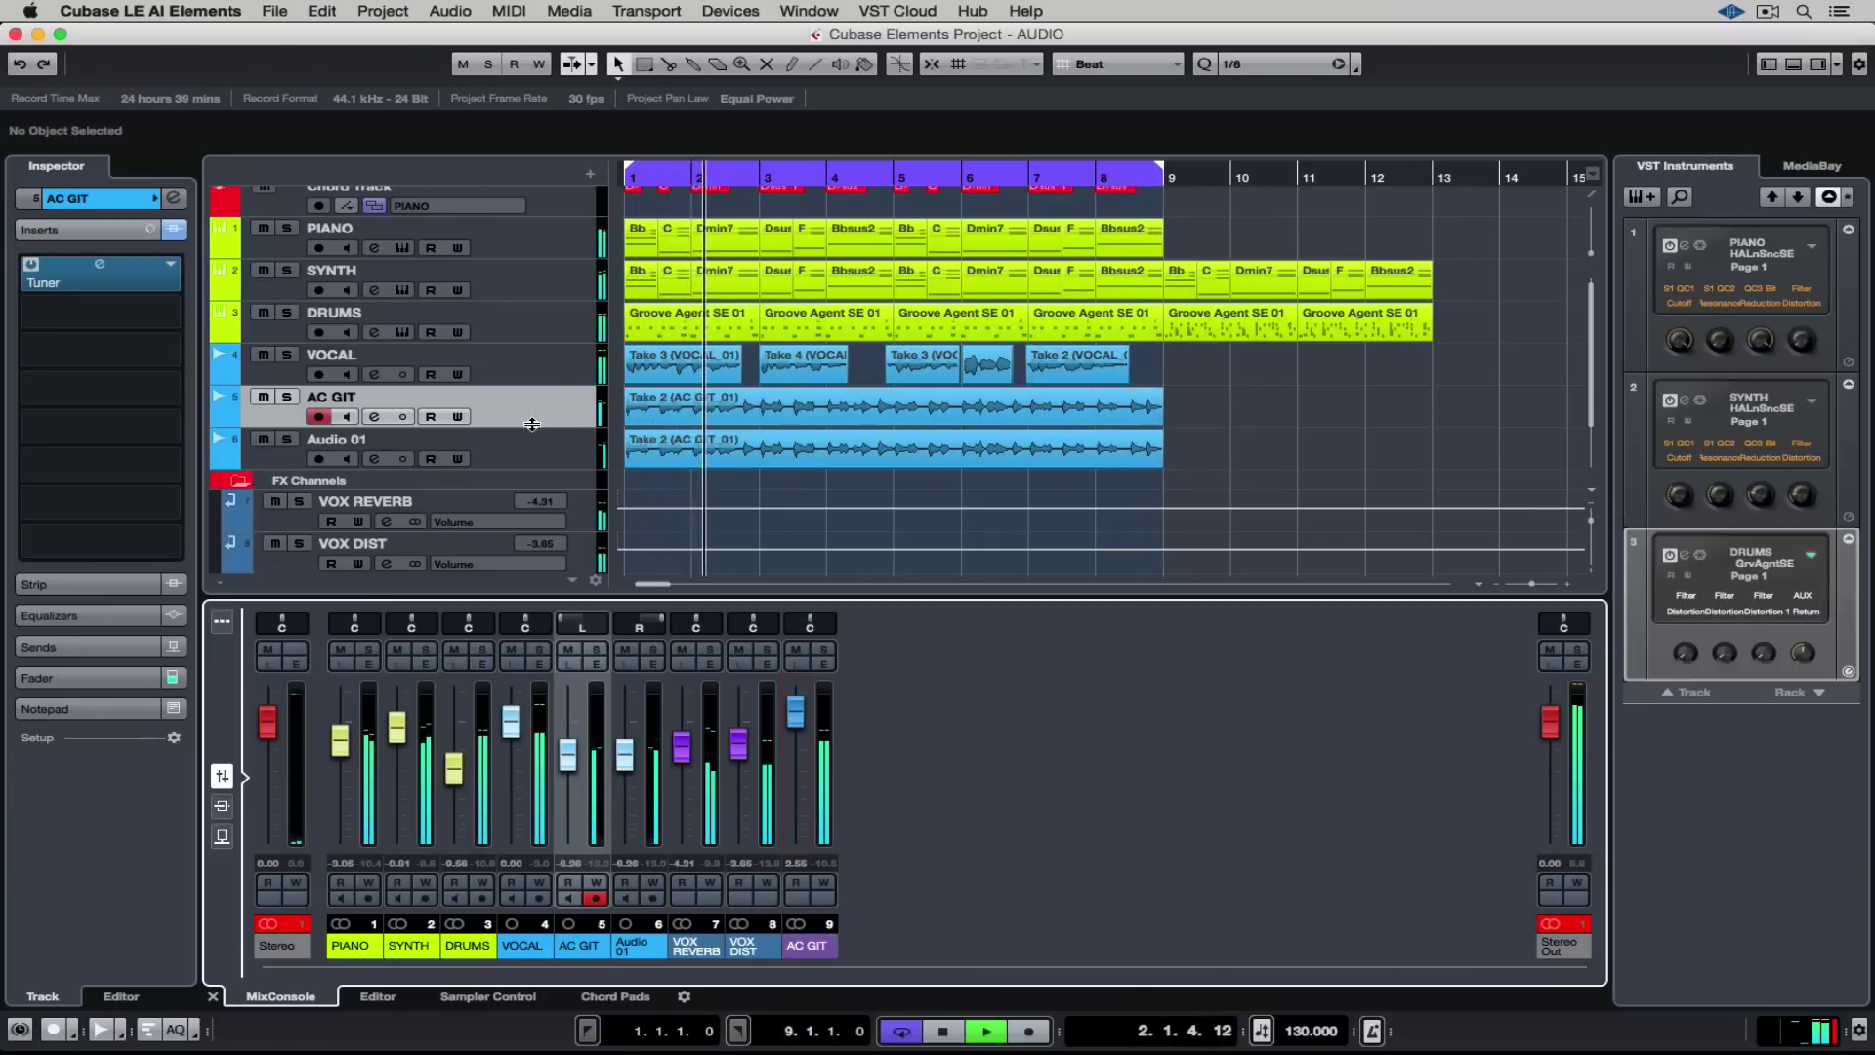
scroll(535, 437, "down", 3)
left_click(424, 502)
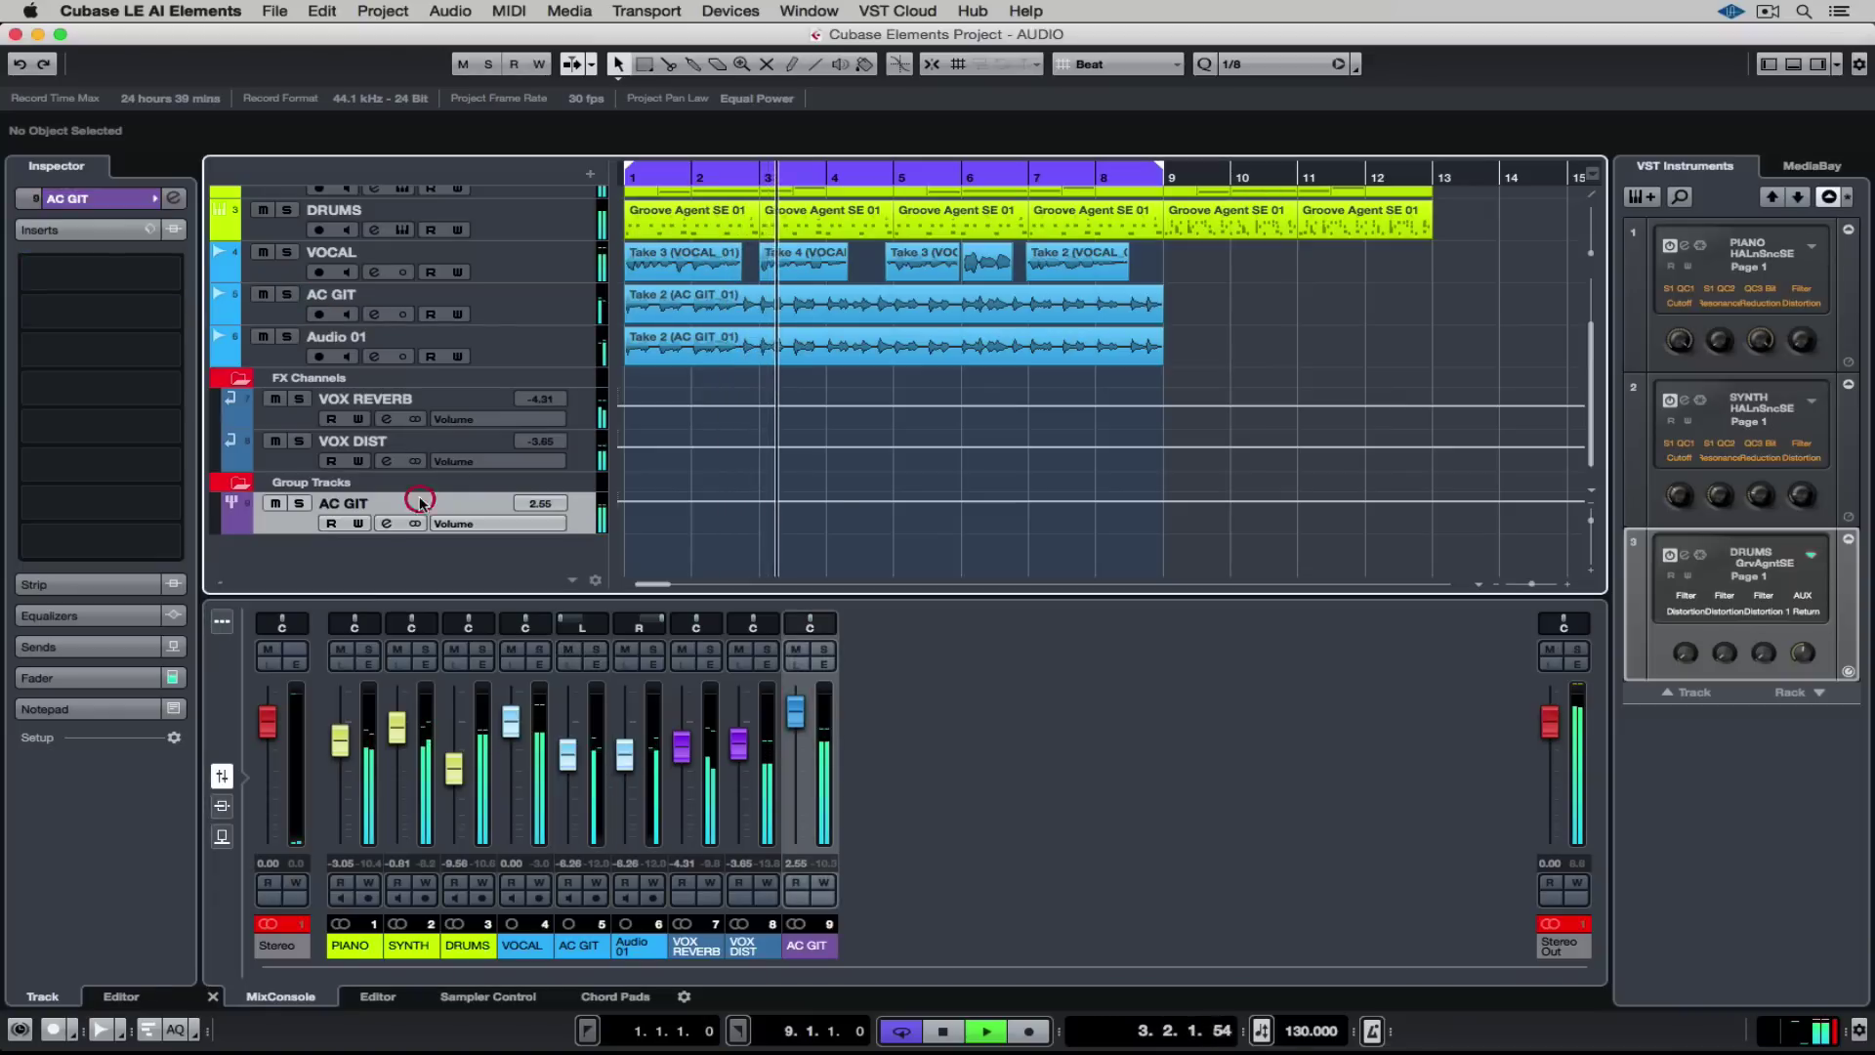
- Browse track presets for the AC GIT group, then open its channel settings instead
right_click(423, 501)
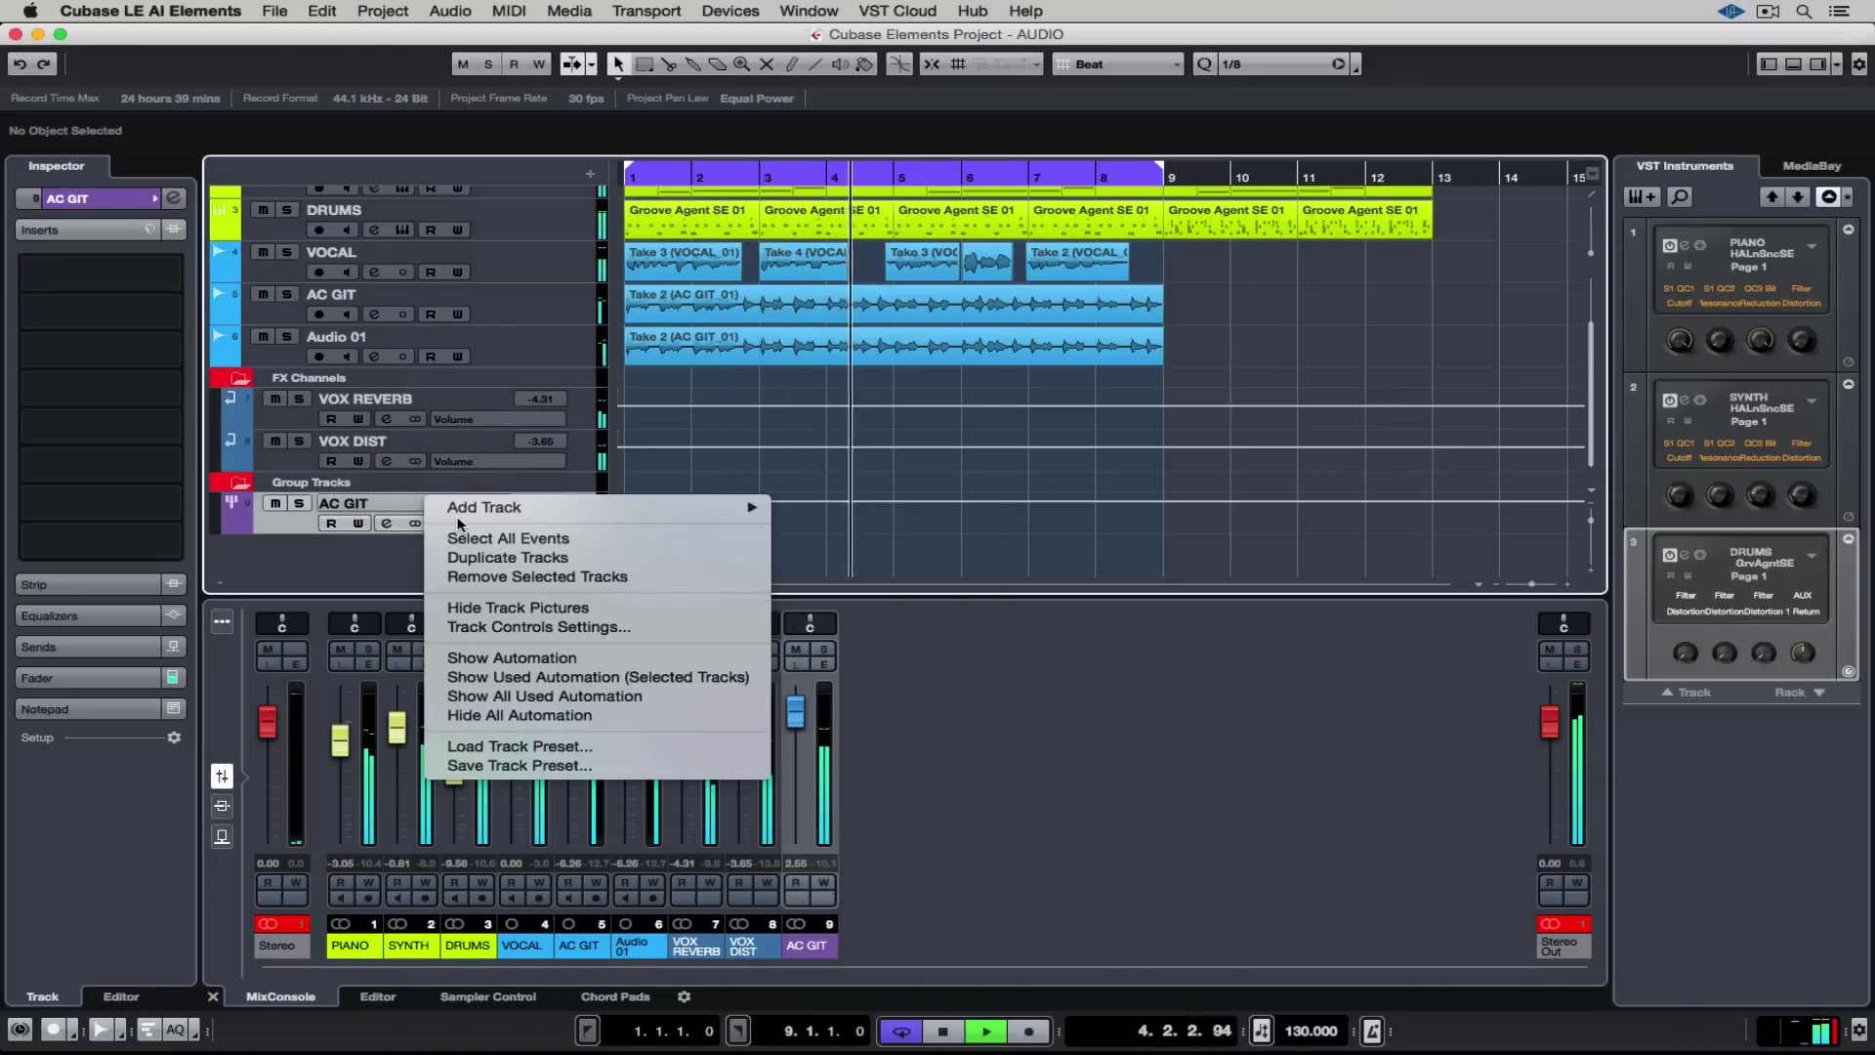
left_click(517, 747)
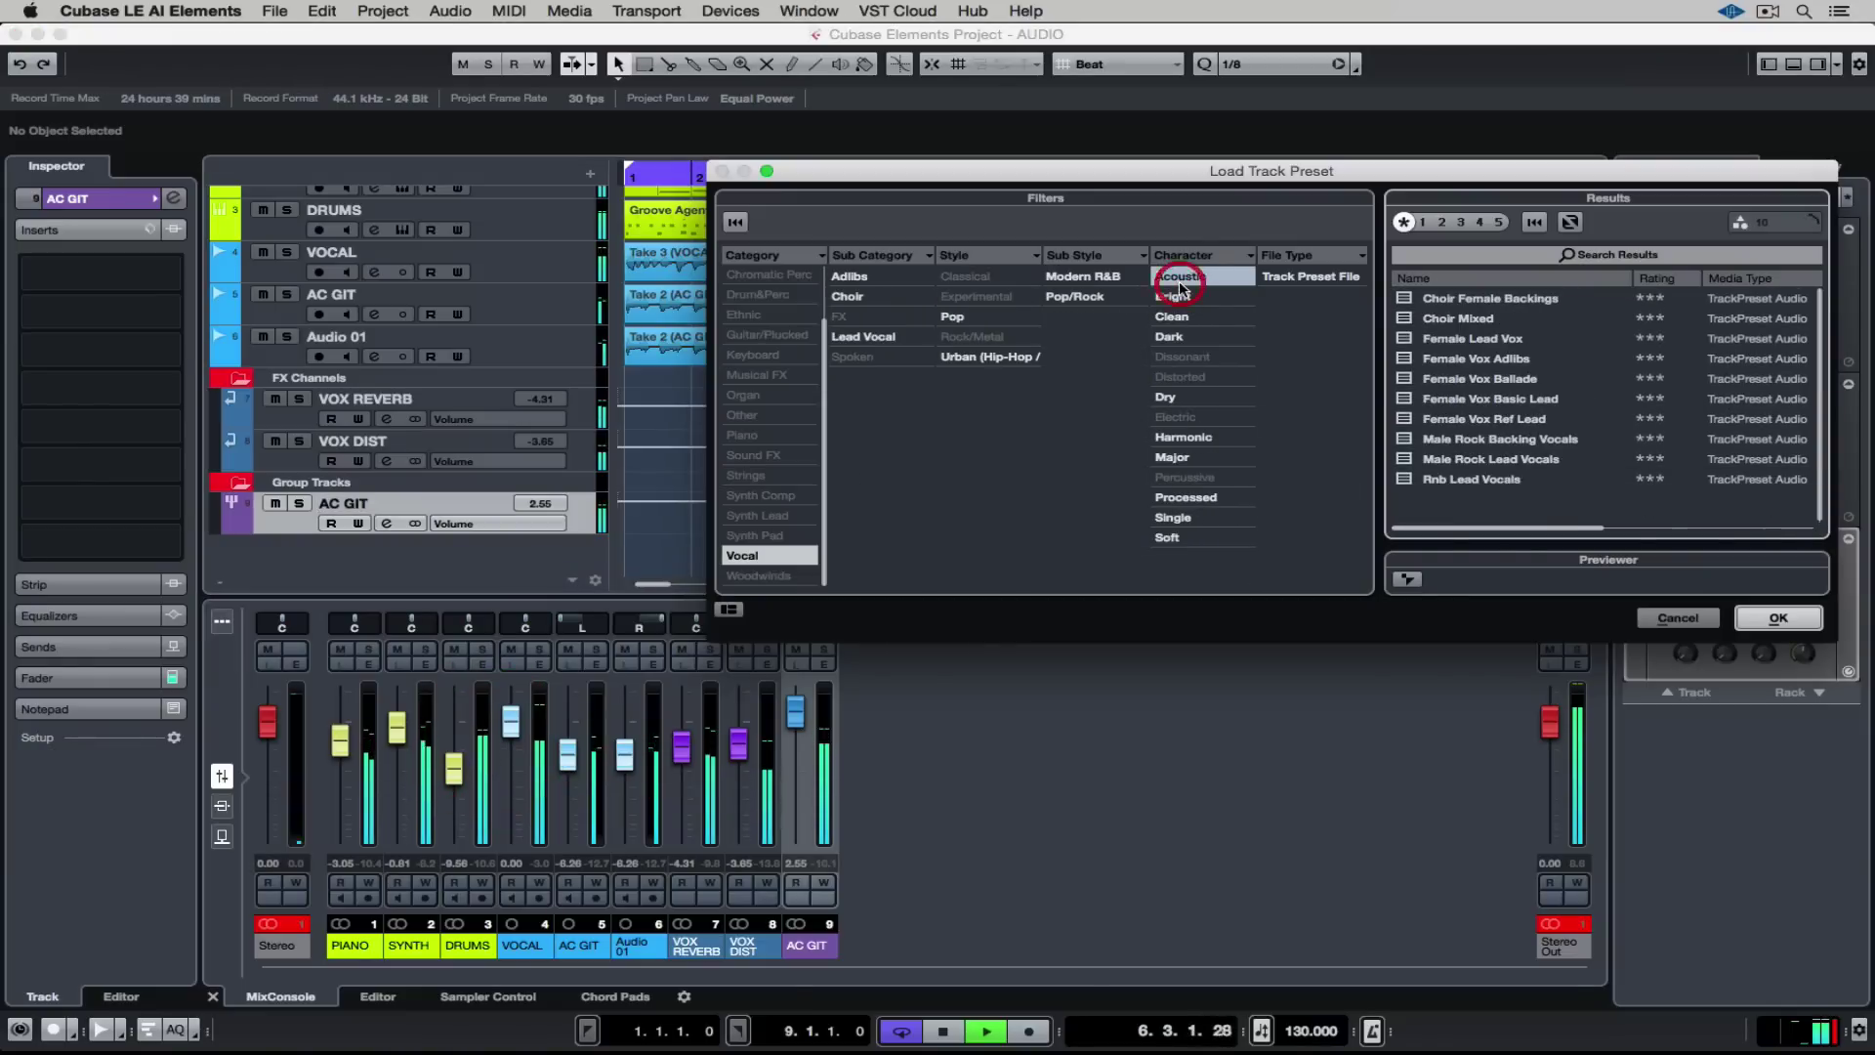
left_click(771, 557)
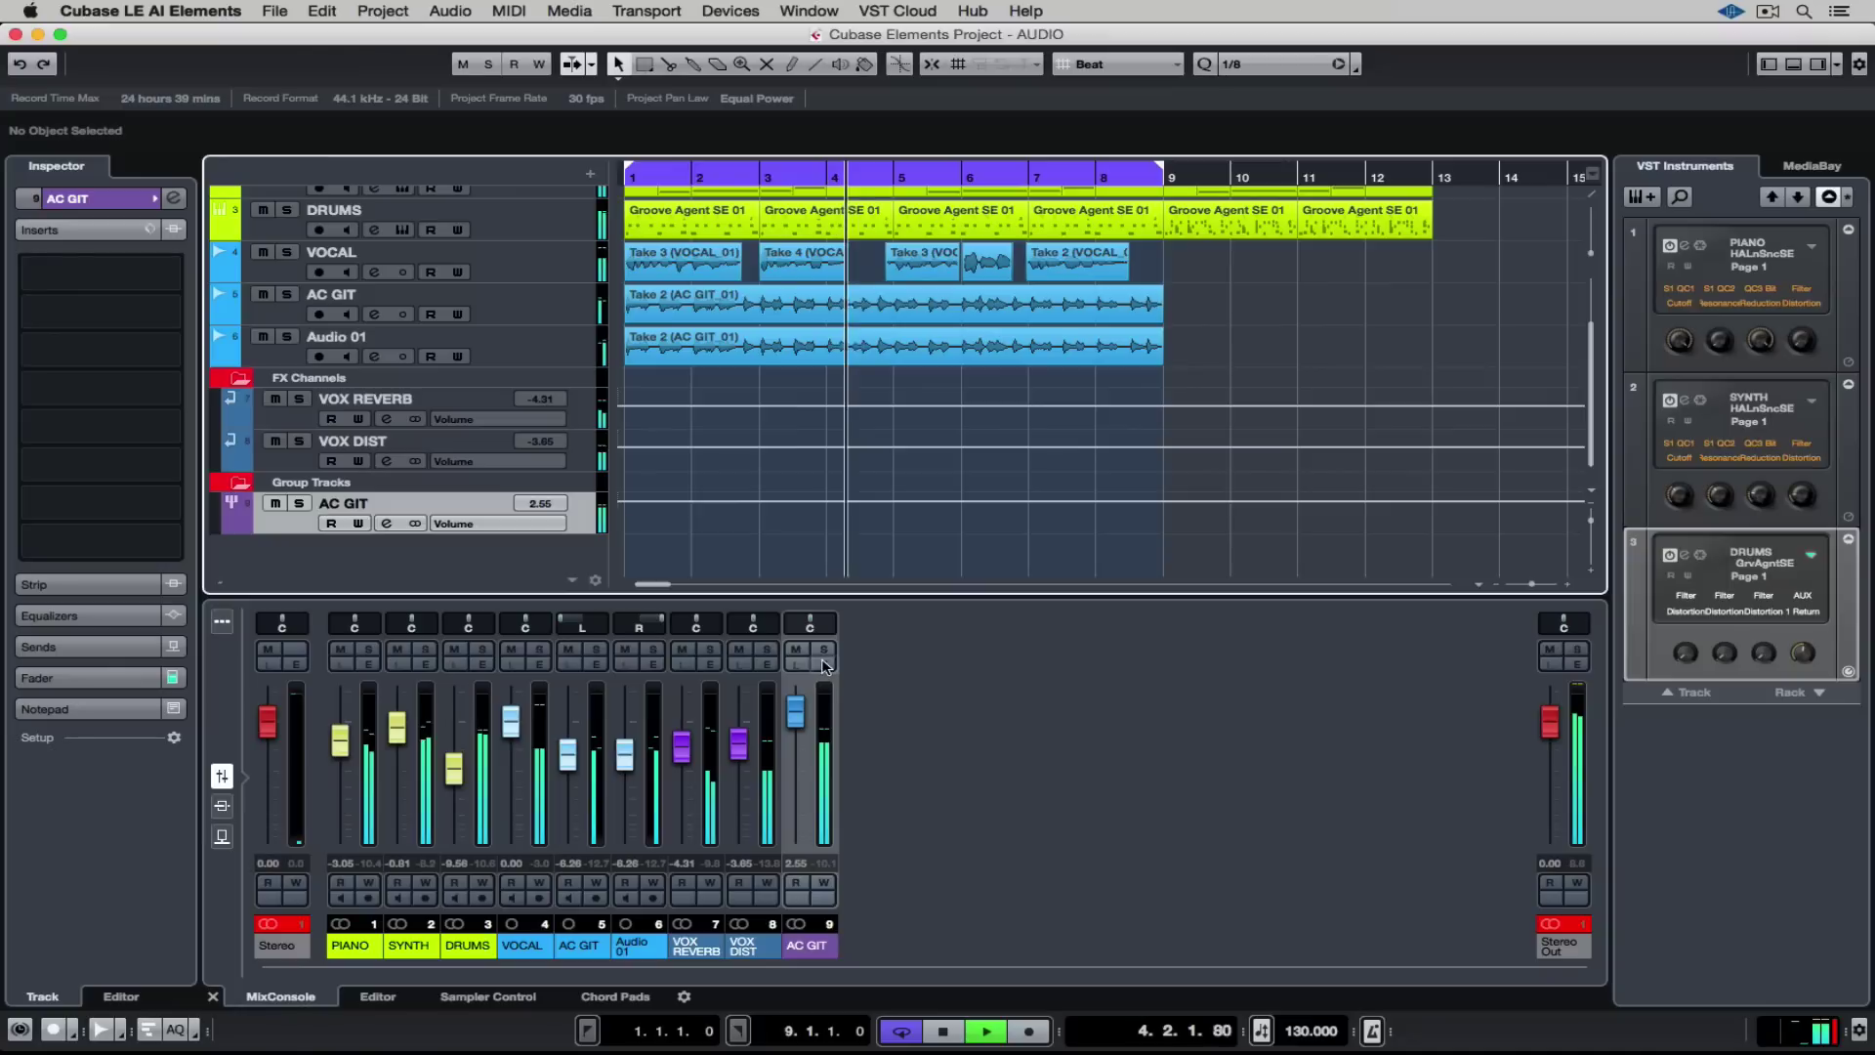
left_click(823, 663)
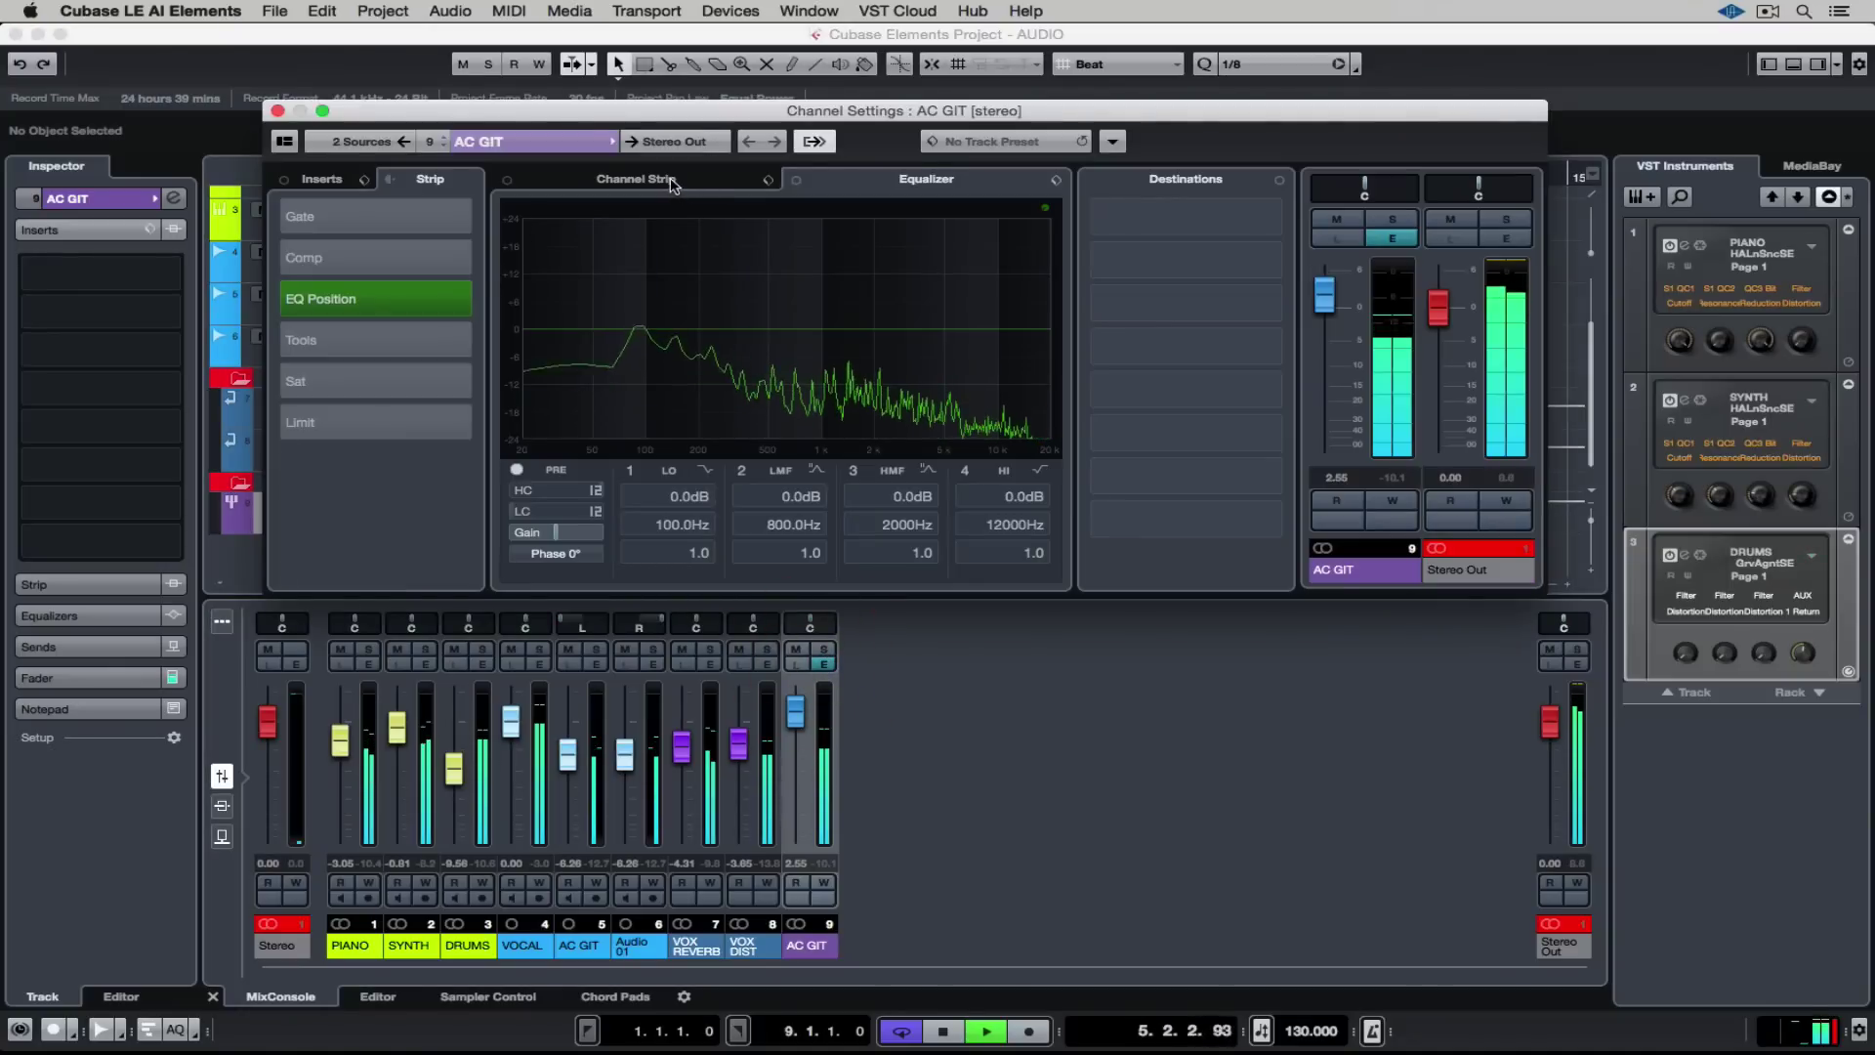
- Audition guitar strip presets and load AM Acst Gtr Clean 12 Bright Hip Hop on the AC GIT group
left_click(768, 180)
left_click(769, 181)
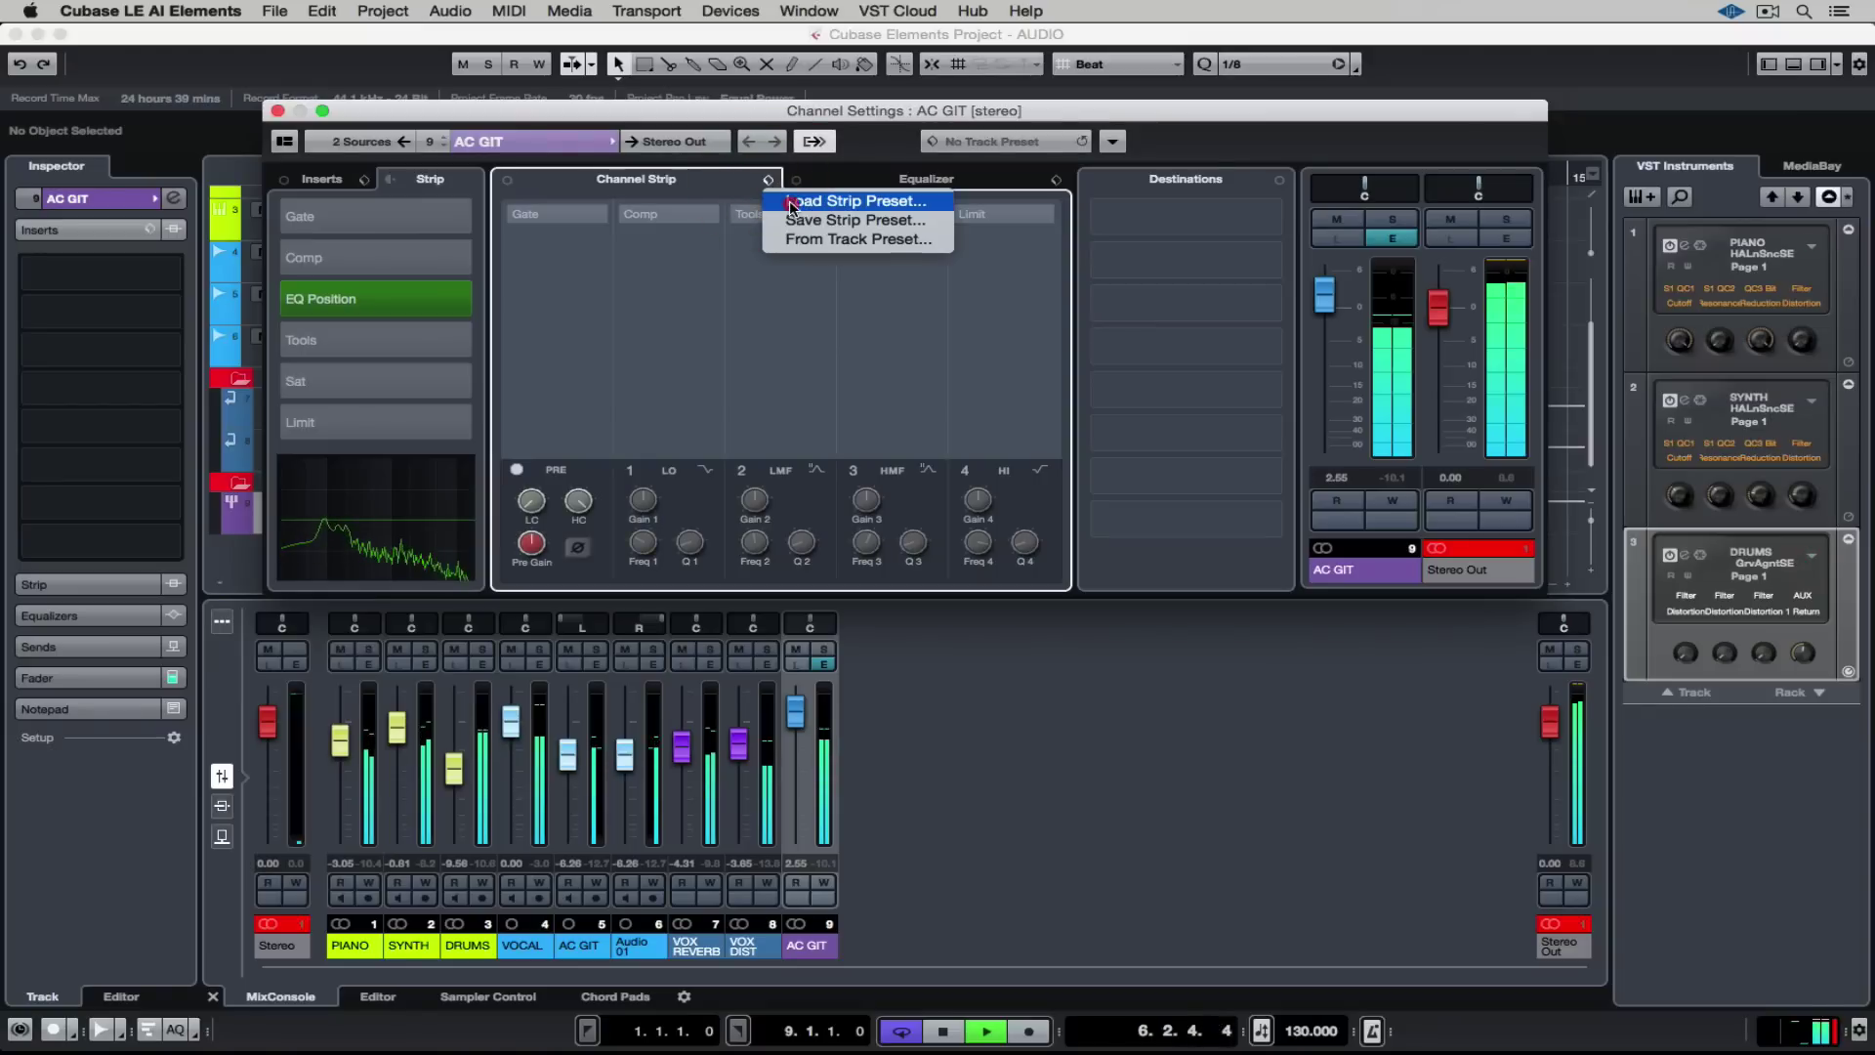
left_click(788, 199)
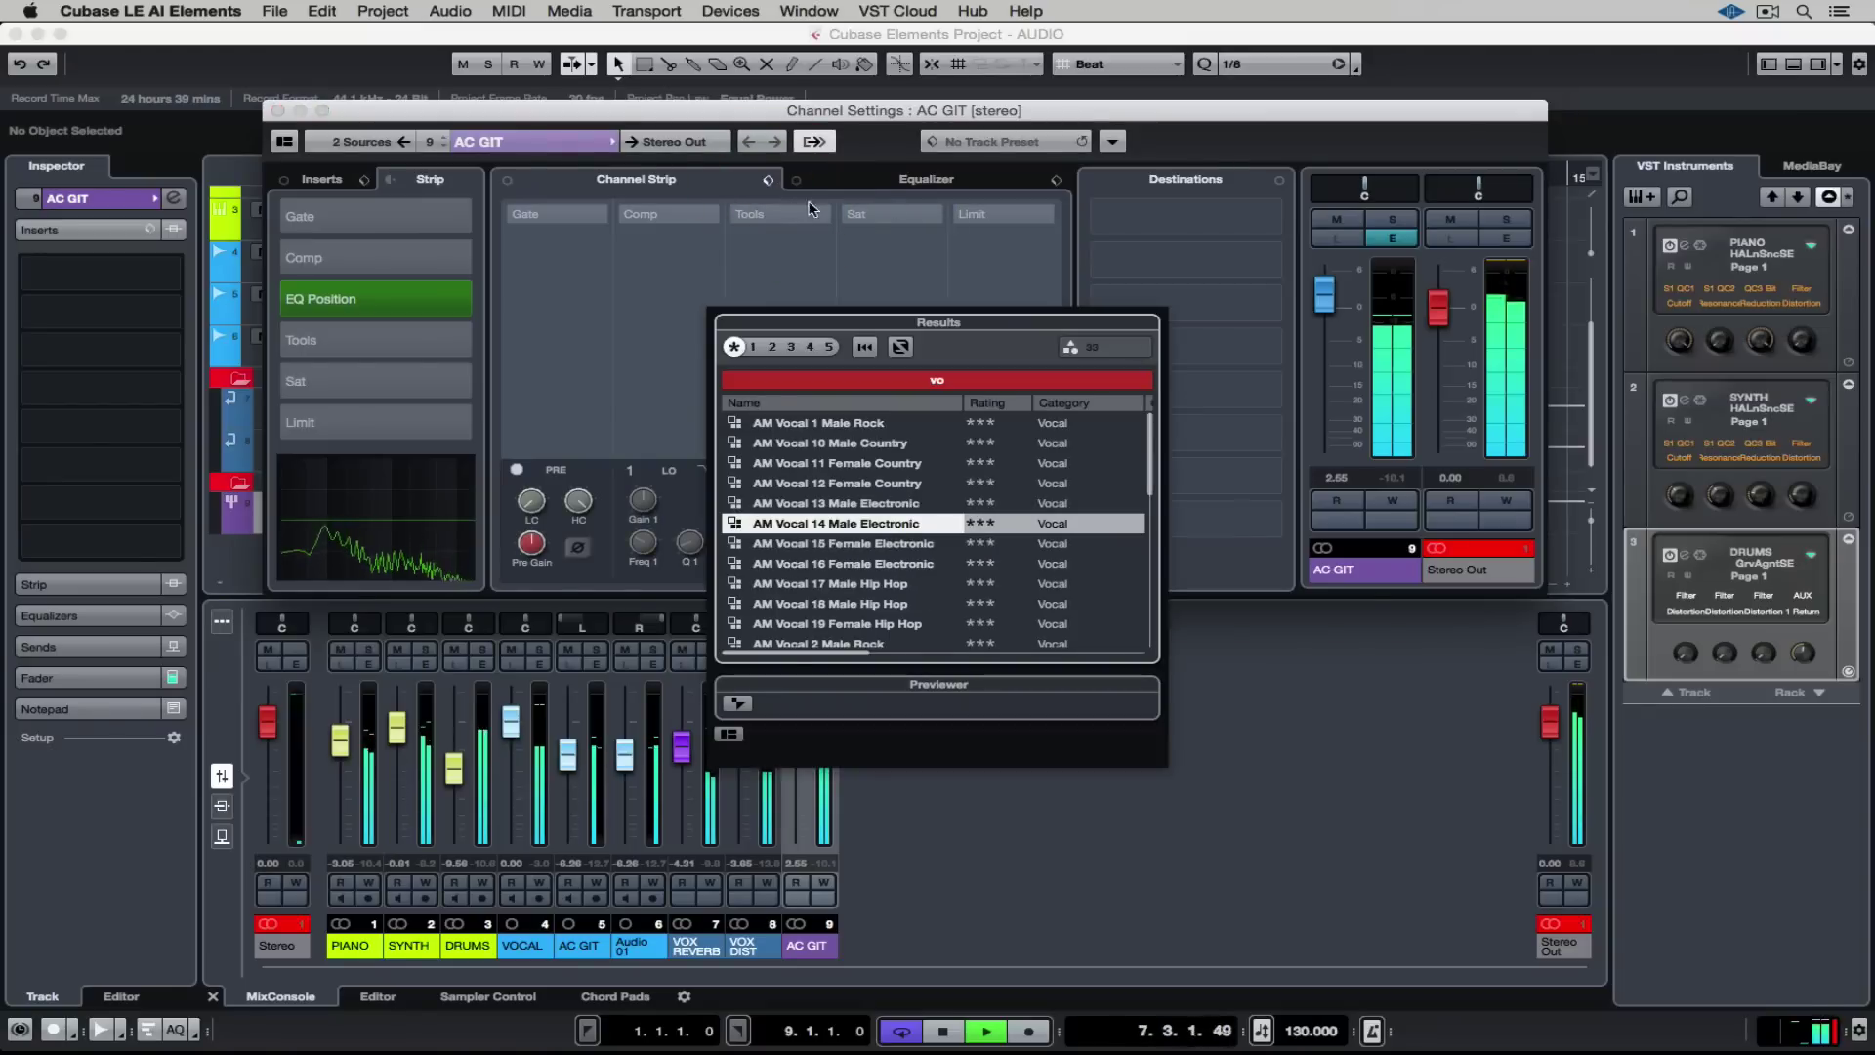
type("guitar")
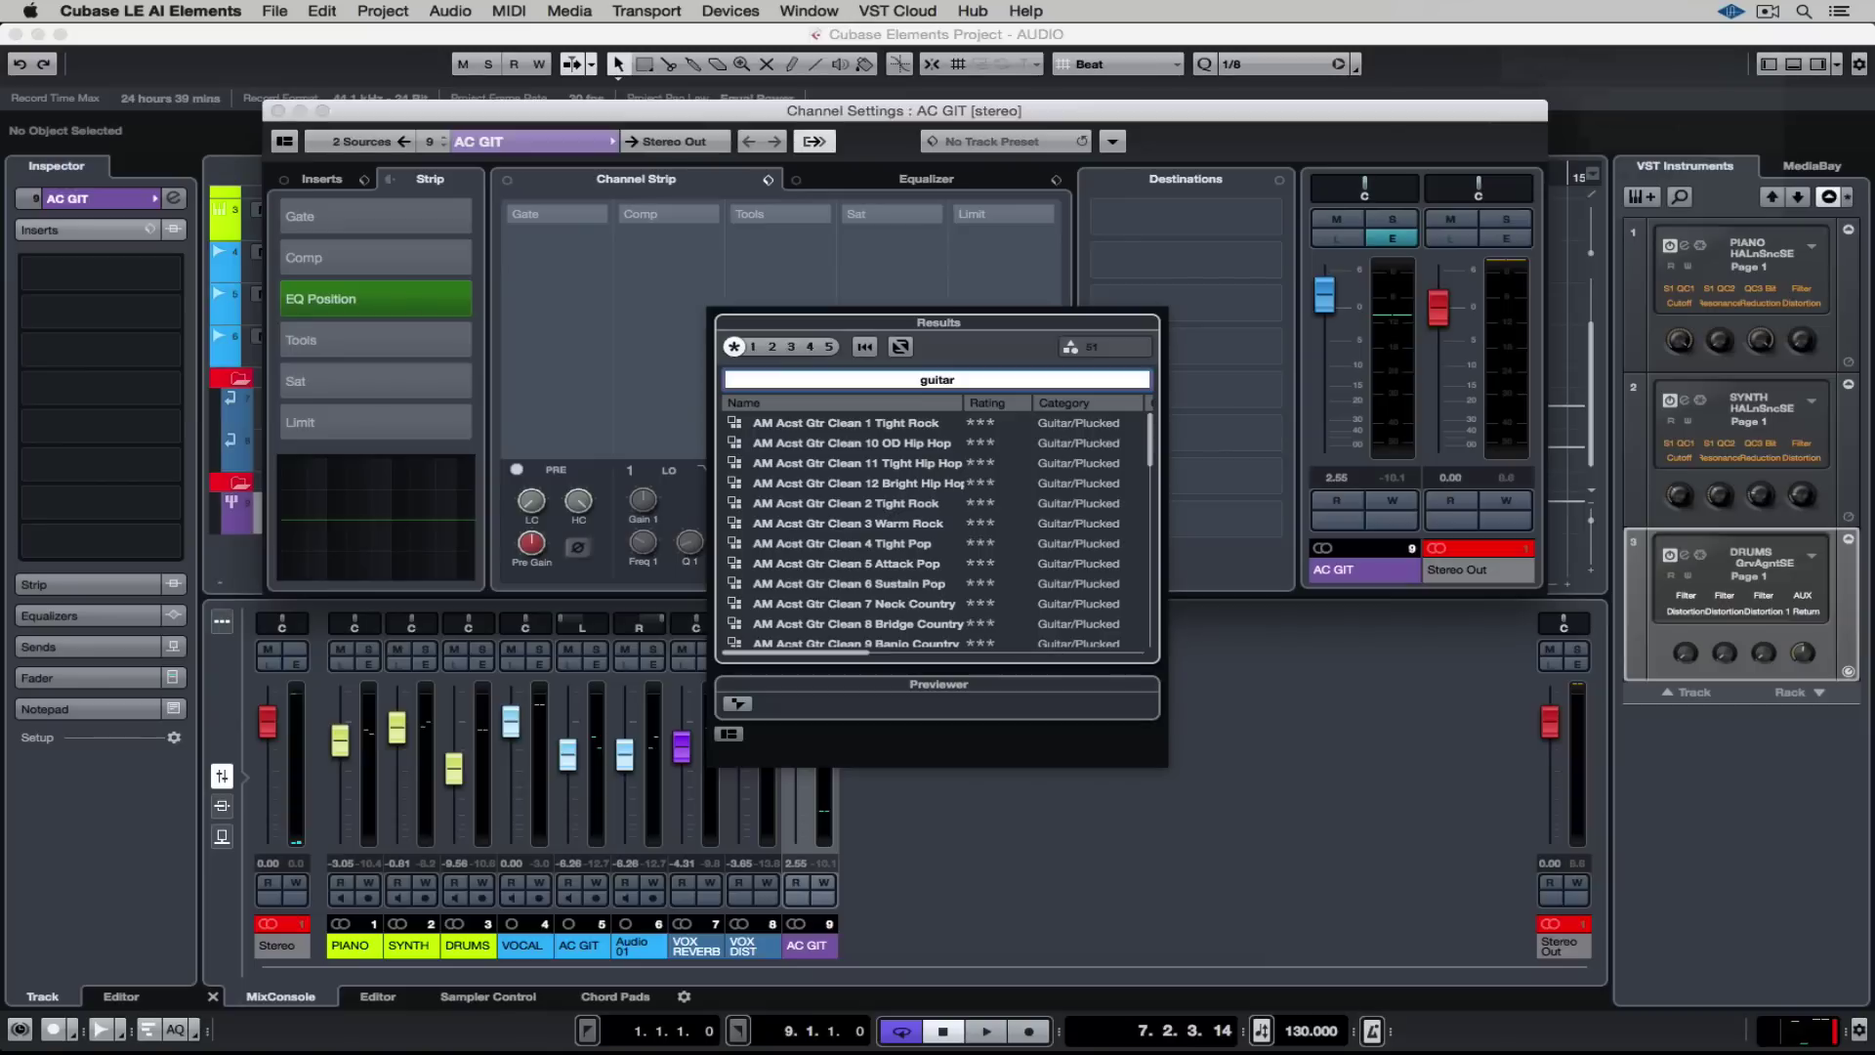
left_click(799, 444)
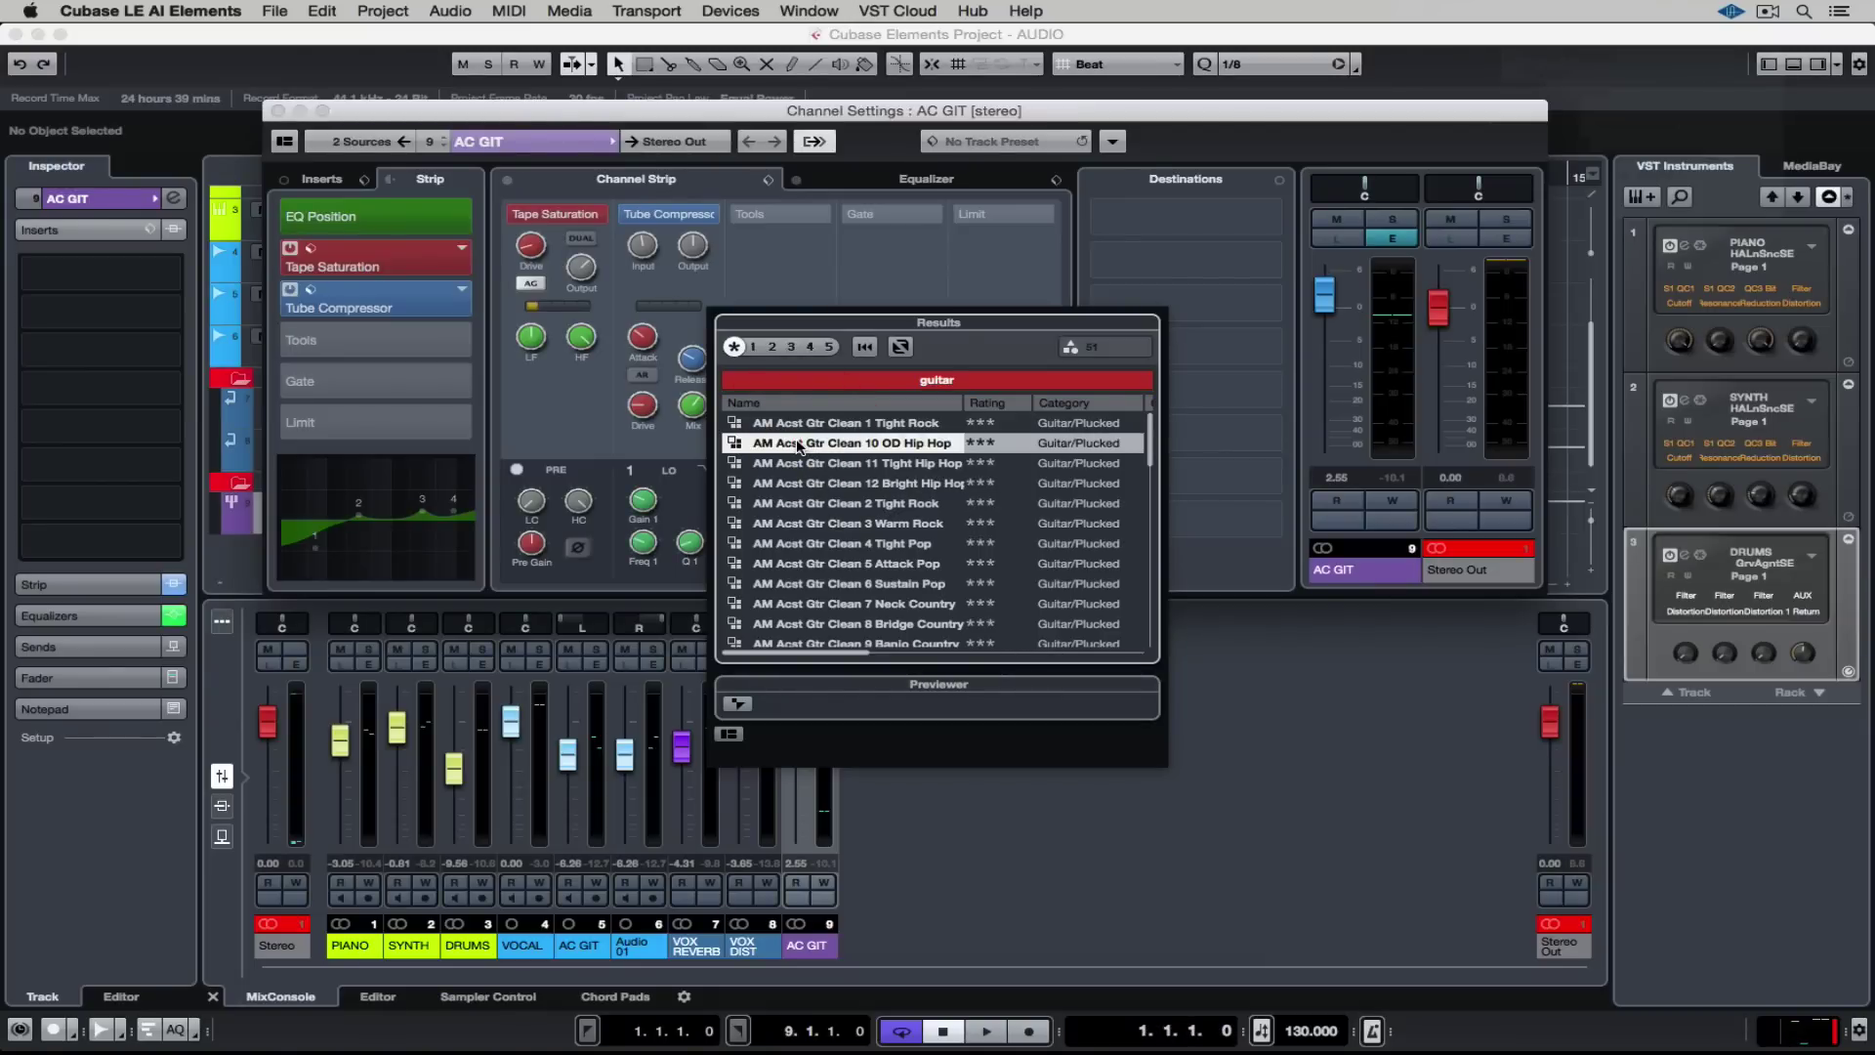
key("space")
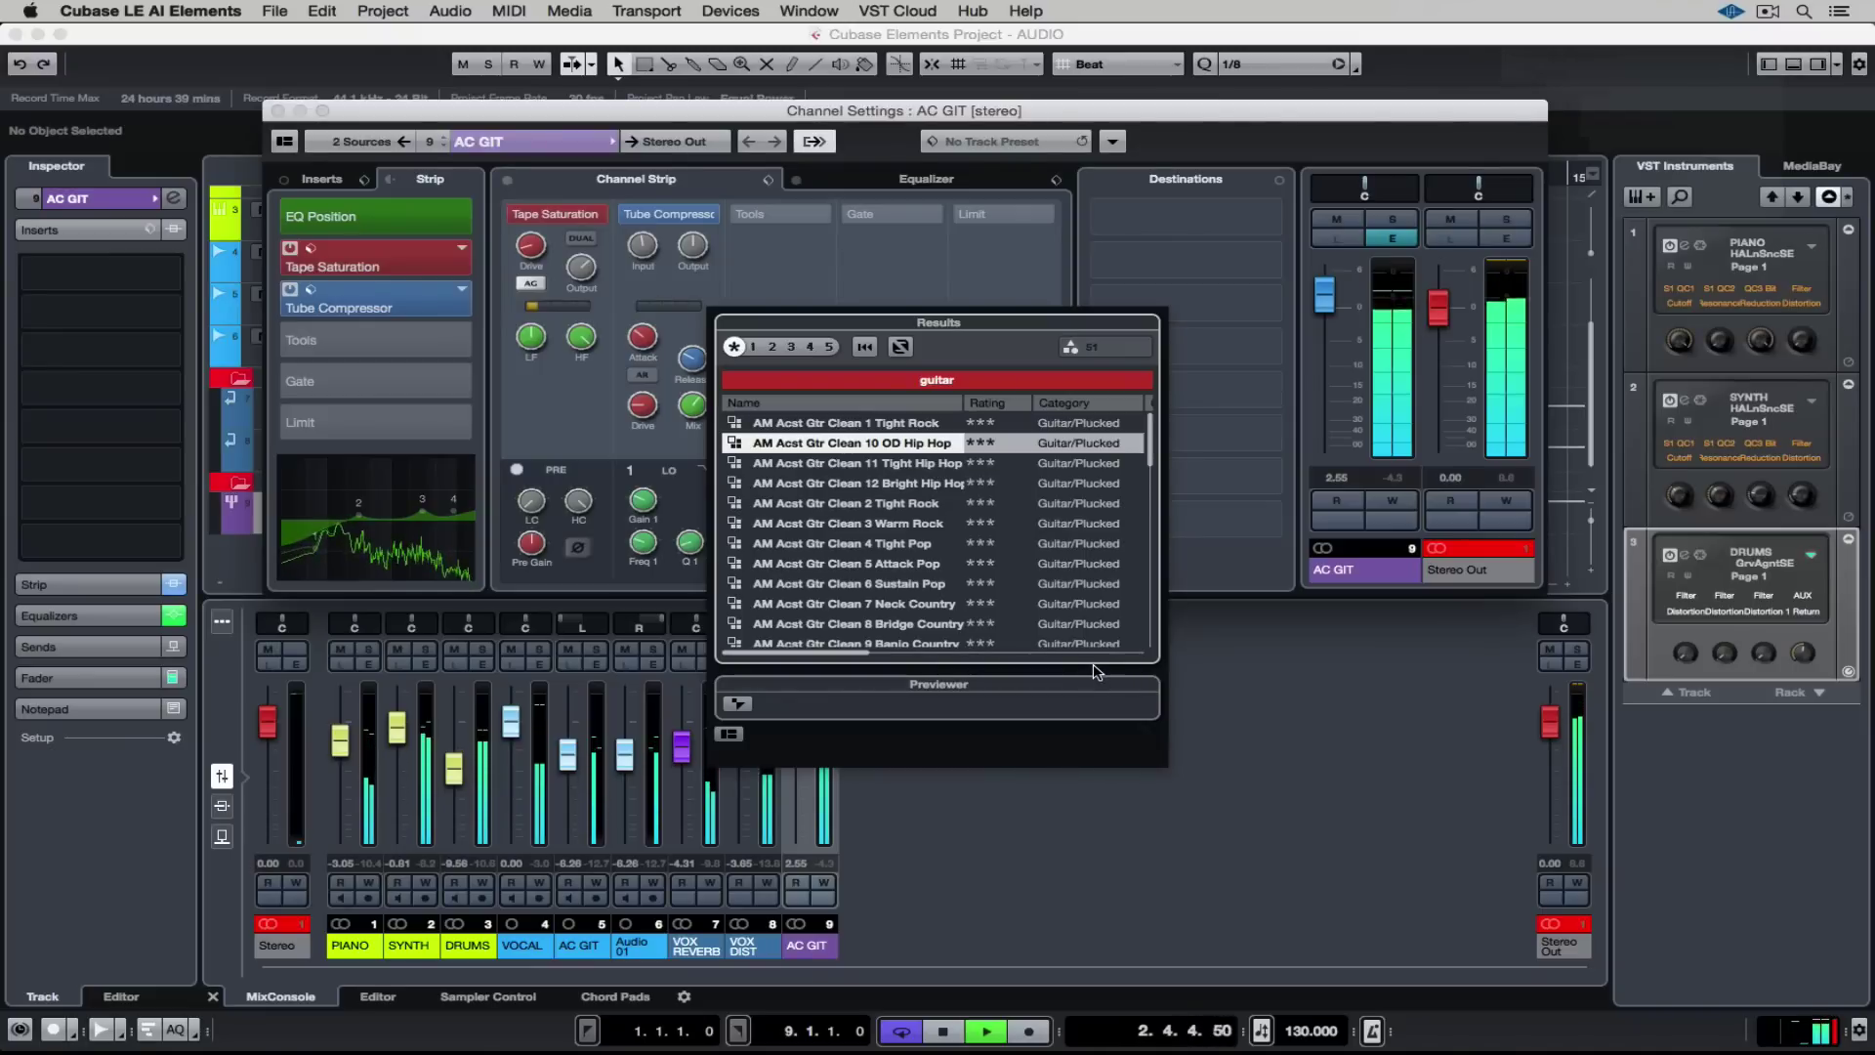
left_click(833, 545)
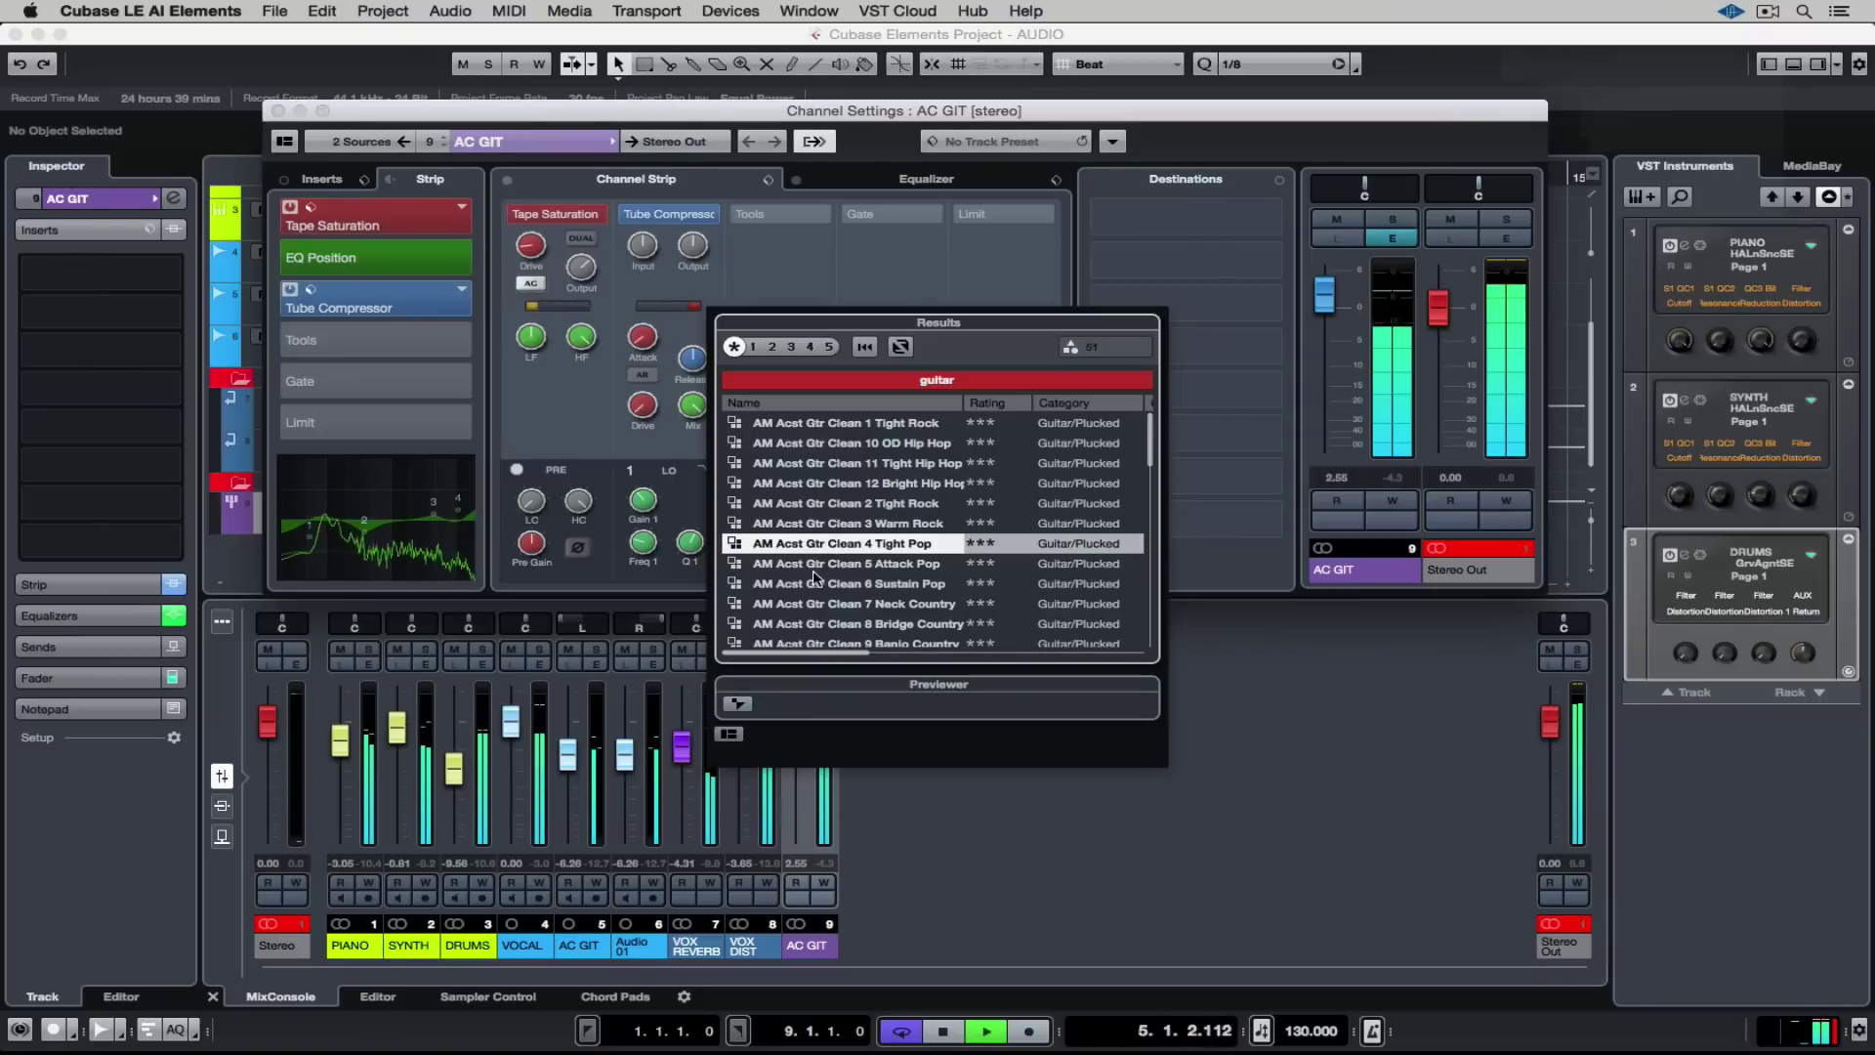
left_click(811, 483)
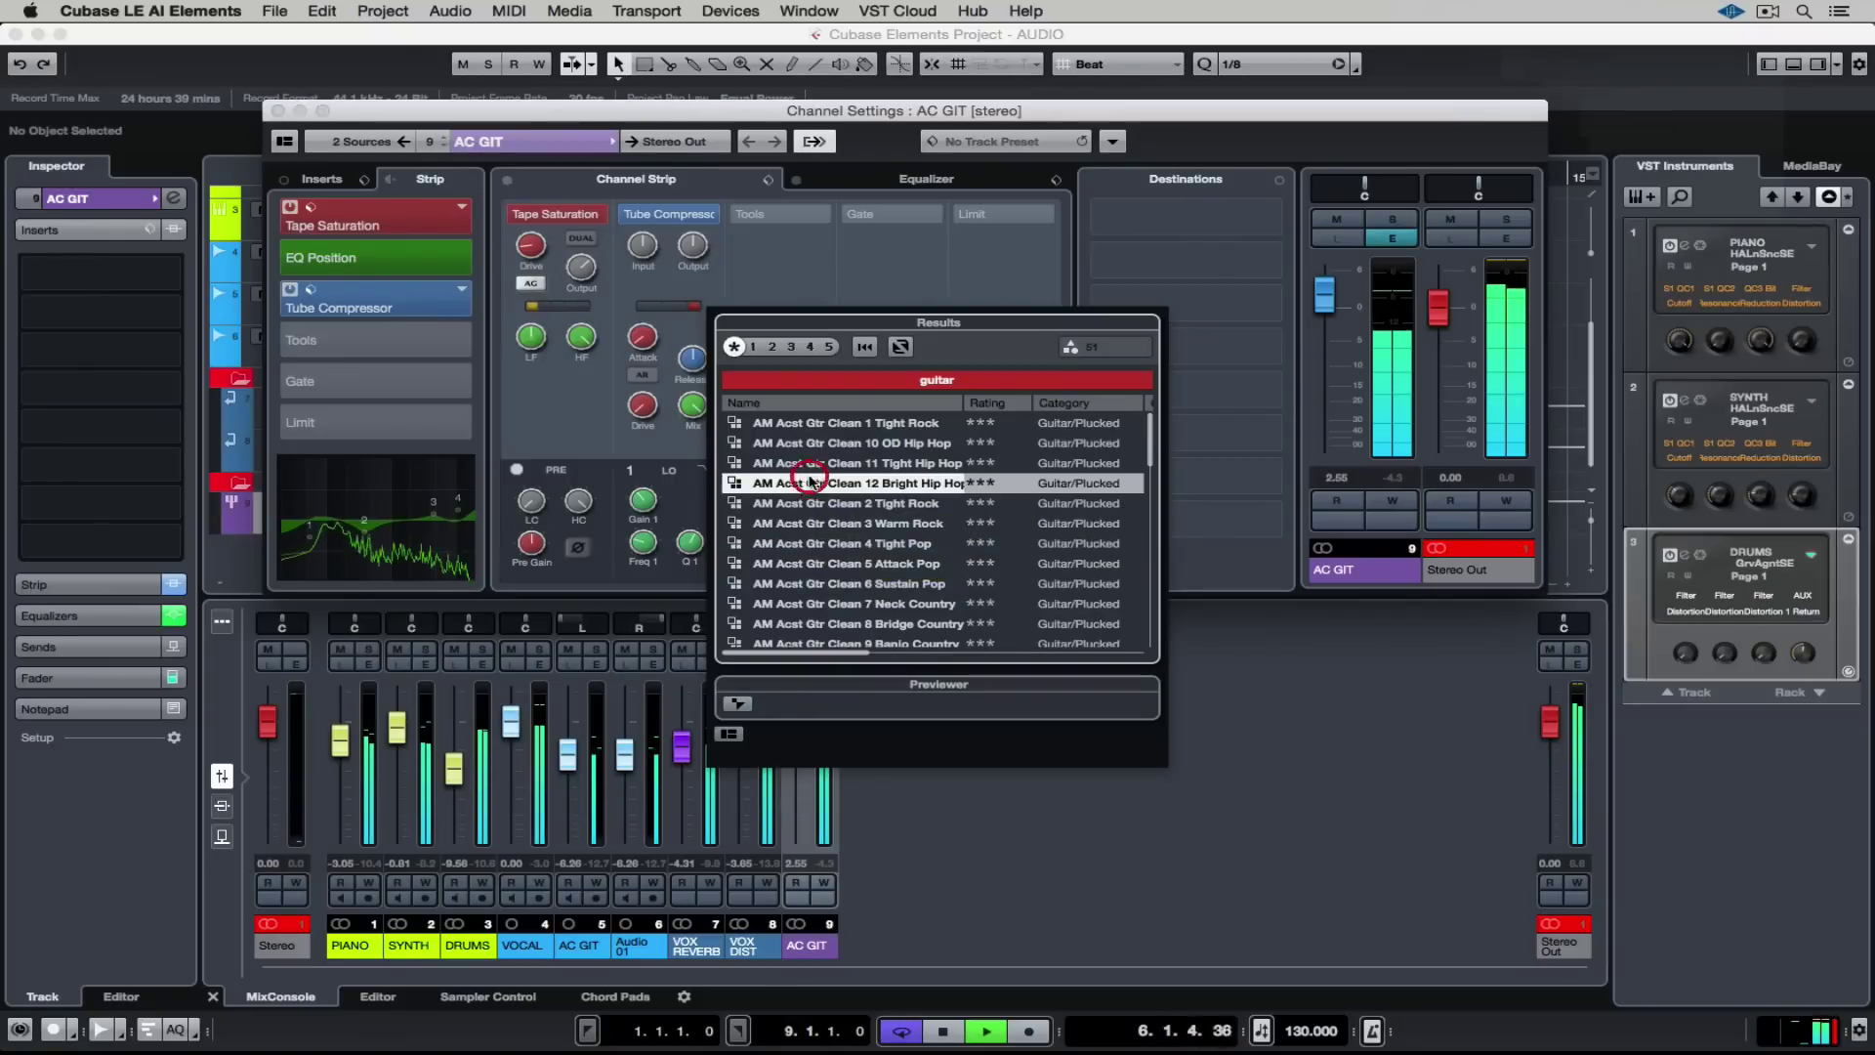
- Lower the AC GIT group to -2.24 dB and close its channel settings
left_click(965, 178)
left_click_drag(1326, 304, 1328, 346)
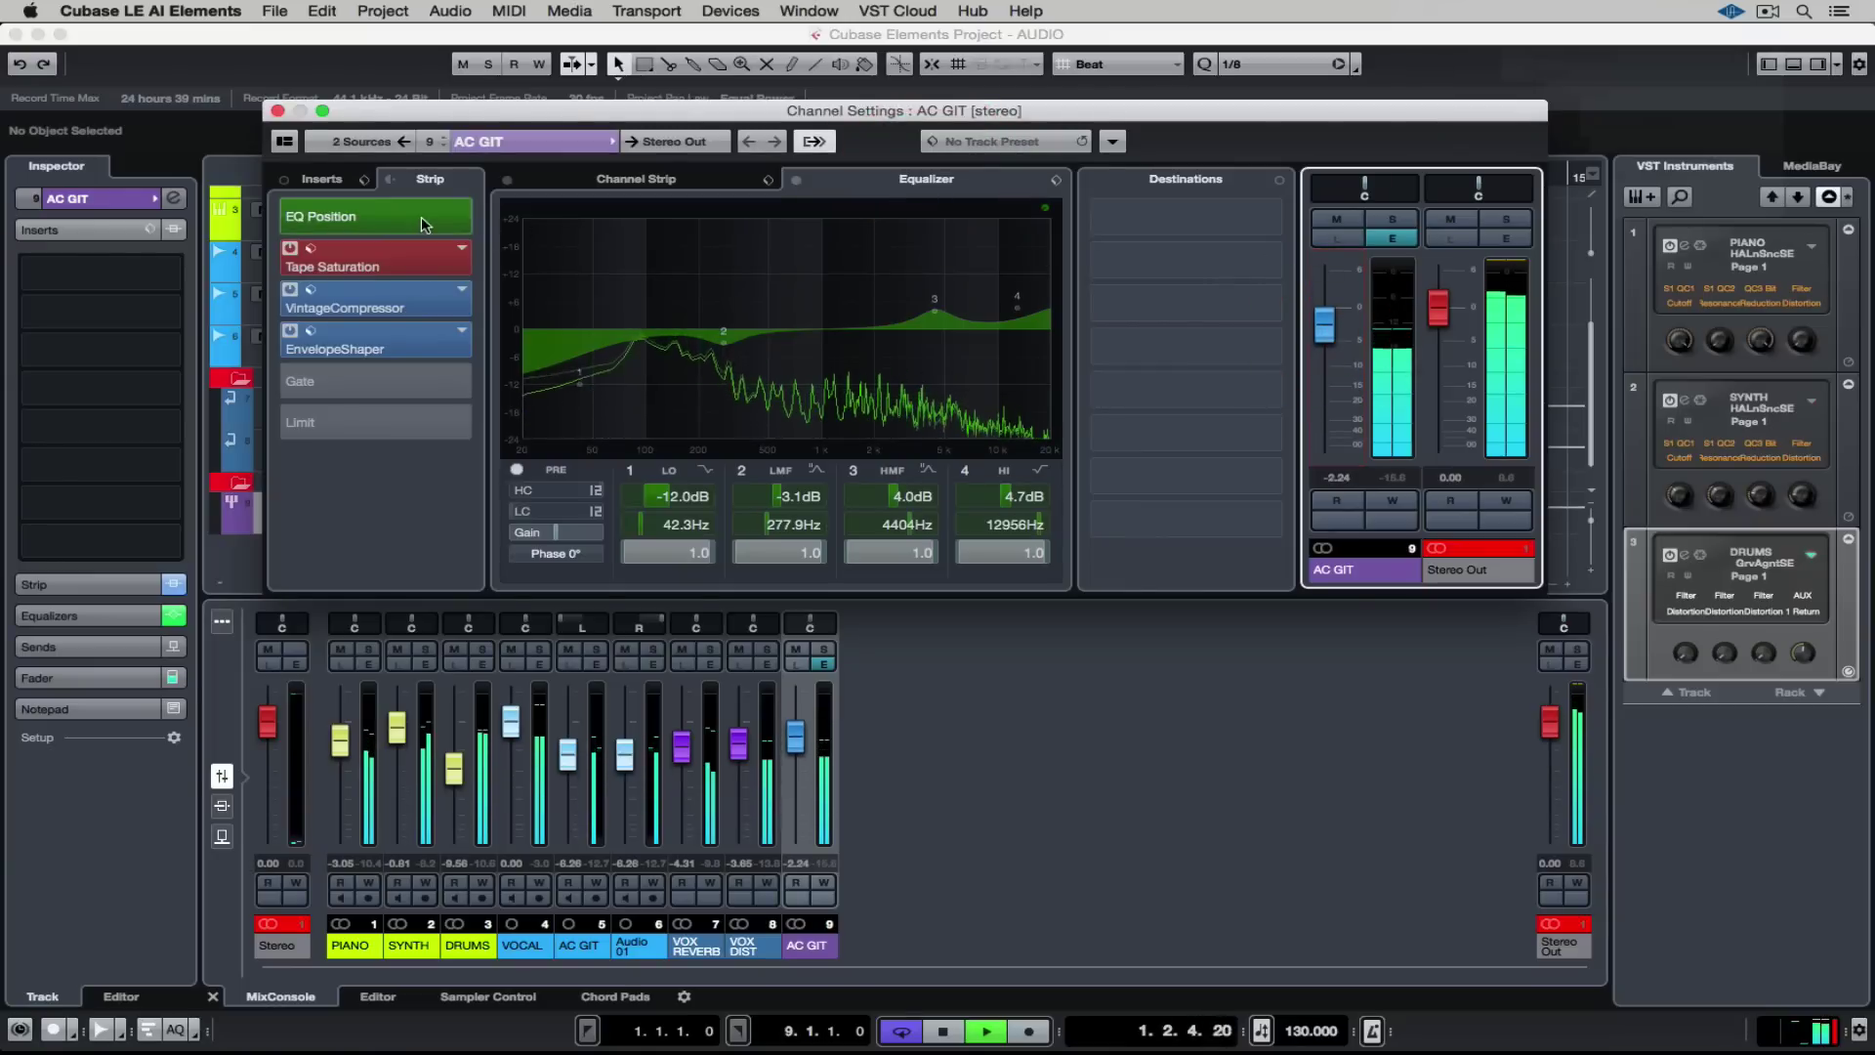
left_click(277, 110)
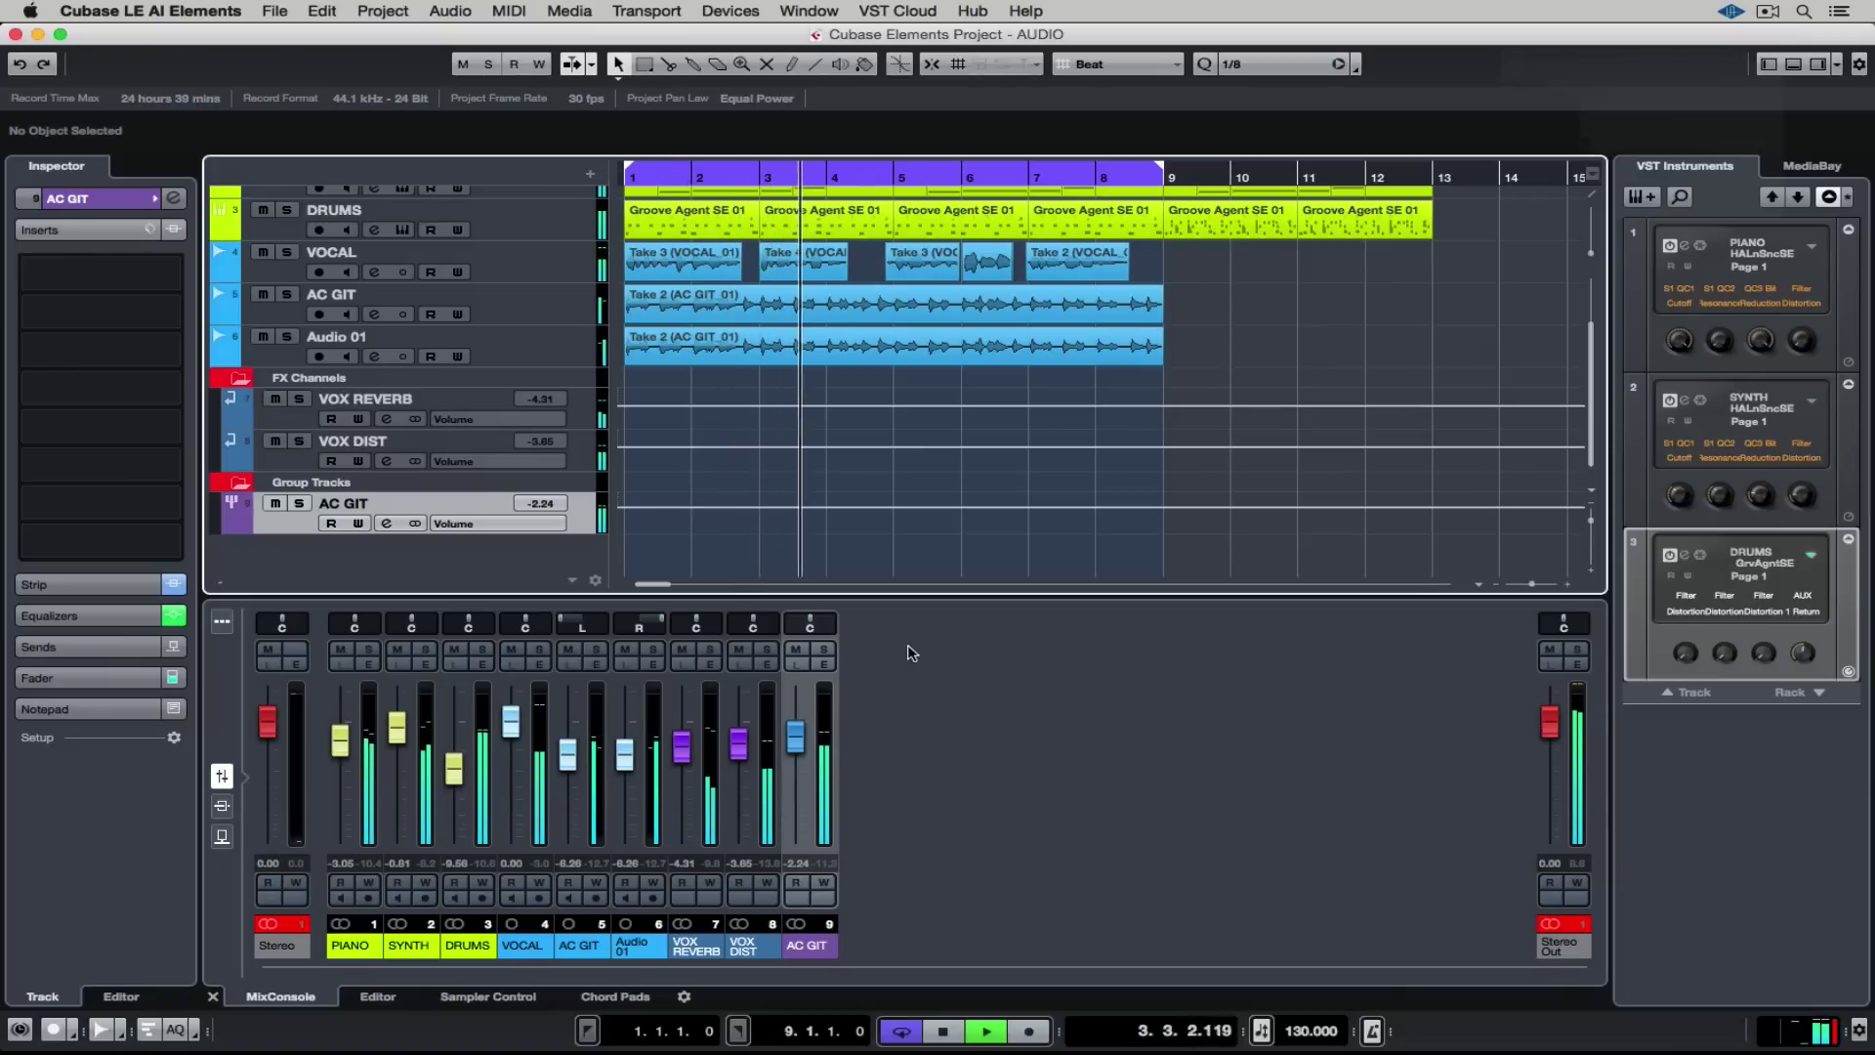
- Rename the copied Audio 01 guitar track to 'AC GIT 2'
left_click(341, 339)
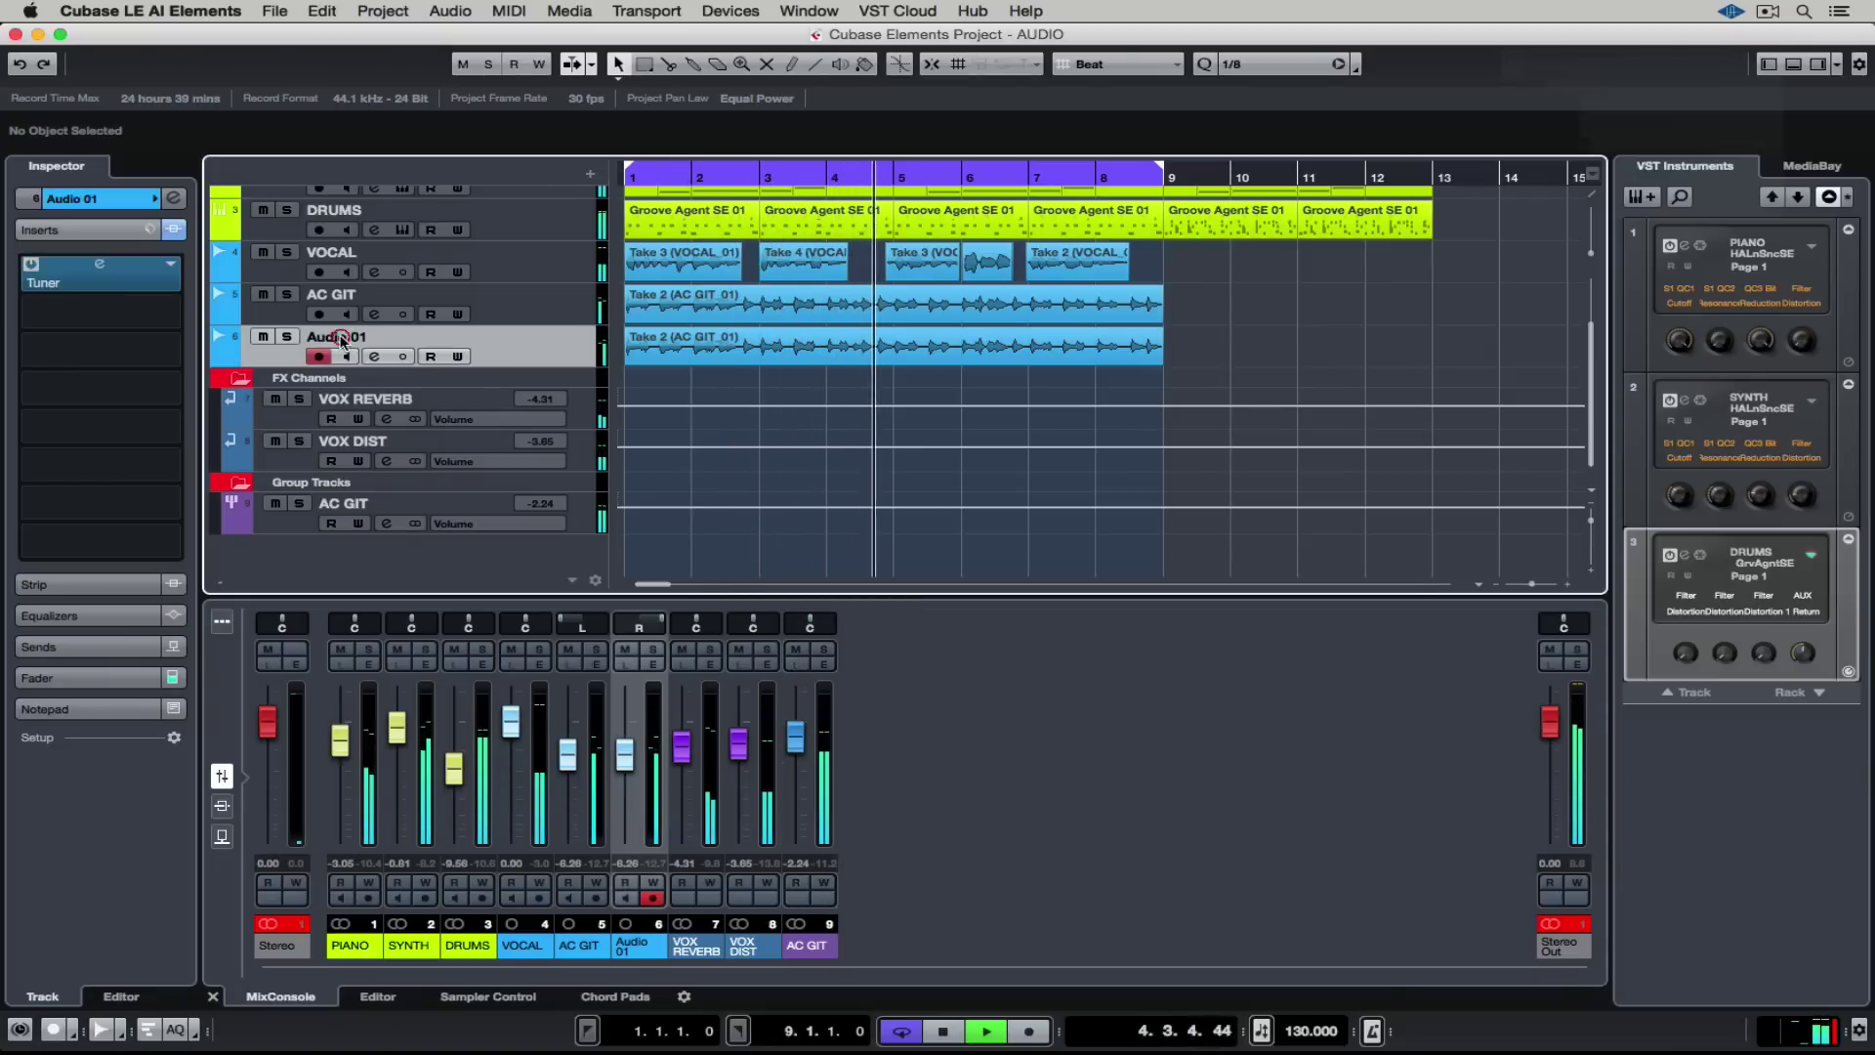
double_click(341, 339)
type("AC GUITA")
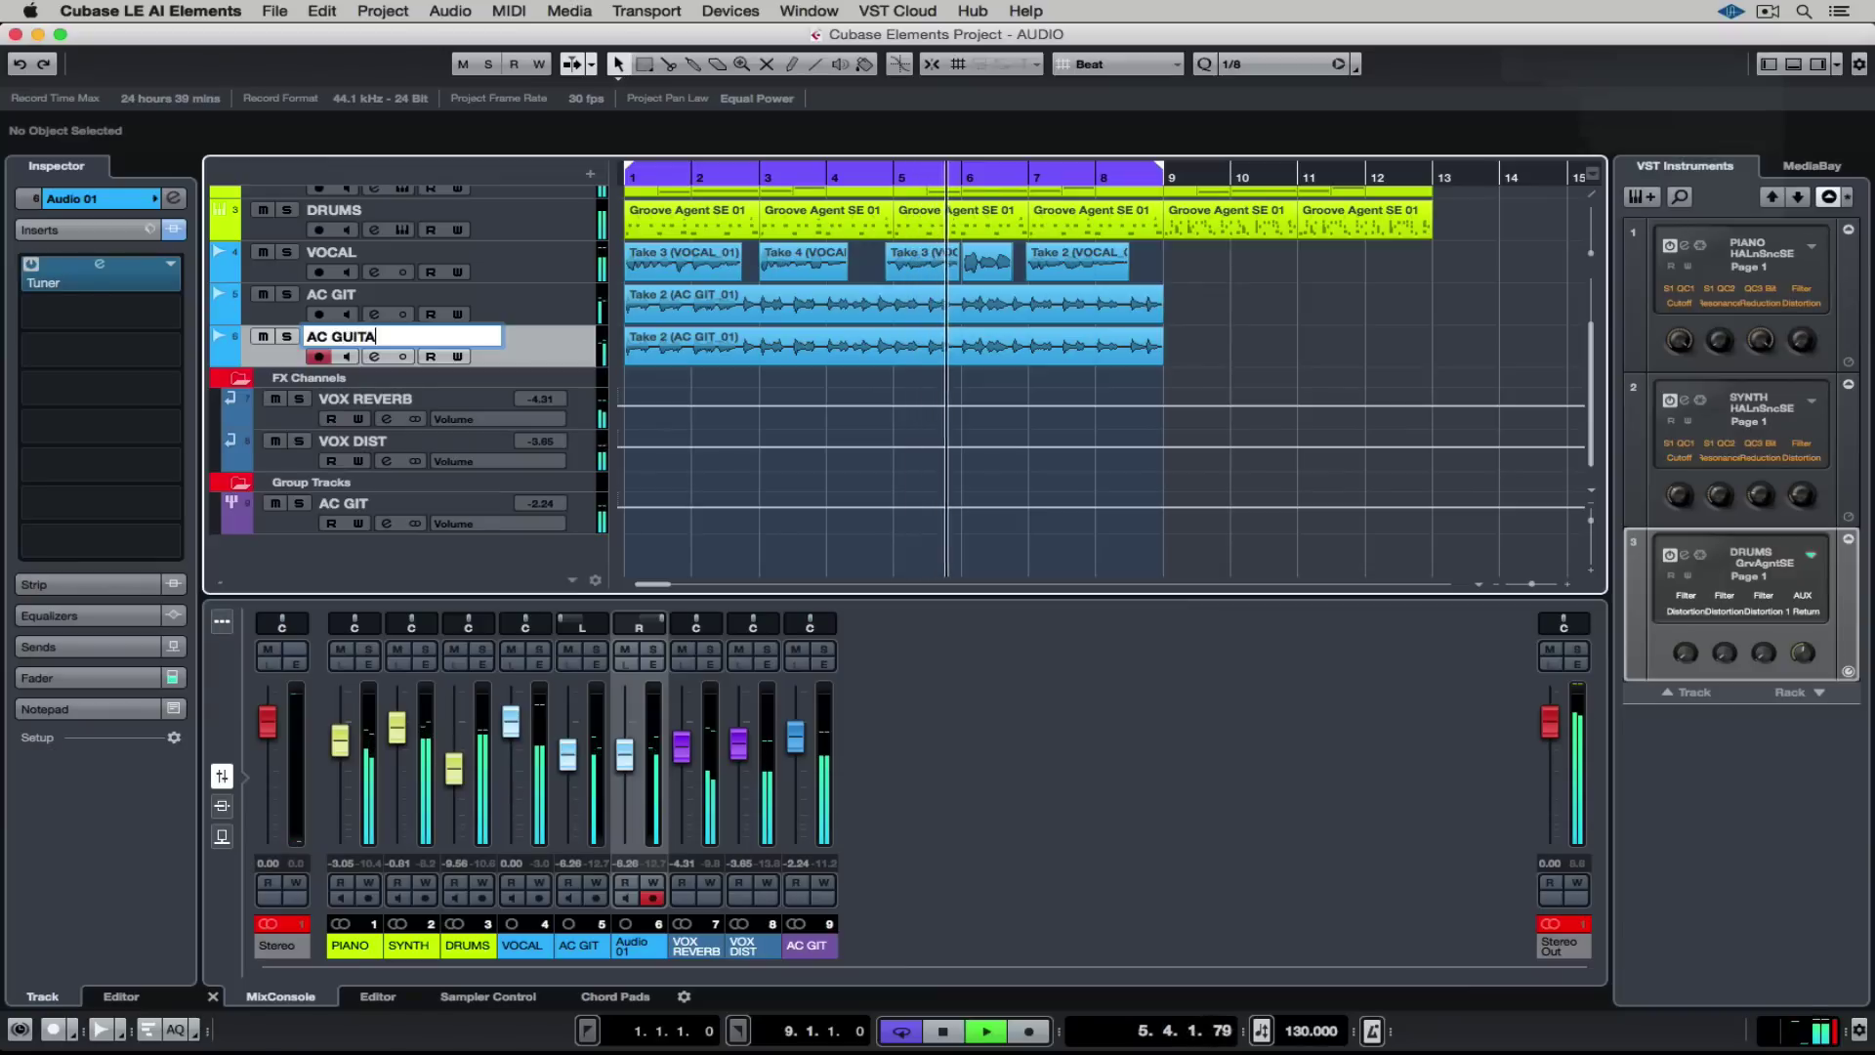
key("BackSpace")
key("BackSpace")
key("BackSpace")
key("BackSpace")
type("IT")
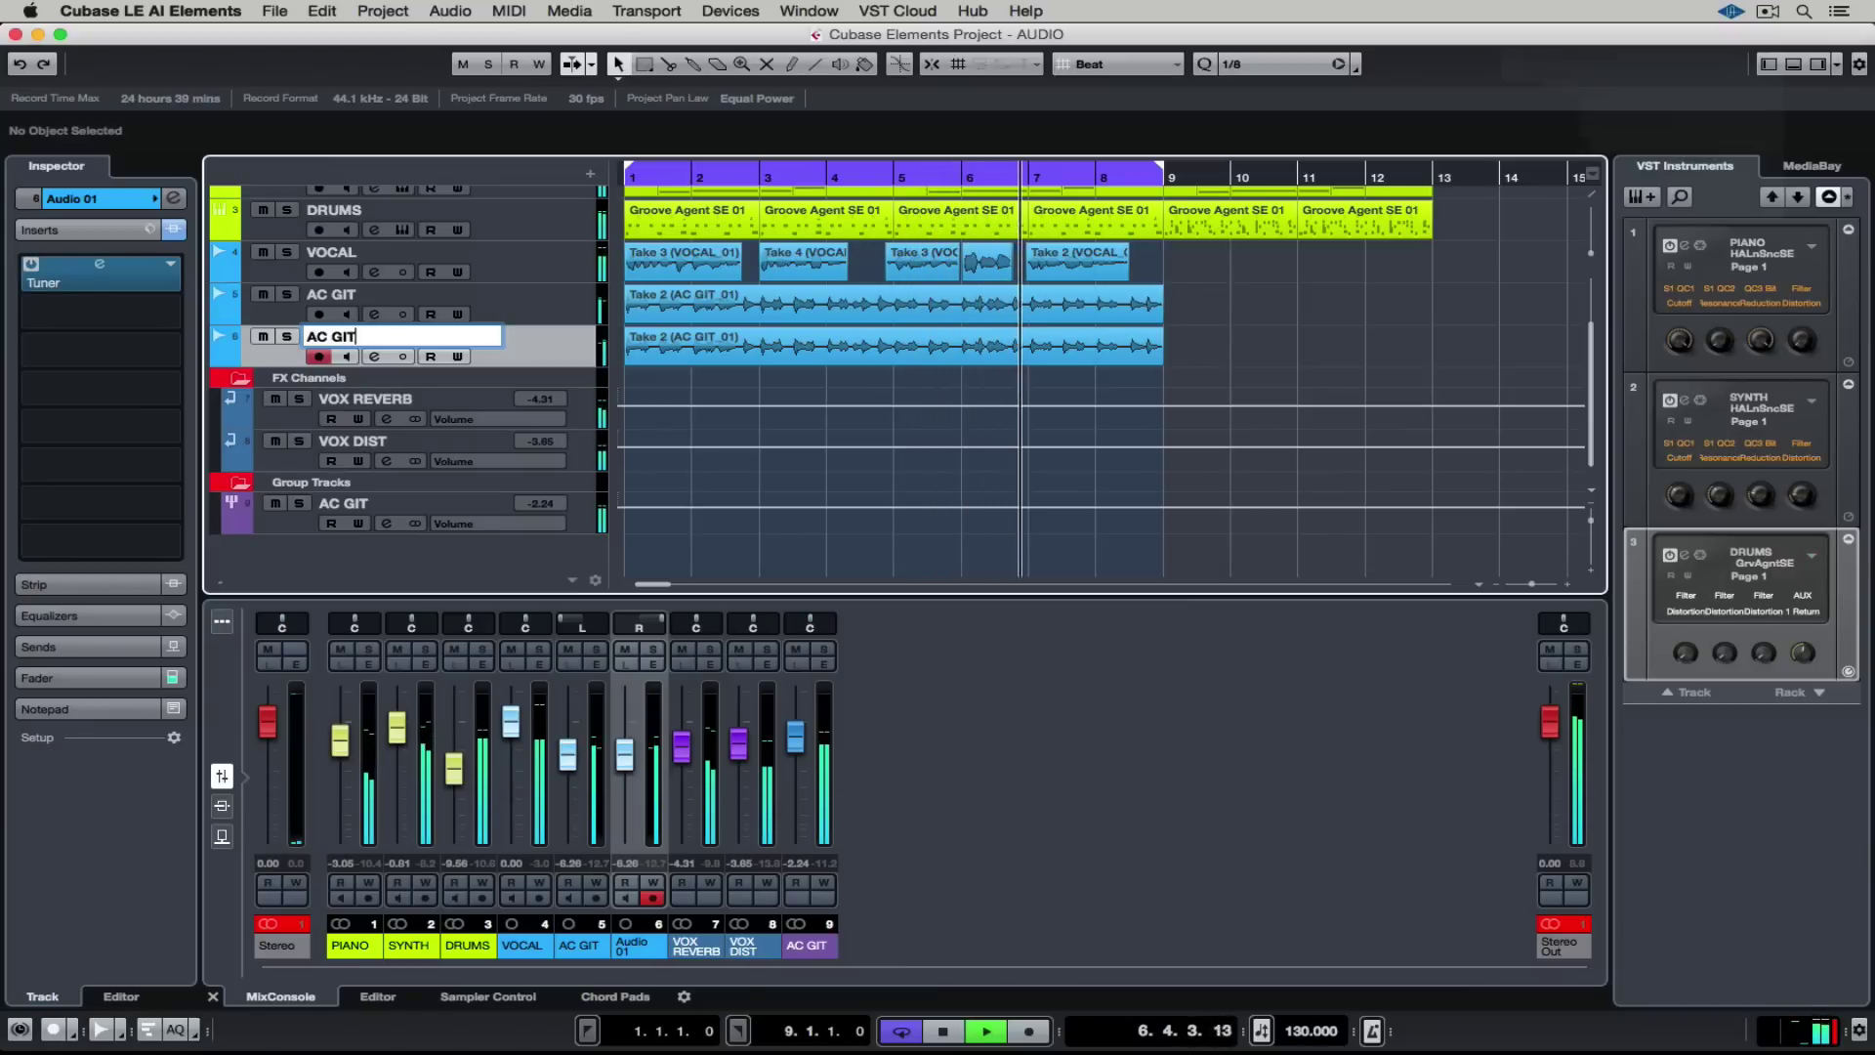
type(" 2")
key("Return")
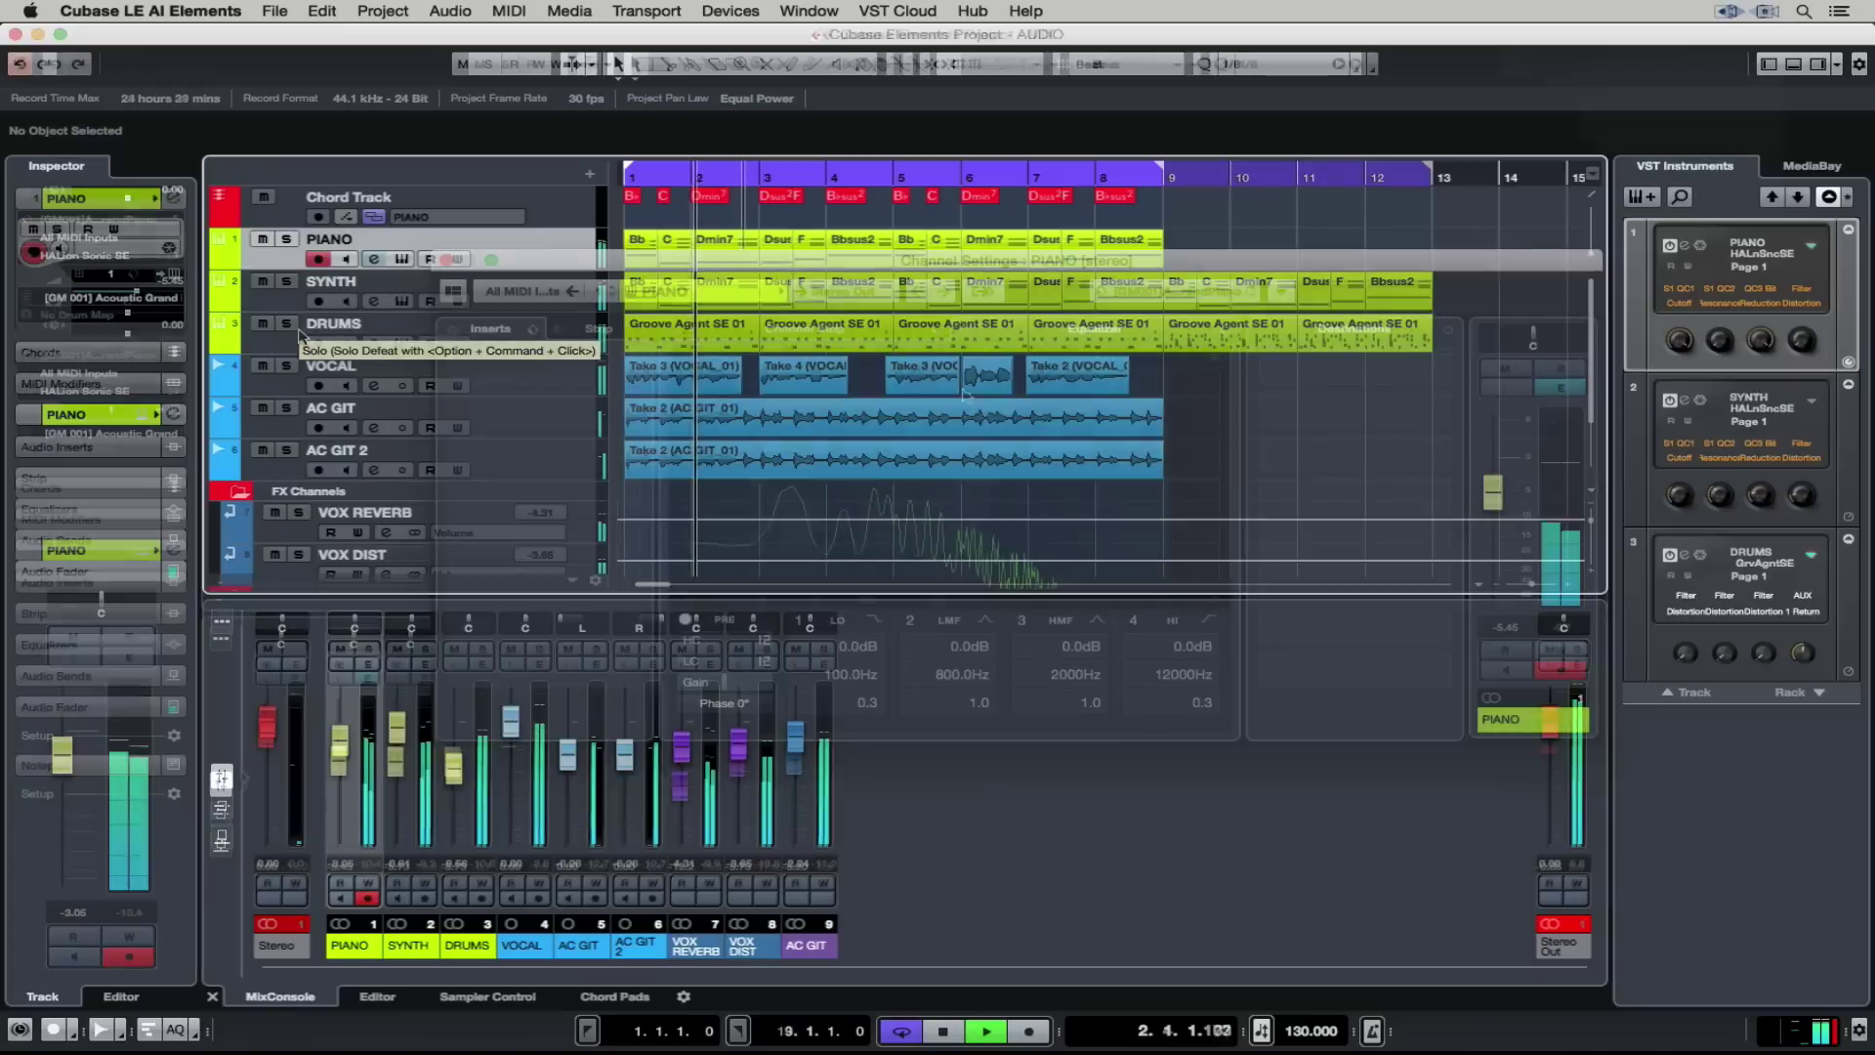
- Boost PIANO's highs, lift band 3 to 7.9 dB at 1553 Hz, and cut the lows by 24 dB
mouse_move(1181, 477)
left_mouse_down()
mouse_move(1092, 426)
mouse_move(1021, 449)
left_mouse_up()
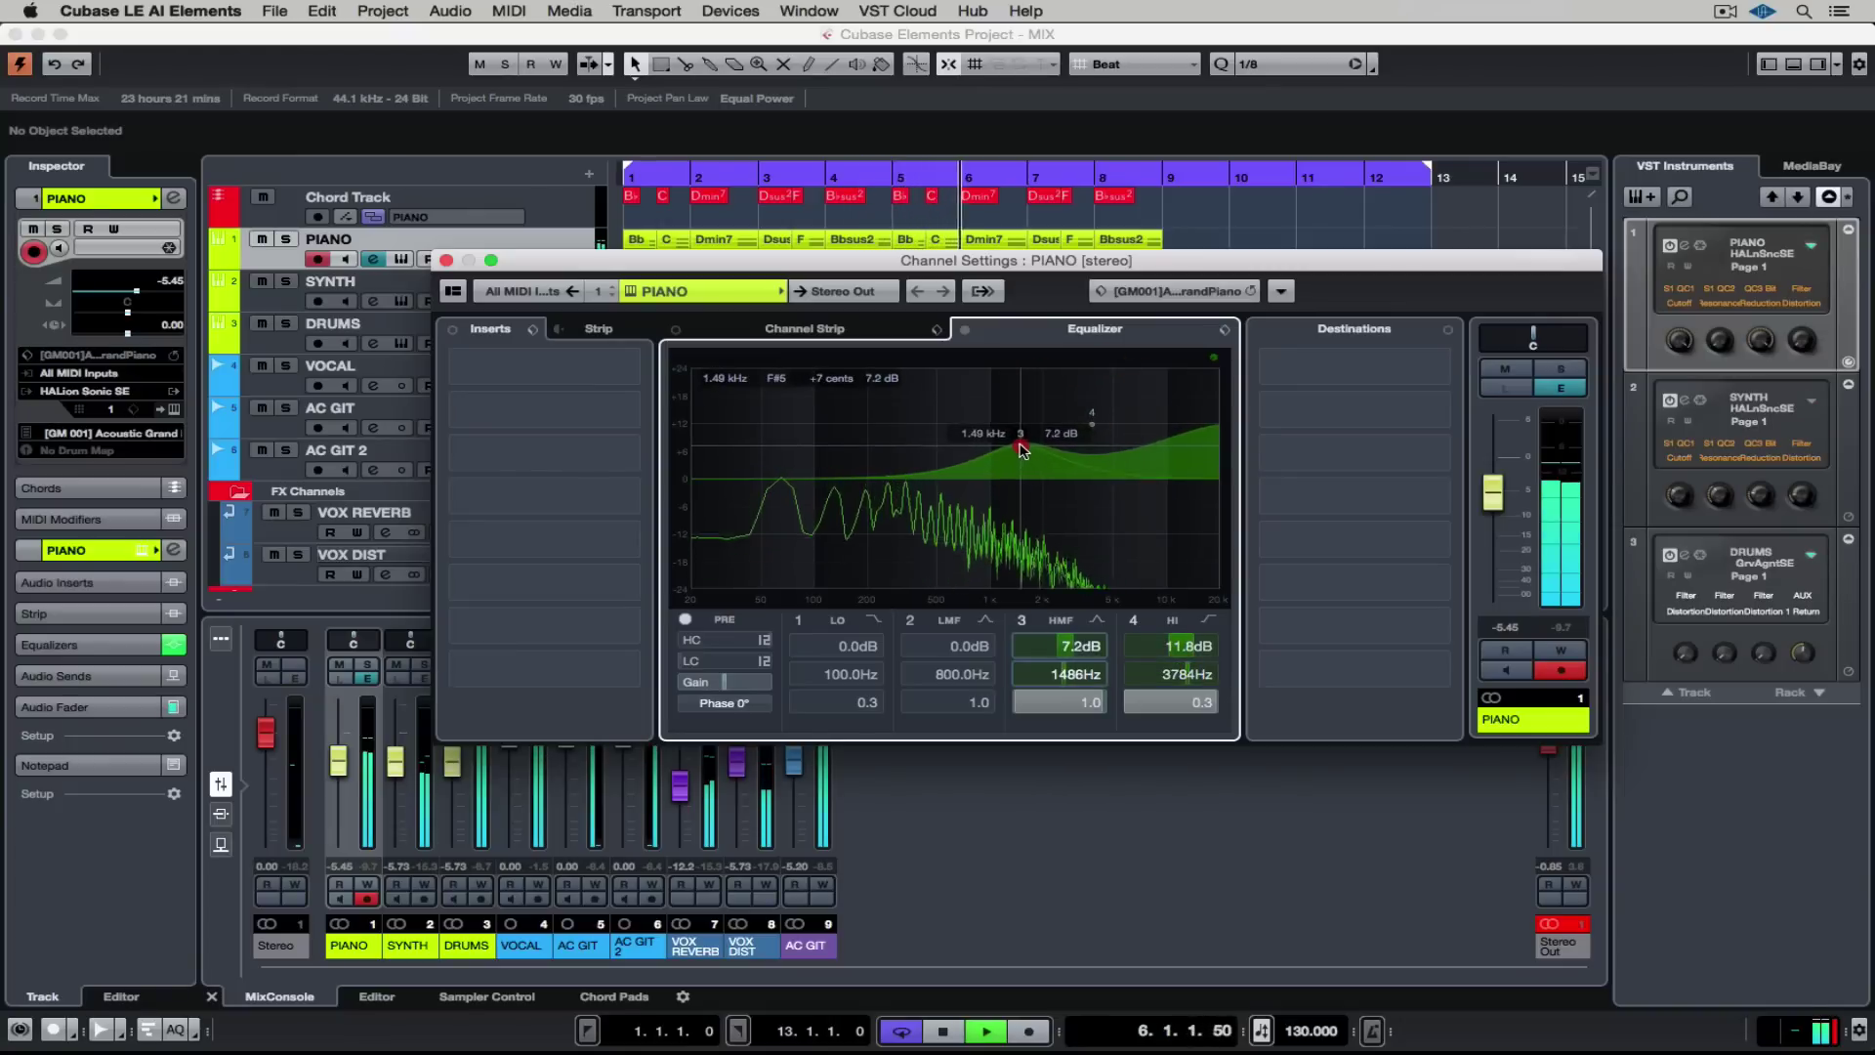
left_click_drag(1021, 449, 1026, 446)
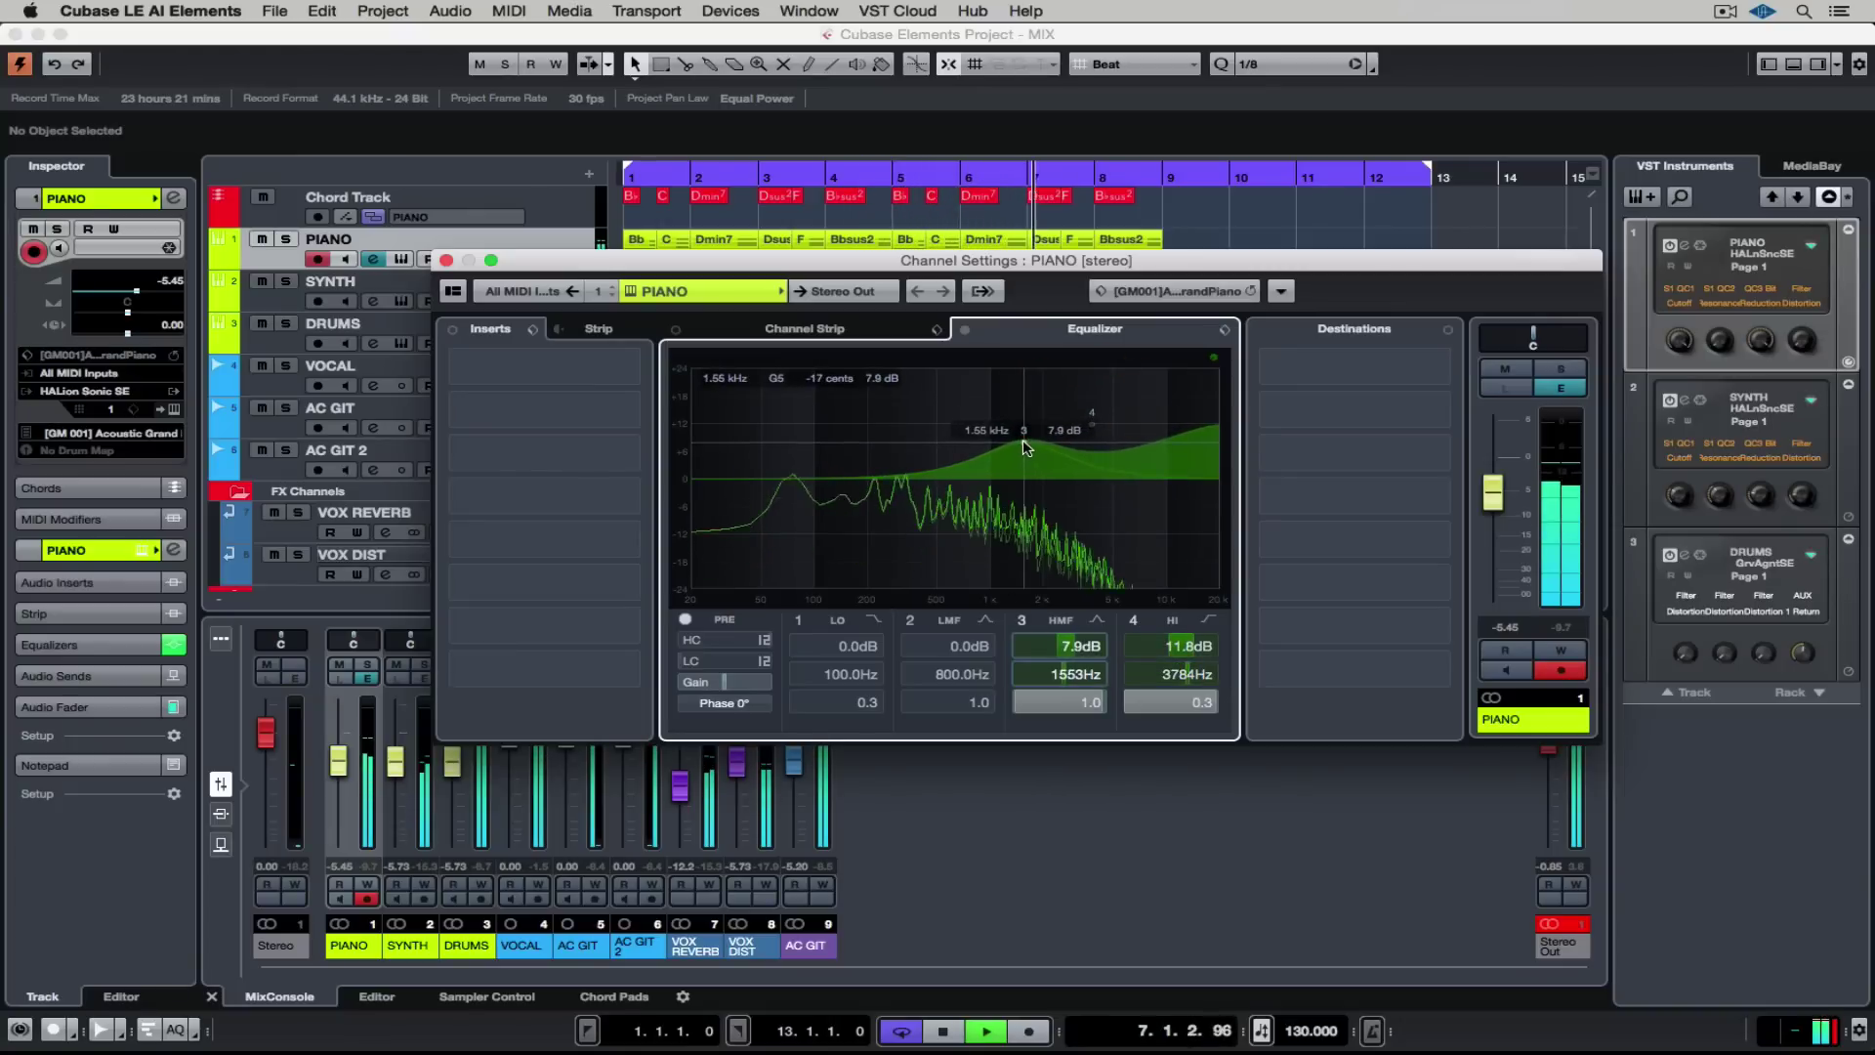
mouse_move(813, 478)
left_mouse_down()
mouse_move(707, 521)
mouse_move(800, 612)
left_mouse_up()
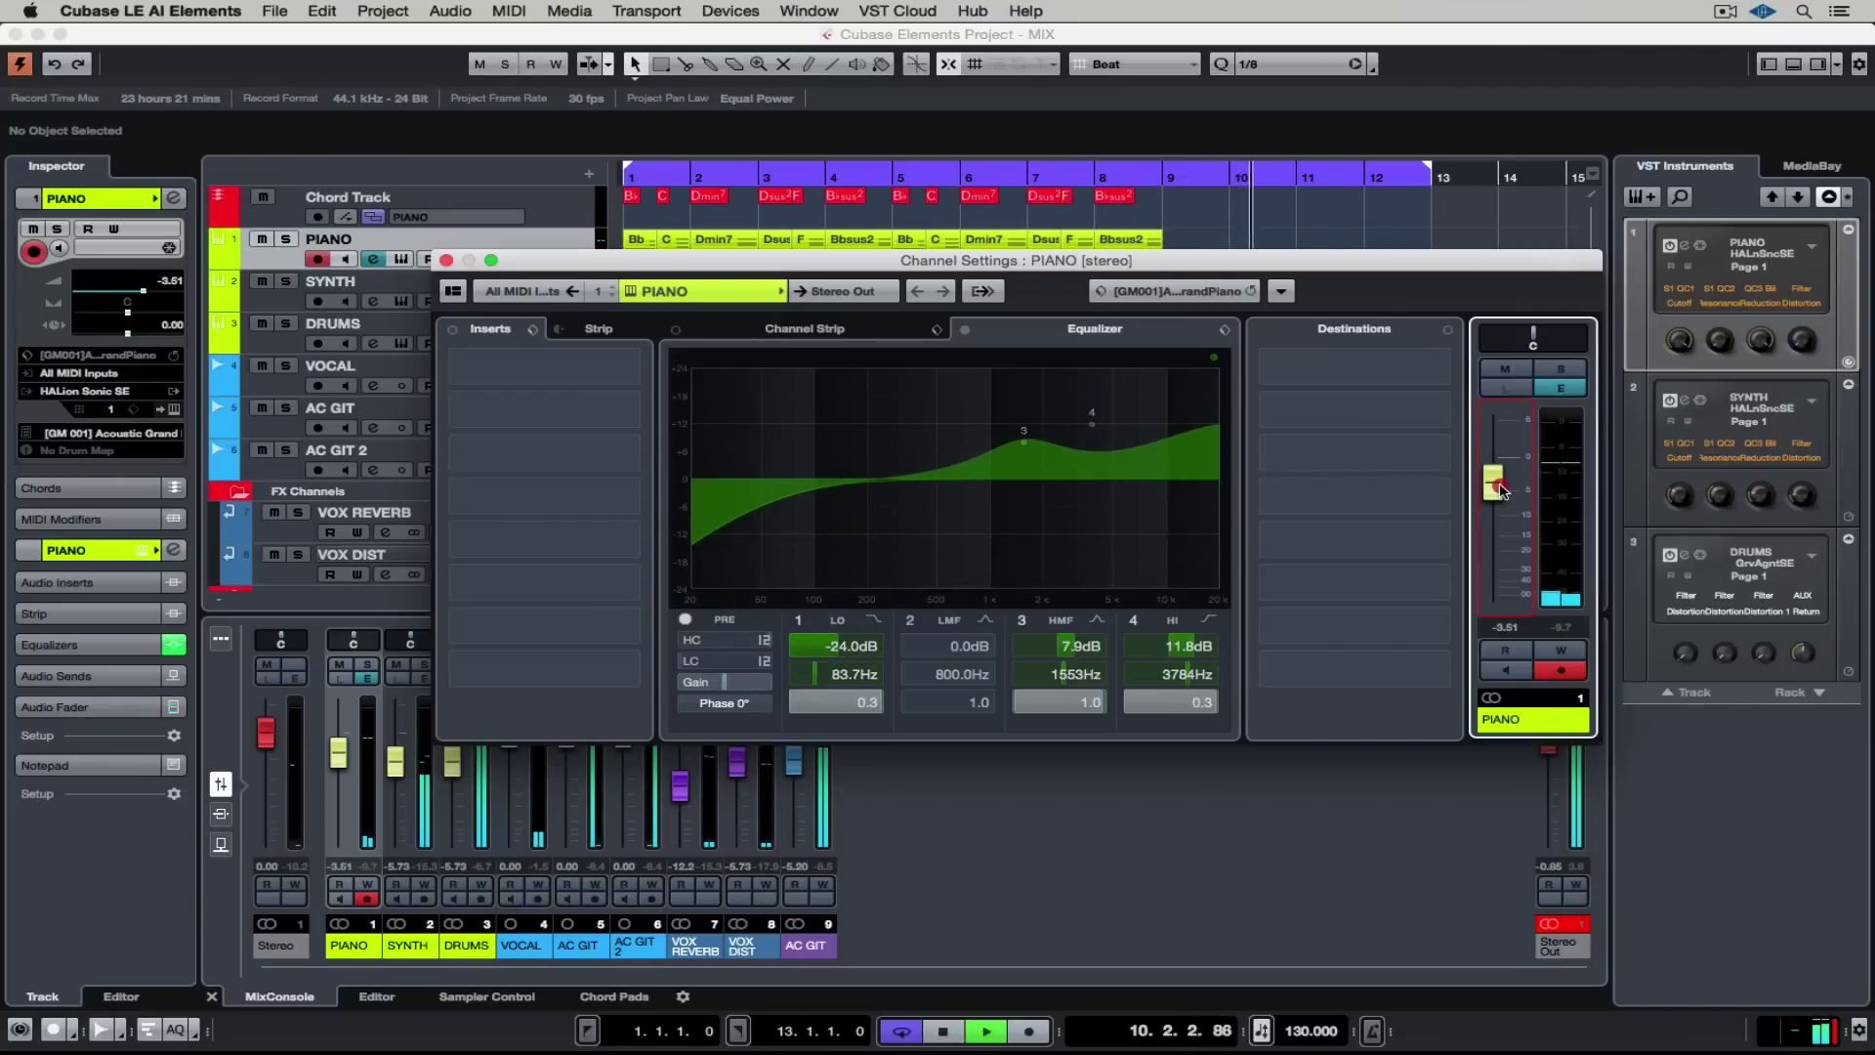
key("comma")
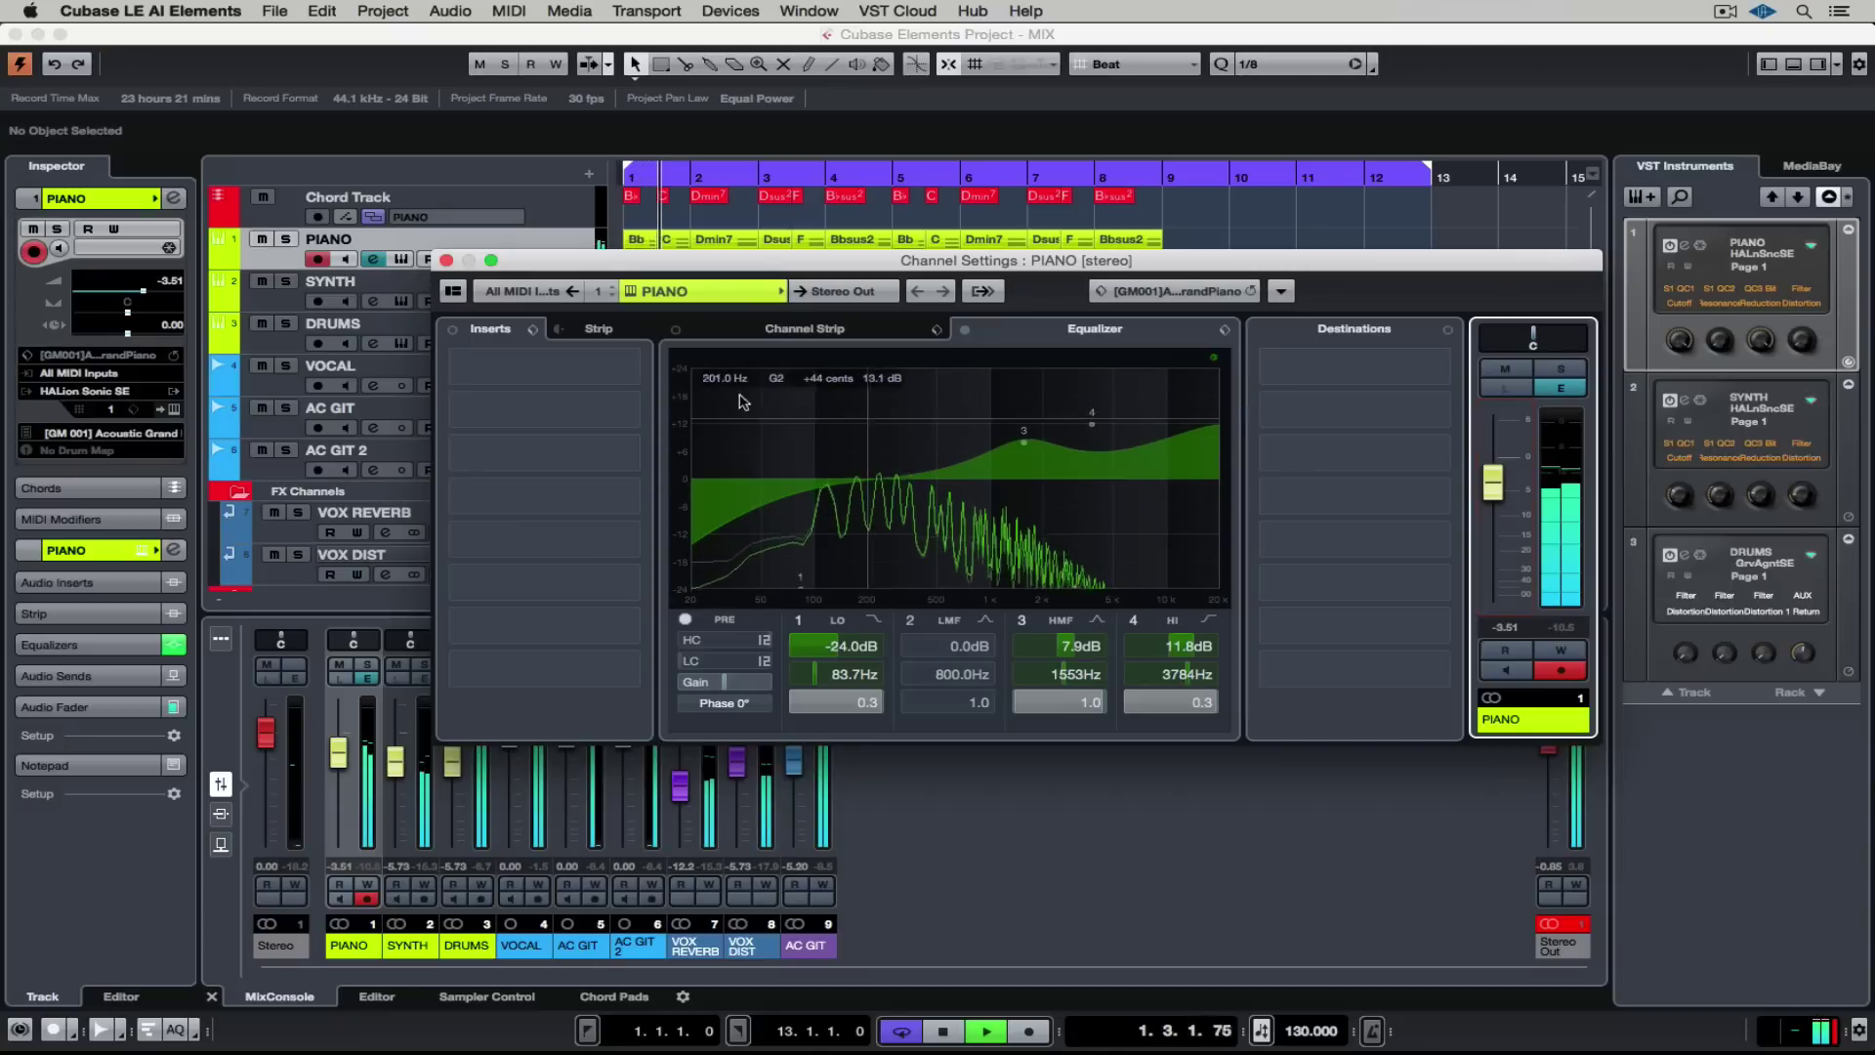
- Insert VintageCompressor with the Hard Piano preset on PIANO and lower its fader to about -5.4 dB
left_click(633, 368)
type("COMP")
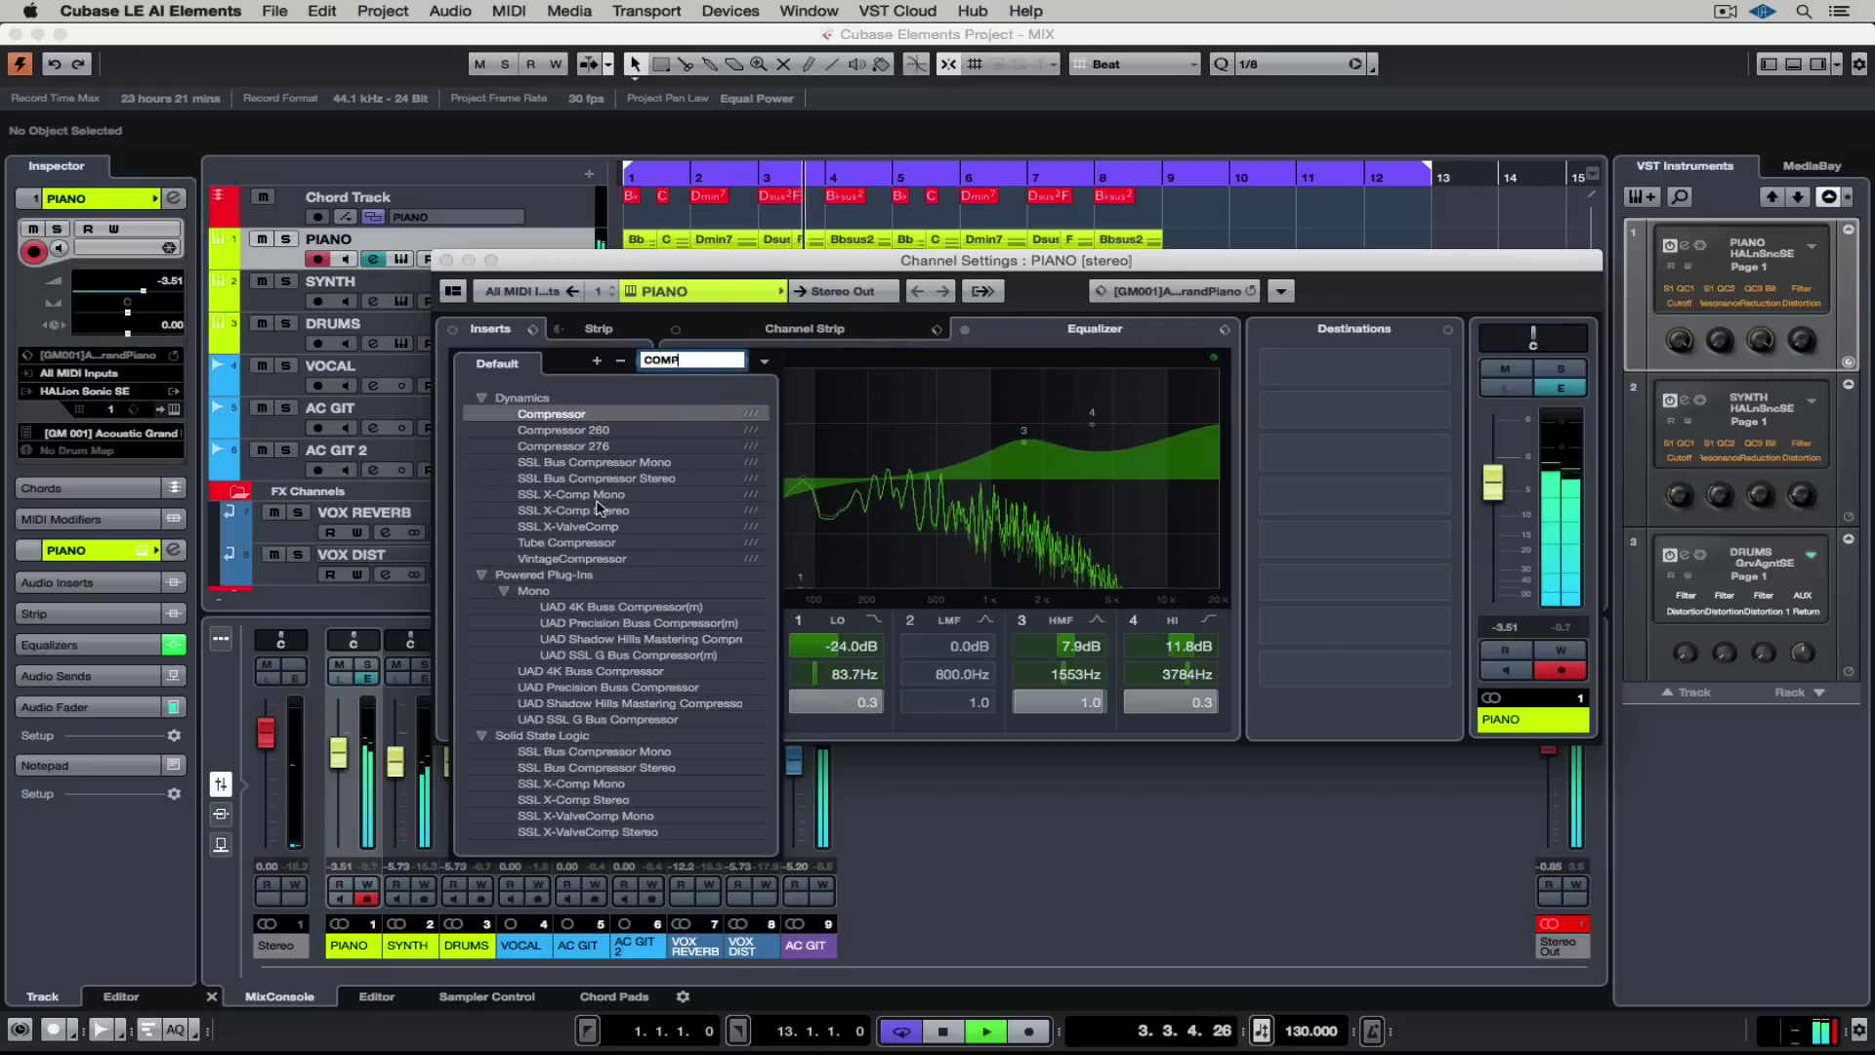
left_click(583, 558)
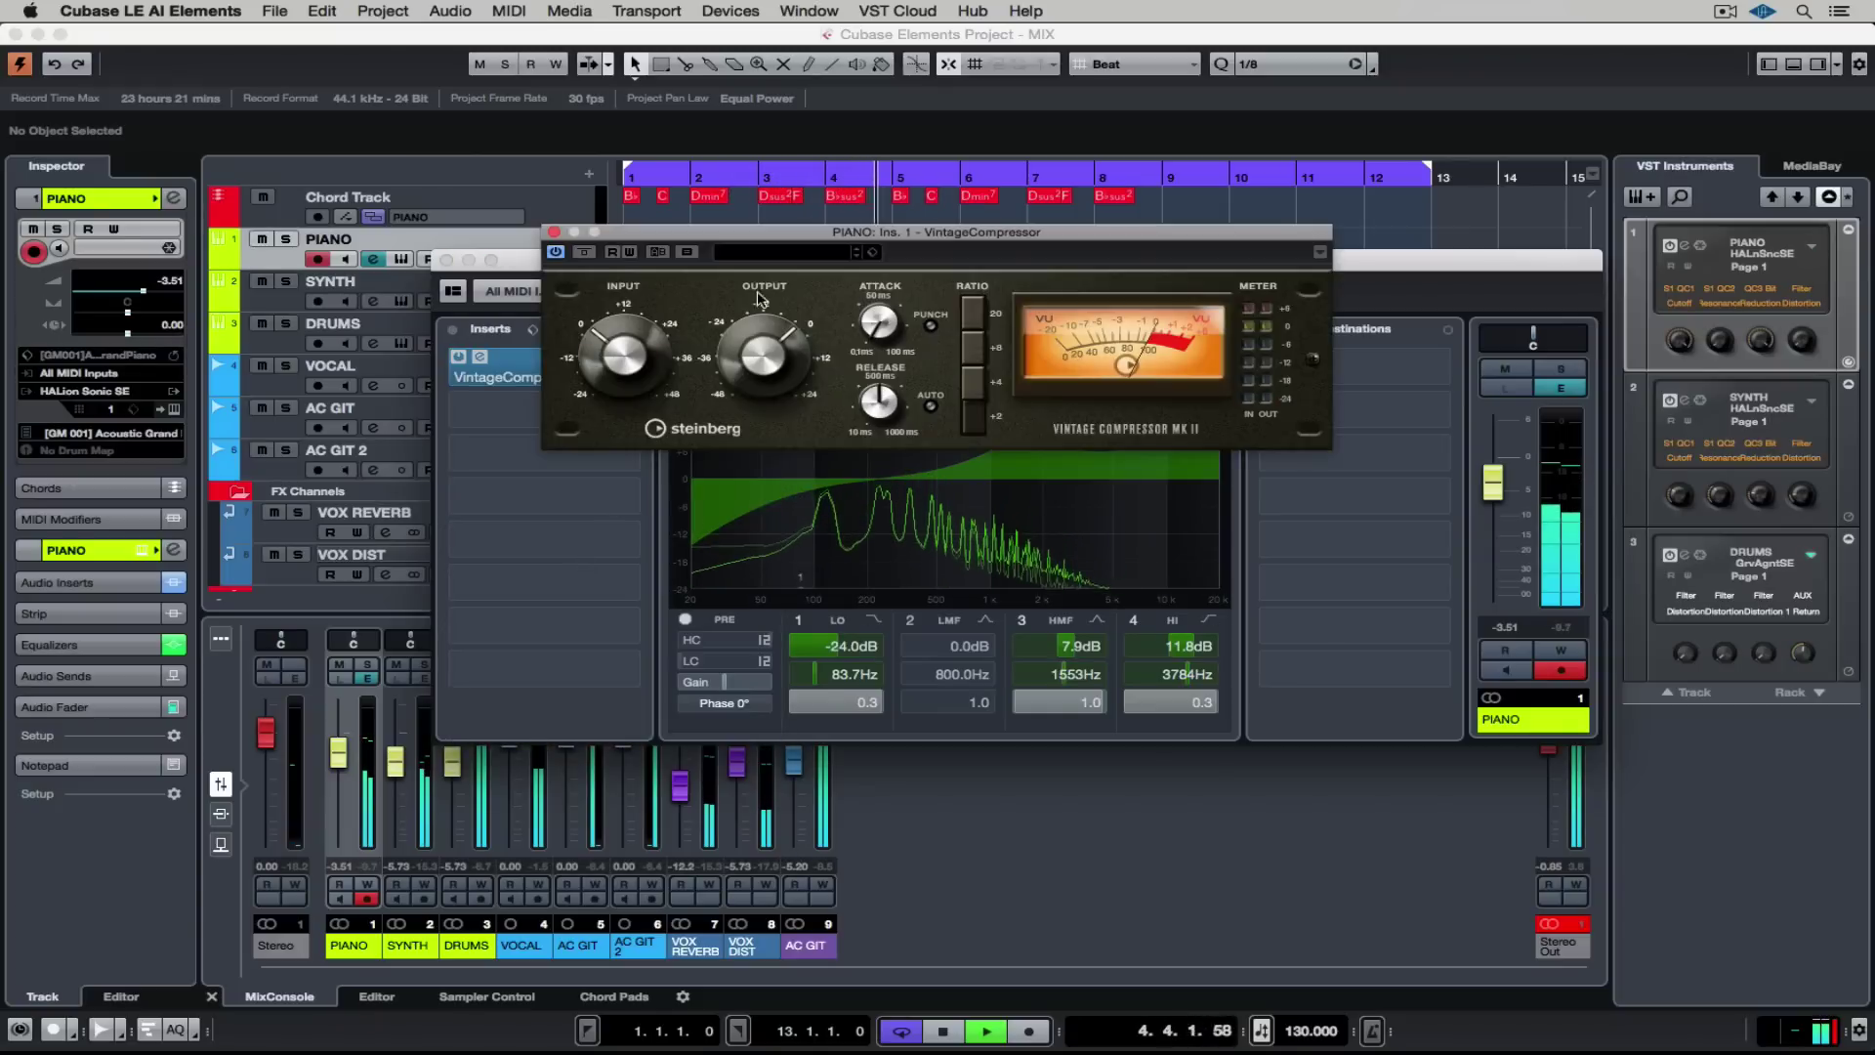
left_click(786, 252)
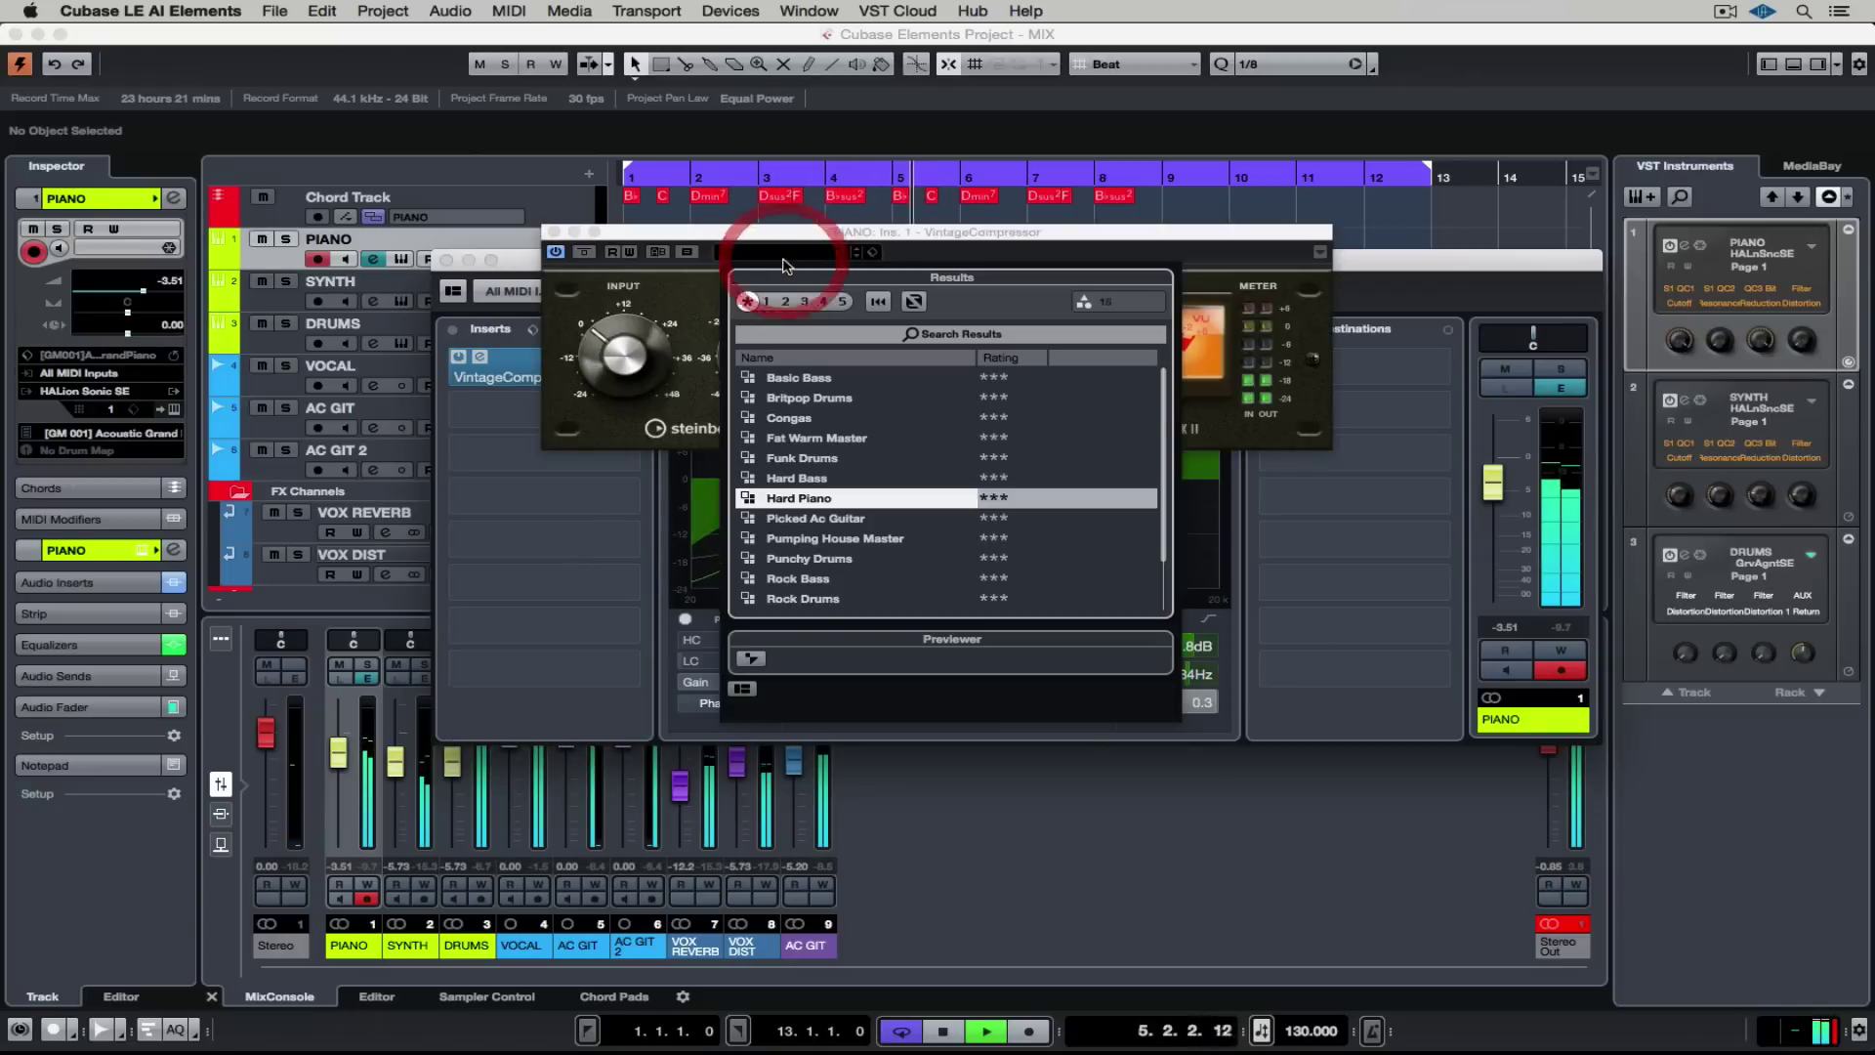
double_click(809, 498)
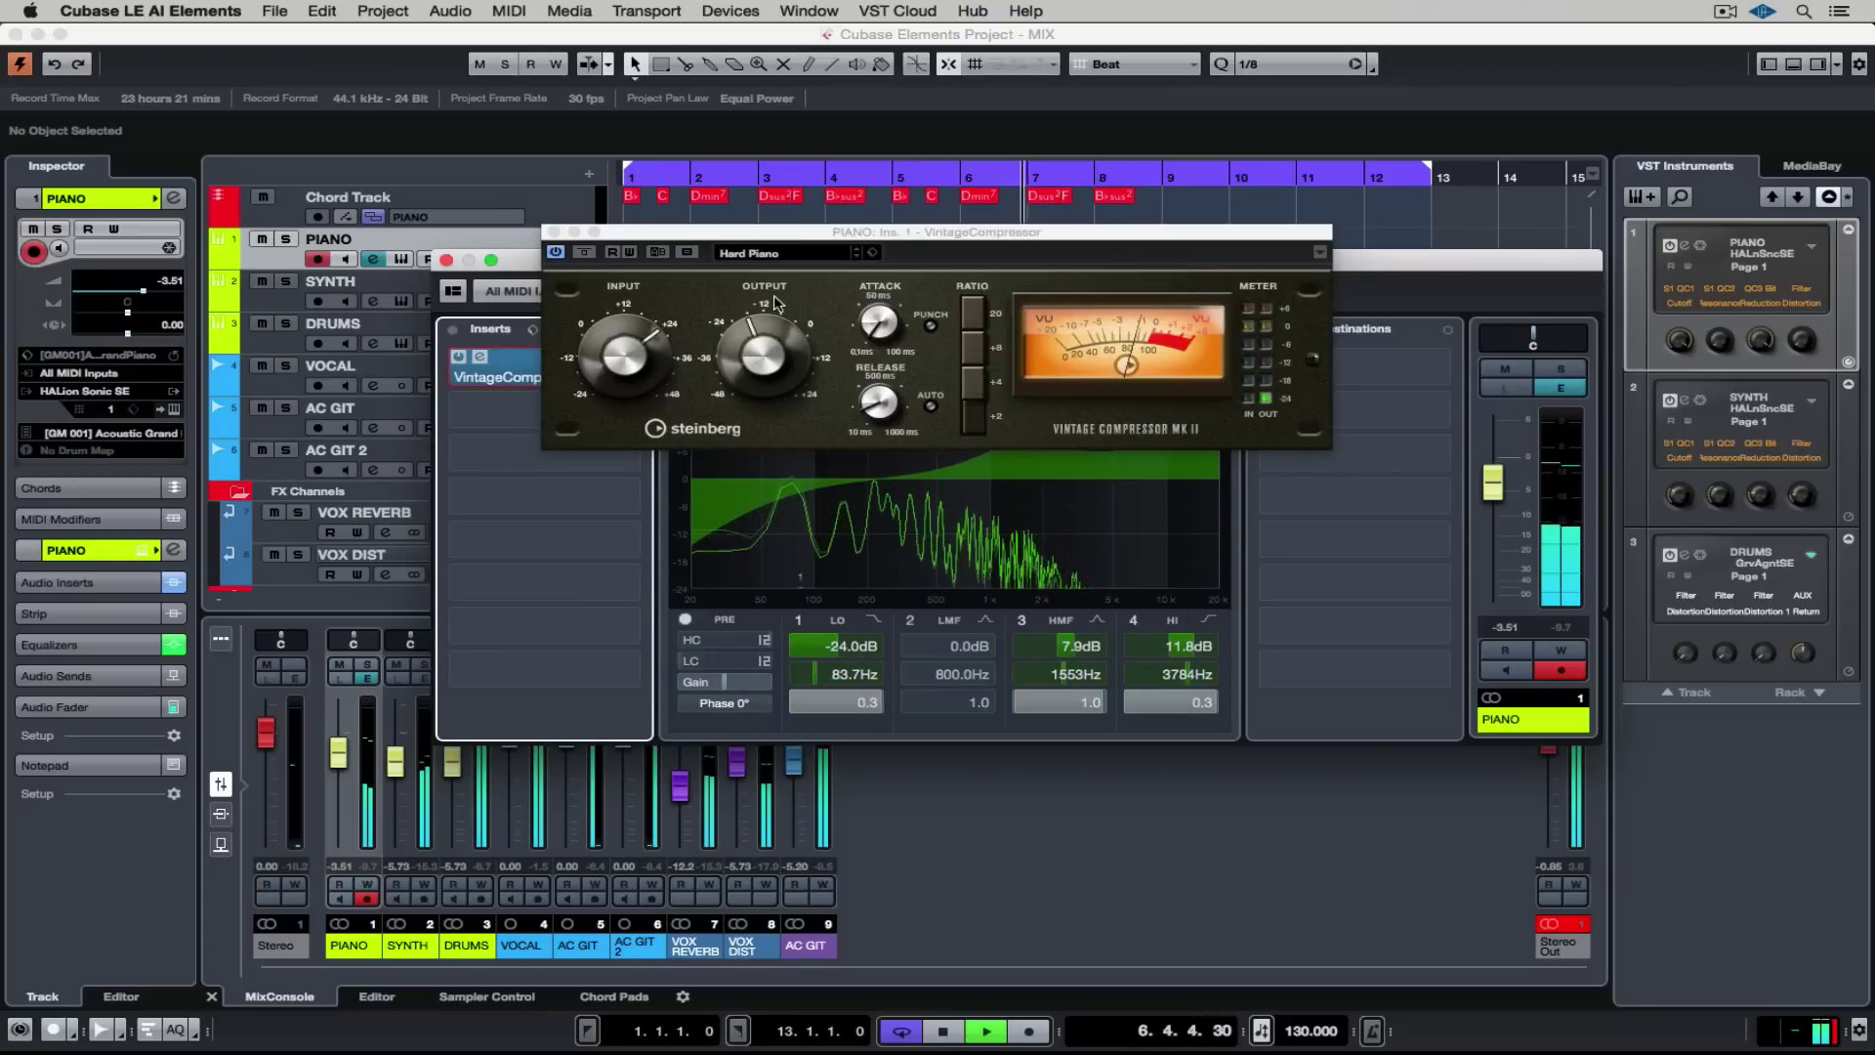
left_click(758, 335)
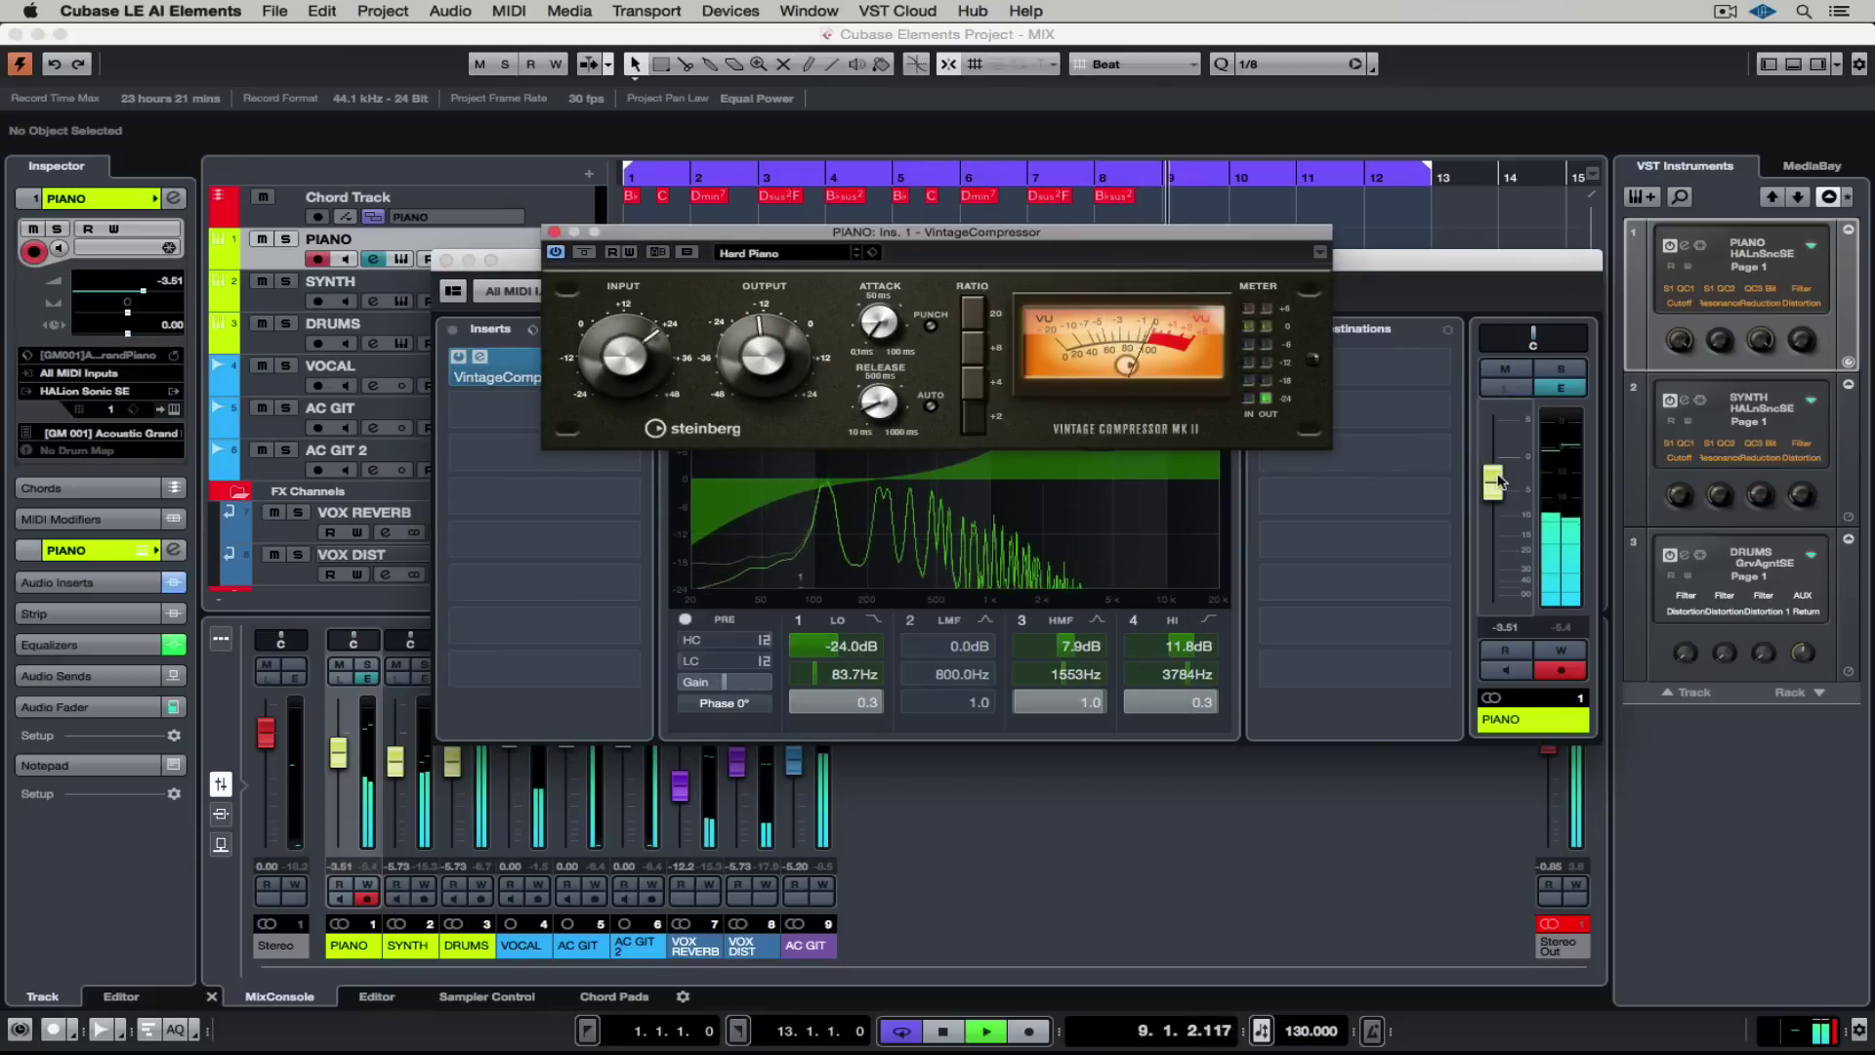
left_click_drag(1493, 481, 1495, 493)
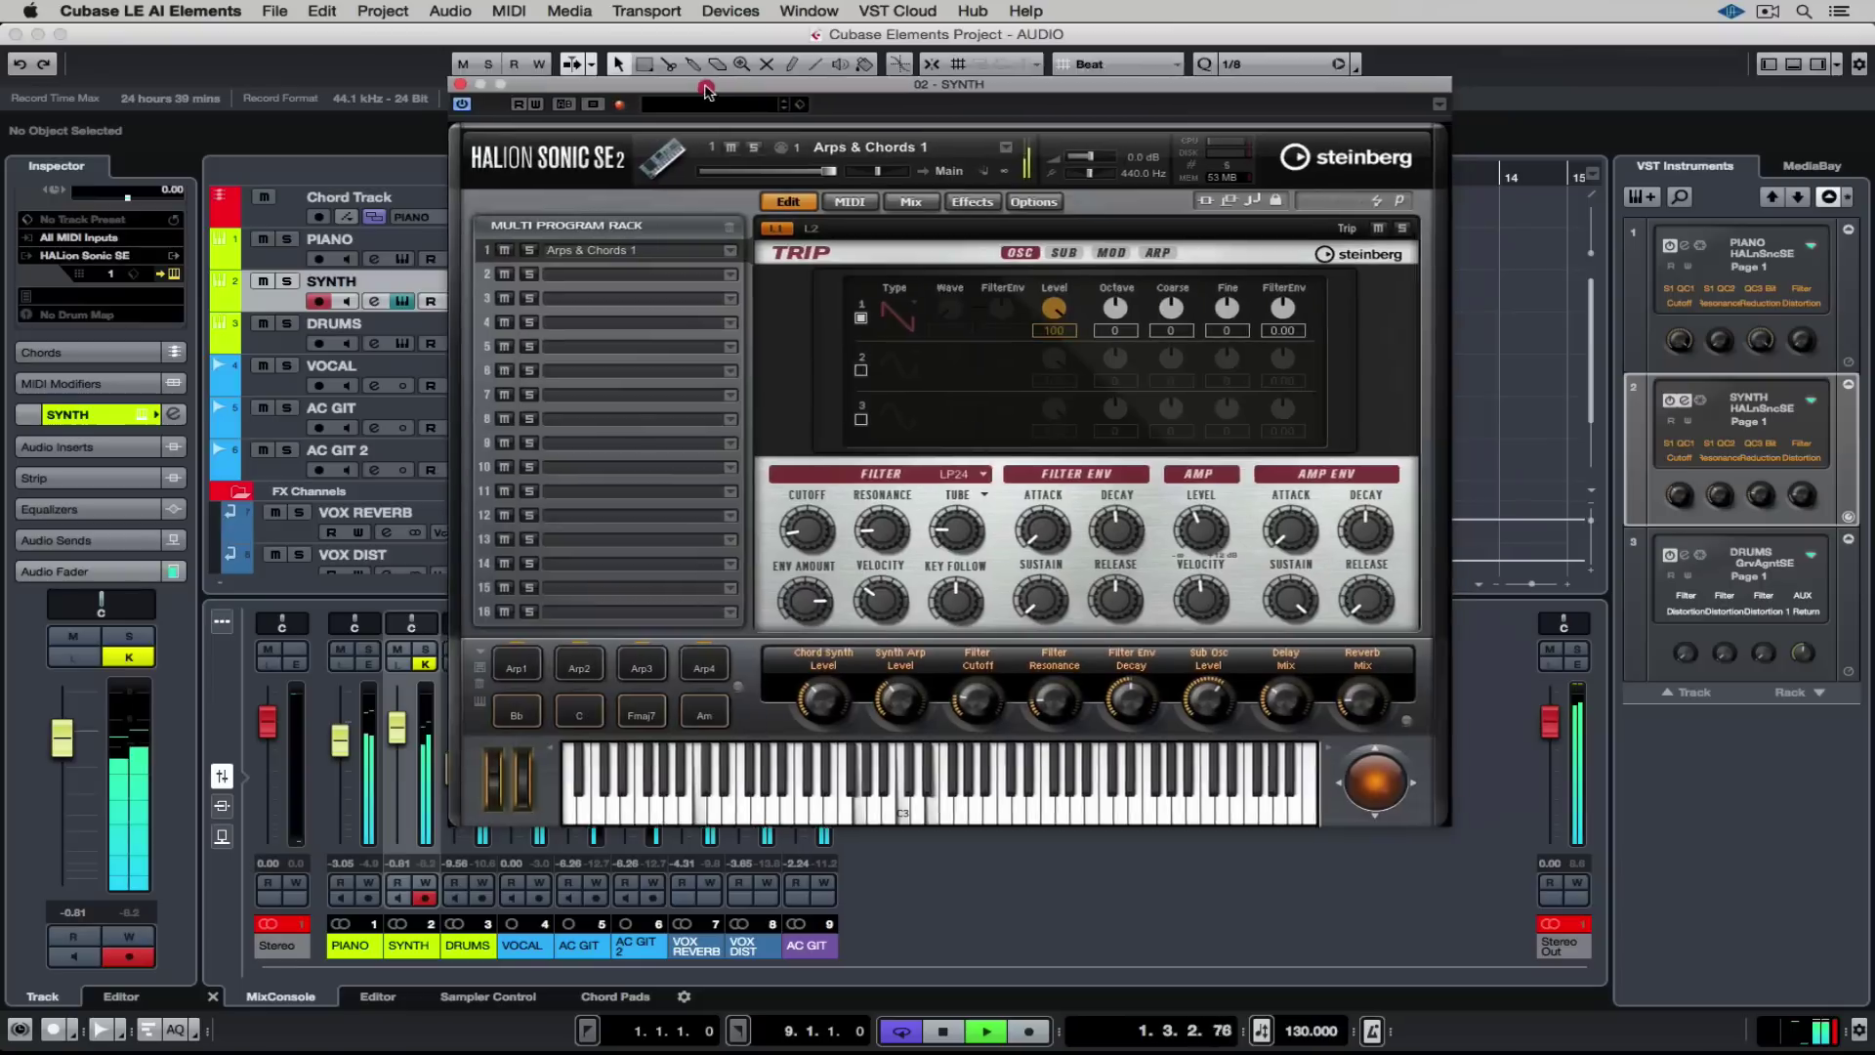
- On HALion Sonic SE, nudge Chord Synth Level, raise Sub Osc Level and lift Filter Cutoff slightly
left_click_drag(708, 91, 670, 102)
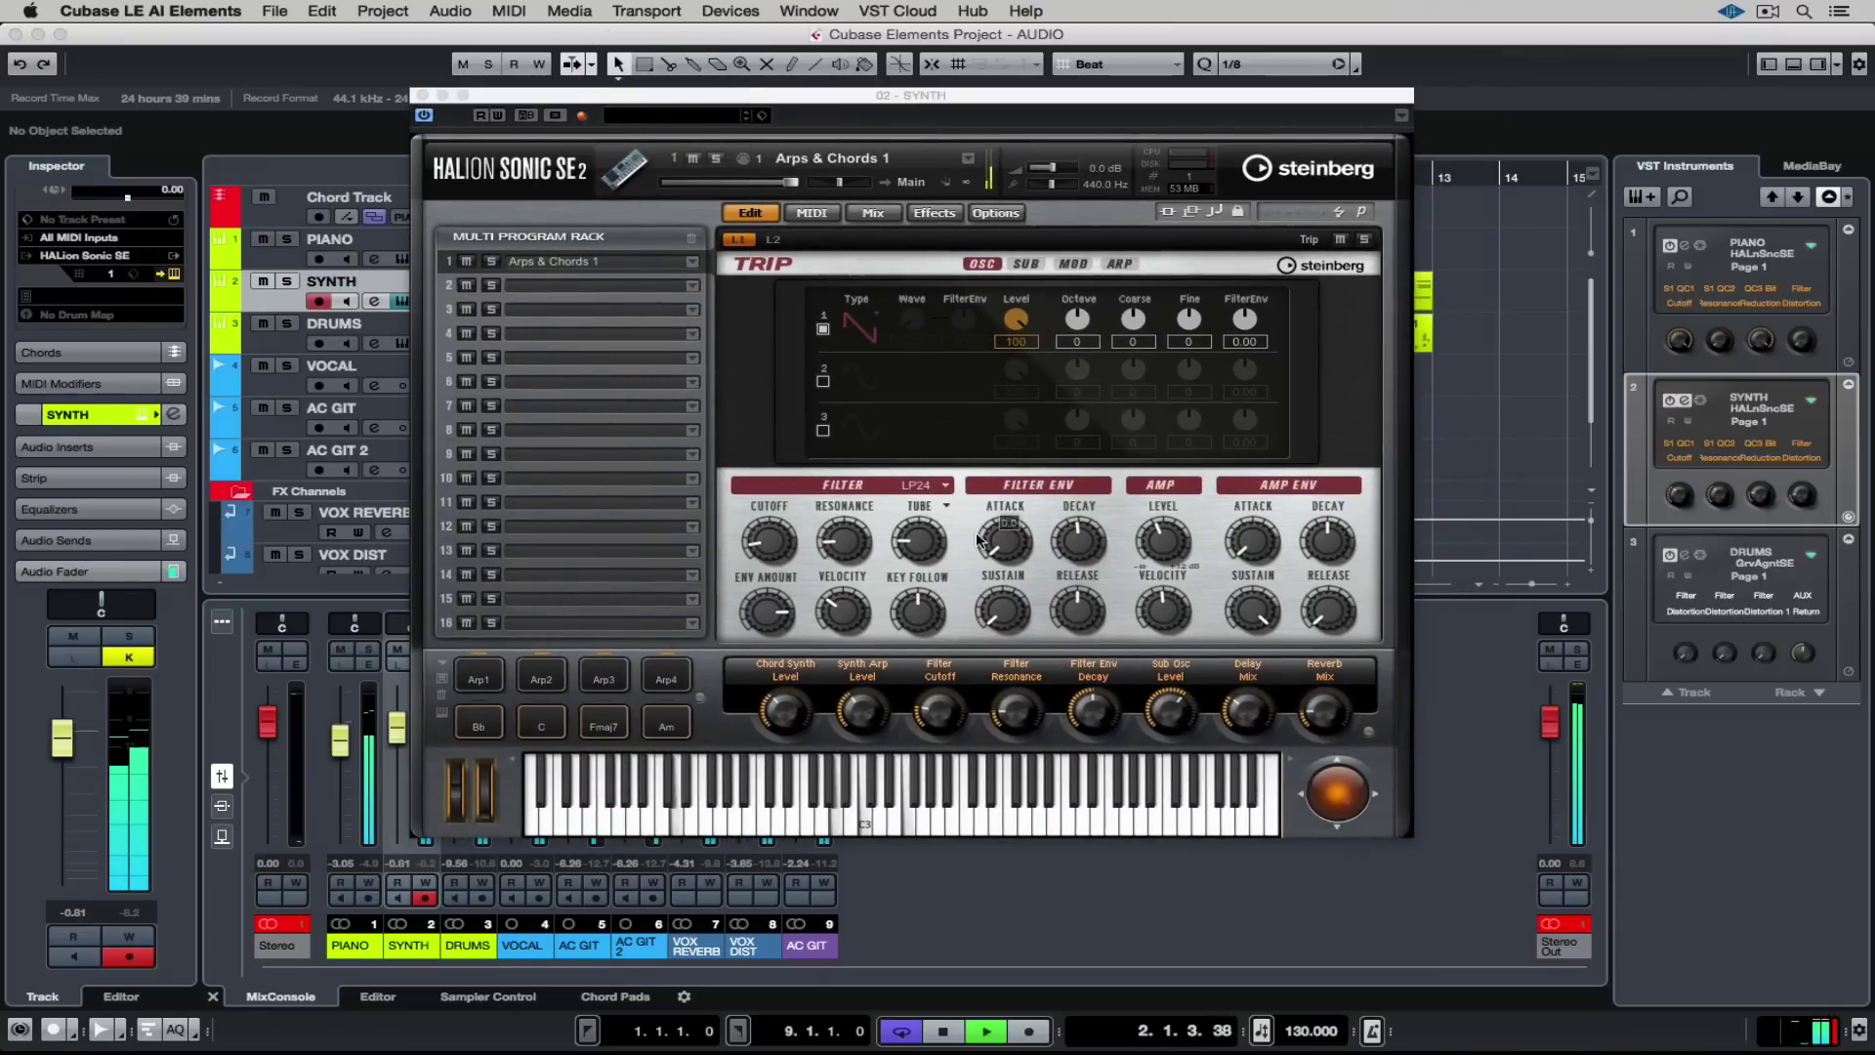
mouse_move(778, 713)
left_mouse_down()
mouse_move(781, 684)
mouse_move(776, 719)
left_mouse_up()
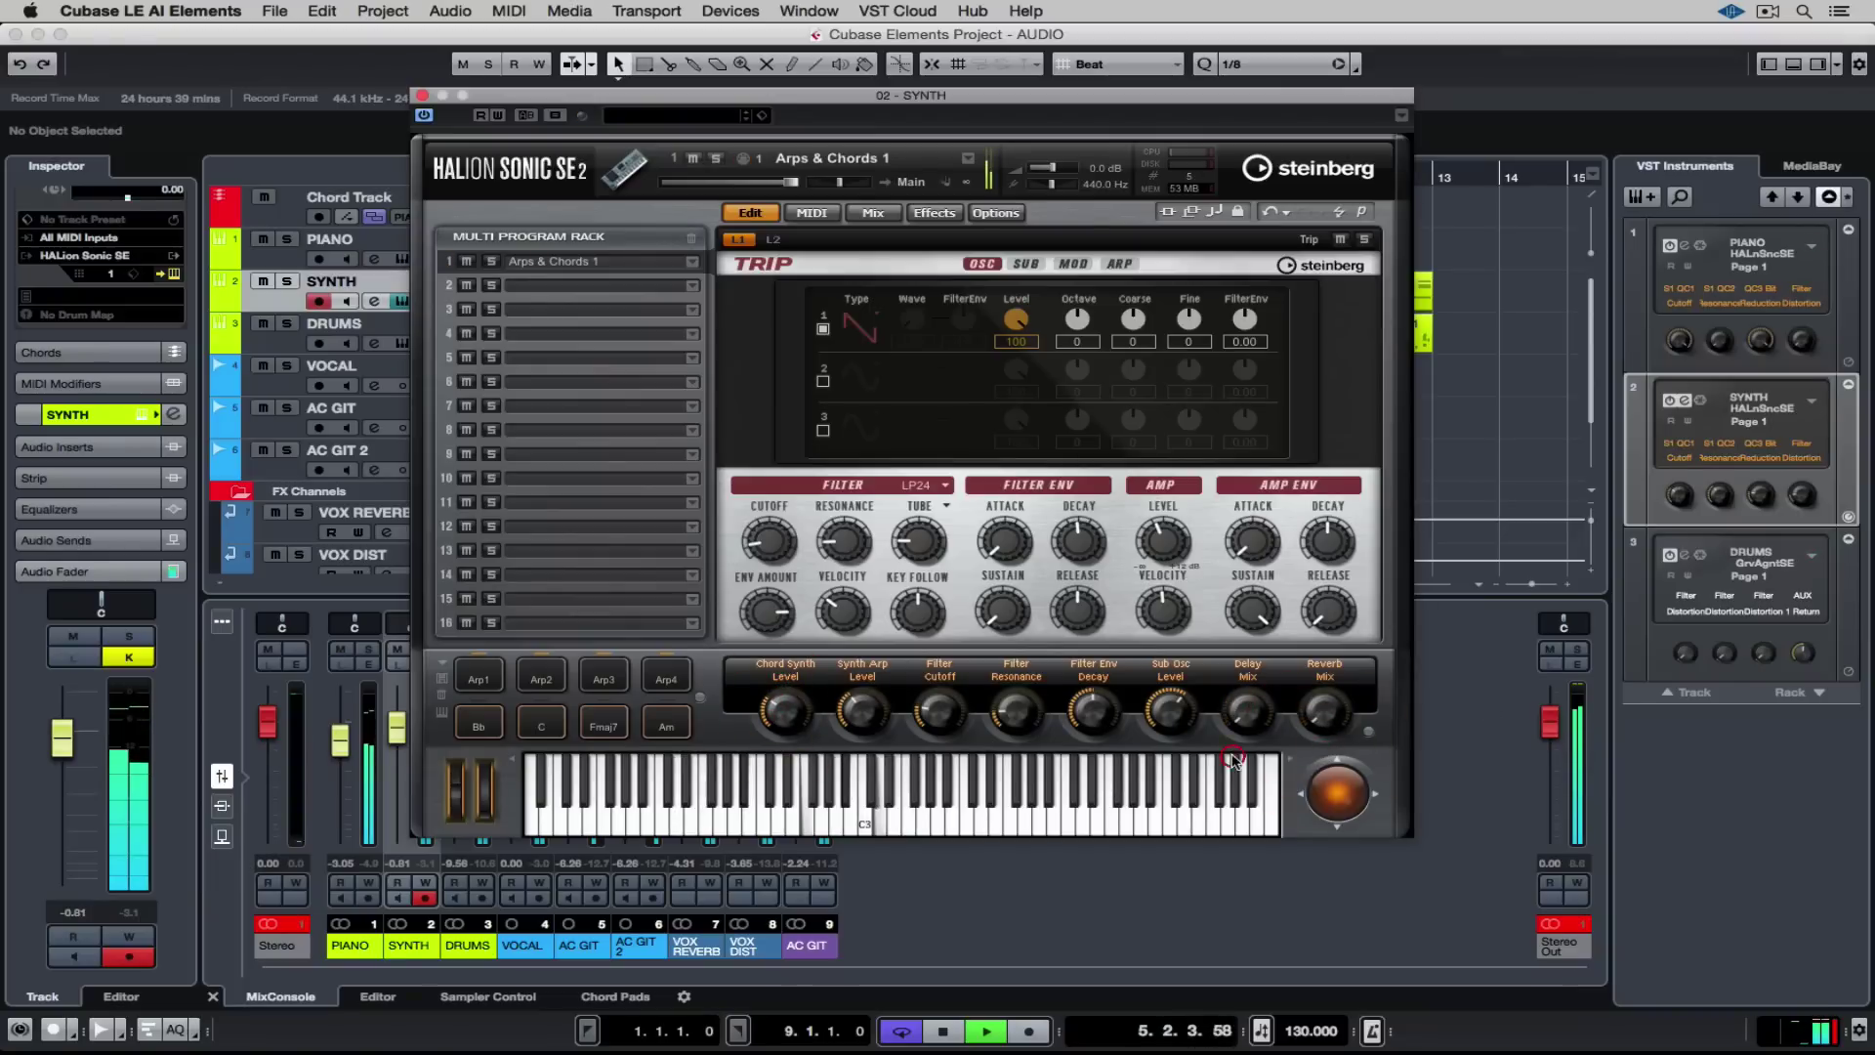
left_click_drag(1169, 713, 1160, 672)
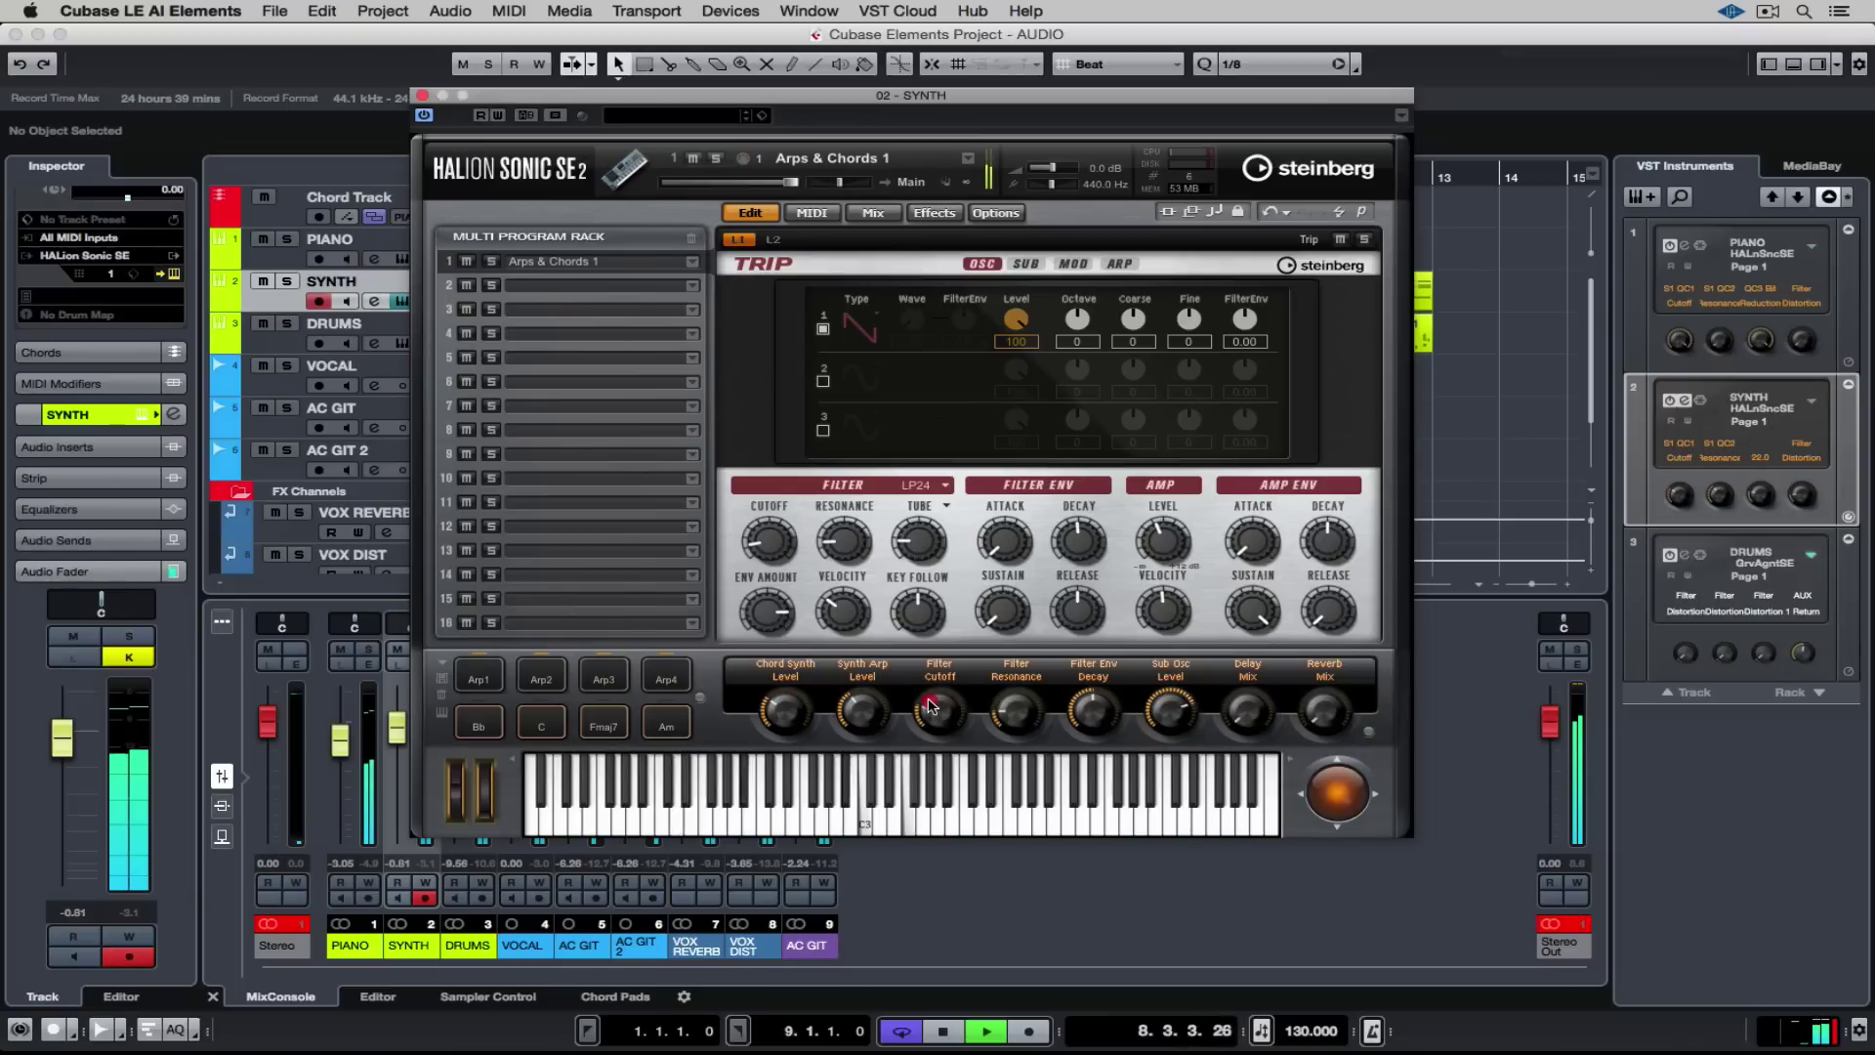
left_click_drag(930, 711, 932, 709)
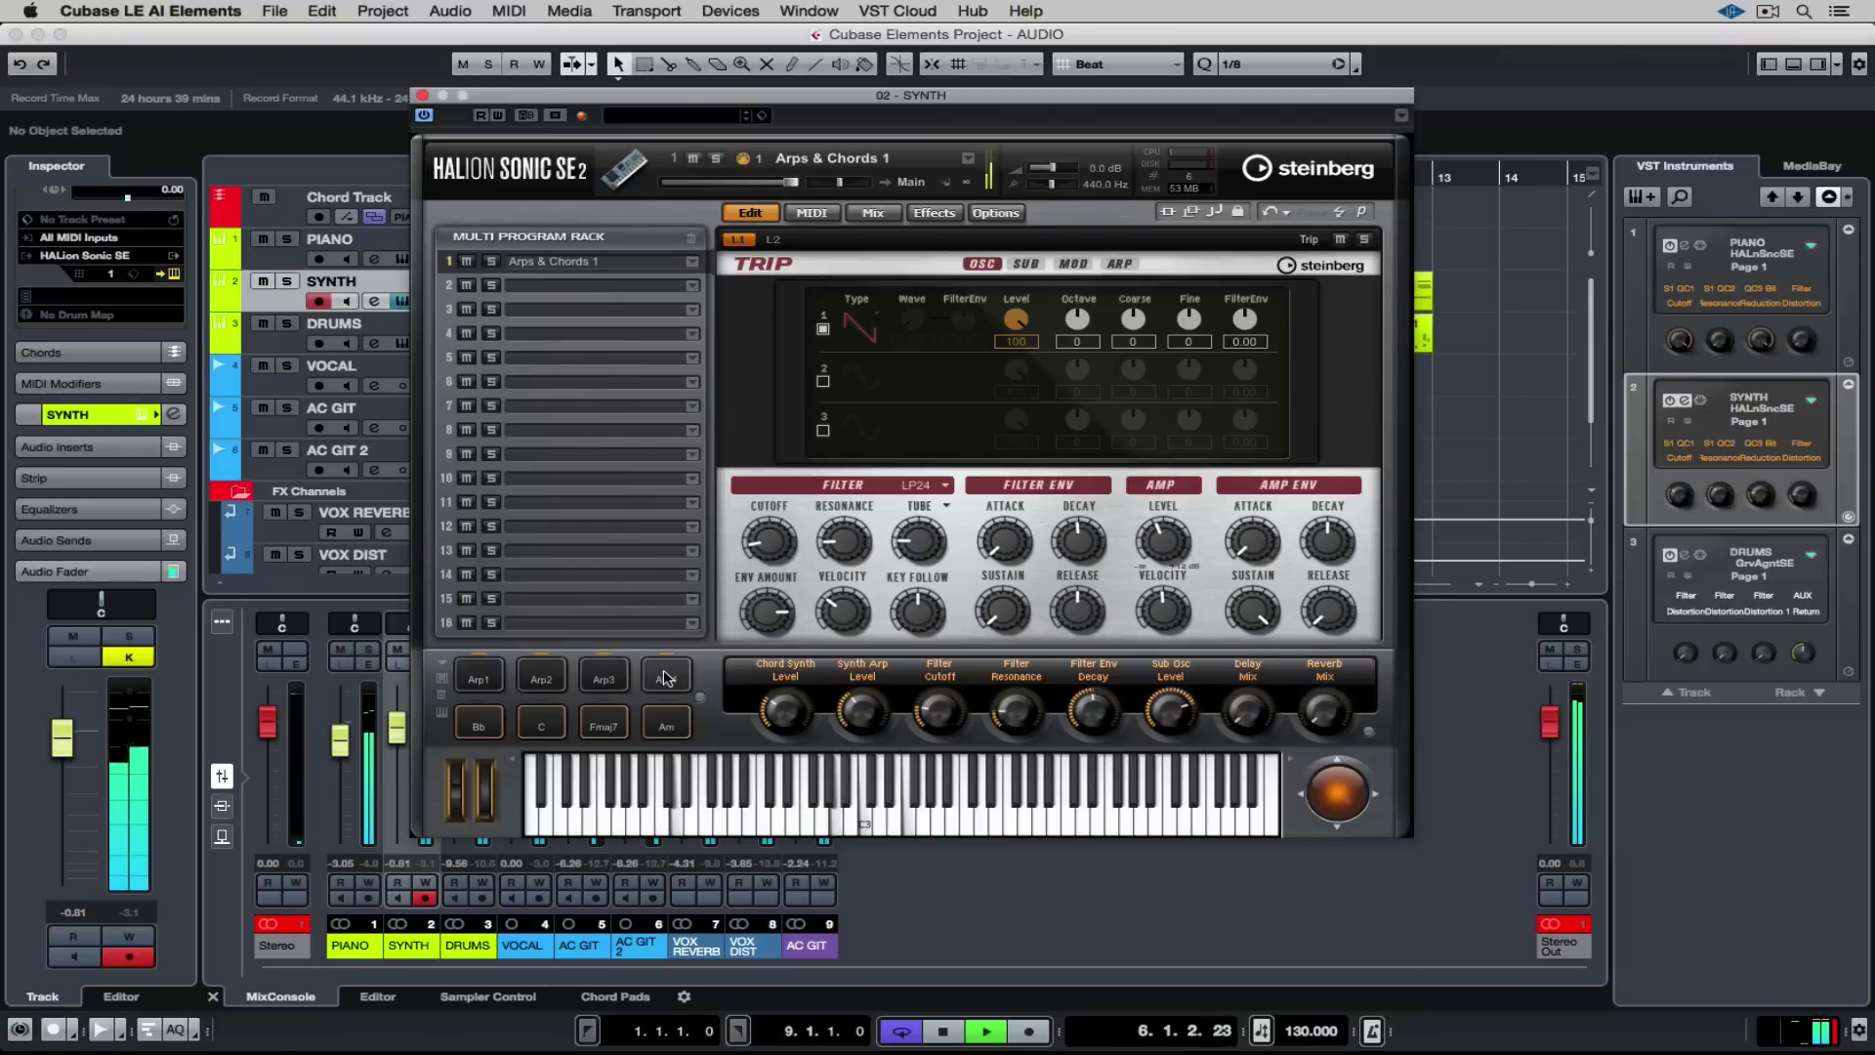
- Close HALion, stop playback, extend the cycle through bar 12 and snap the grid to Bar
left_click(420, 97)
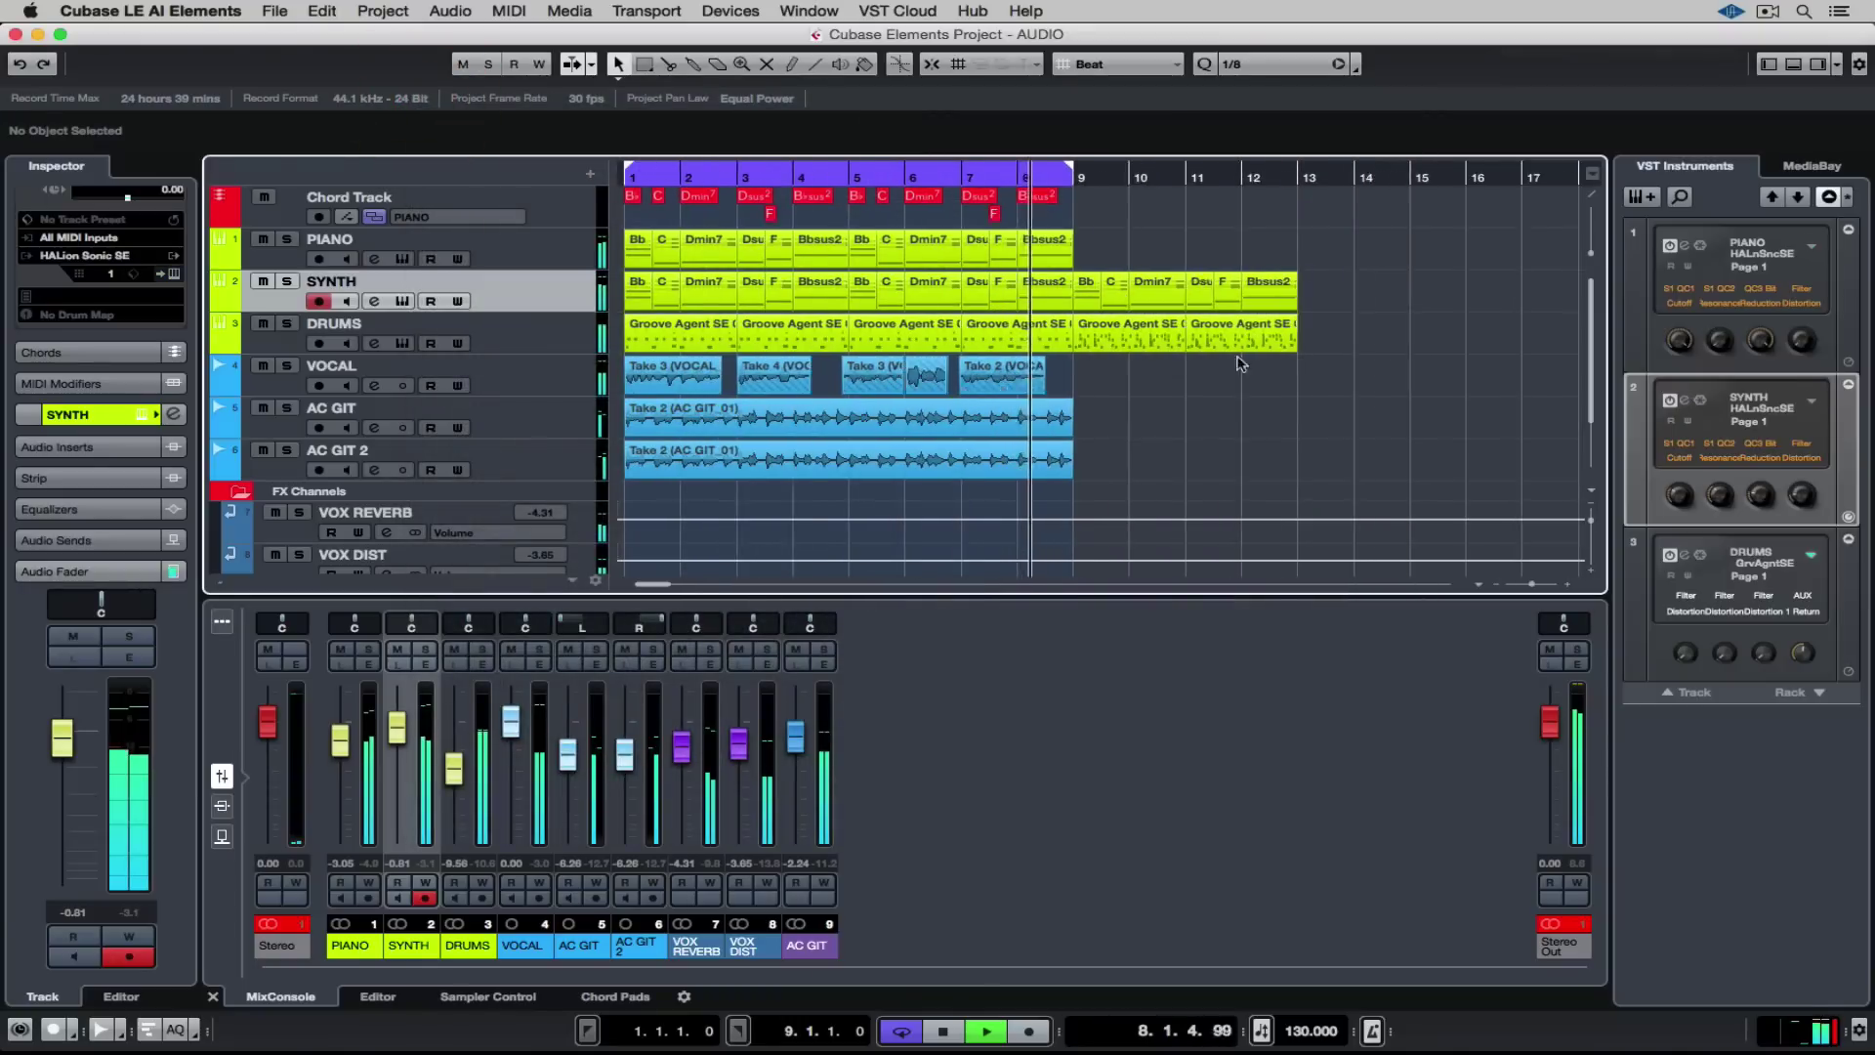
key("space")
left_click_drag(994, 172, 1161, 171)
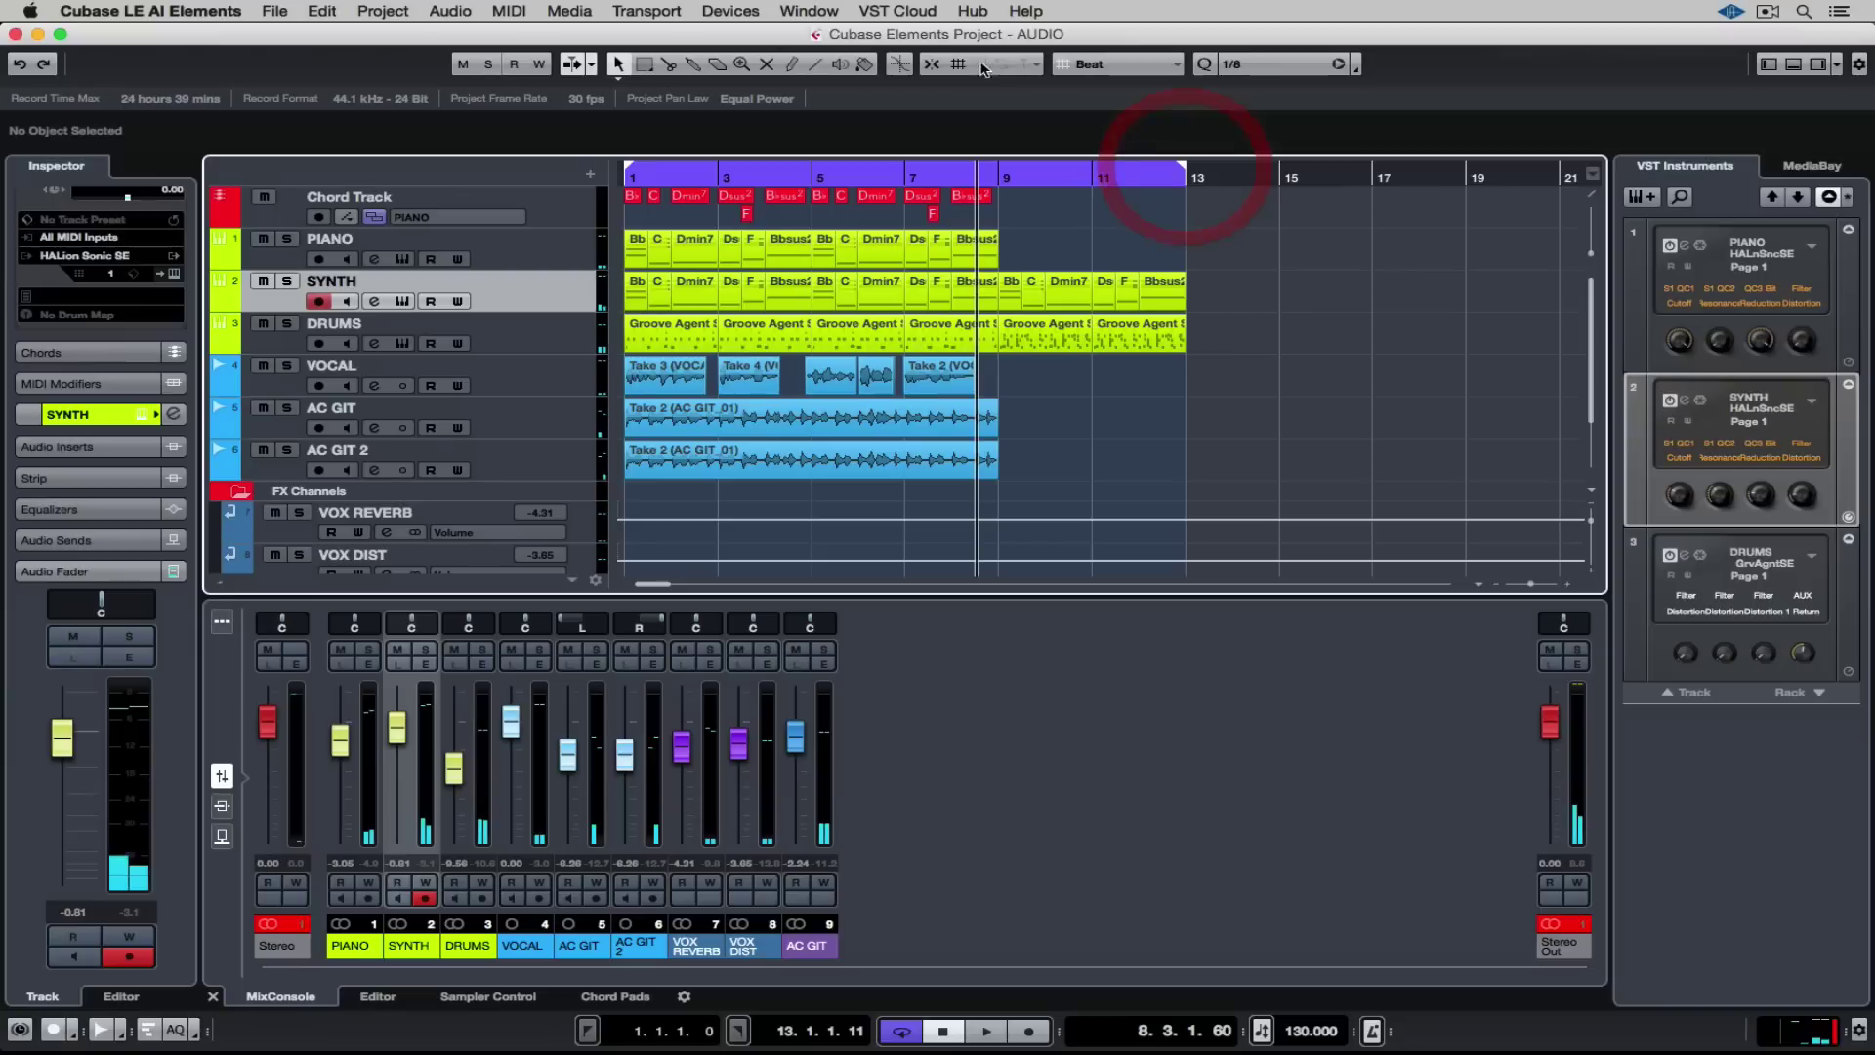
left_click(1123, 64)
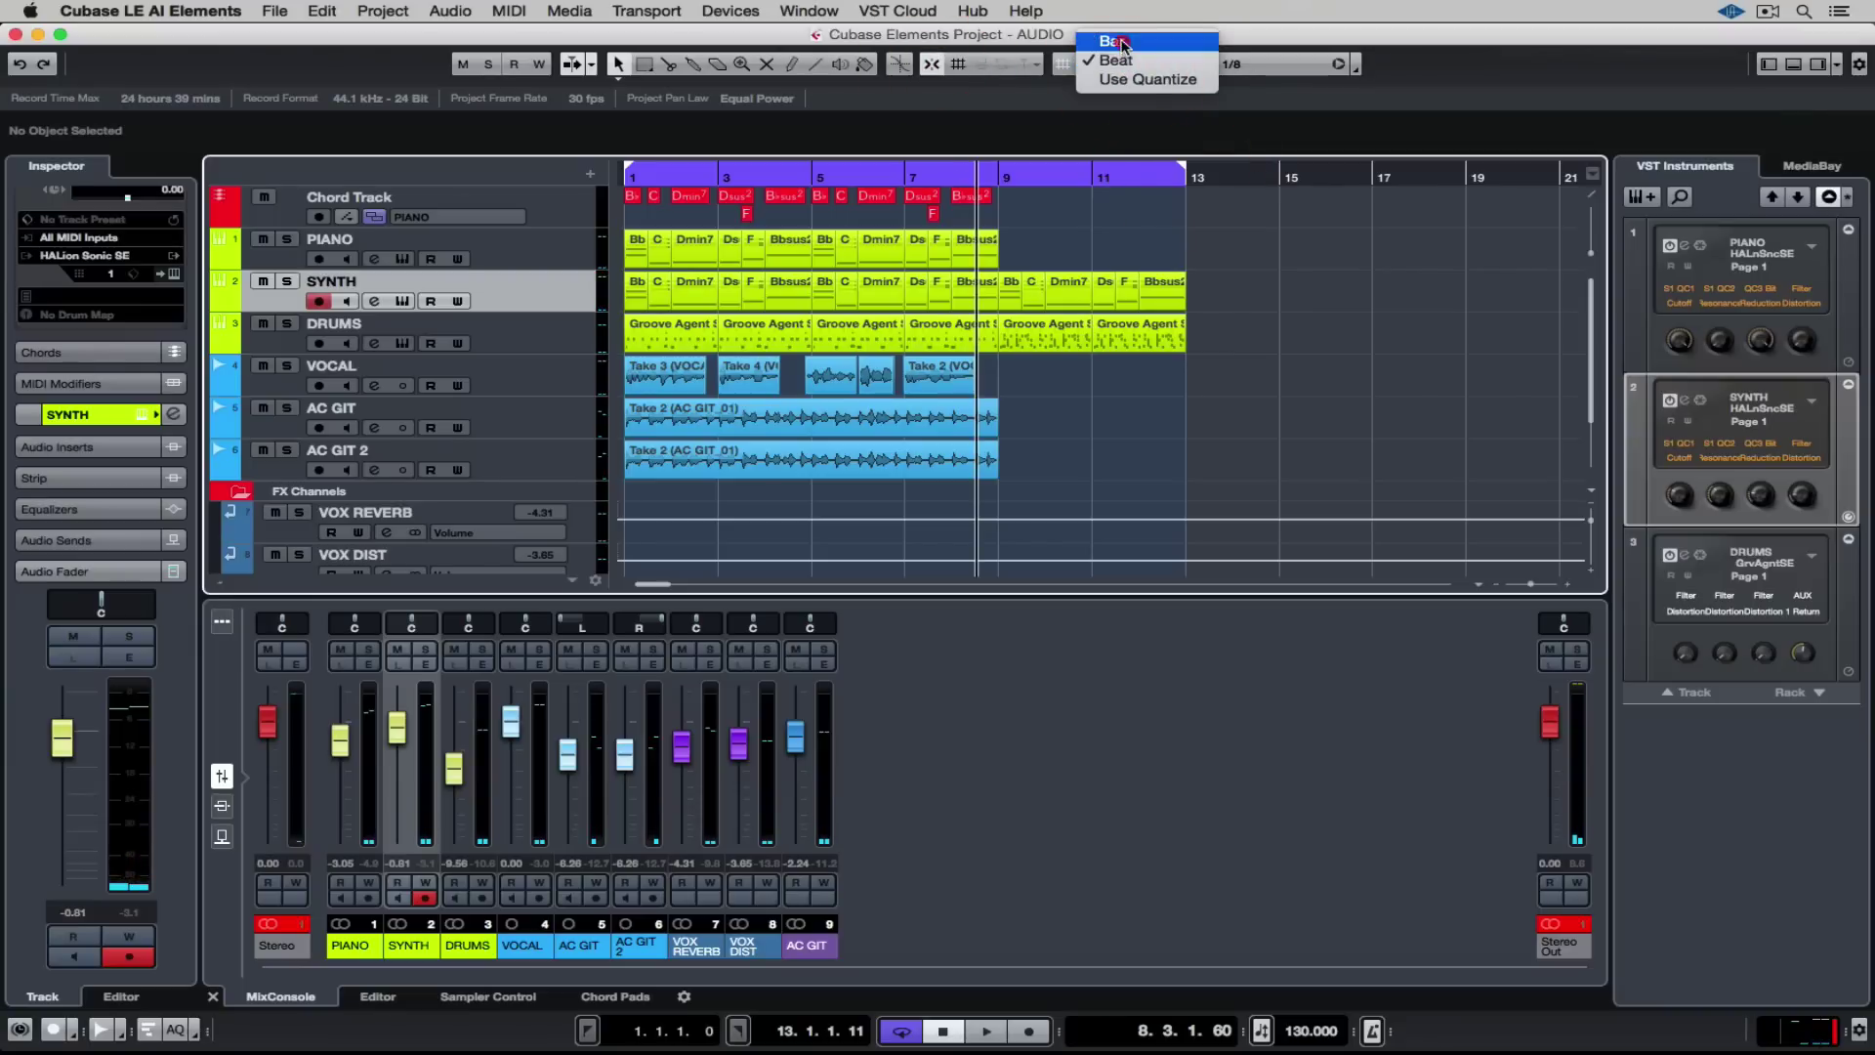
left_click(1094, 39)
left_click(1174, 169)
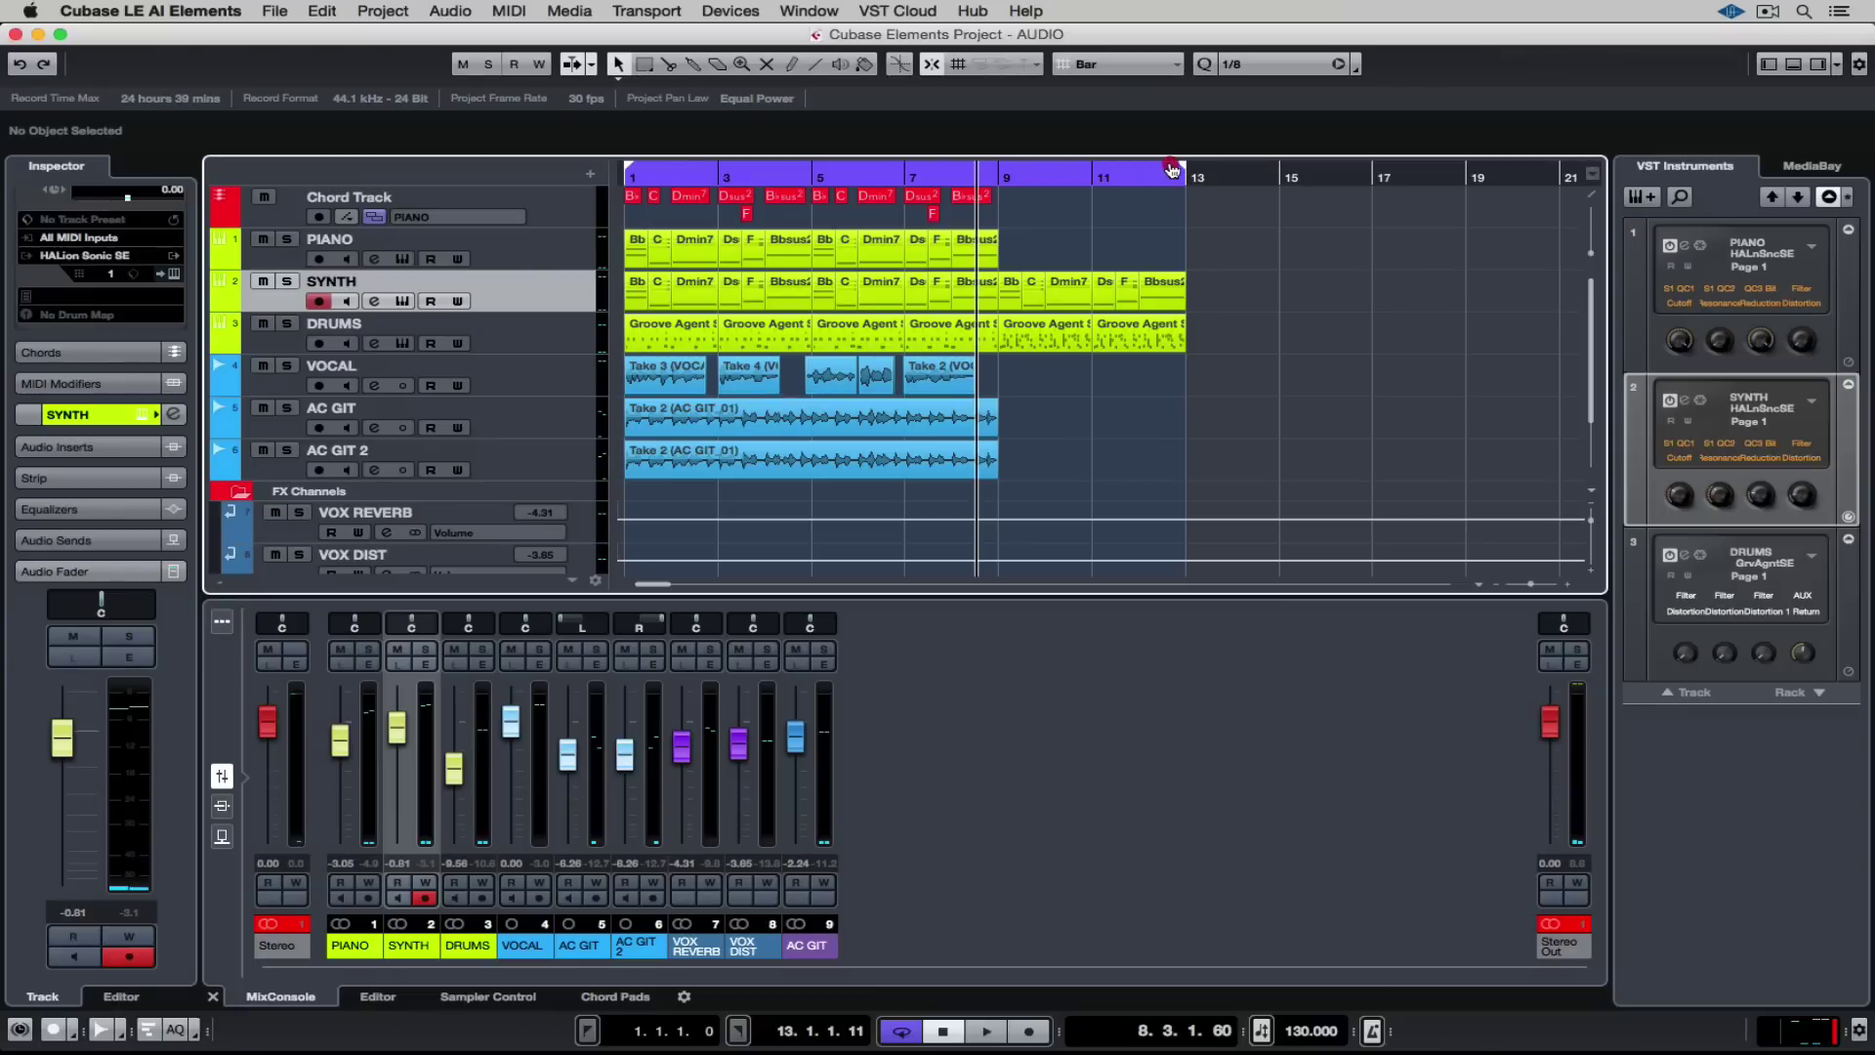
left_click_drag(1171, 171, 1135, 269)
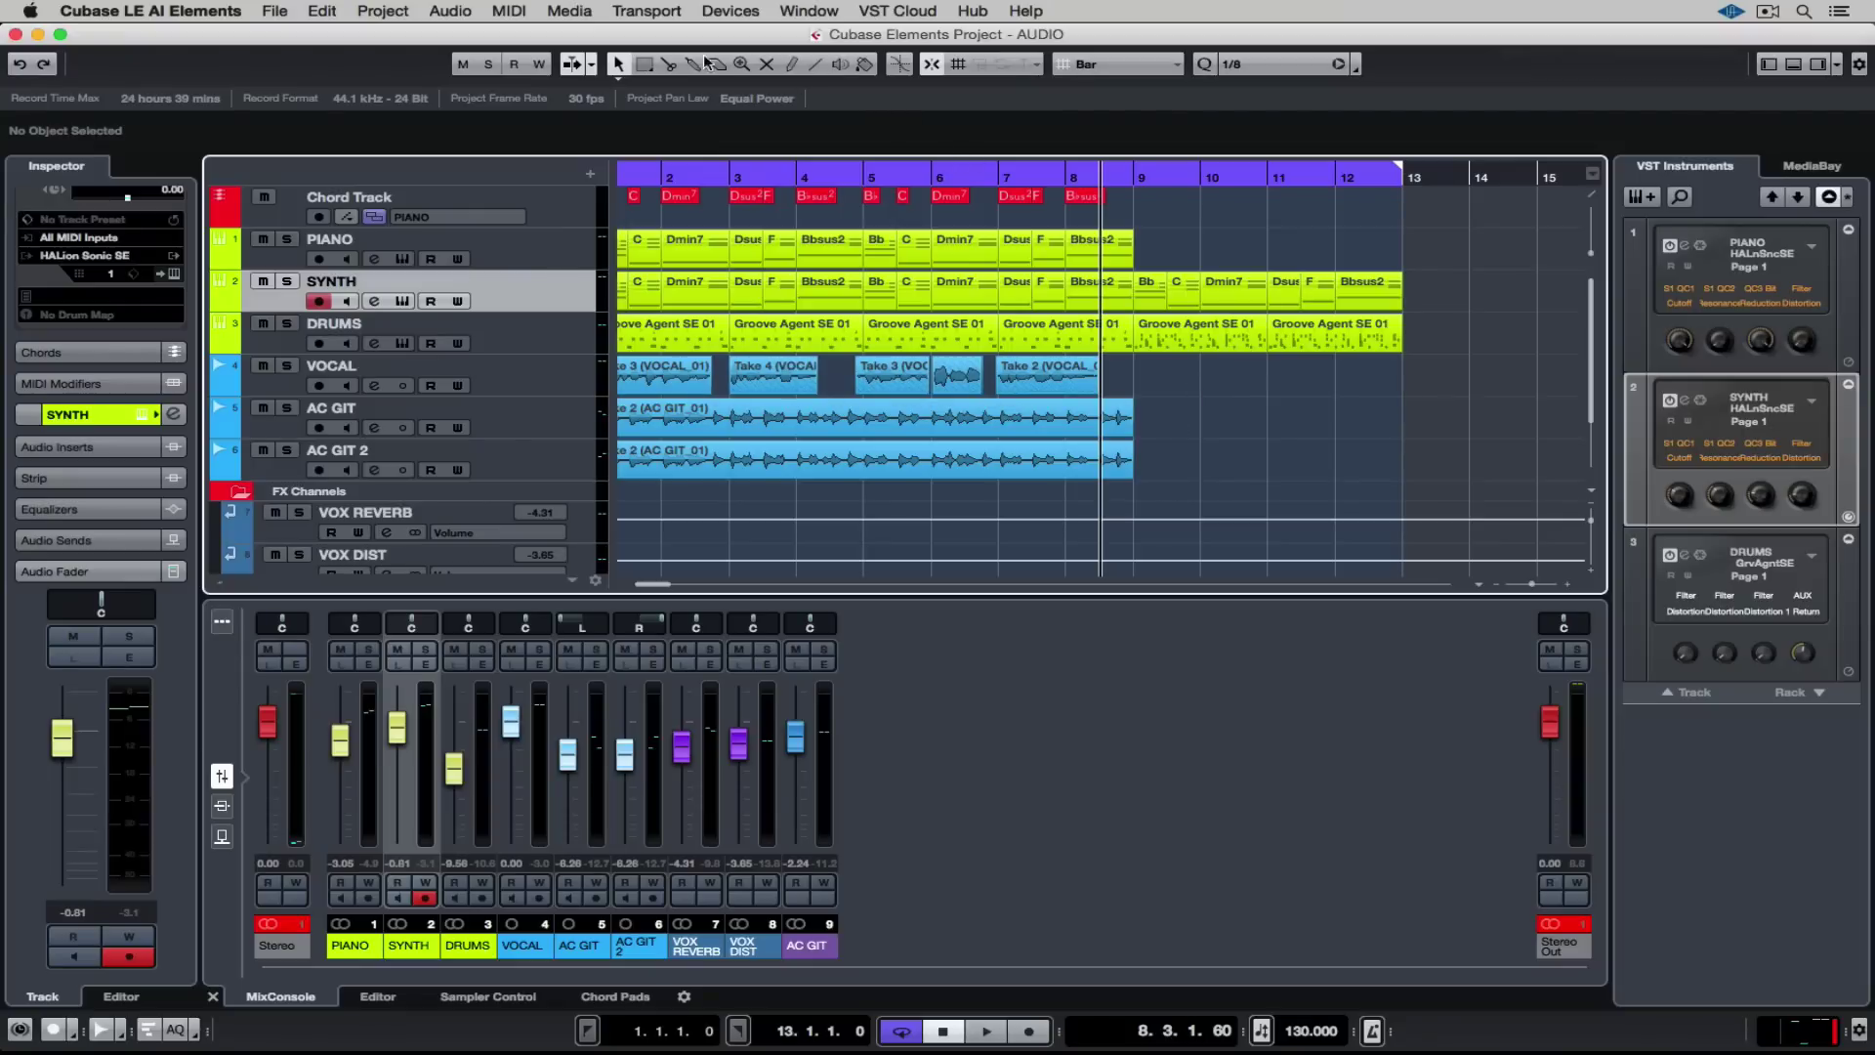
- Split both AC GIT events at bar 5 and repeat the right halves into bars 9–13
left_click(668, 64)
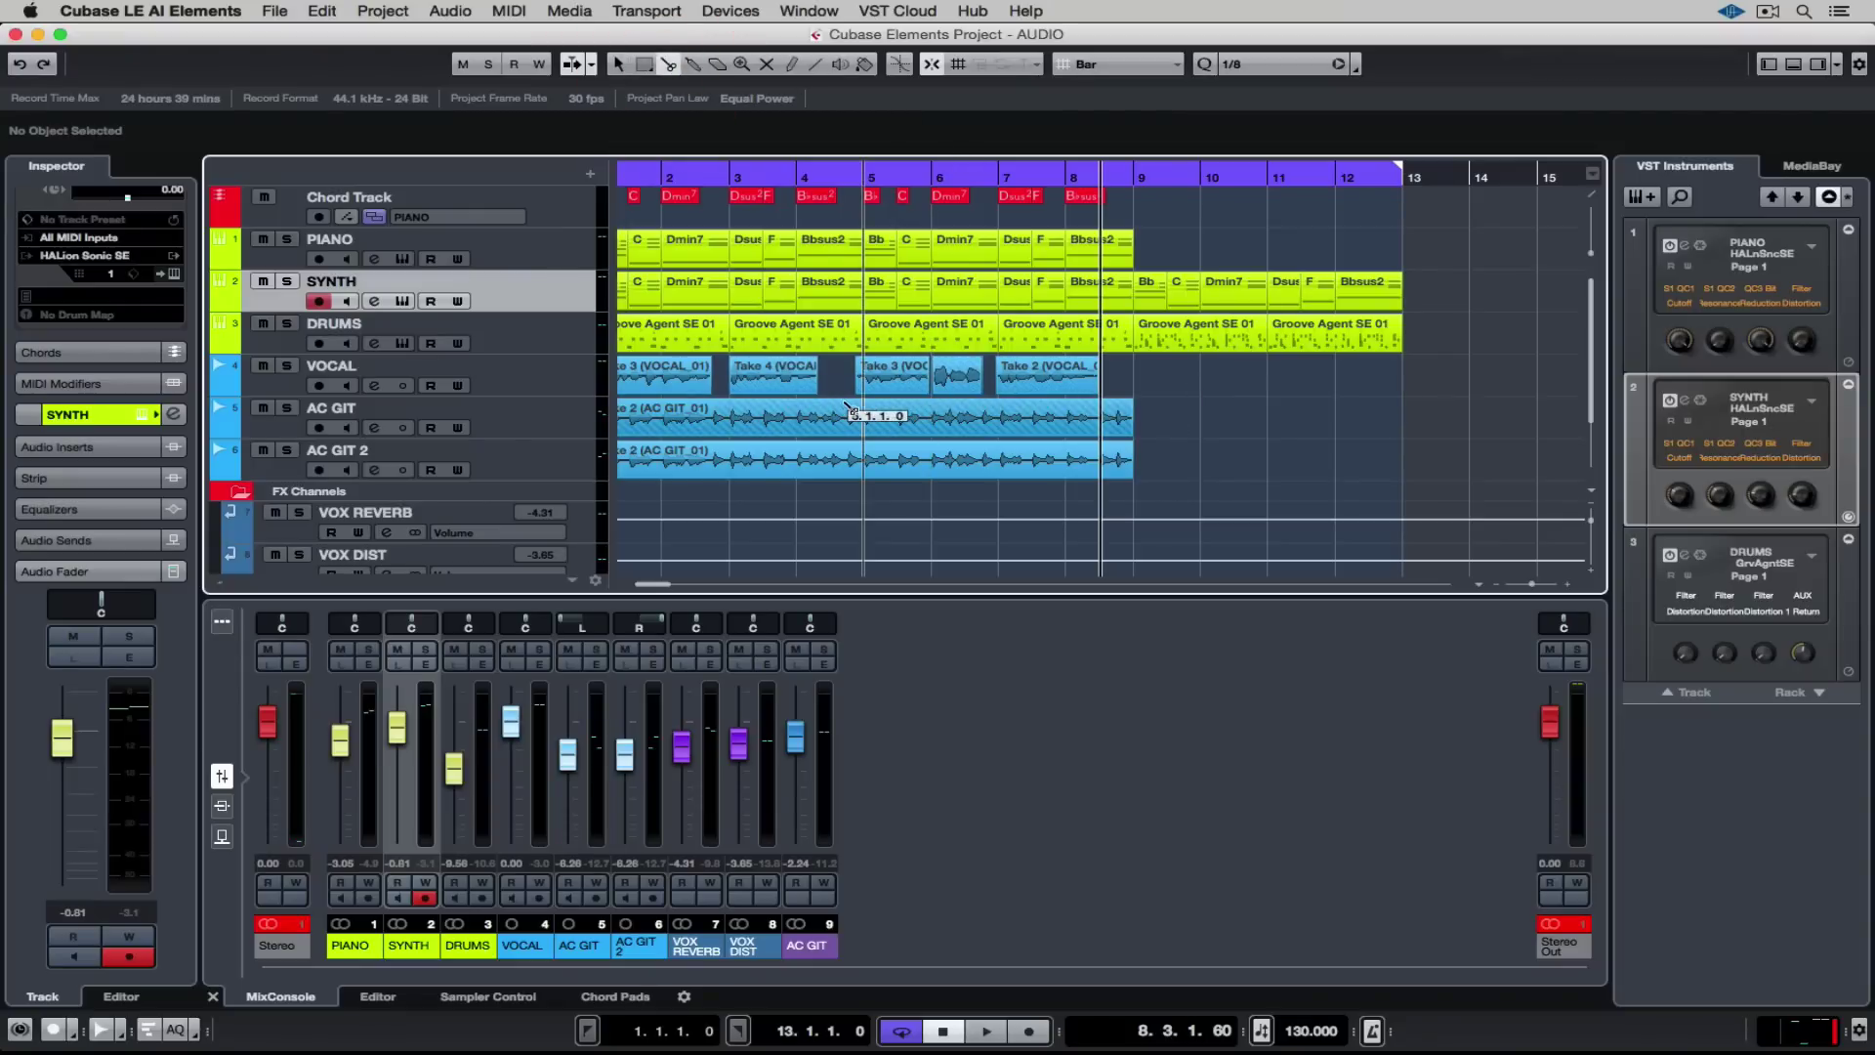
left_click(863, 460)
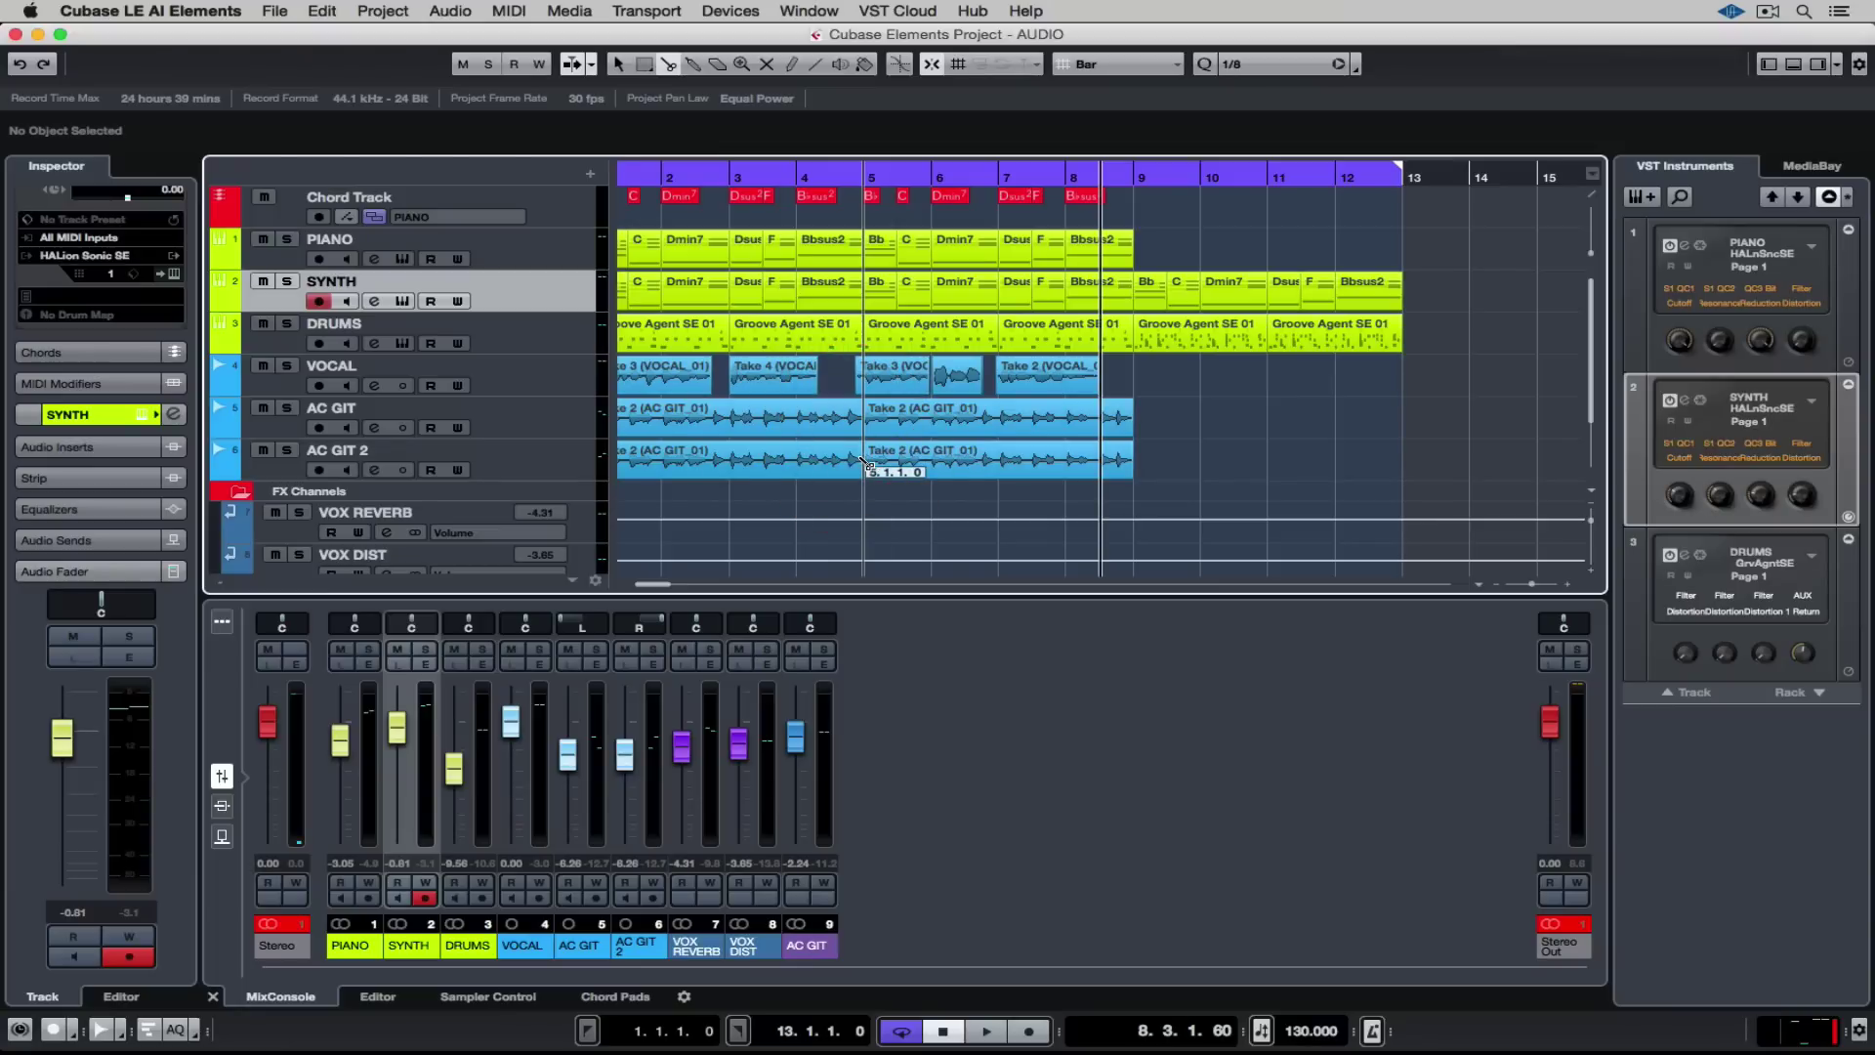
mouse_move(1185, 476)
left_mouse_down()
mouse_move(1069, 420)
mouse_move(1172, 420)
left_mouse_up()
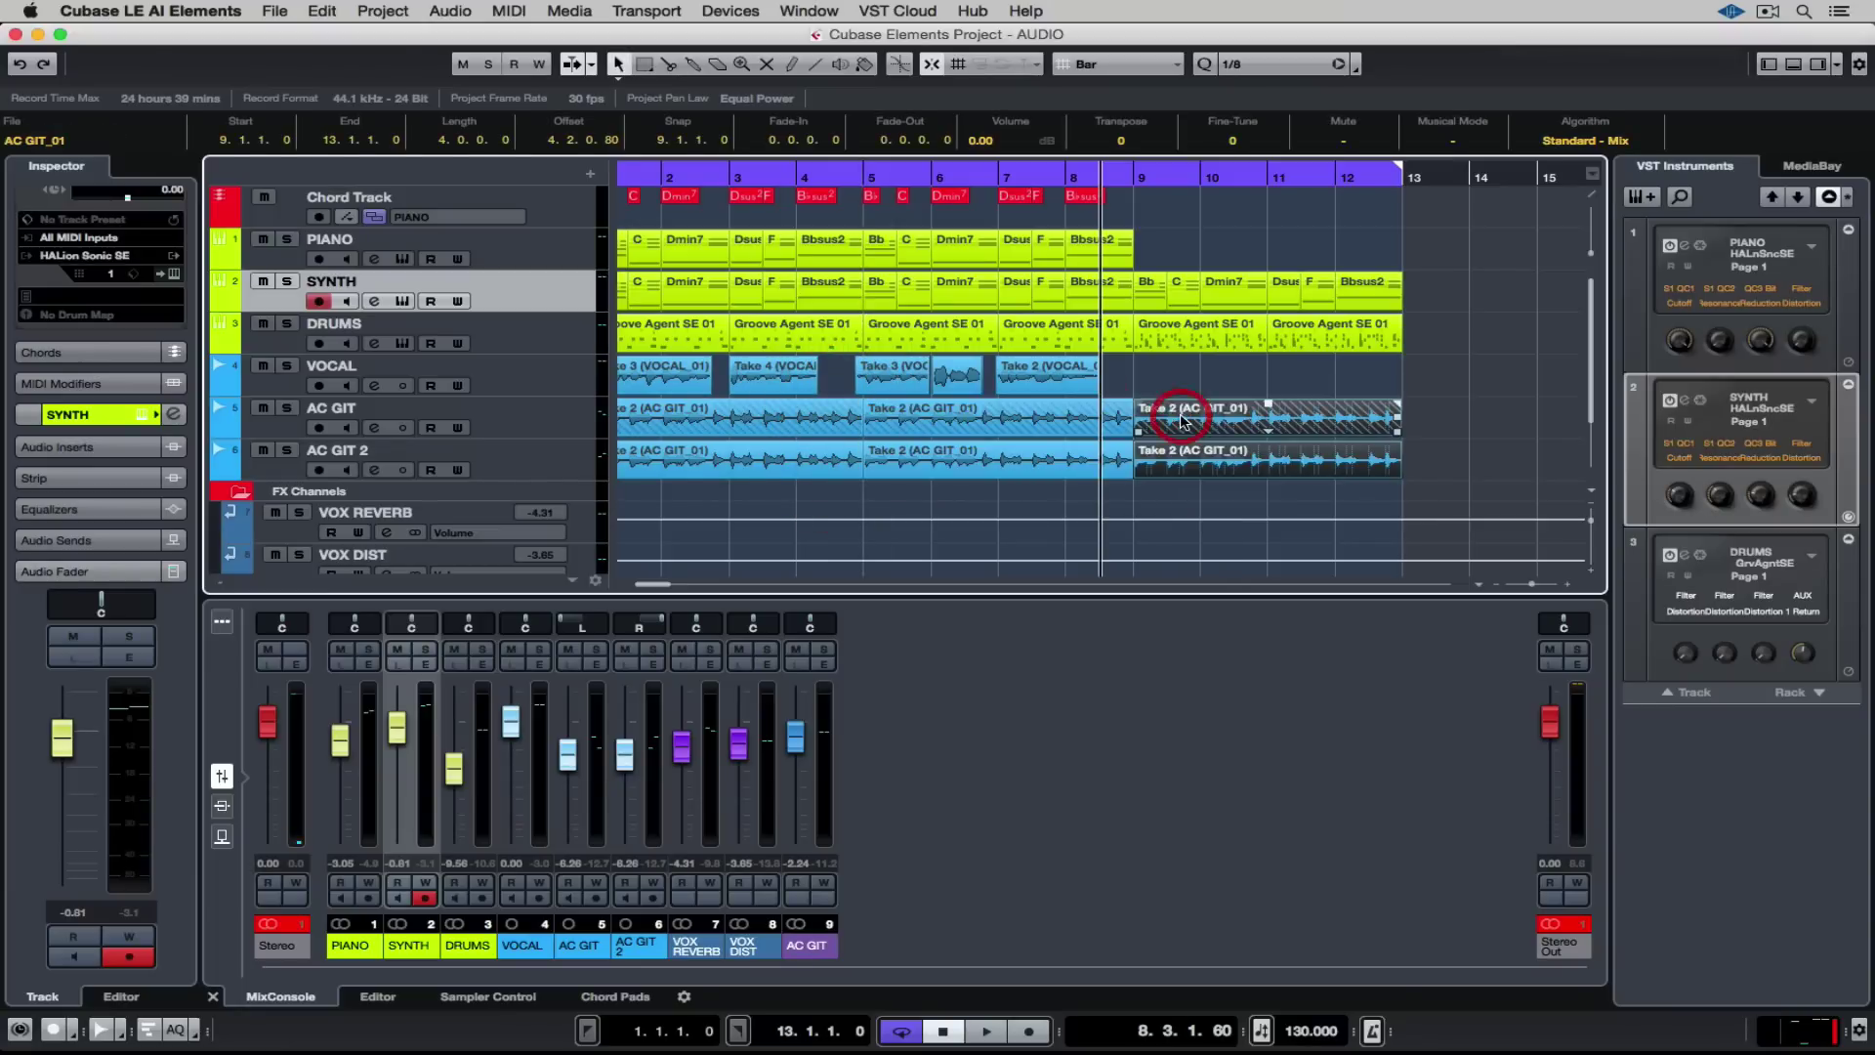
key("space")
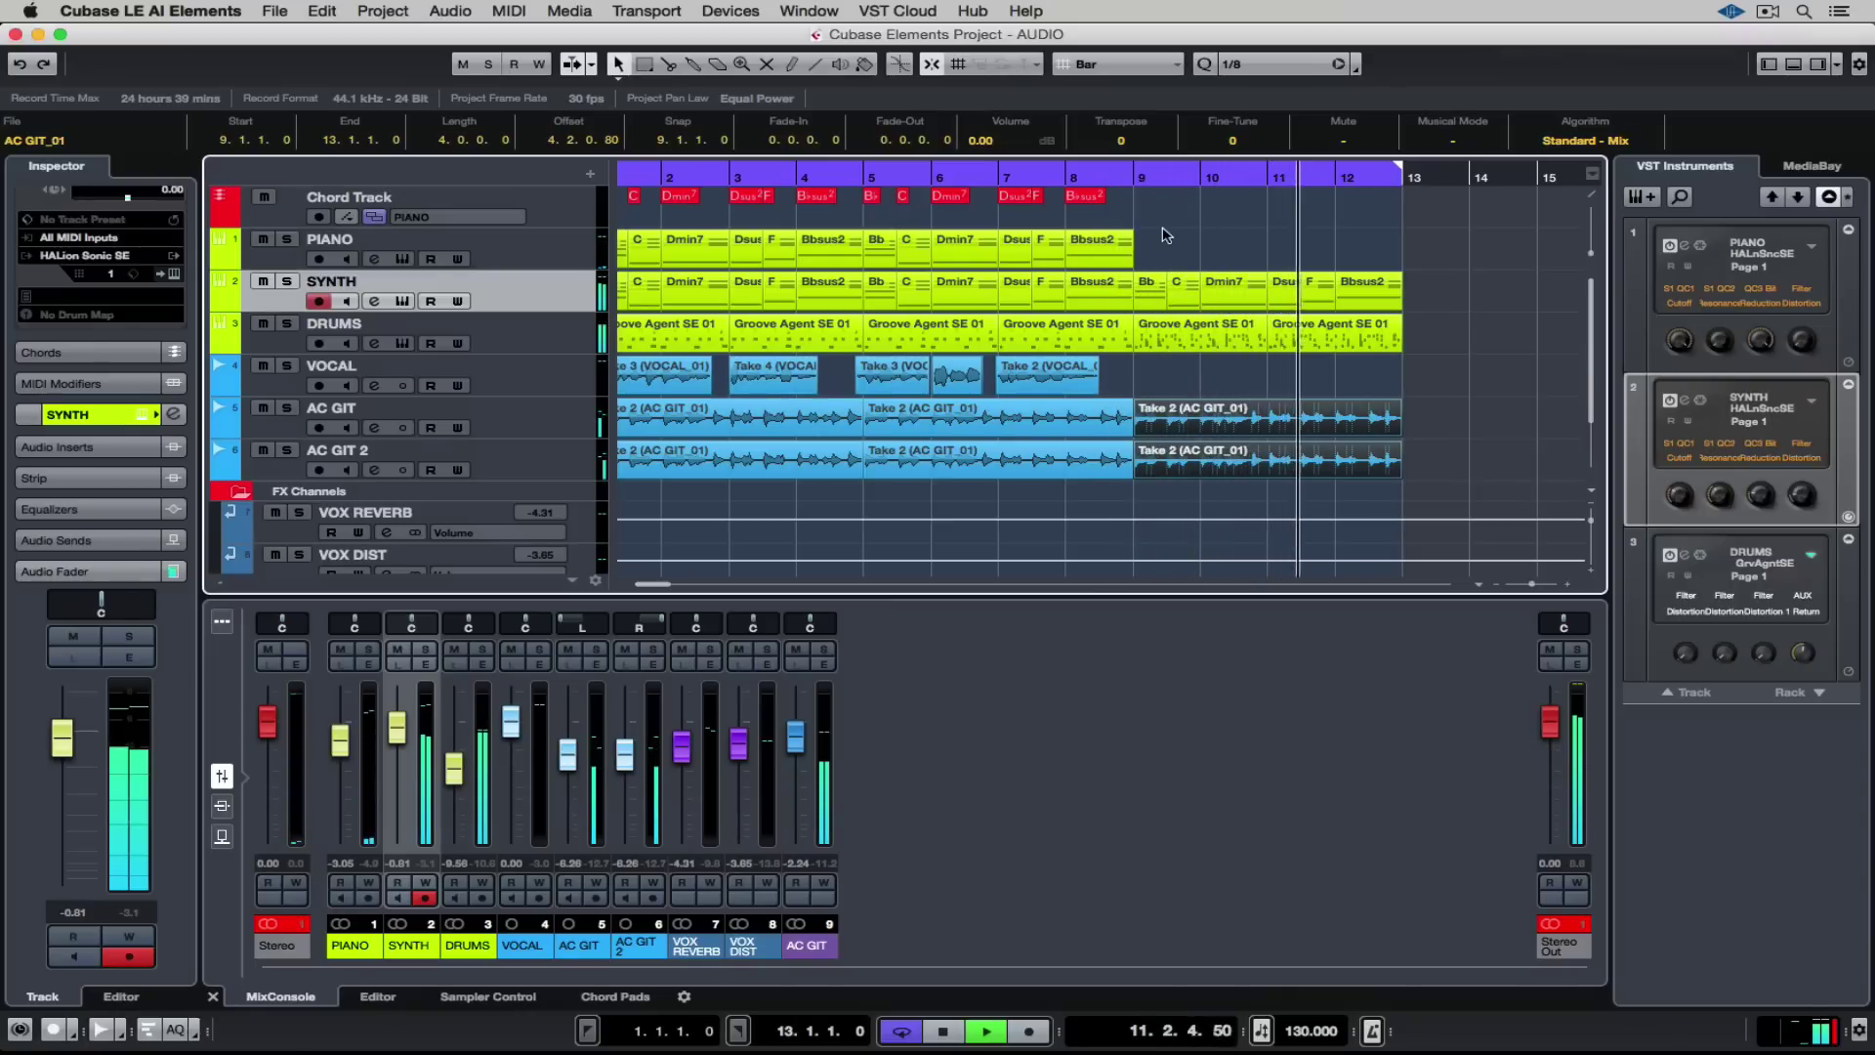
key("space")
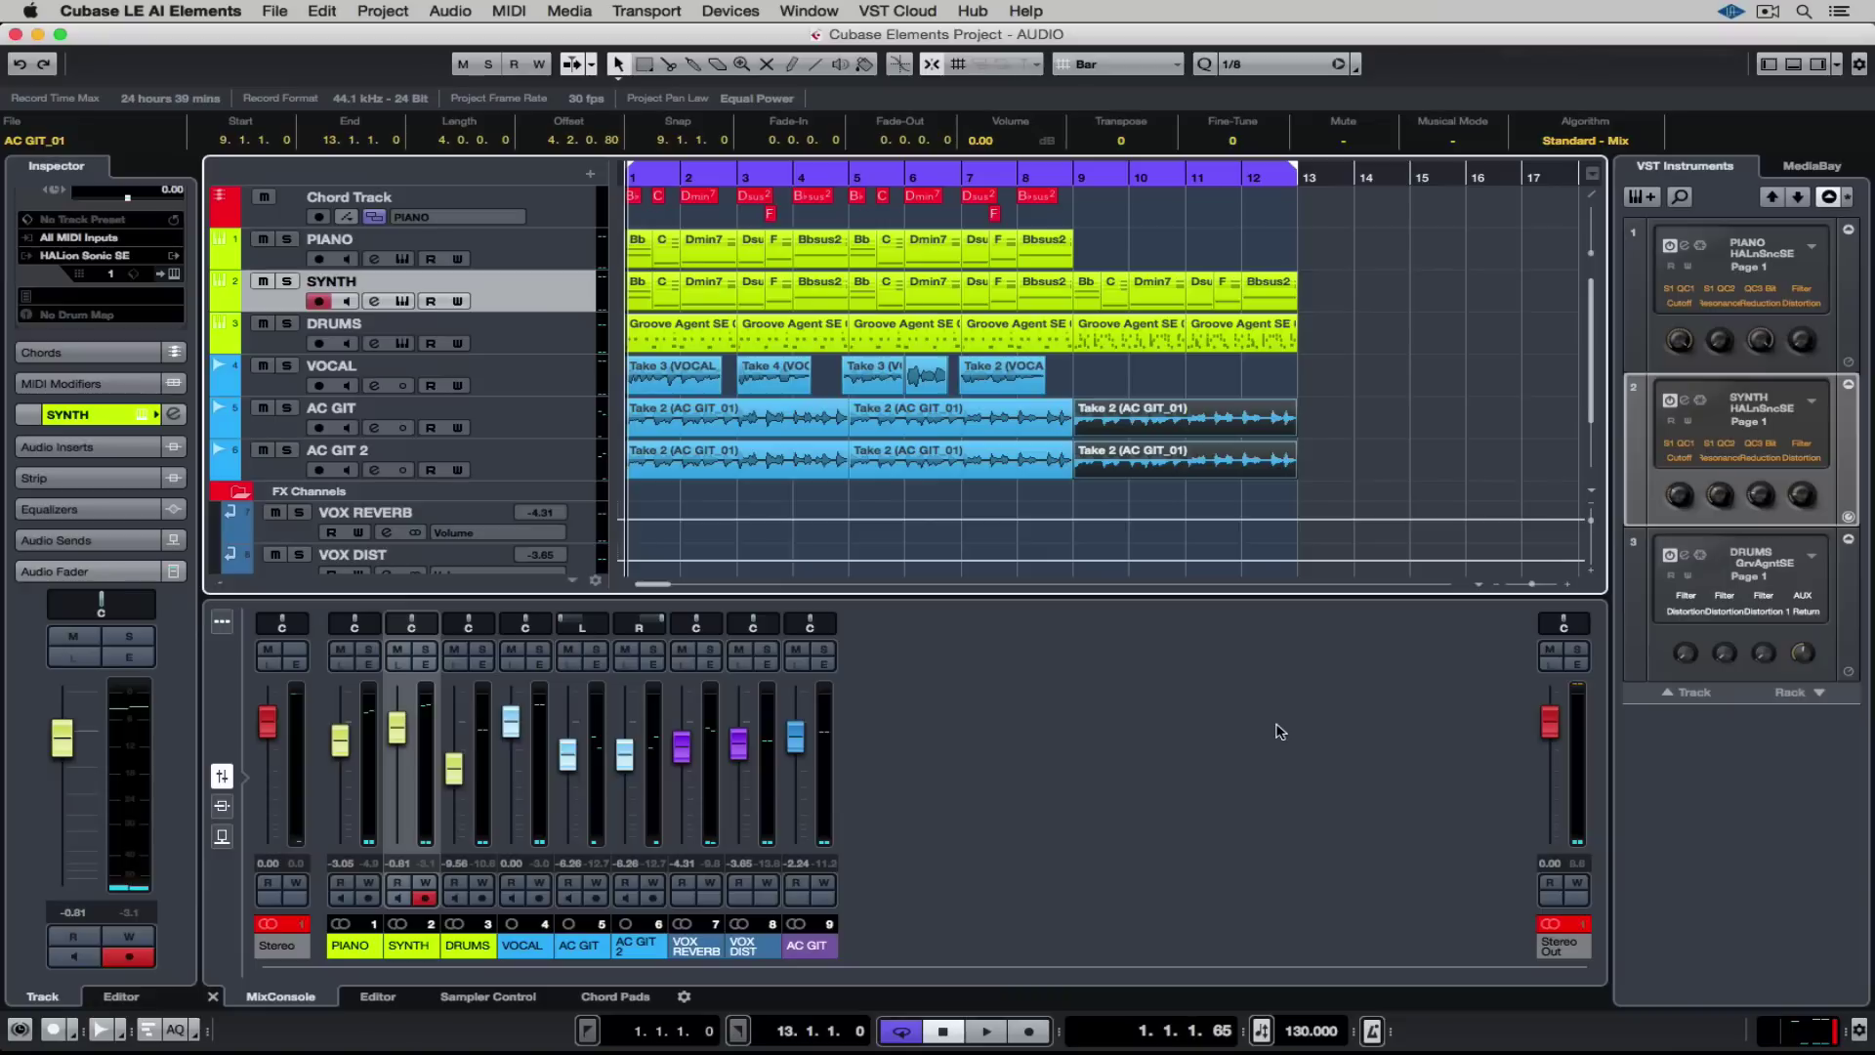
- Load the AM Master Buss GRP 2 Pop strip preset on the Stereo Out channel
left_click(1574, 665)
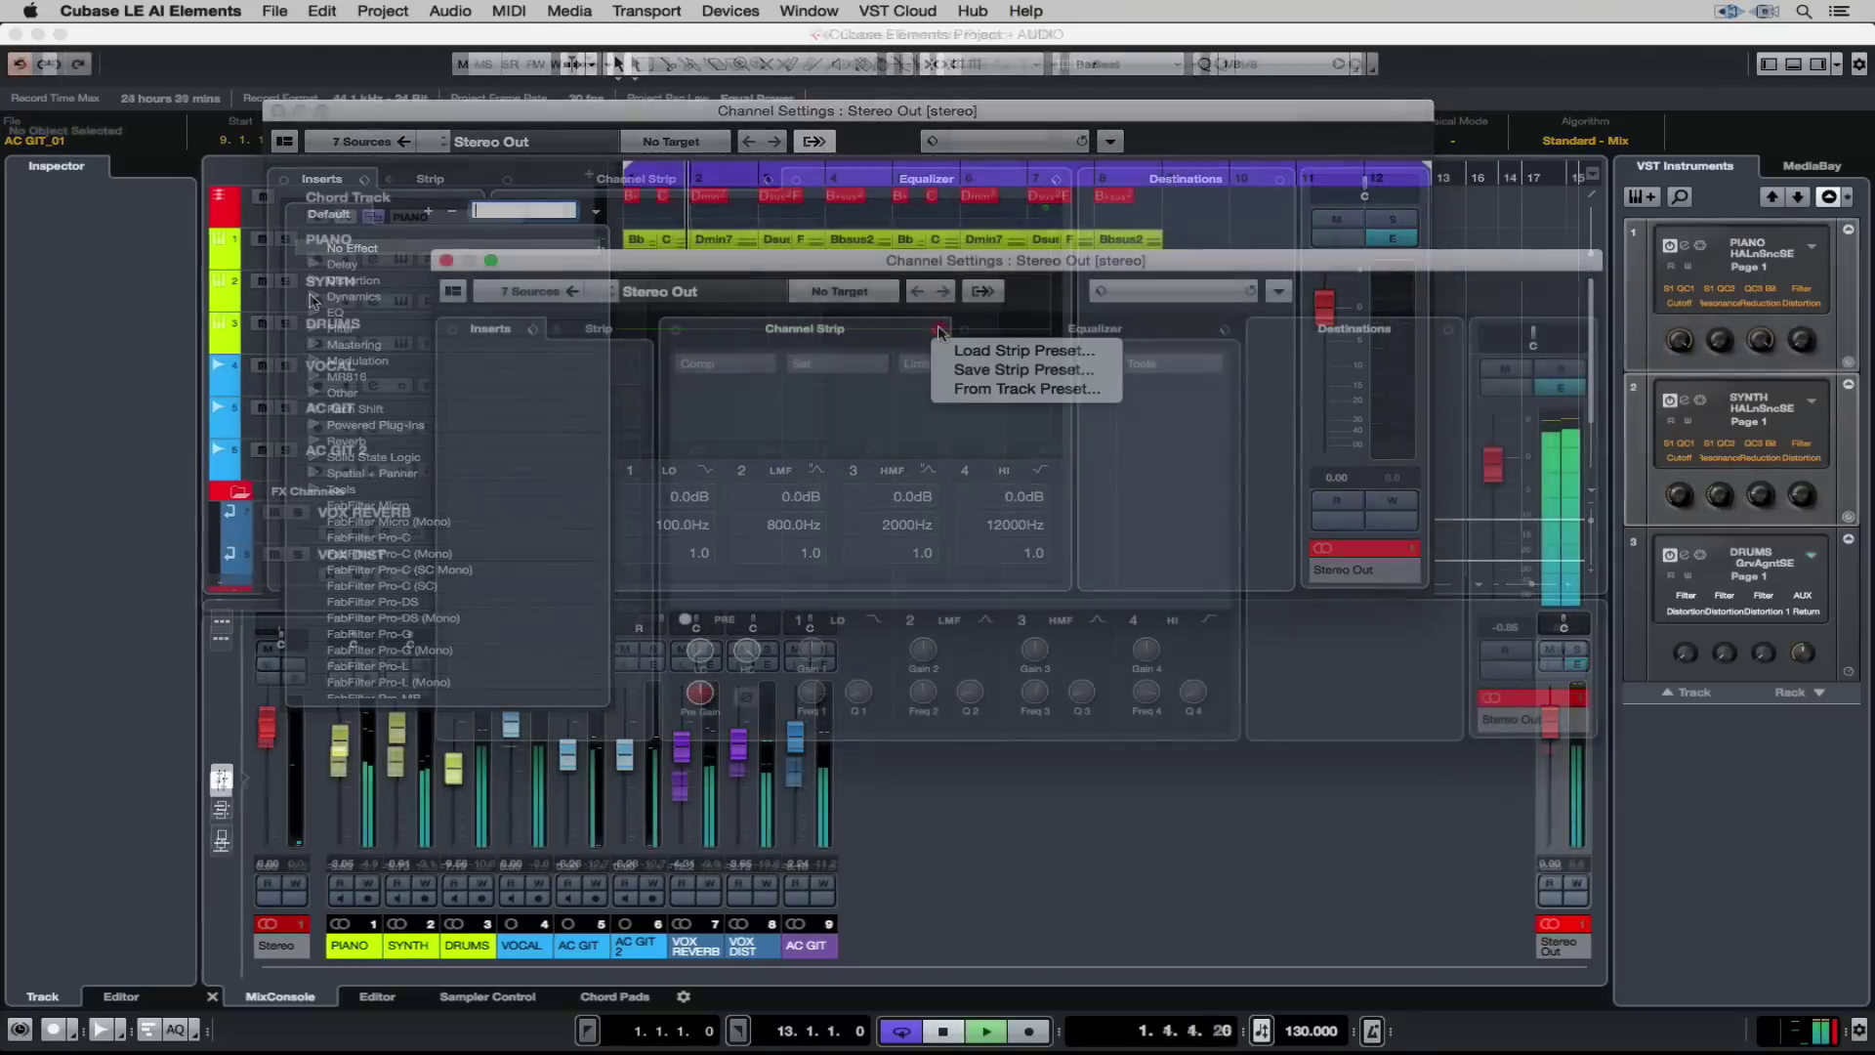
left_click(937, 332)
left_click(972, 352)
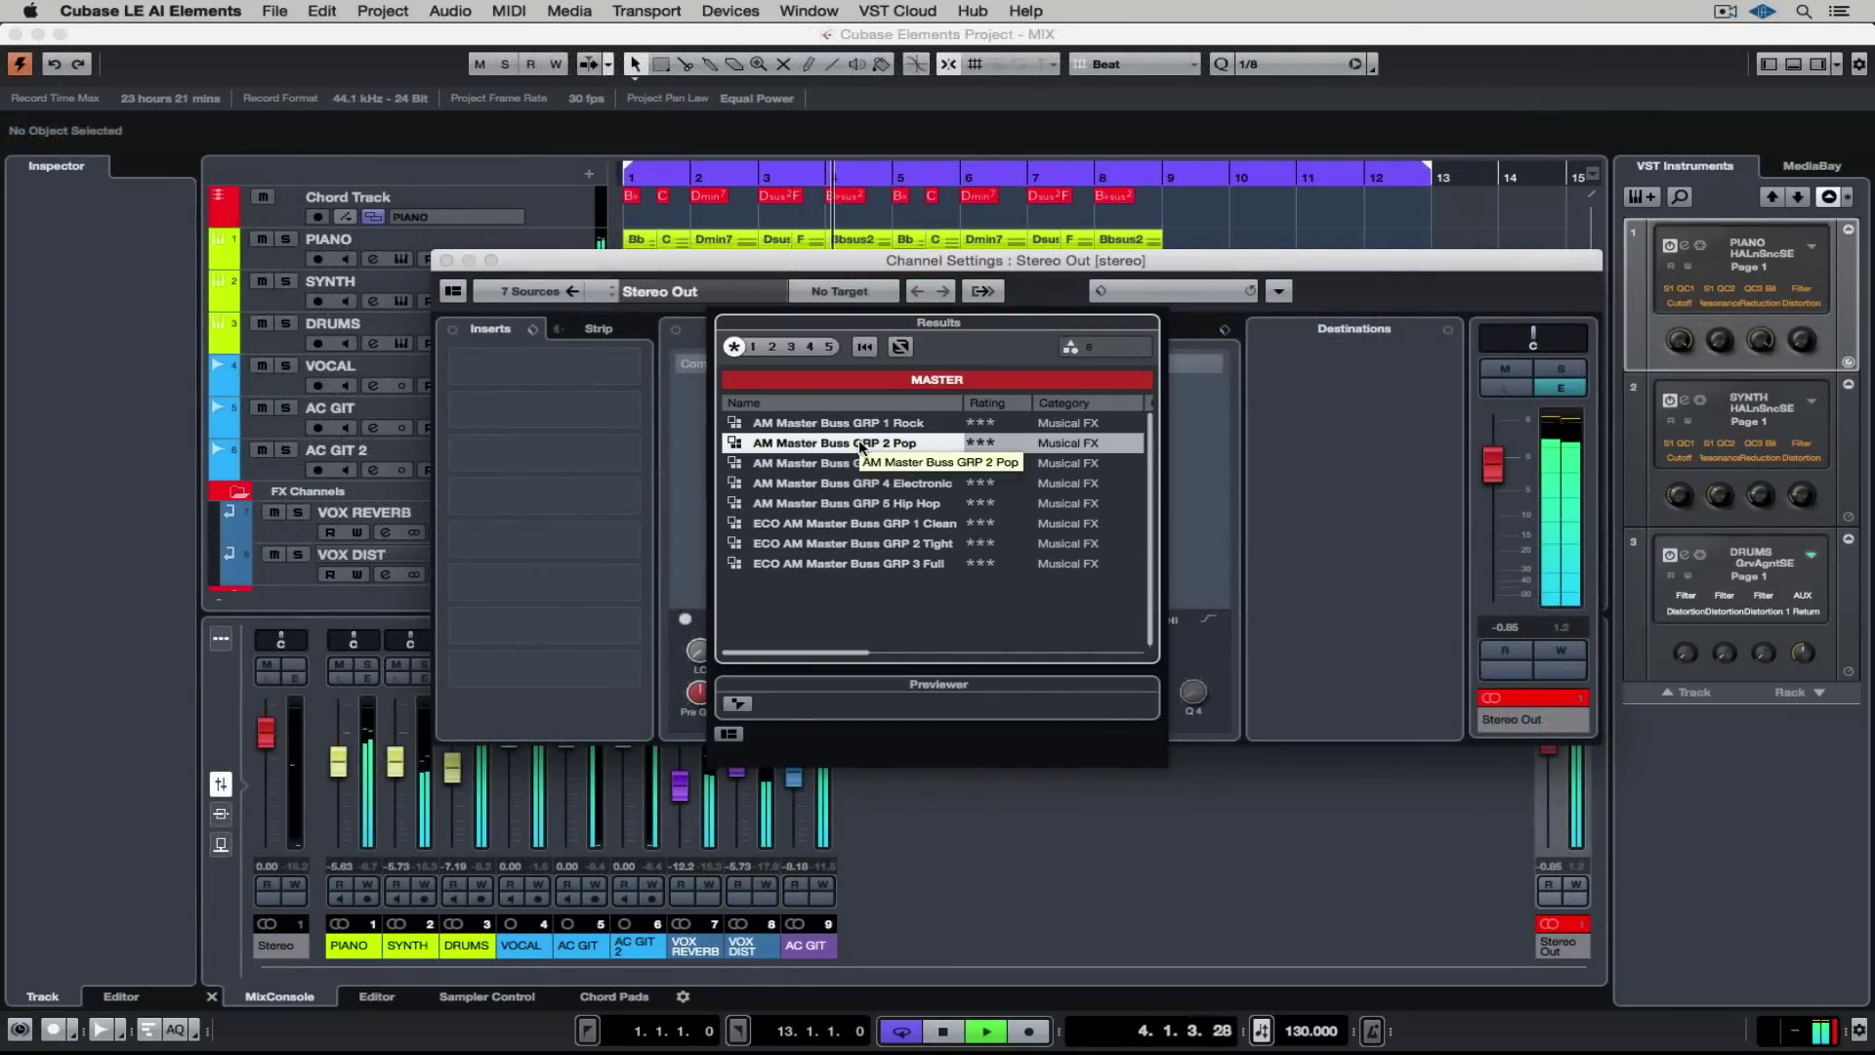
double_click(861, 444)
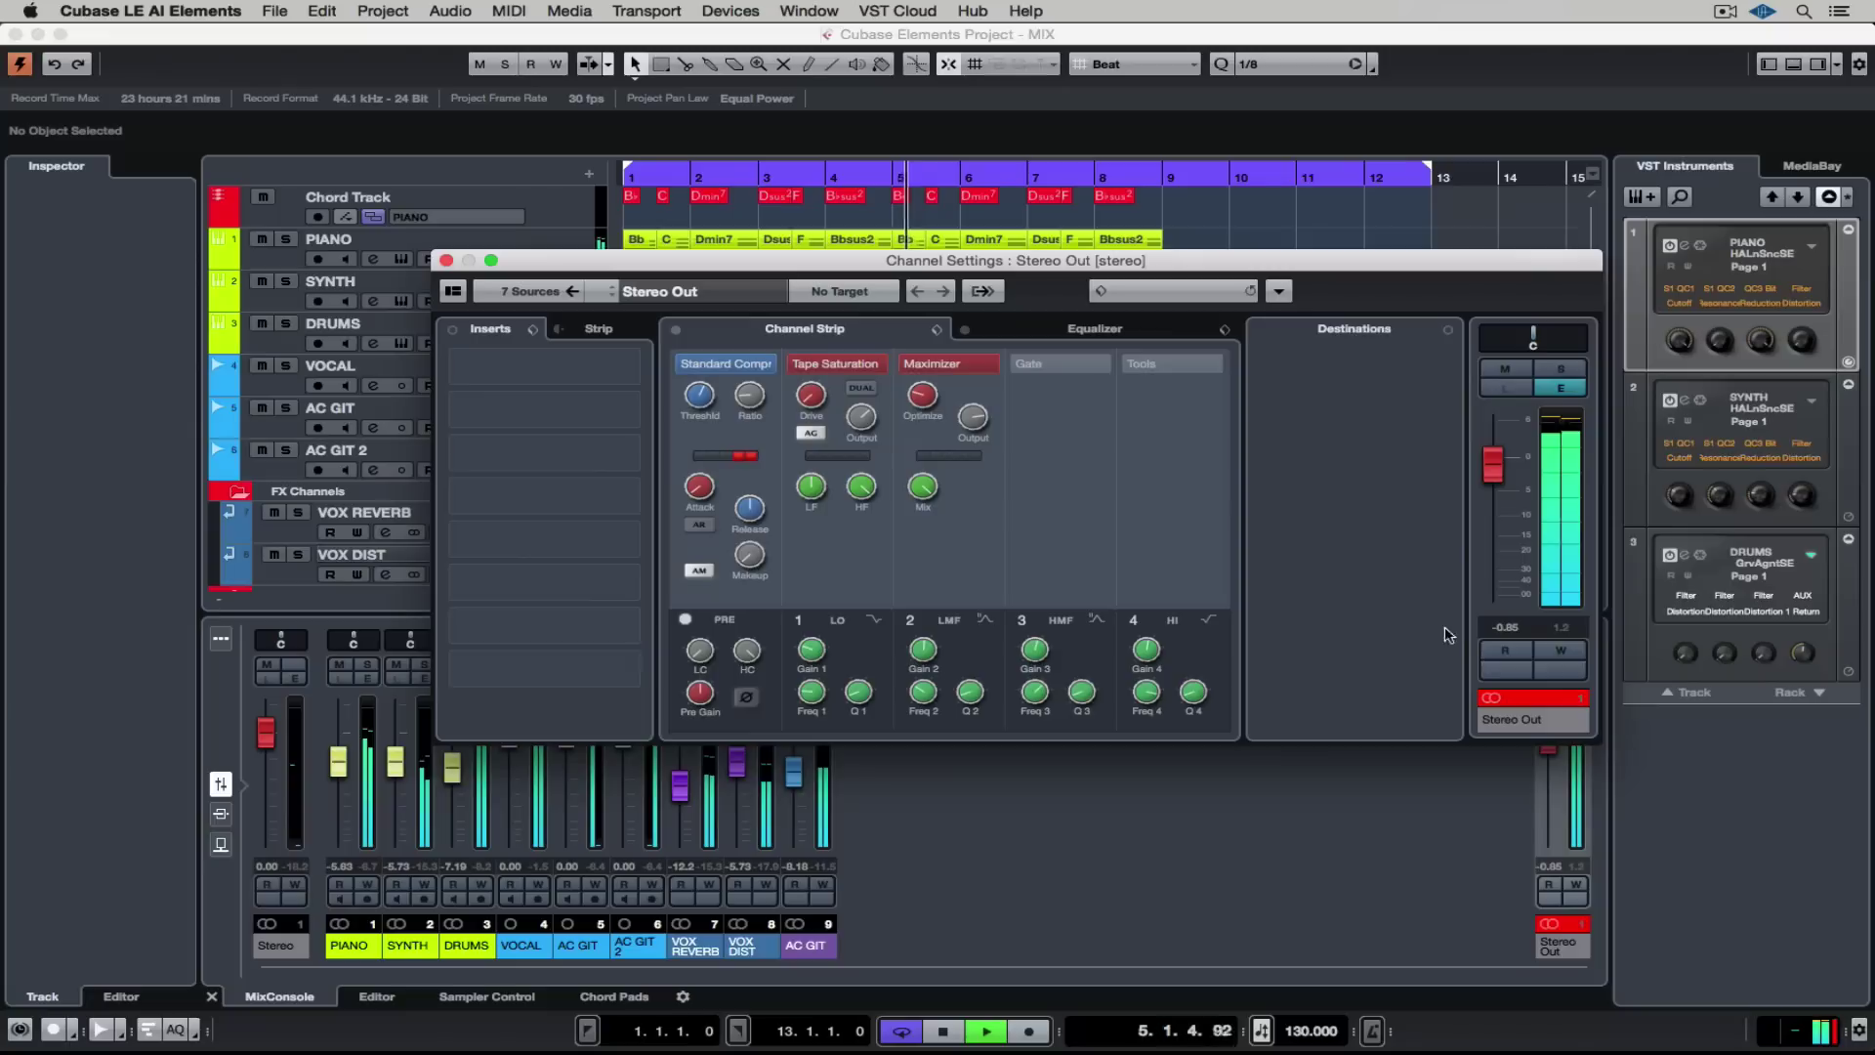
left_click(1516, 699)
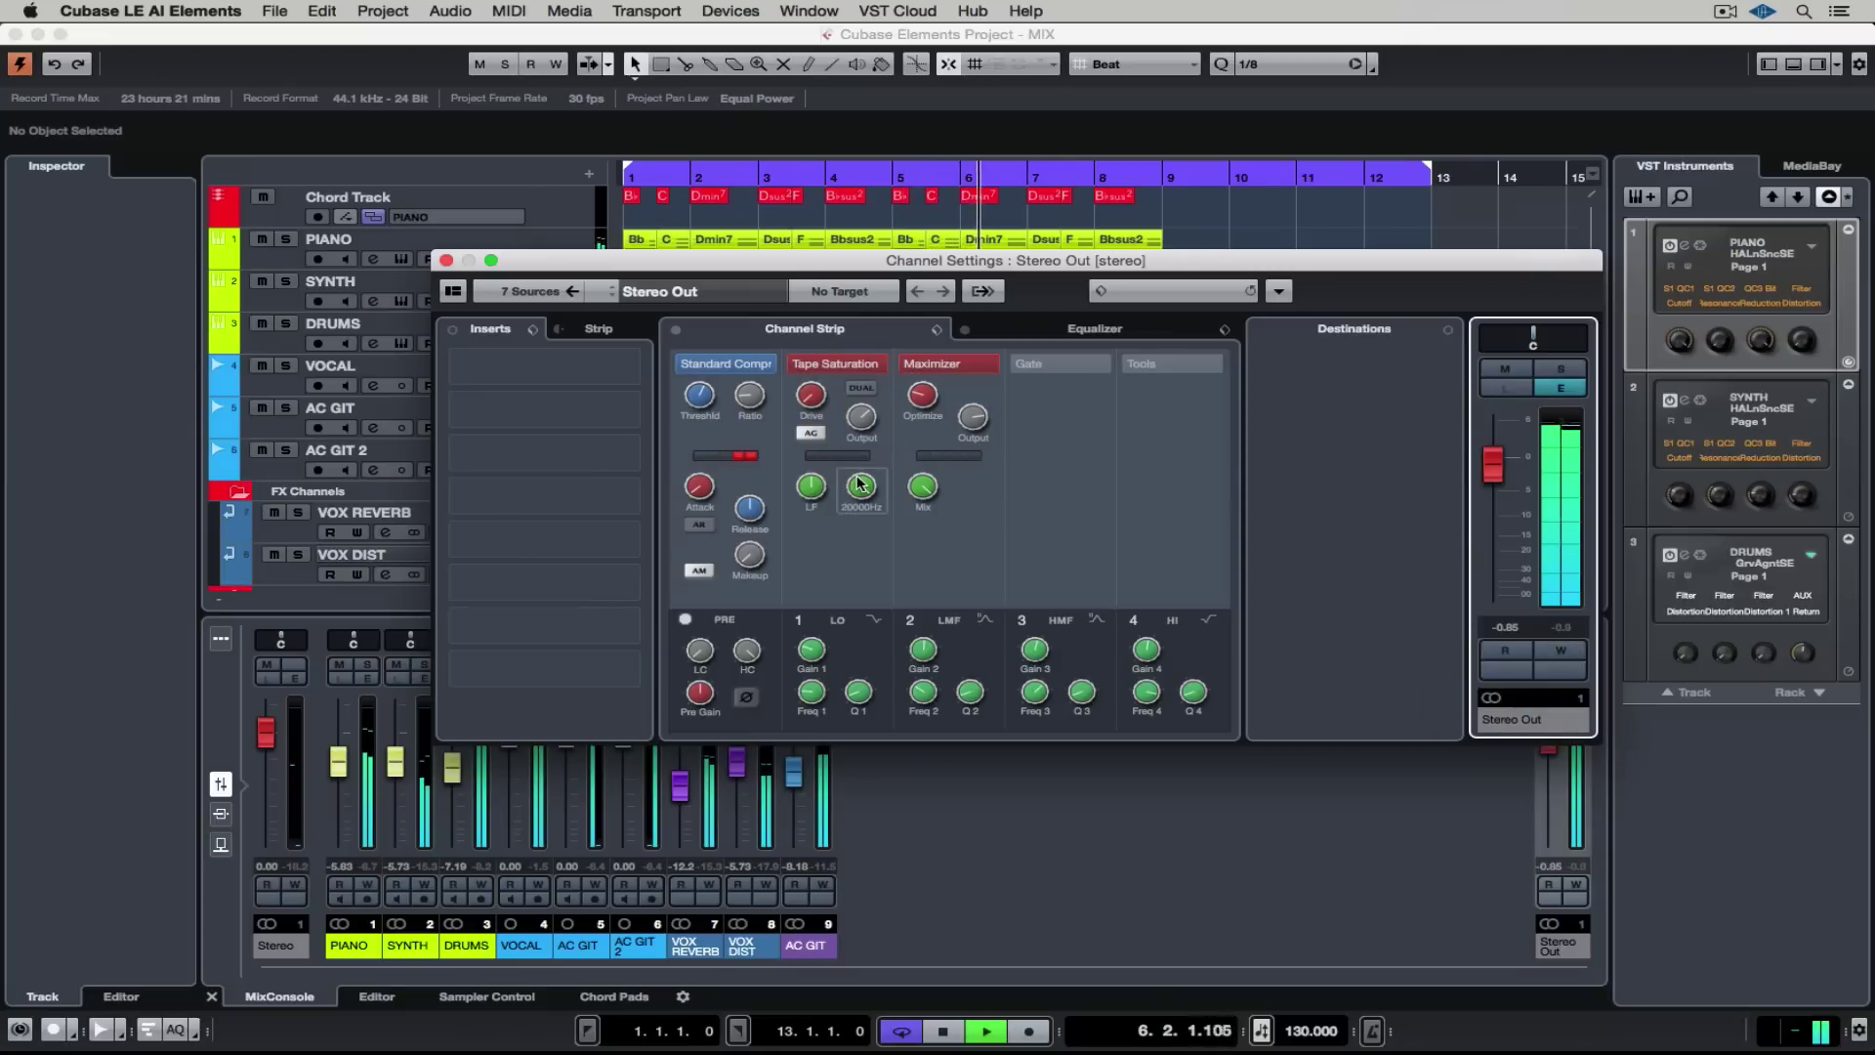
mouse_move(972, 418)
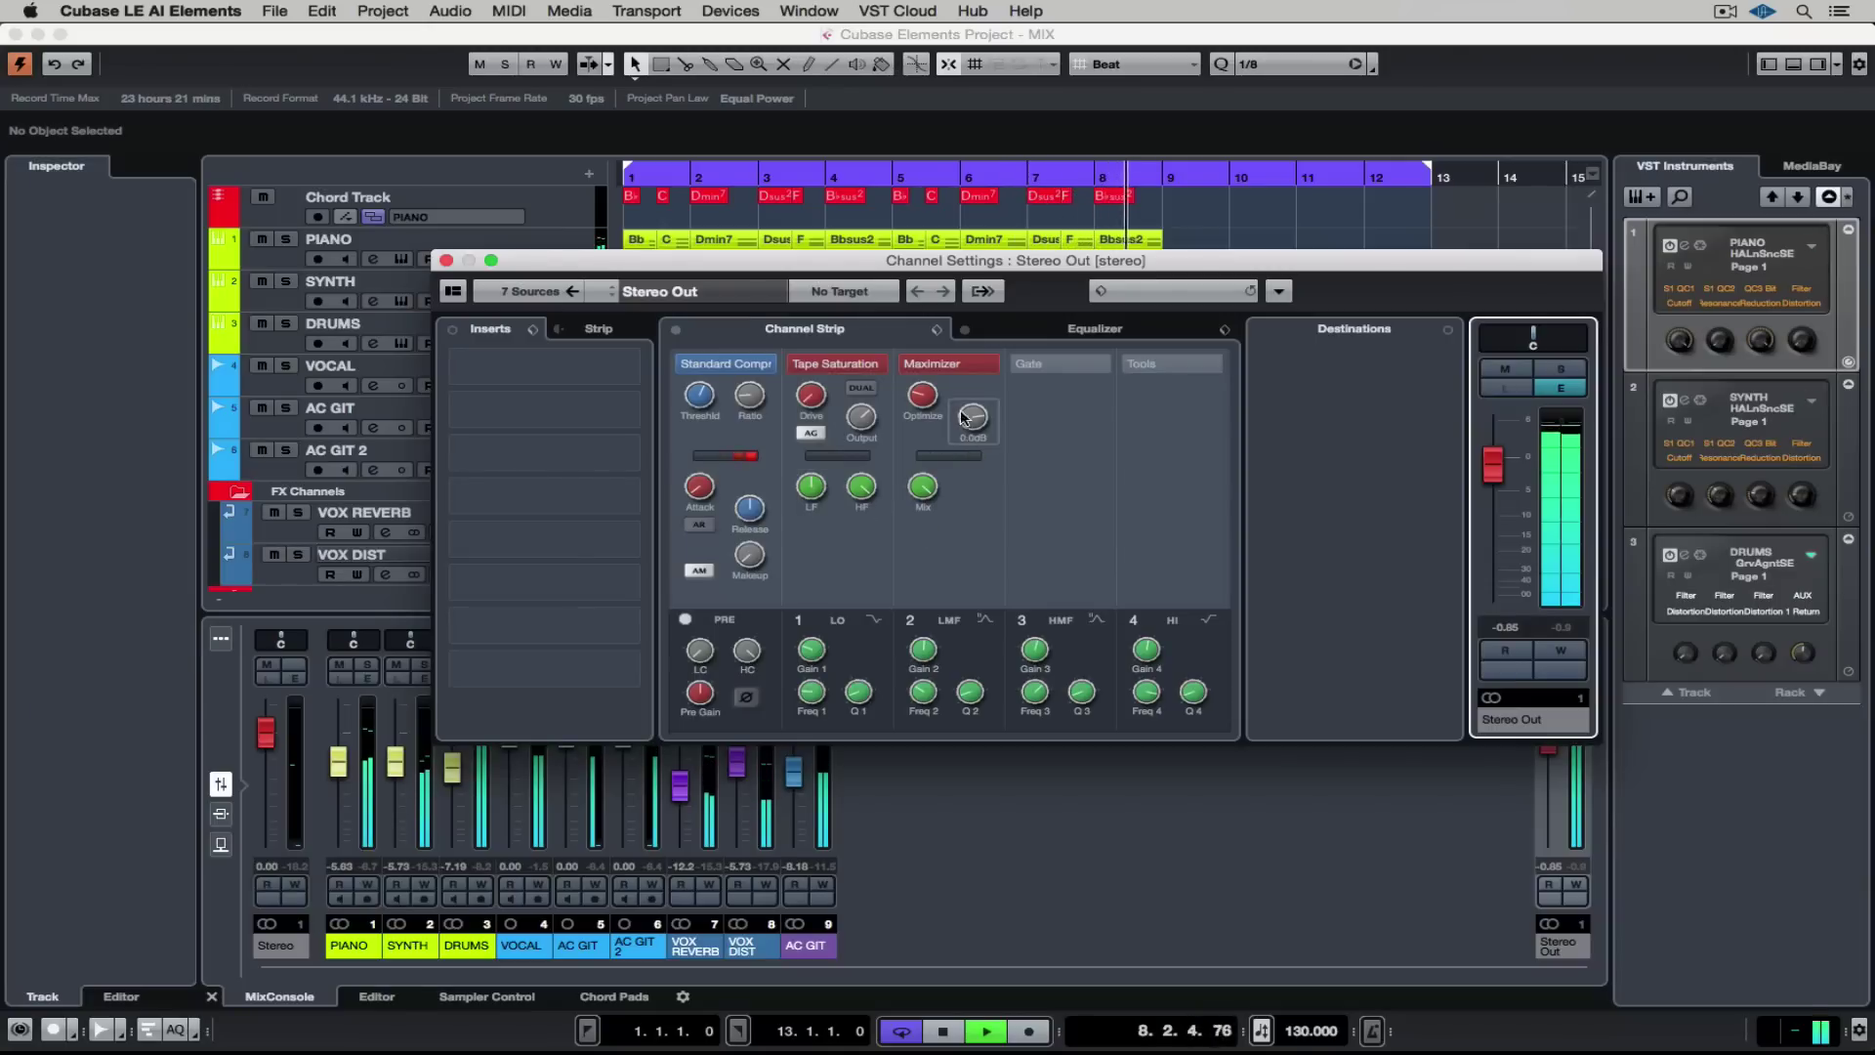
- Check the master EQ, audition GRP 4 Electronic, settle back on GRP 2 Pop and close the settings
left_click(1077, 330)
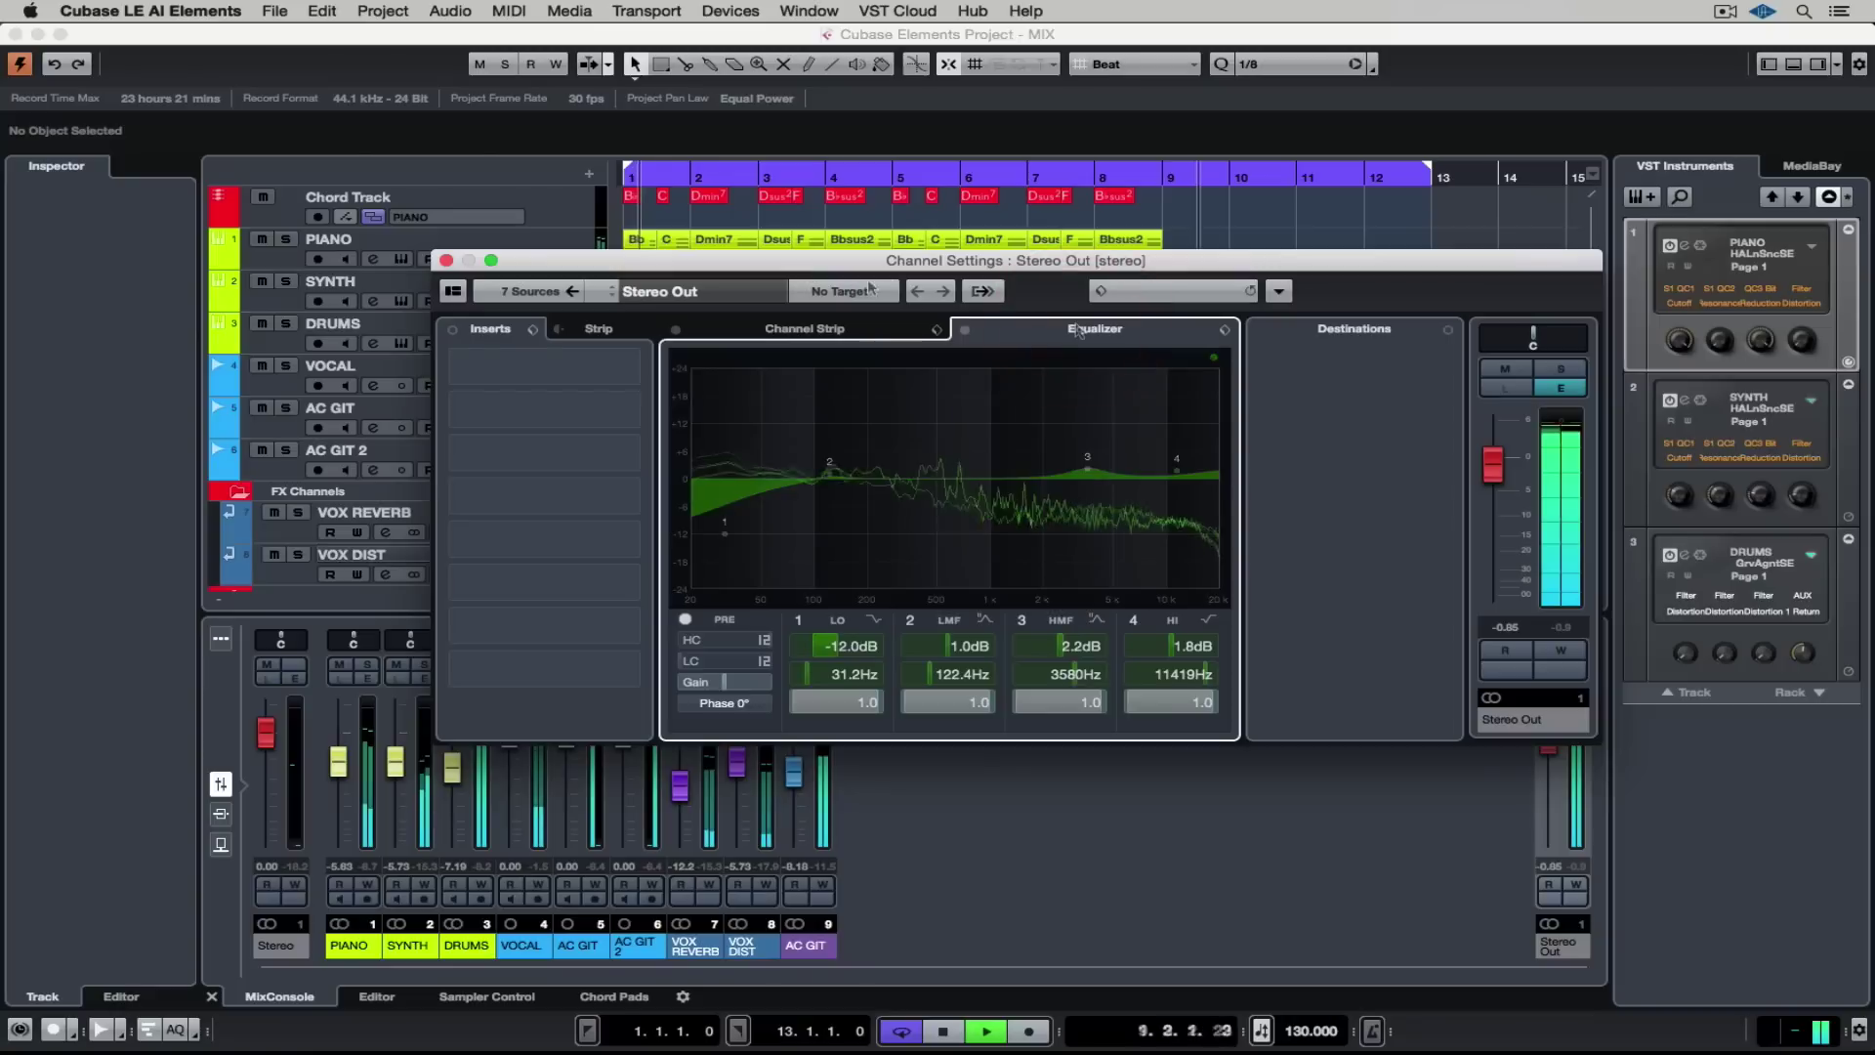
left_click(901, 332)
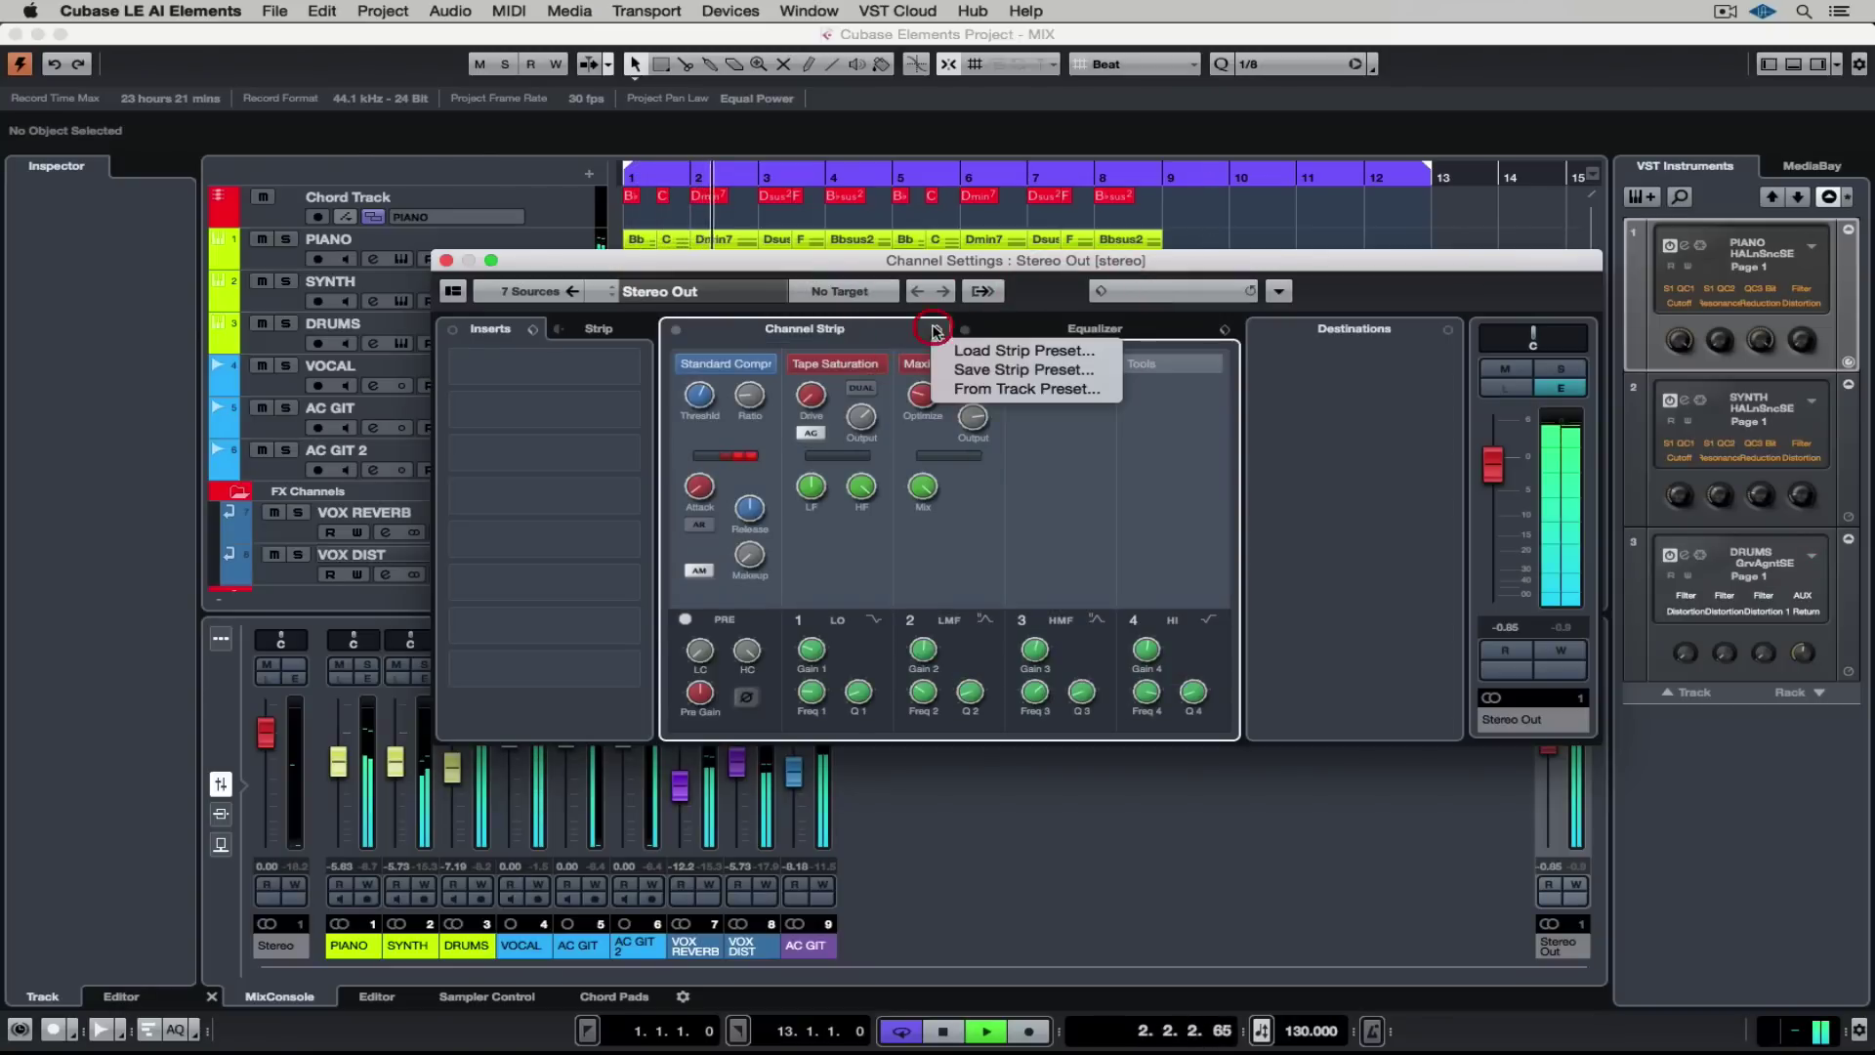
left_click(957, 354)
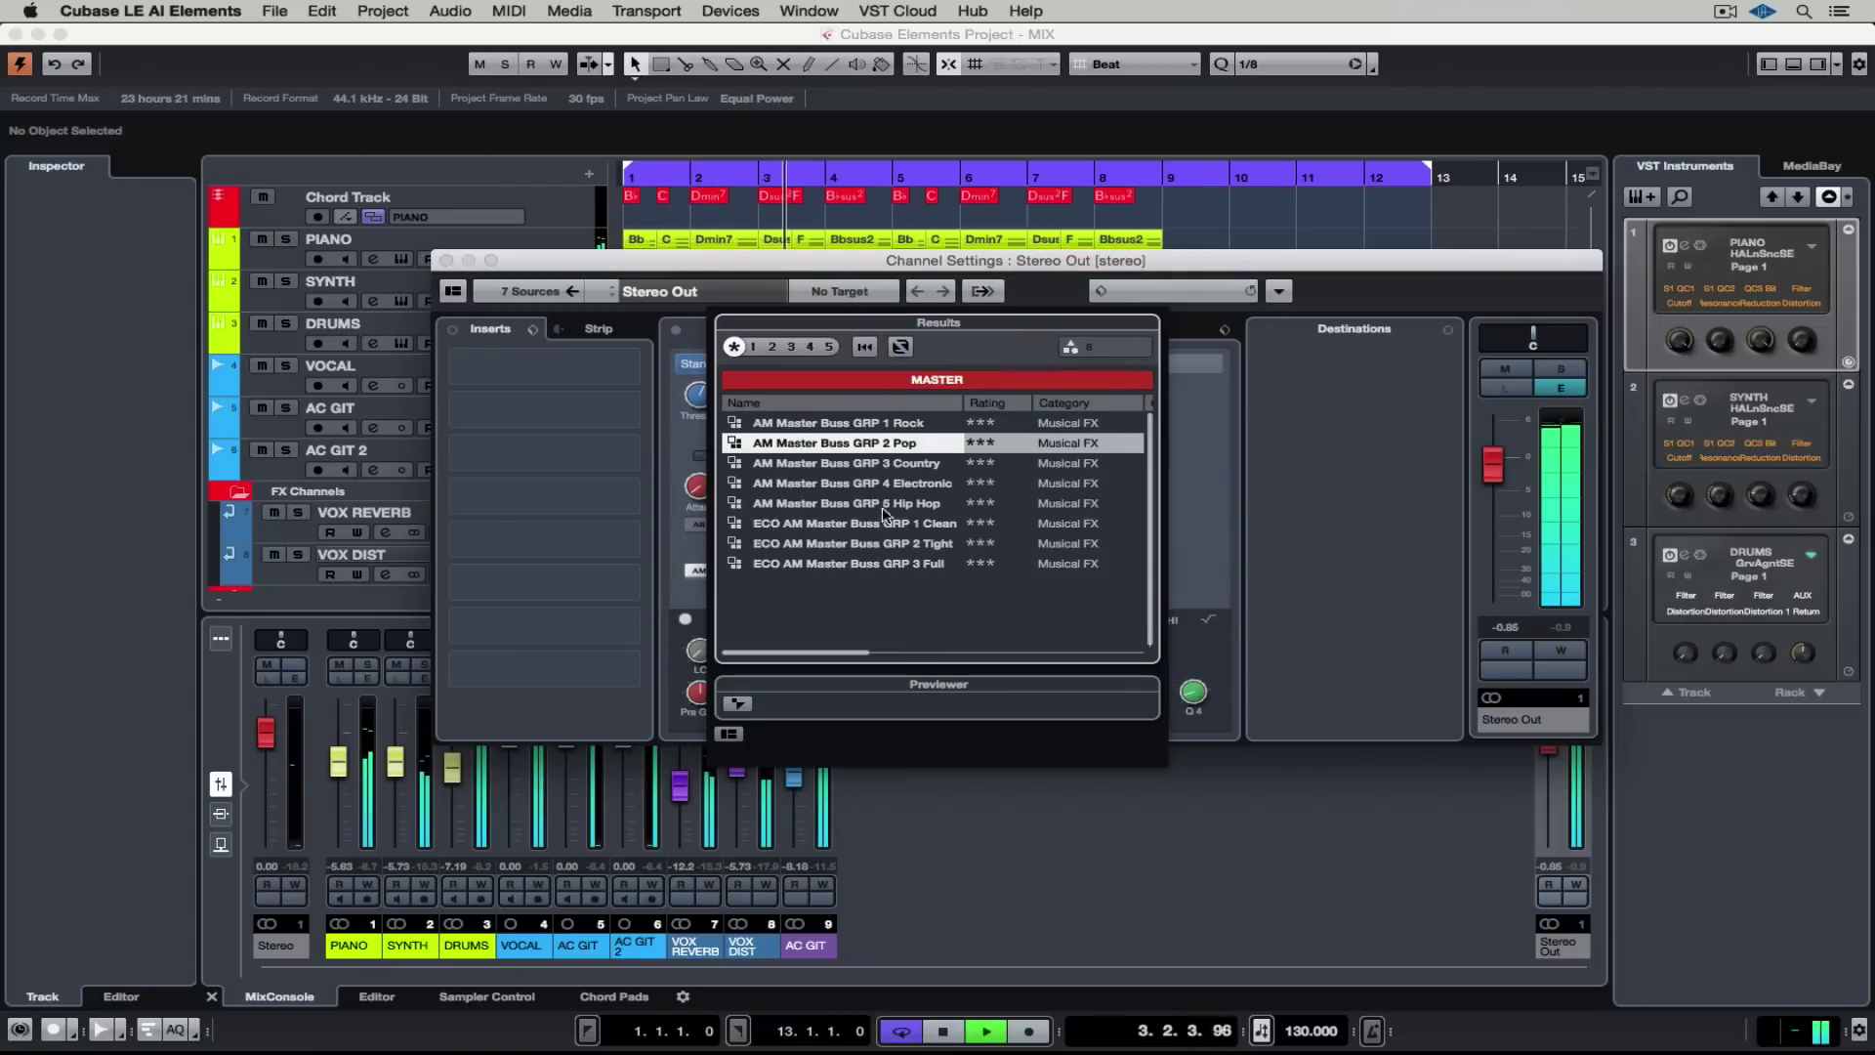
left_click(871, 485)
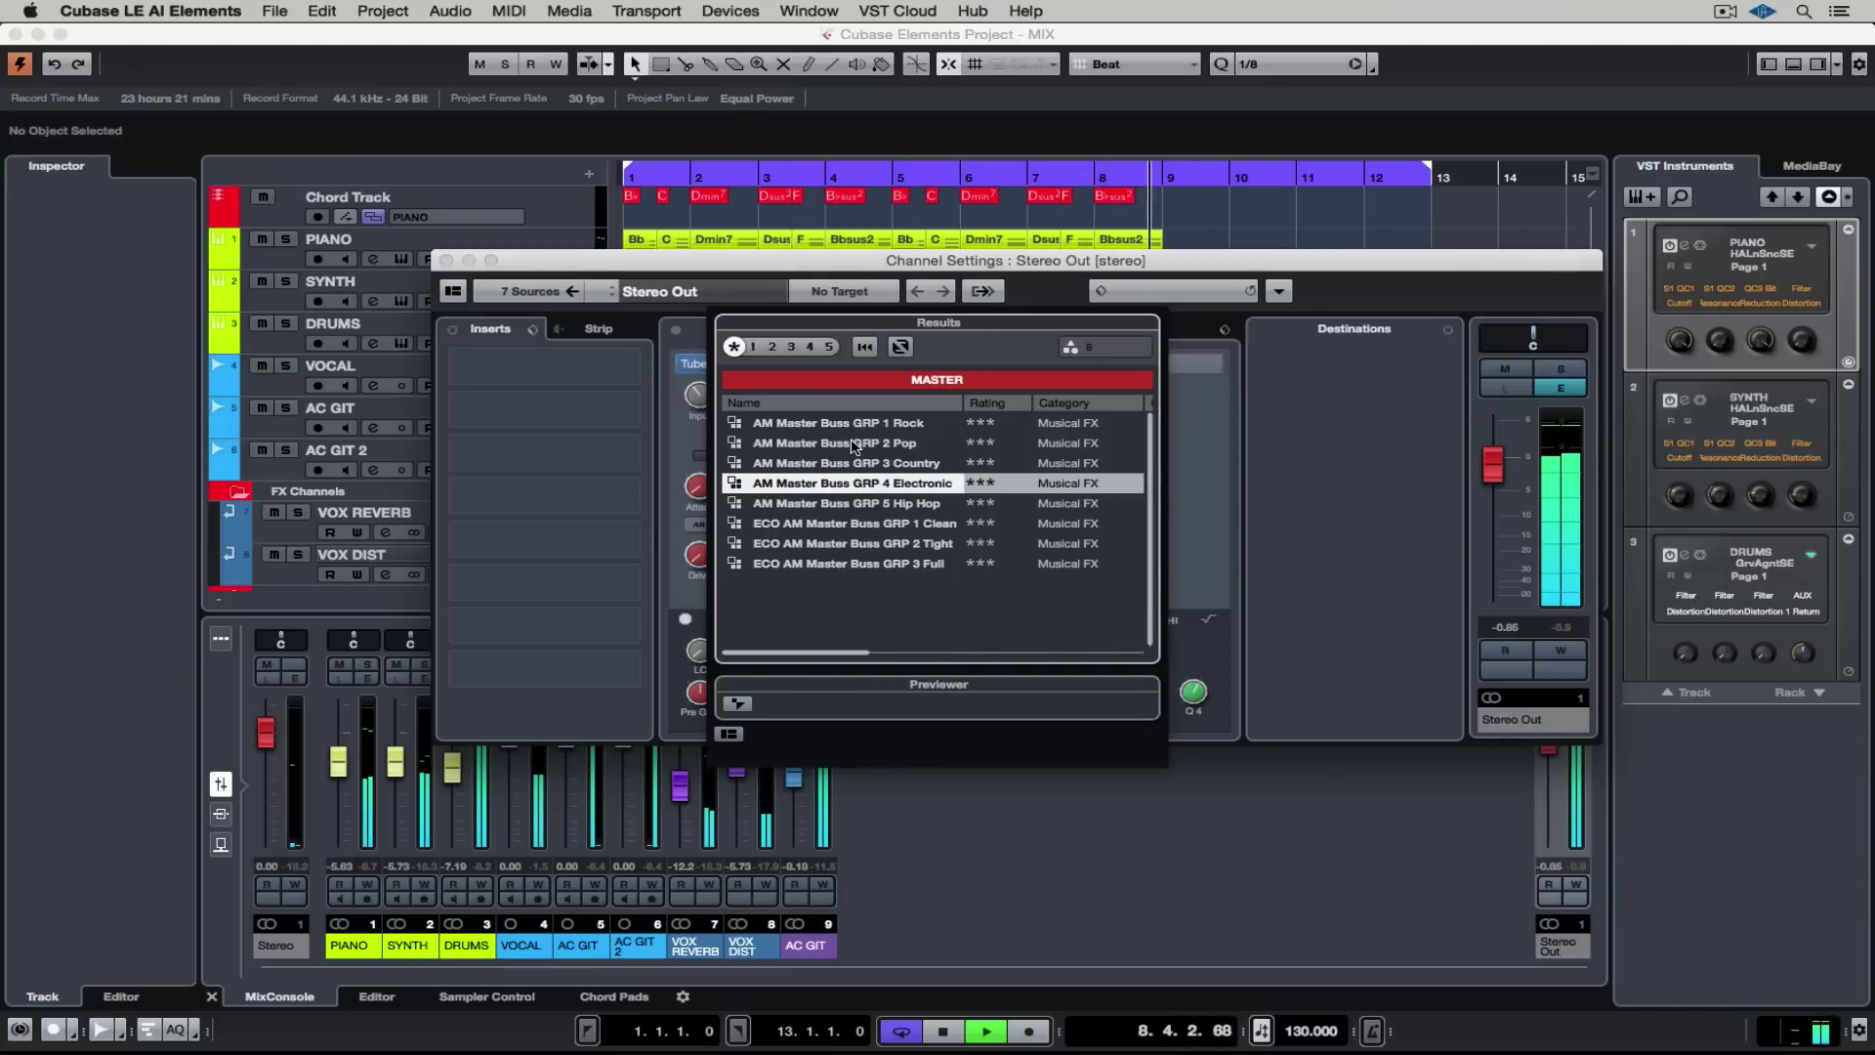
left_click(852, 445)
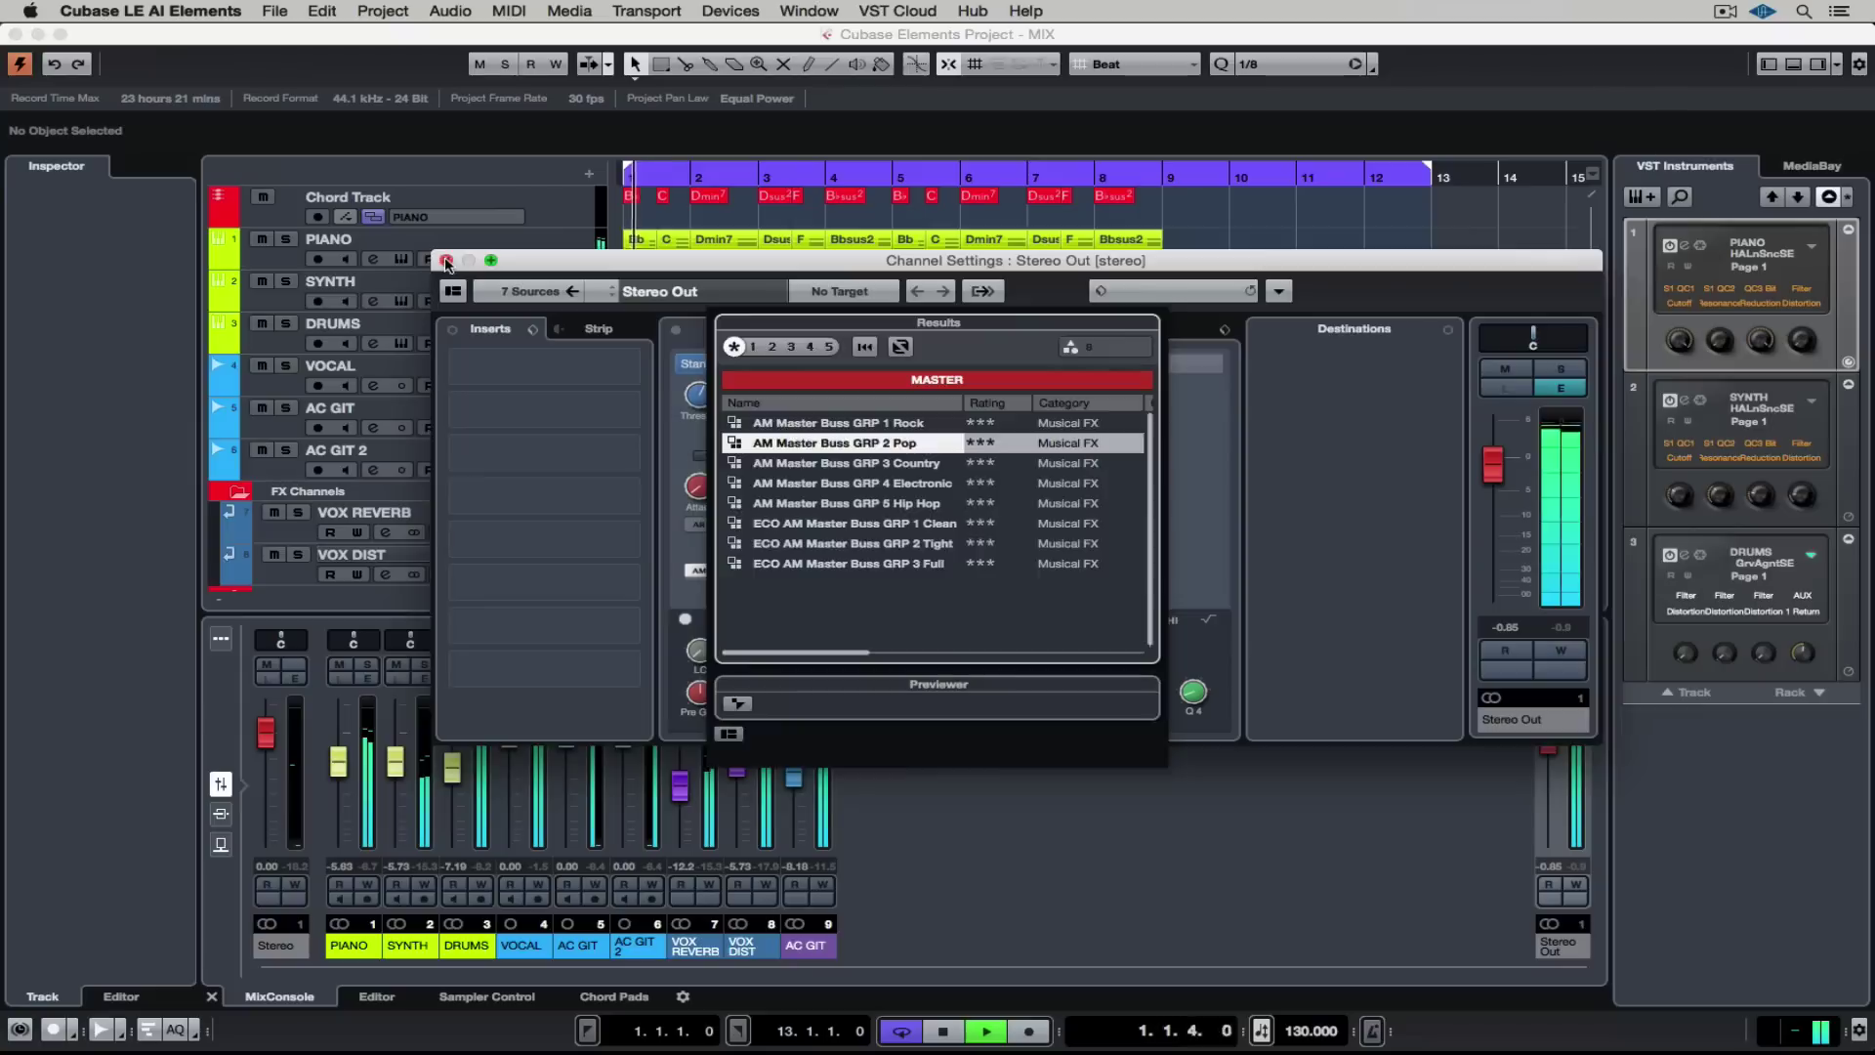
left_click(446, 260)
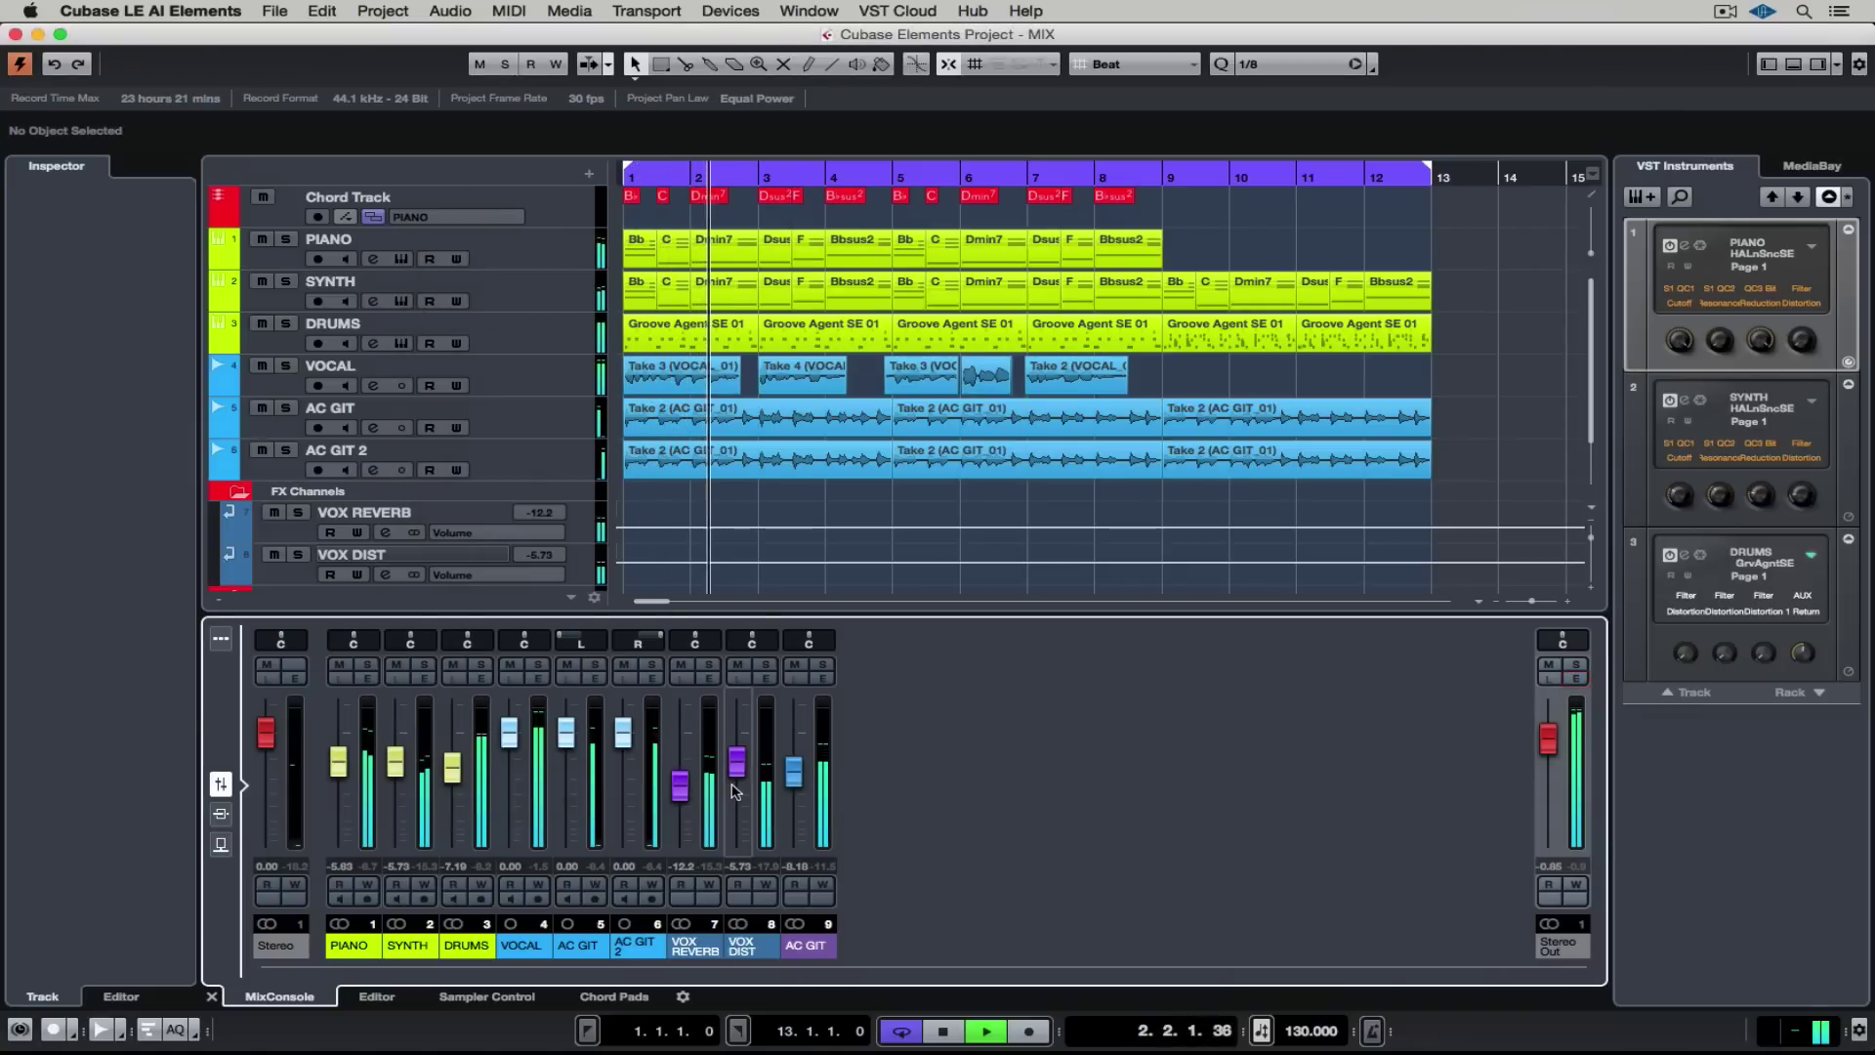
- Raise VOX REVERB, lower the last AC GIT fader and end the cycle range a bar earlier
left_click_drag(686, 789, 687, 781)
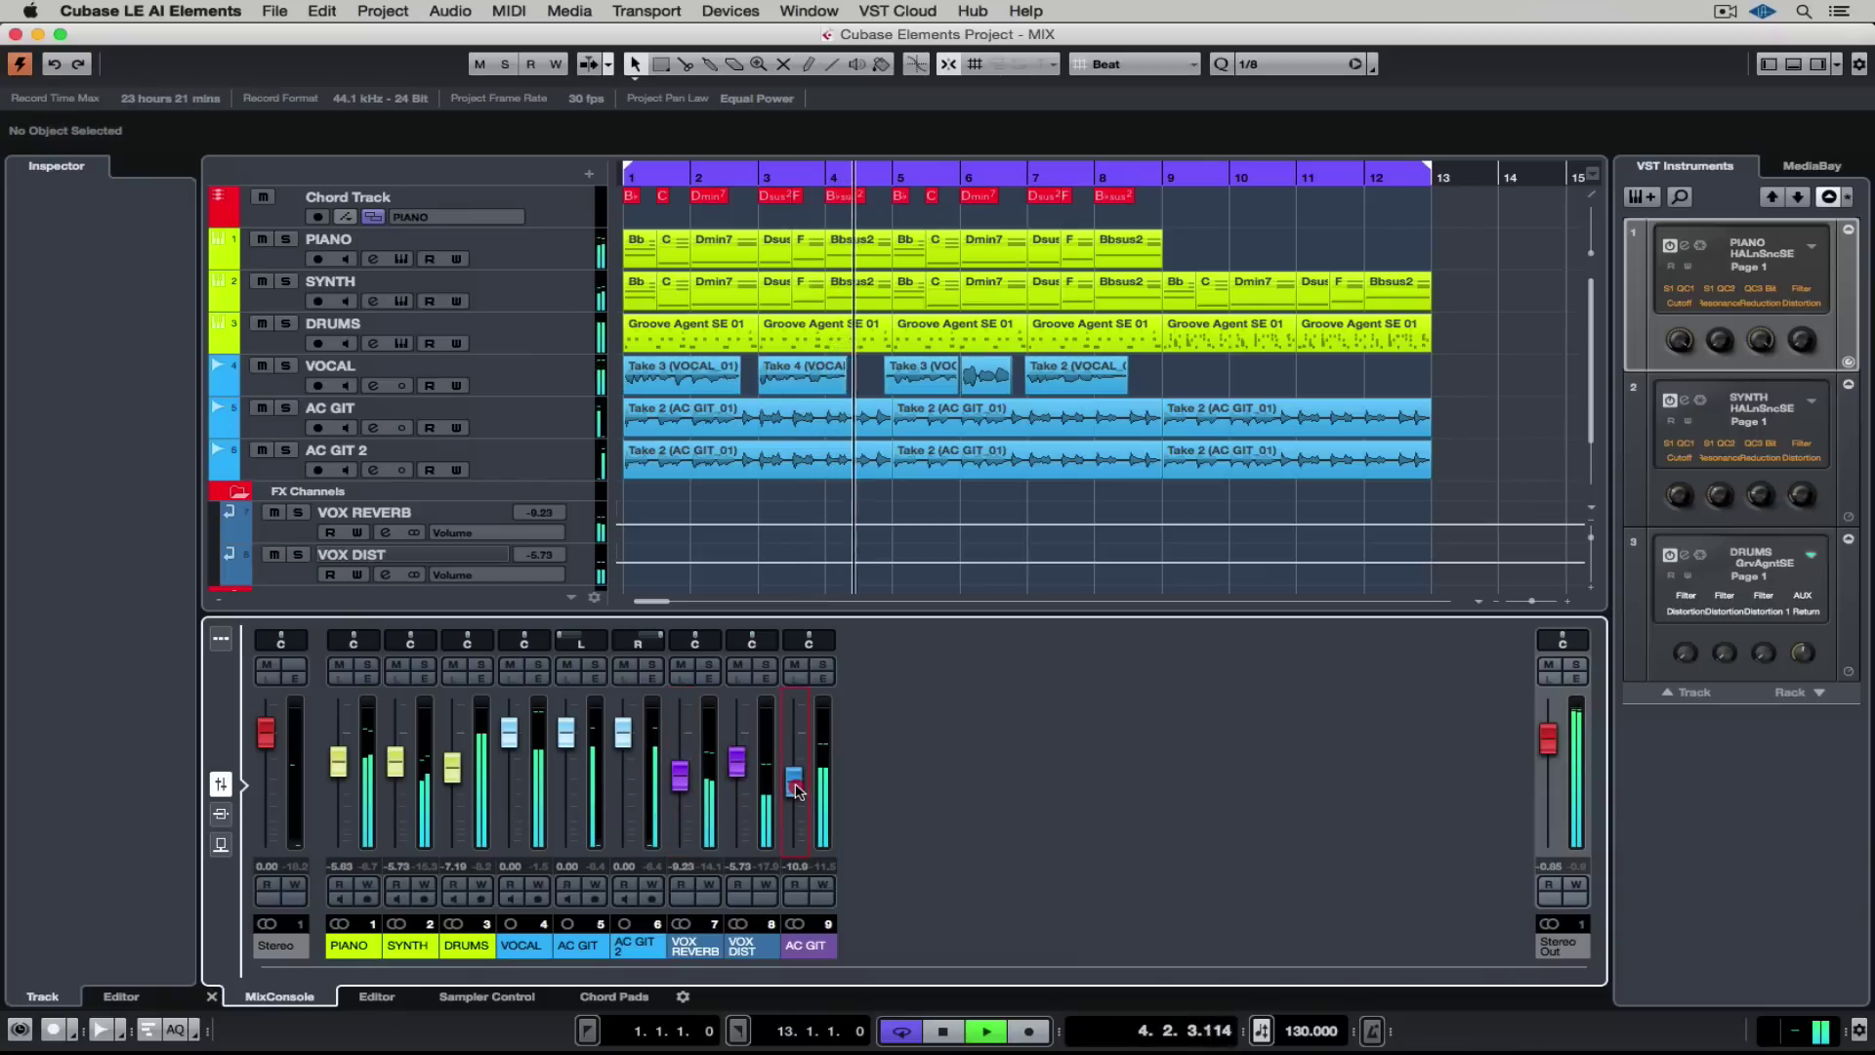
left_click_drag(794, 773, 794, 783)
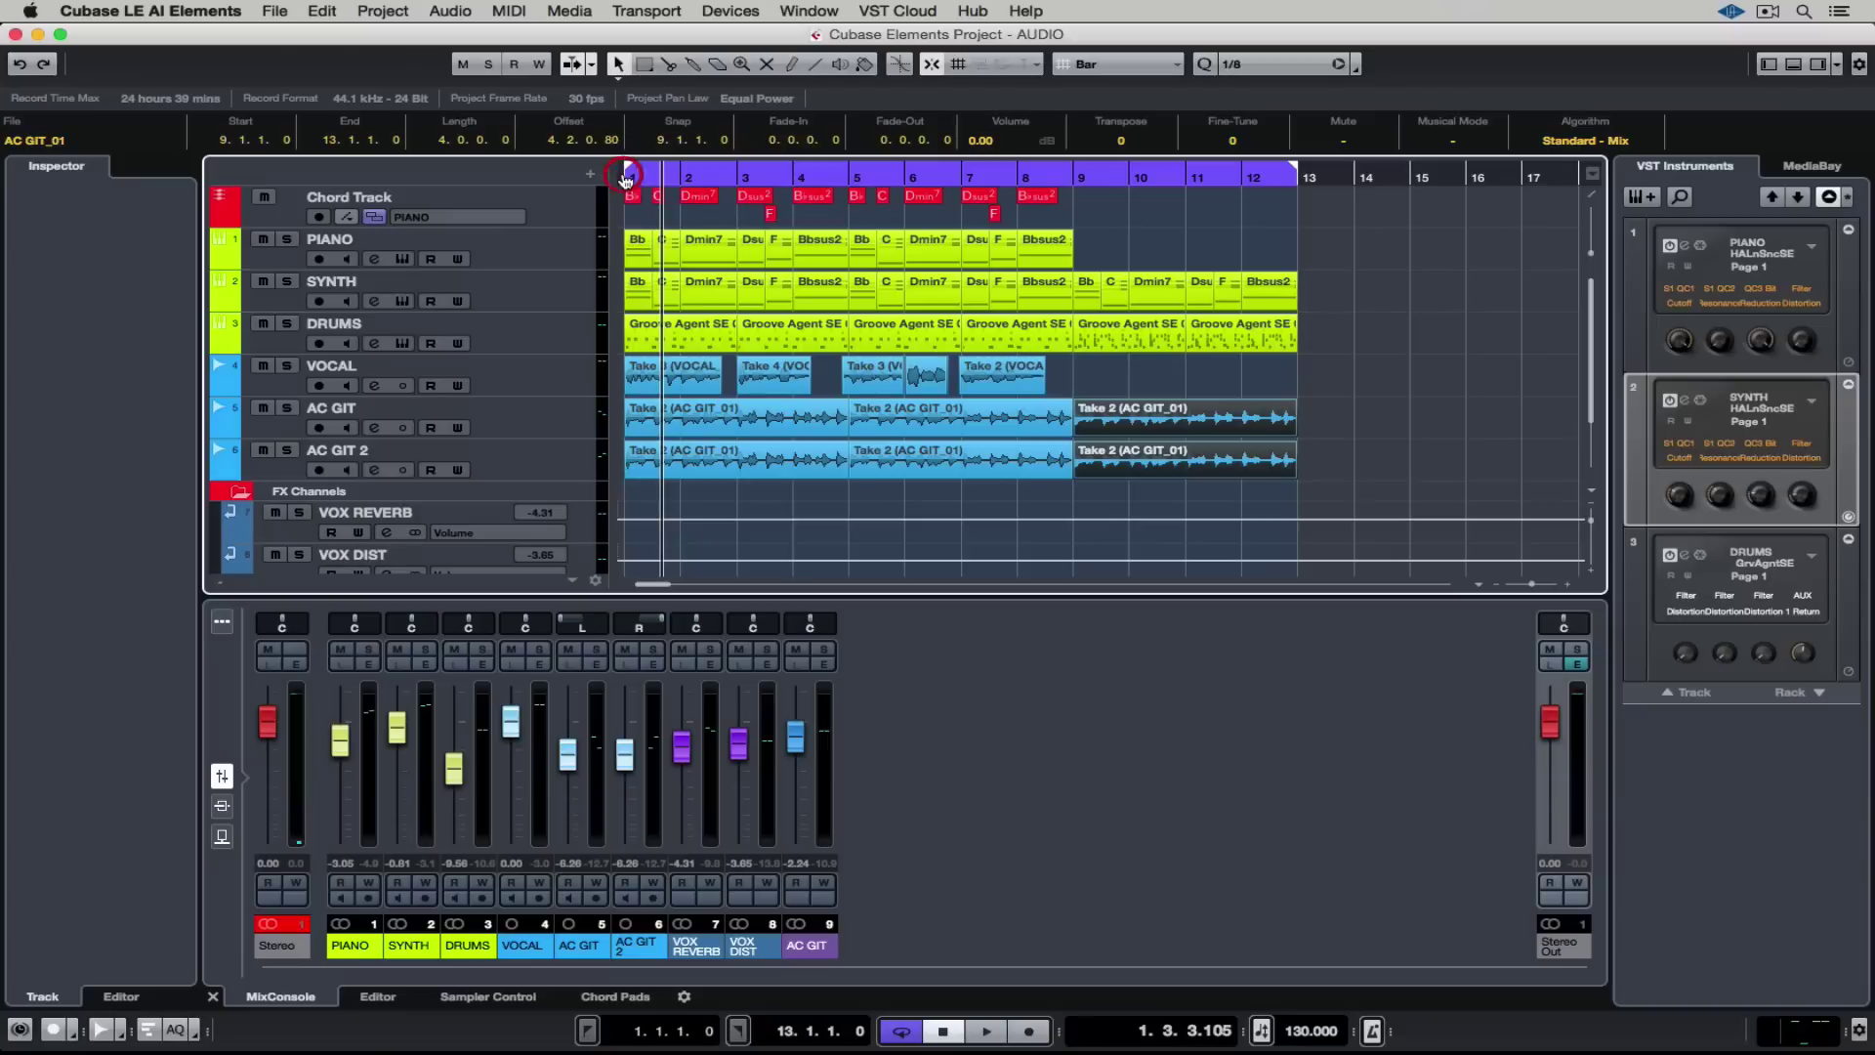
left_click_drag(1297, 172, 1249, 173)
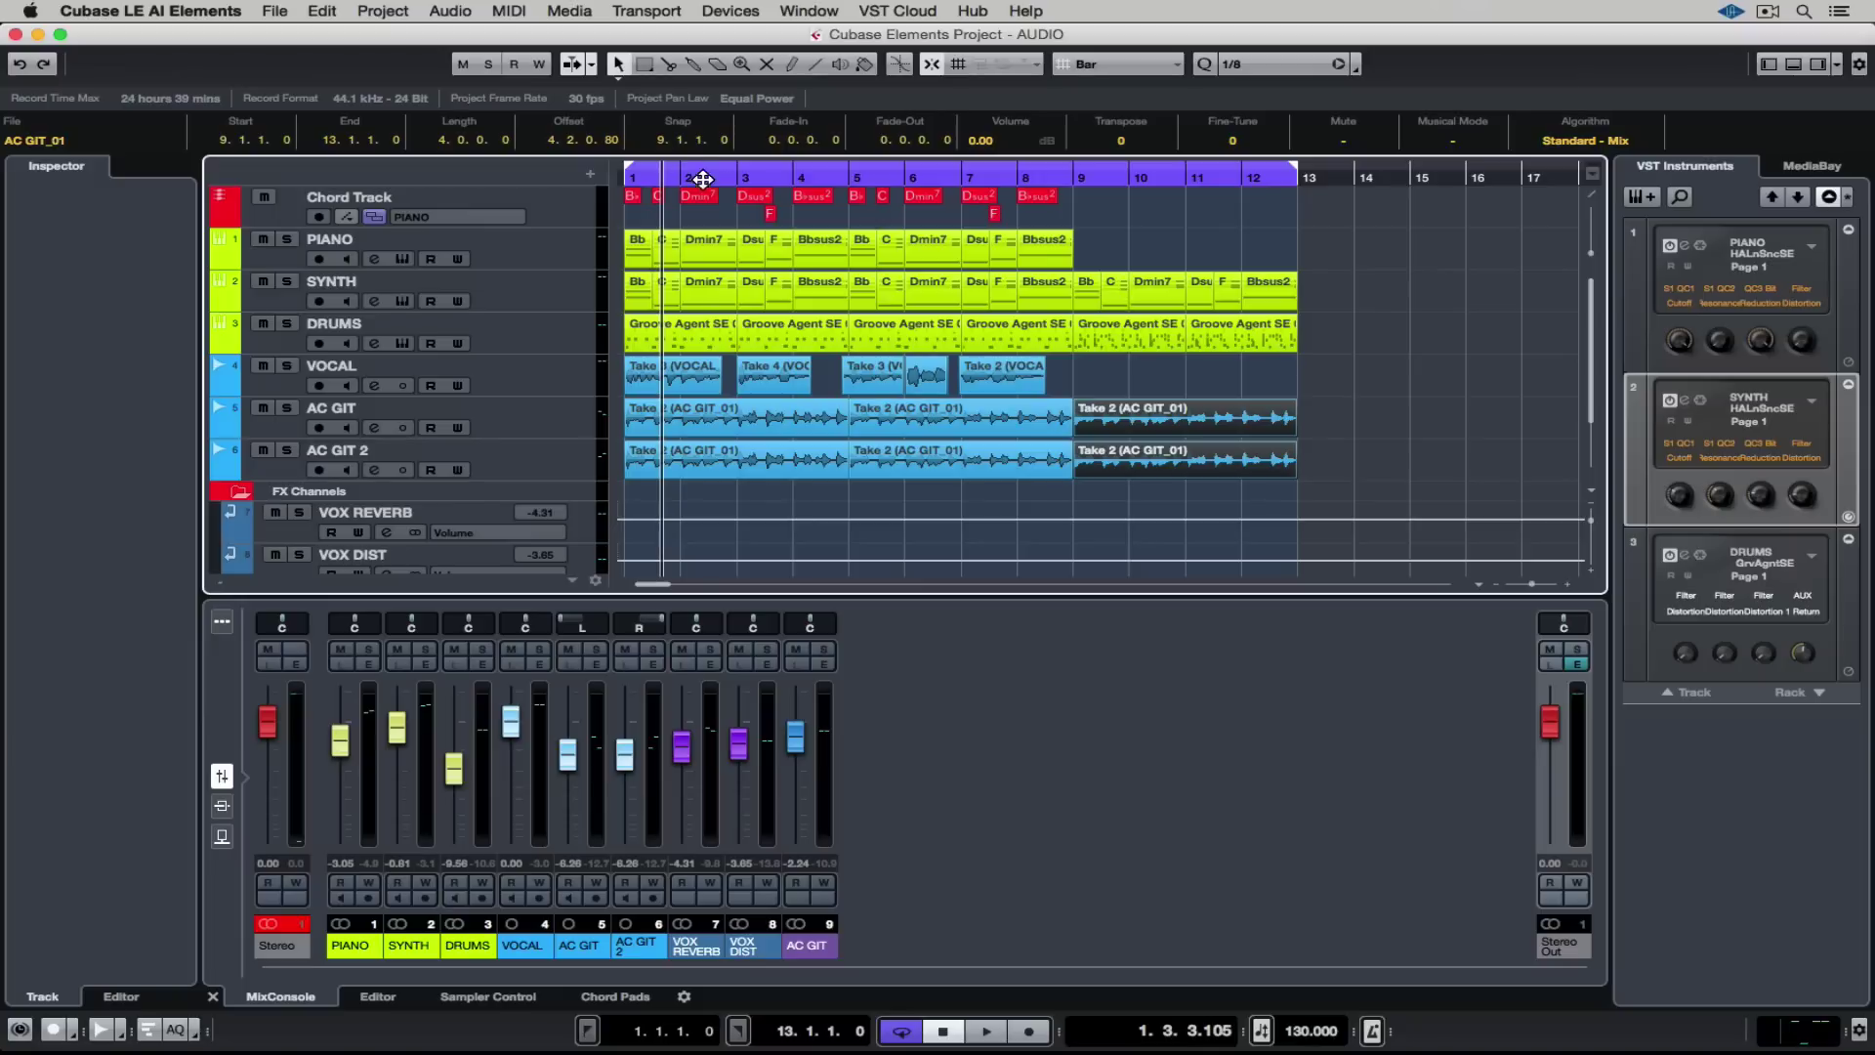
left_click(276, 10)
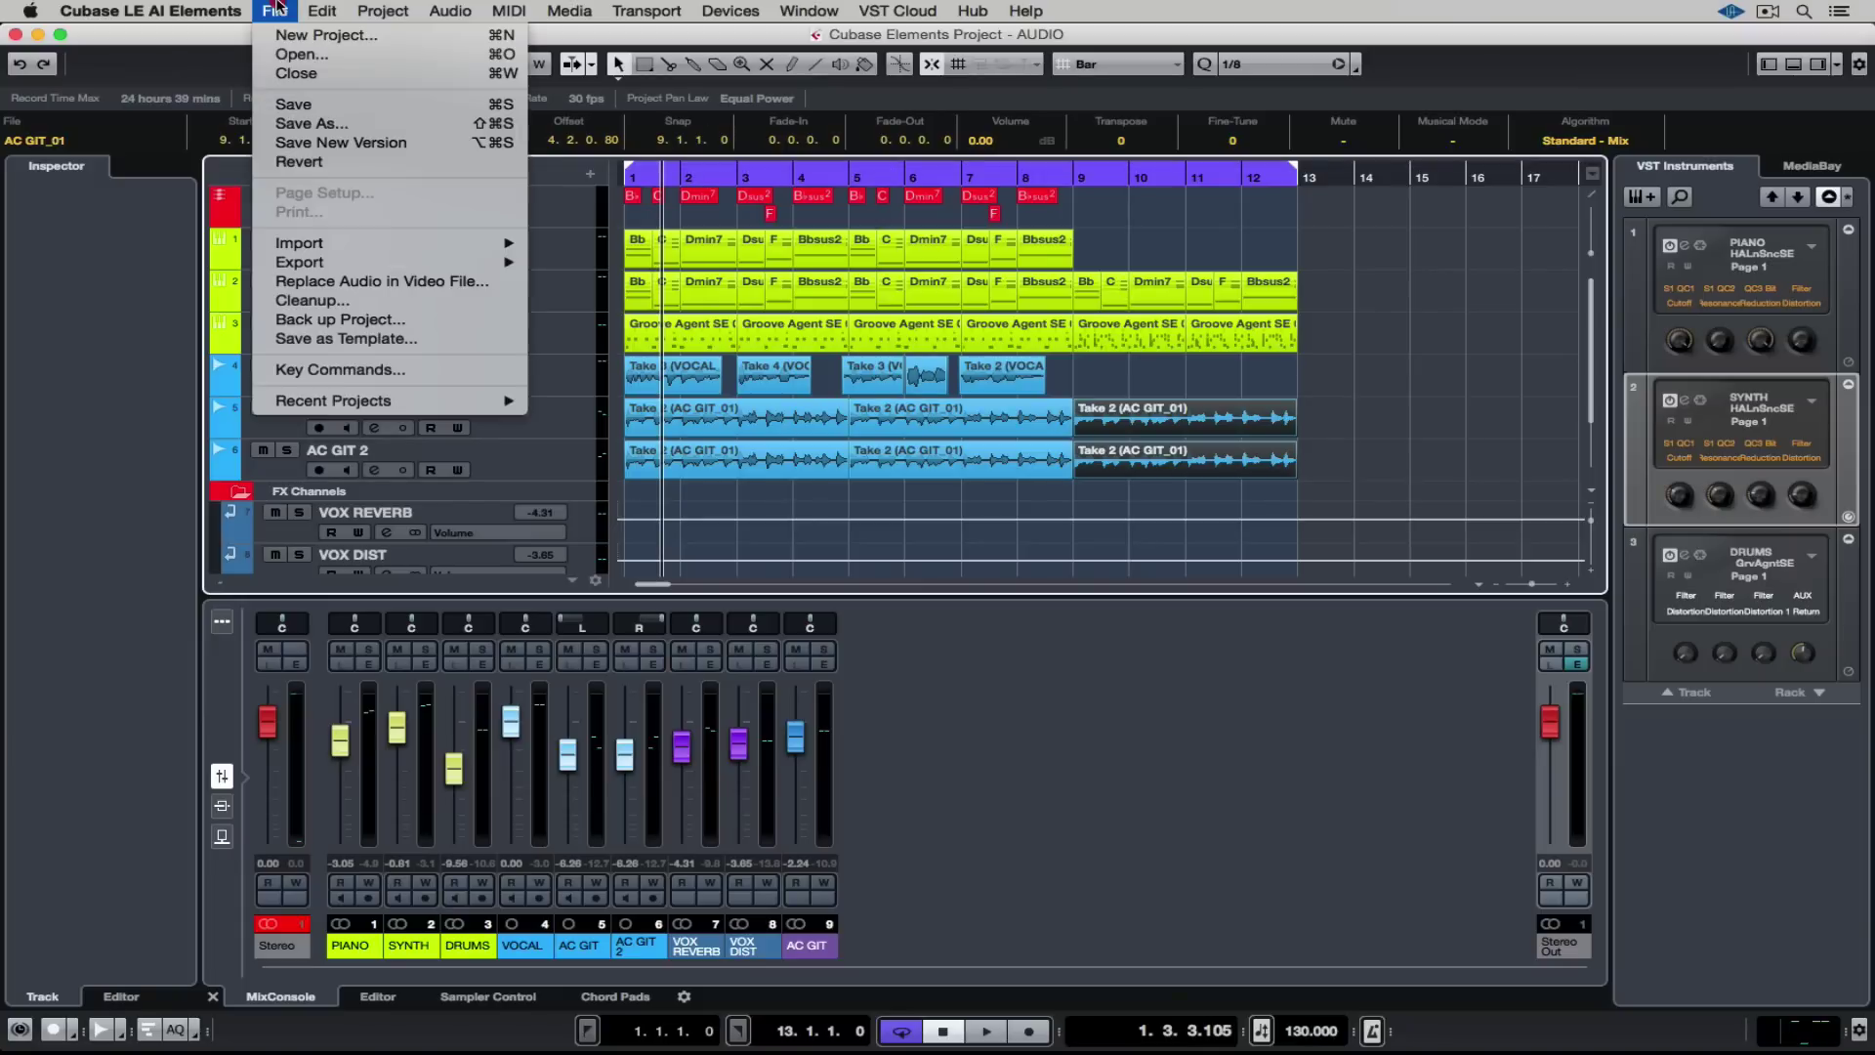
mouse_move(300, 261)
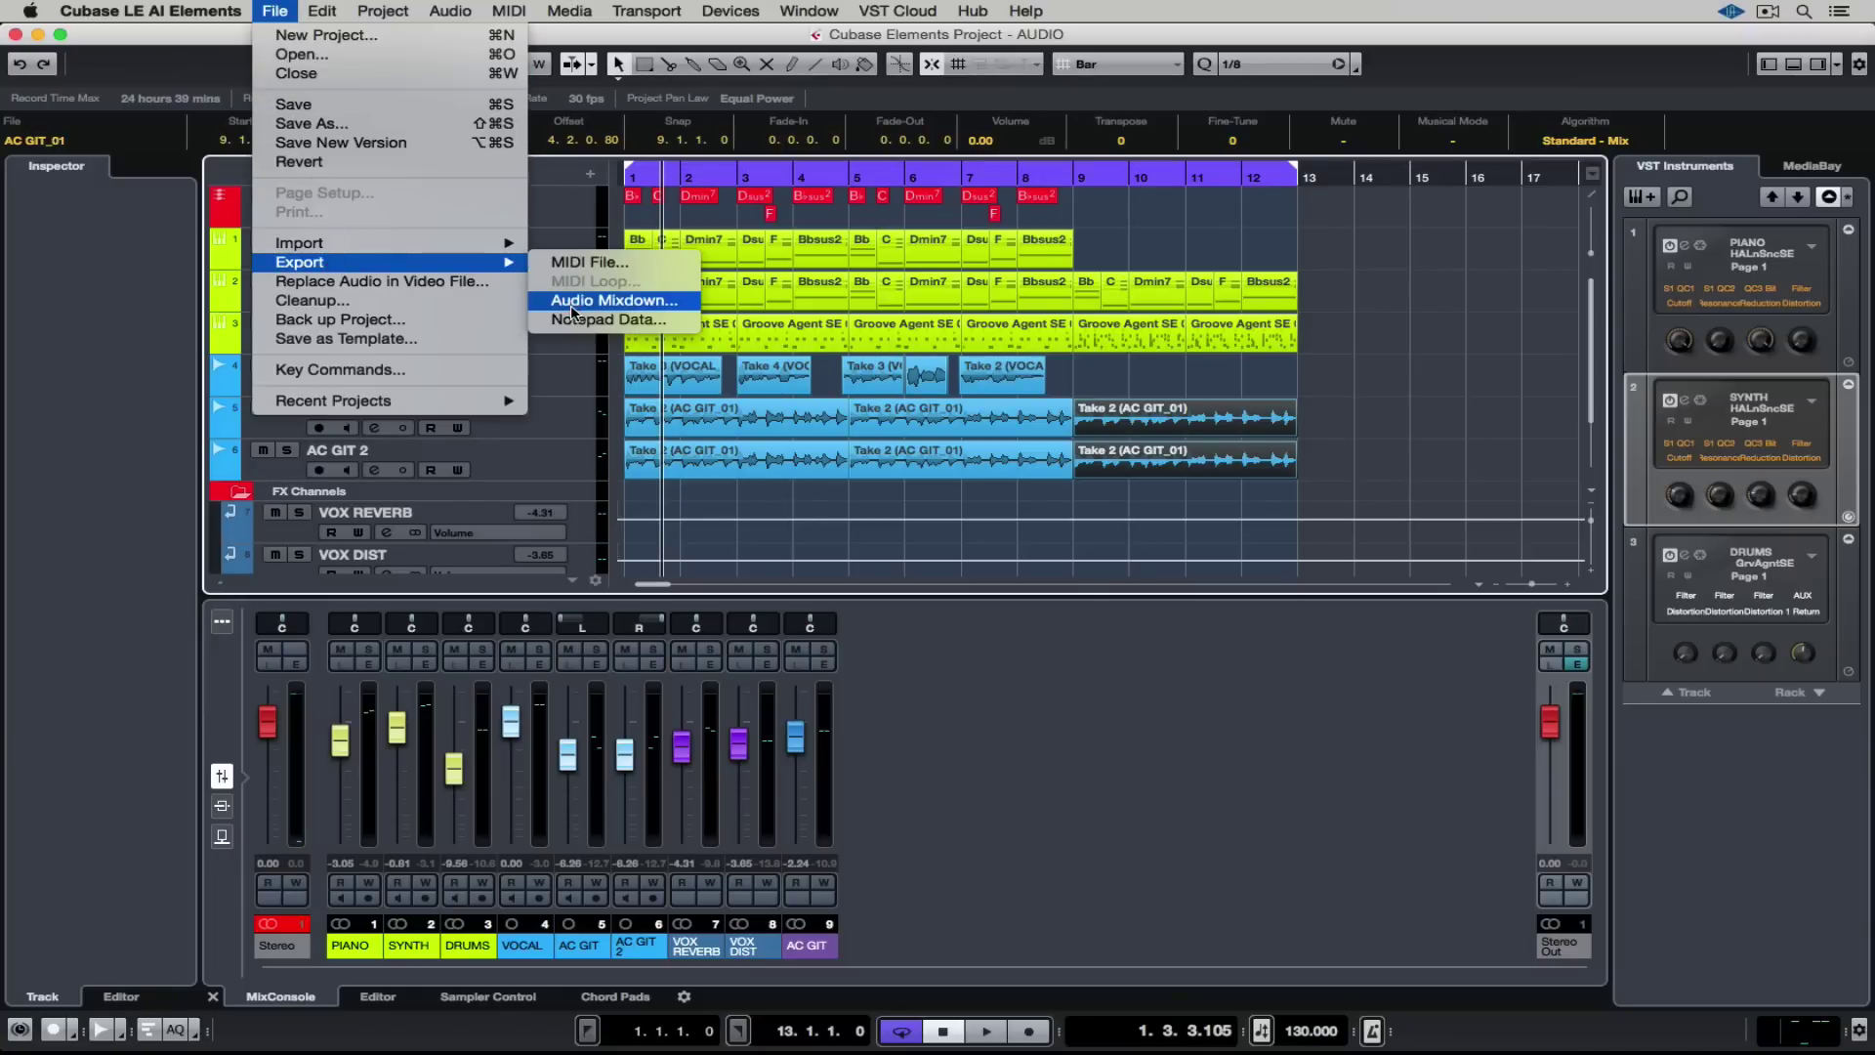
- Name the audio mixdown 'TAKE IT FROM ME' with the Stereo Out channel ticked
left_click(574, 300)
type("T")
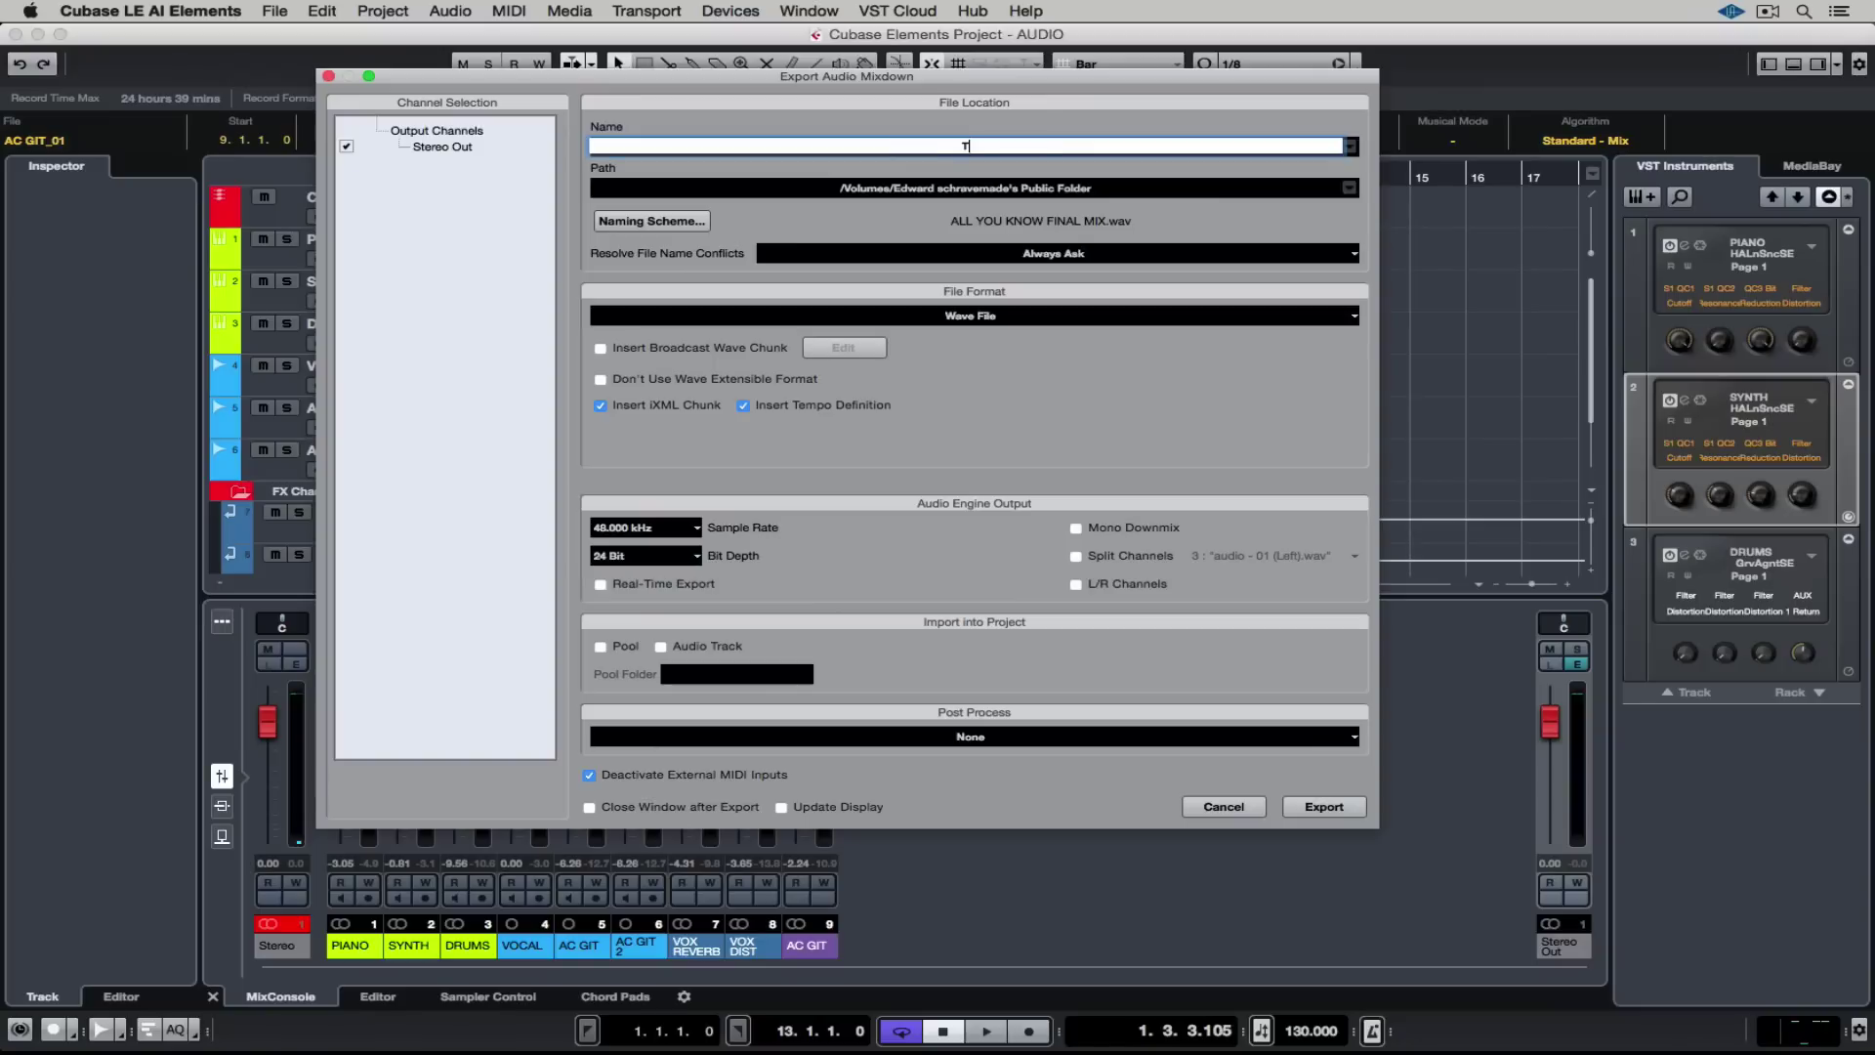
type("AKE IT FROM ME")
left_click(444, 166)
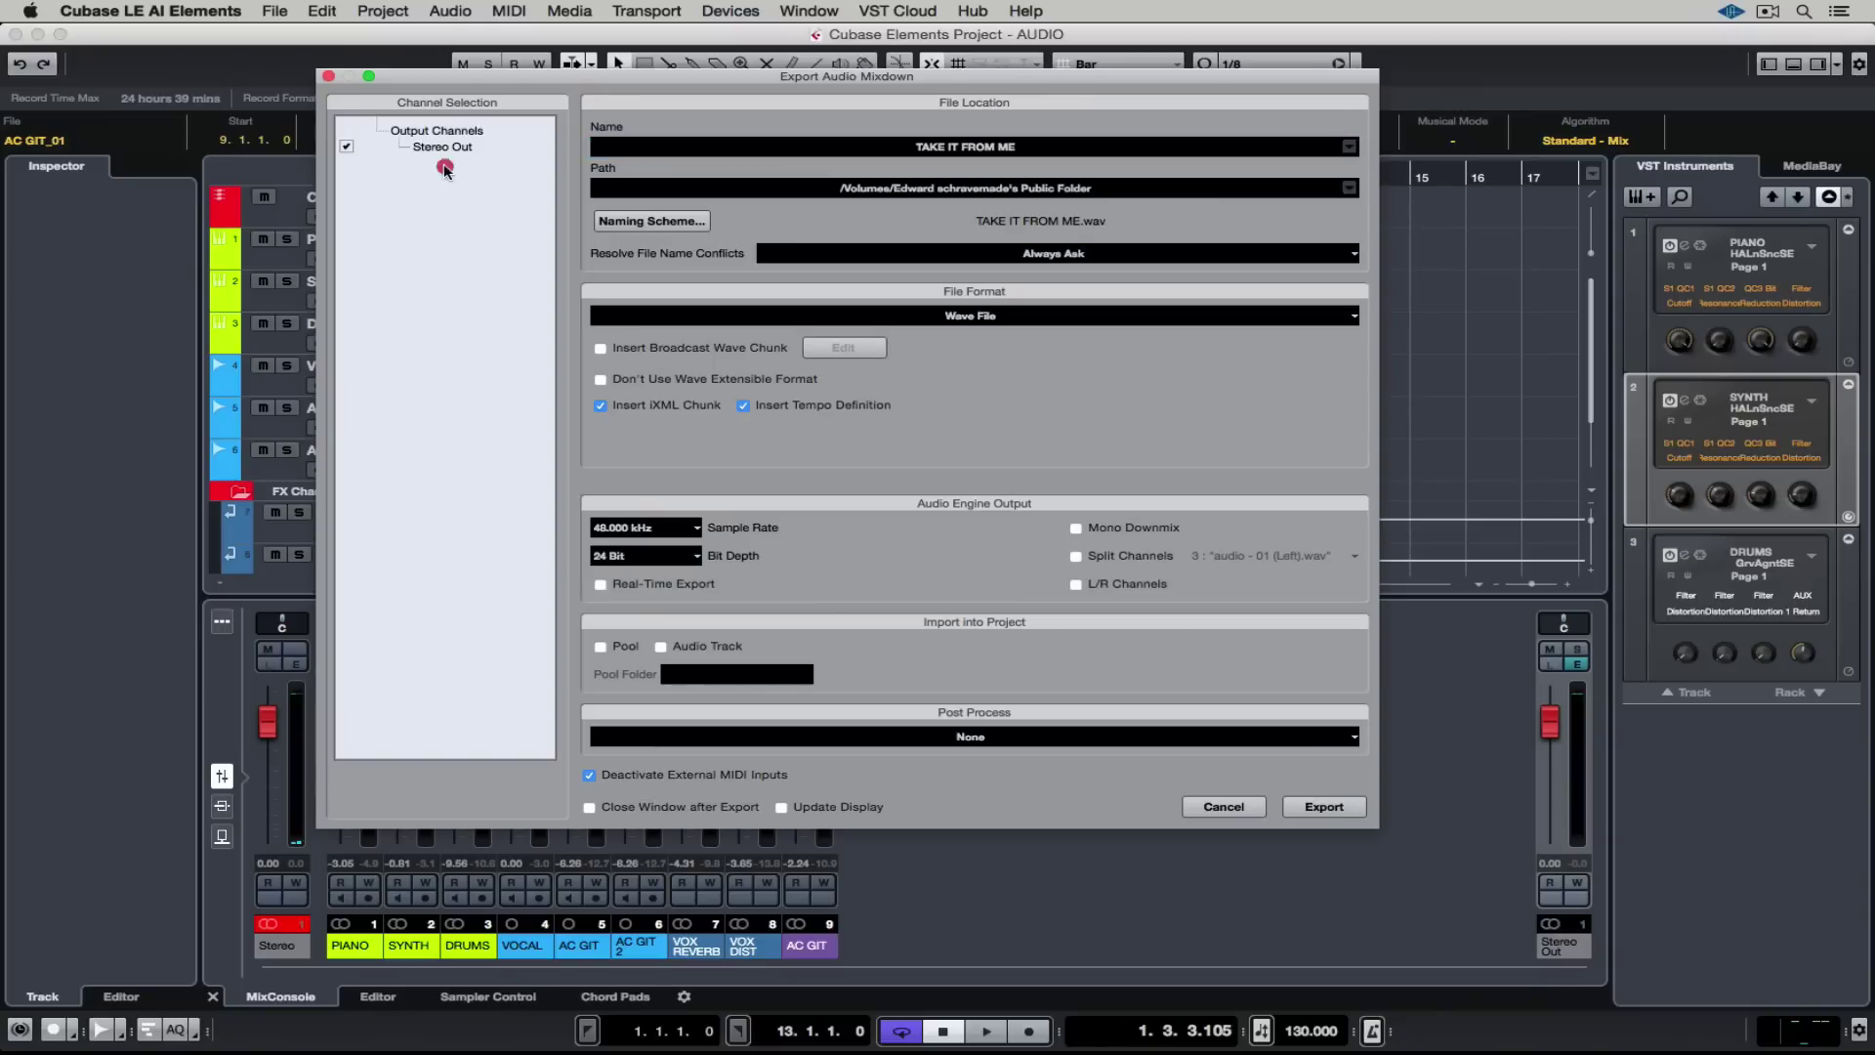
left_click(347, 148)
left_click(347, 148)
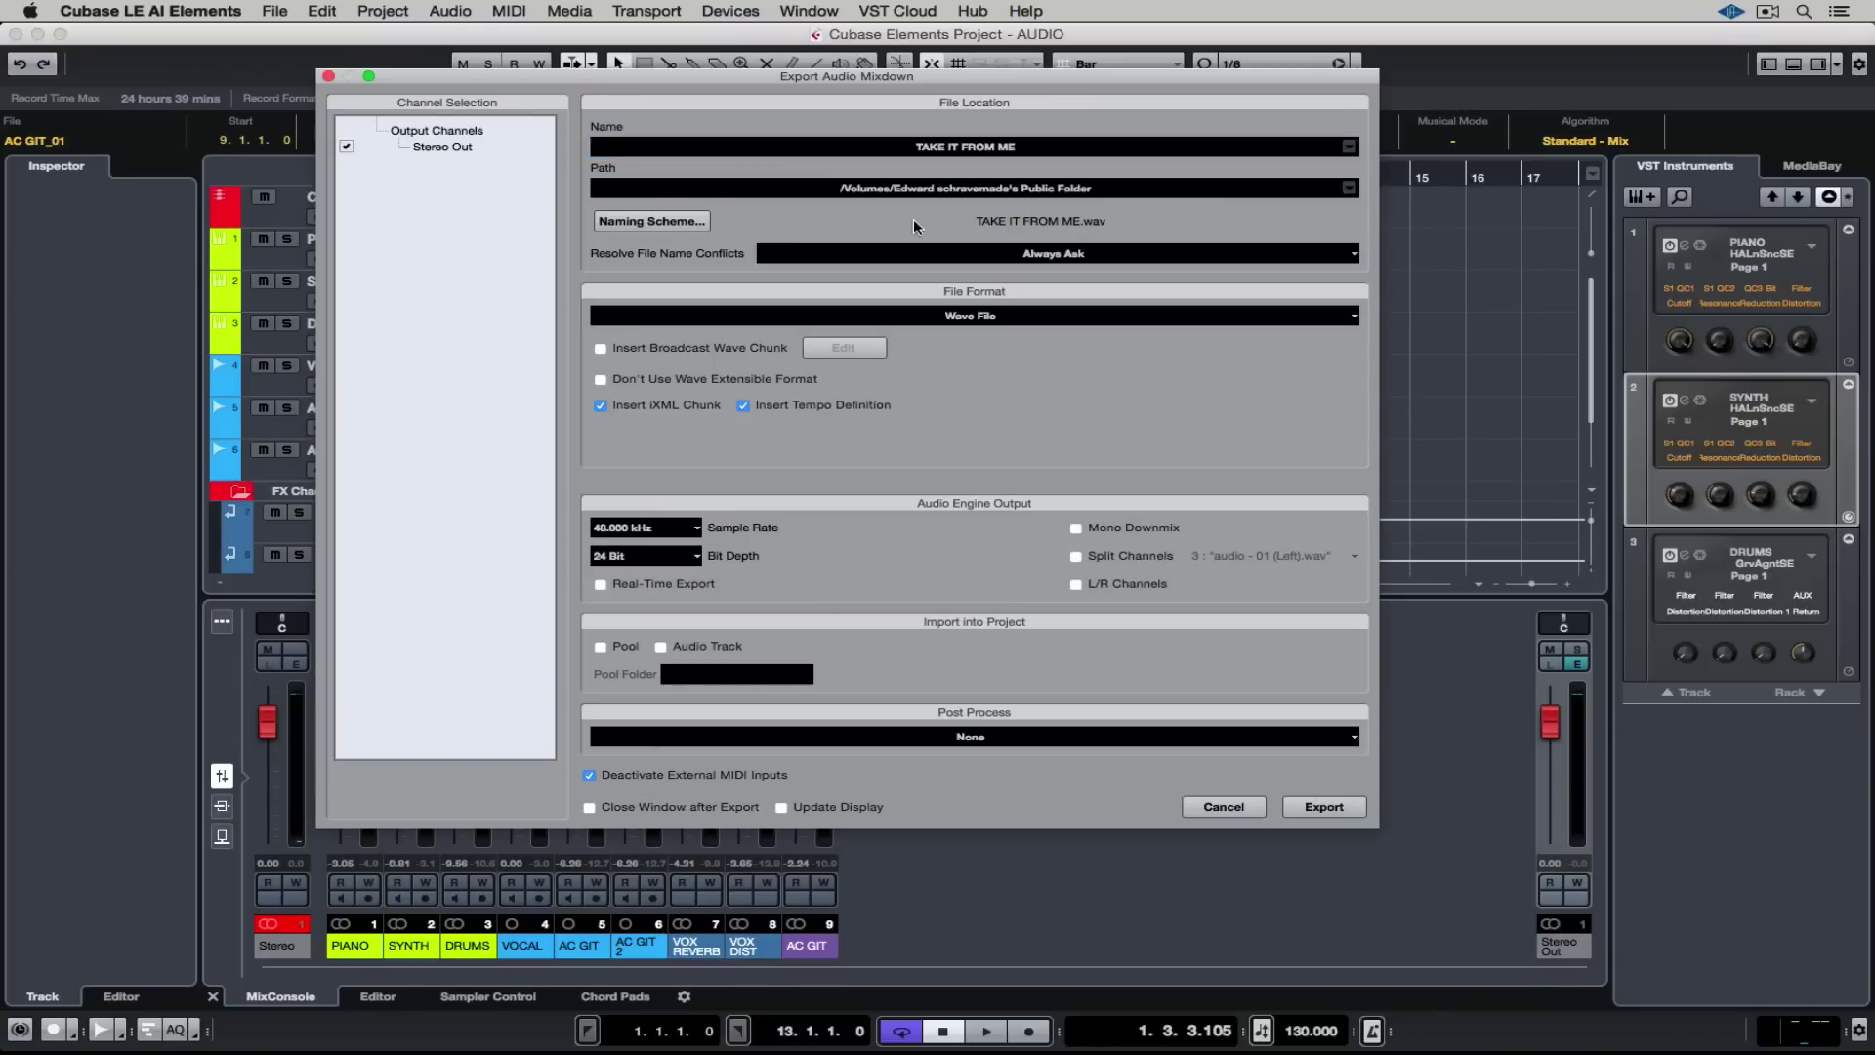
- Set the mixdown path to a new 'TAKE IT FROM ME RENDER' folder in Documents
left_click(973, 189)
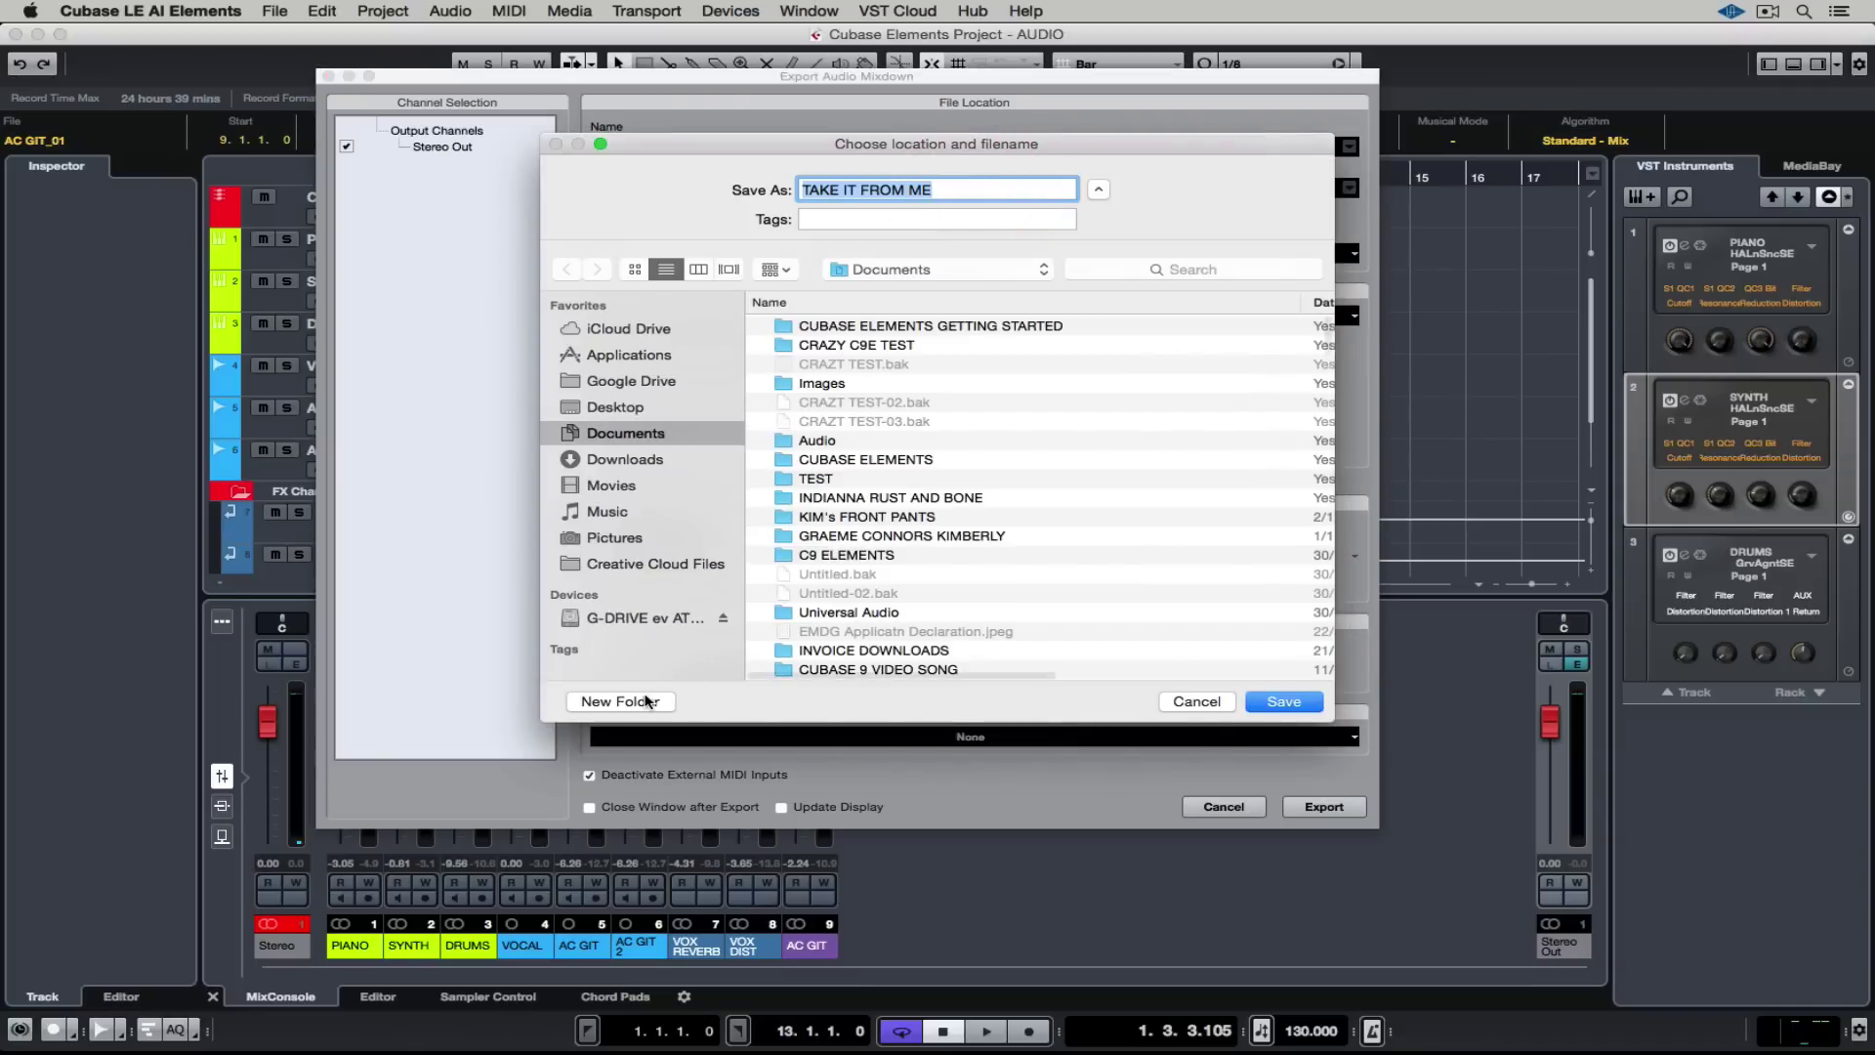
left_click(646, 699)
type("TAKE")
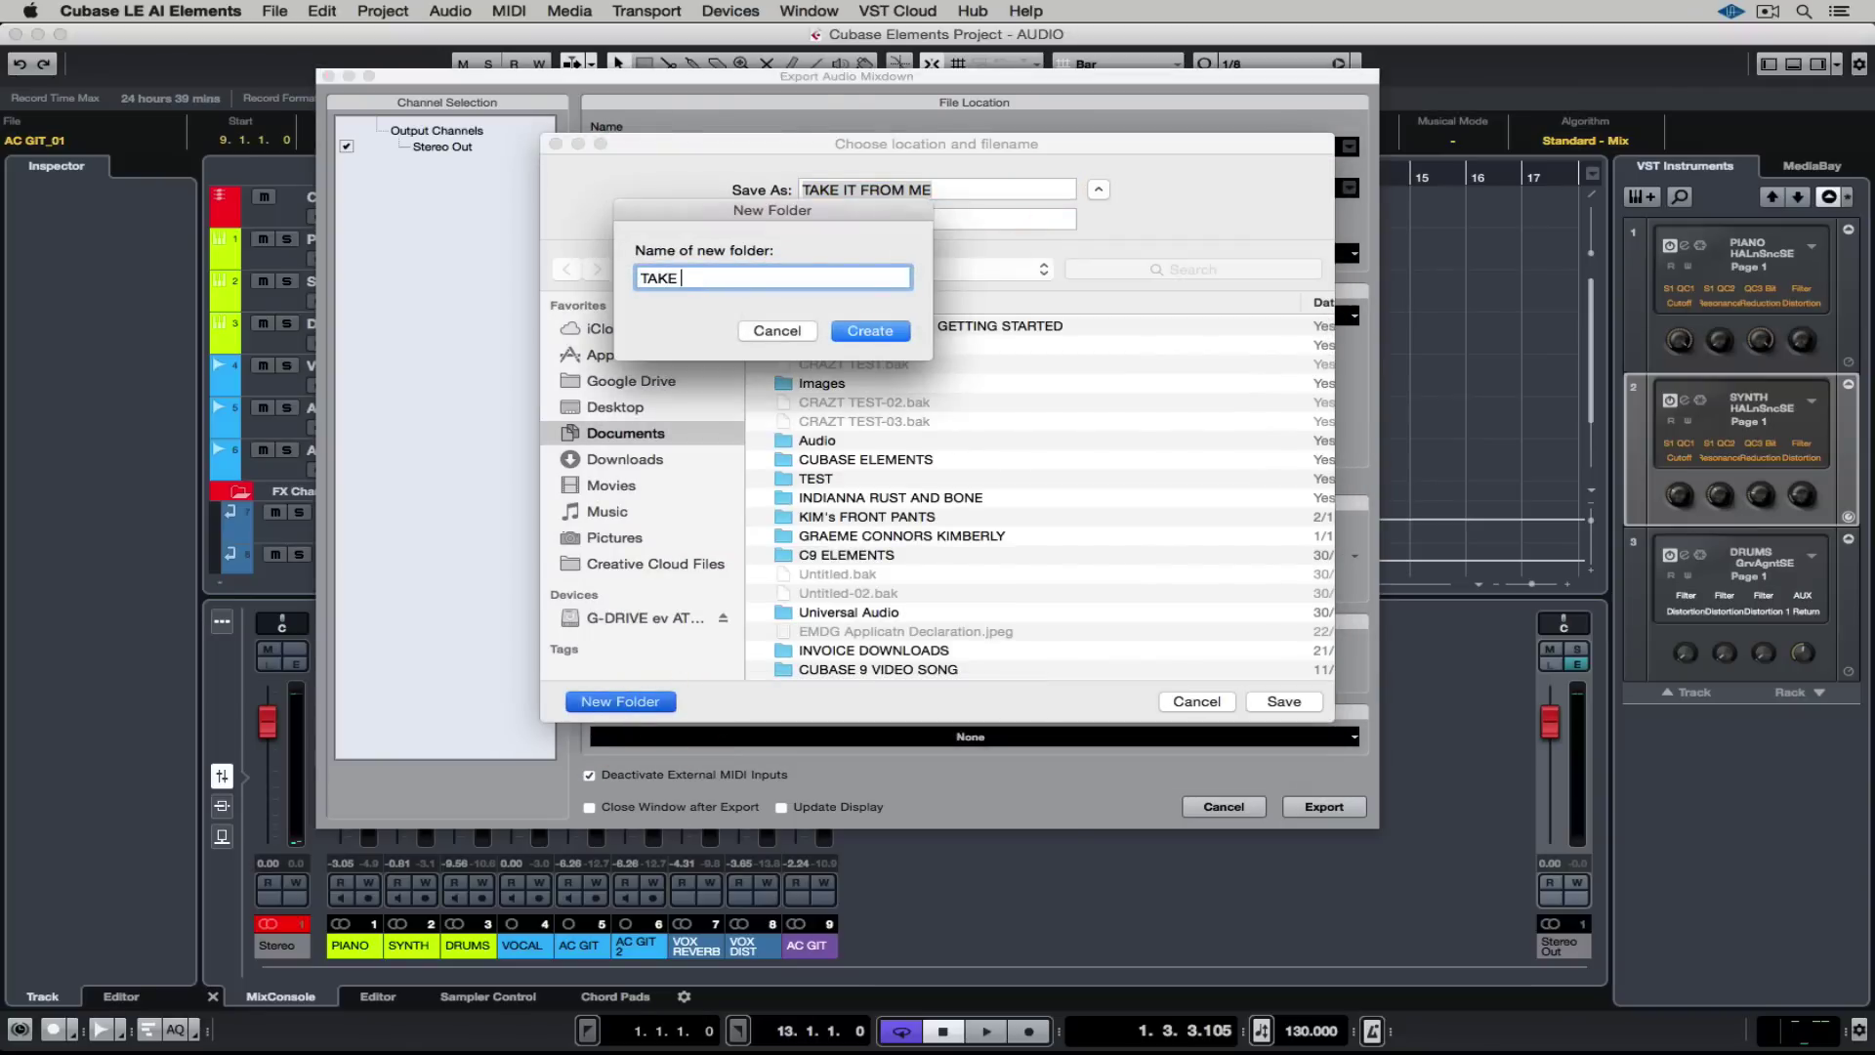
type(" IT FROM ME REN")
type("DER")
key("Return")
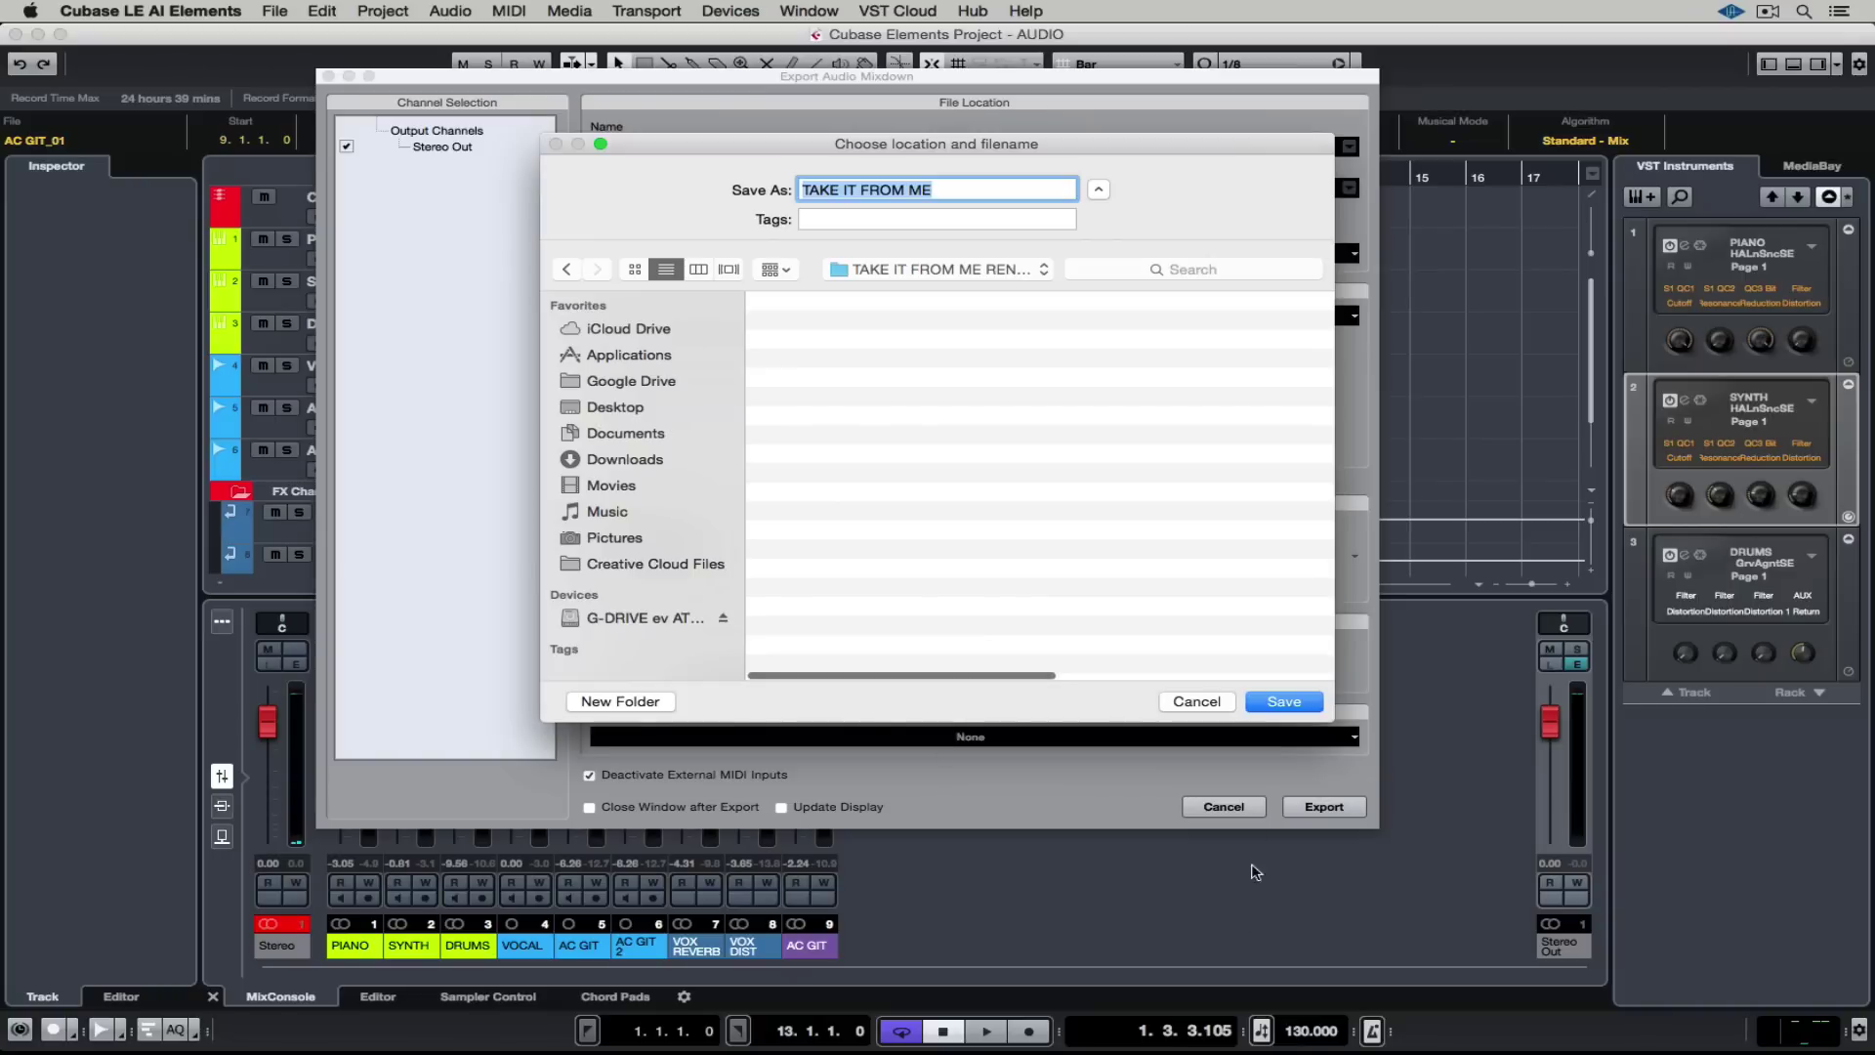
left_click(1283, 716)
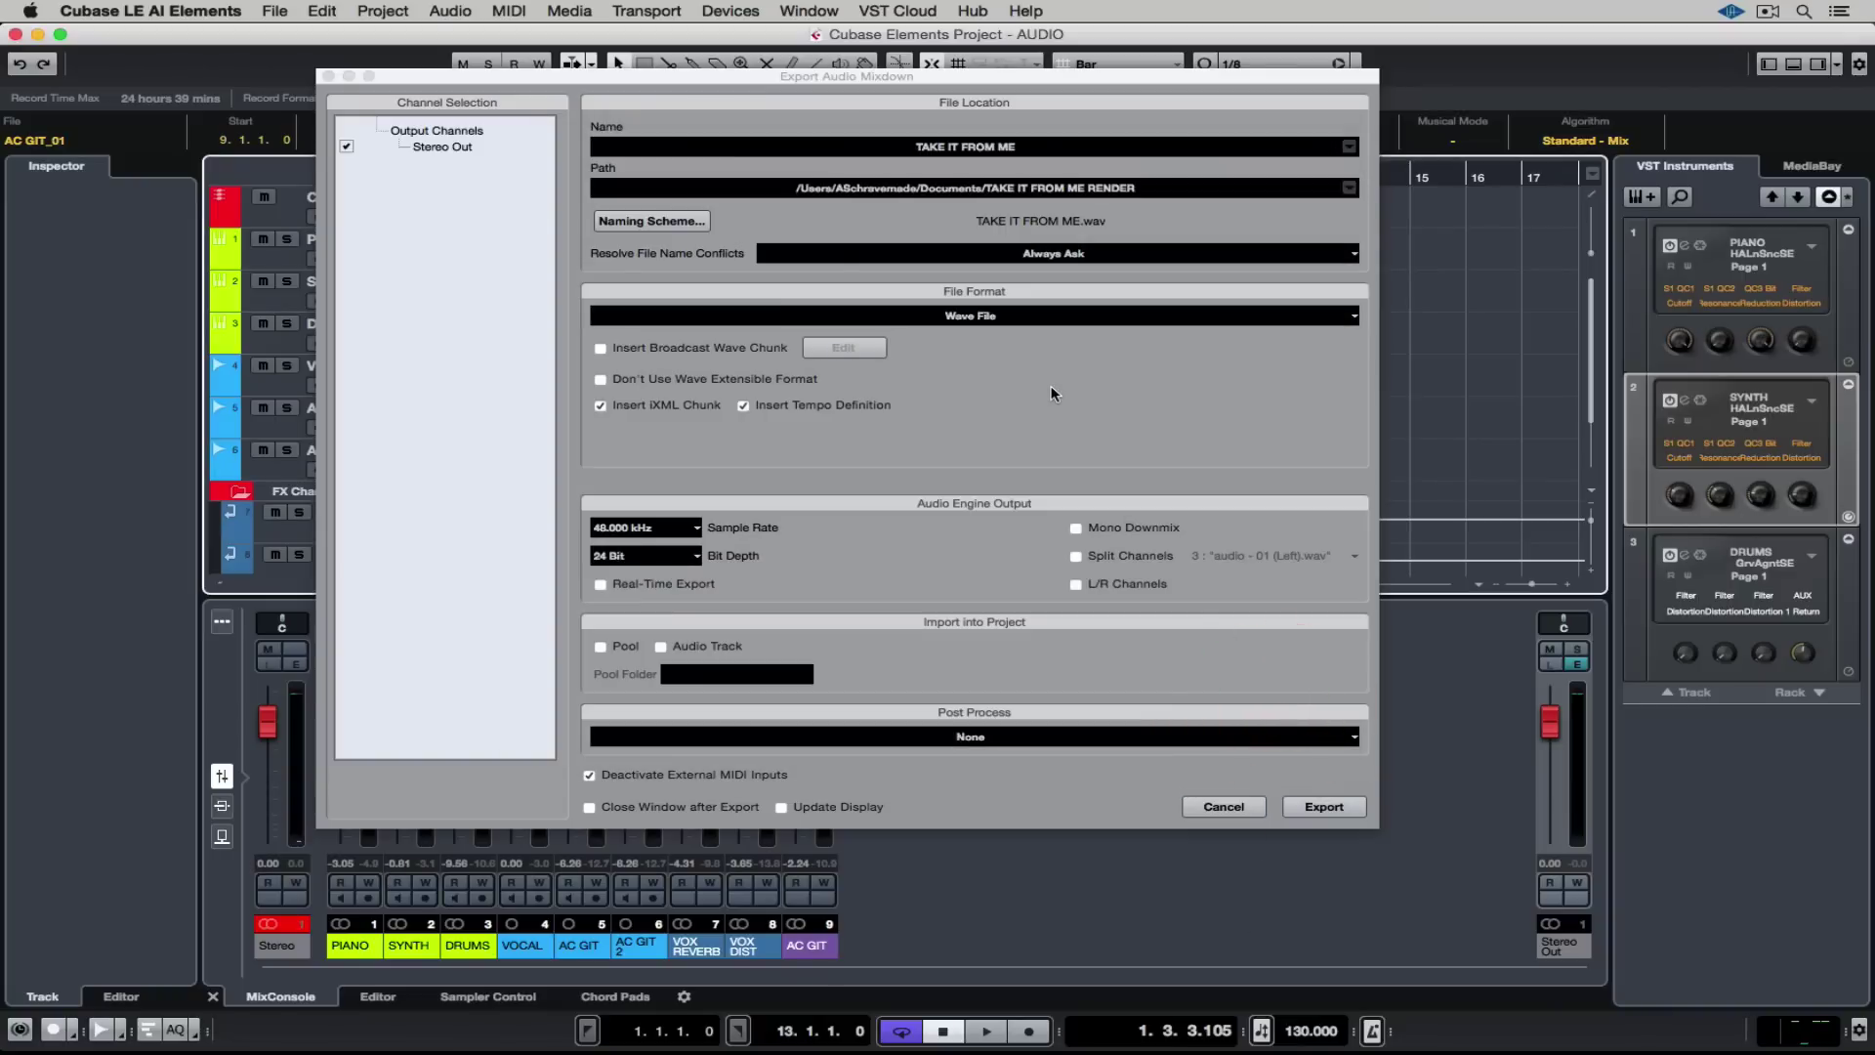
- Keep the default naming scheme and export as MP3 at 160 kBit, 44.100 kHz, no post-processing
left_click(662, 222)
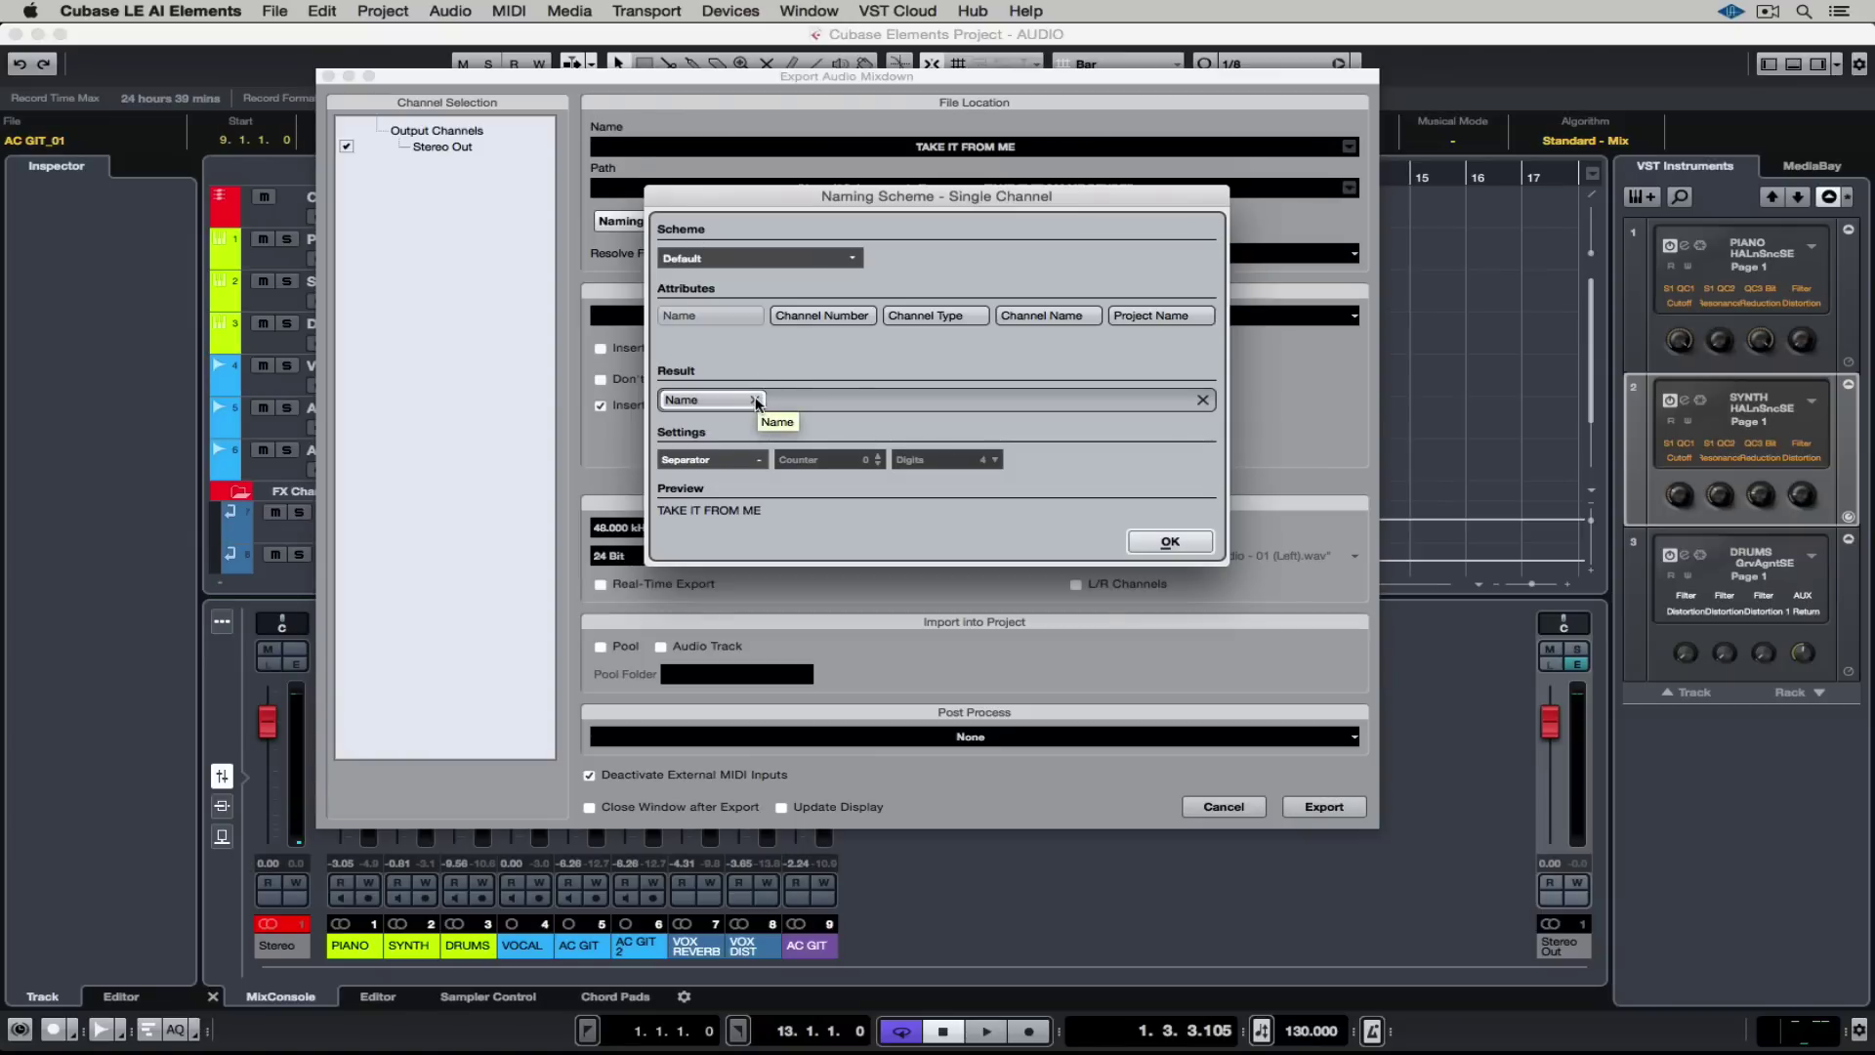
left_click(1166, 540)
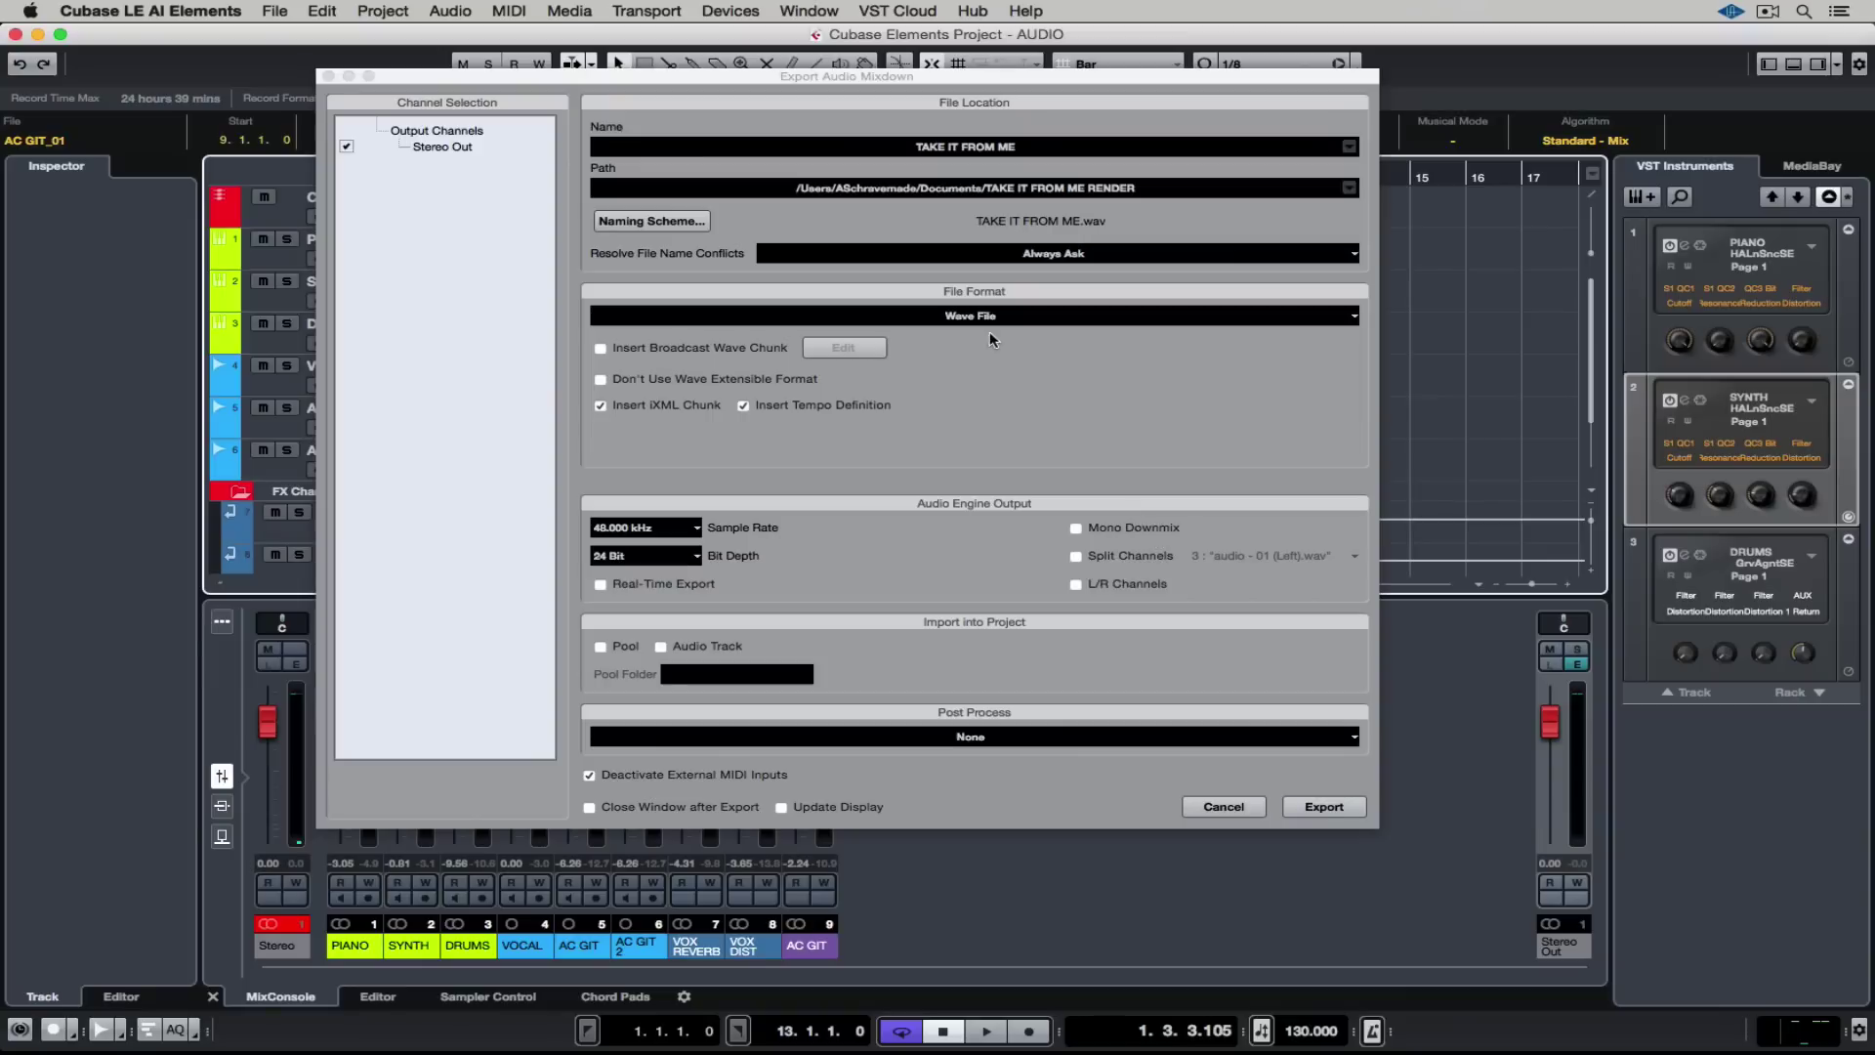
left_click(970, 317)
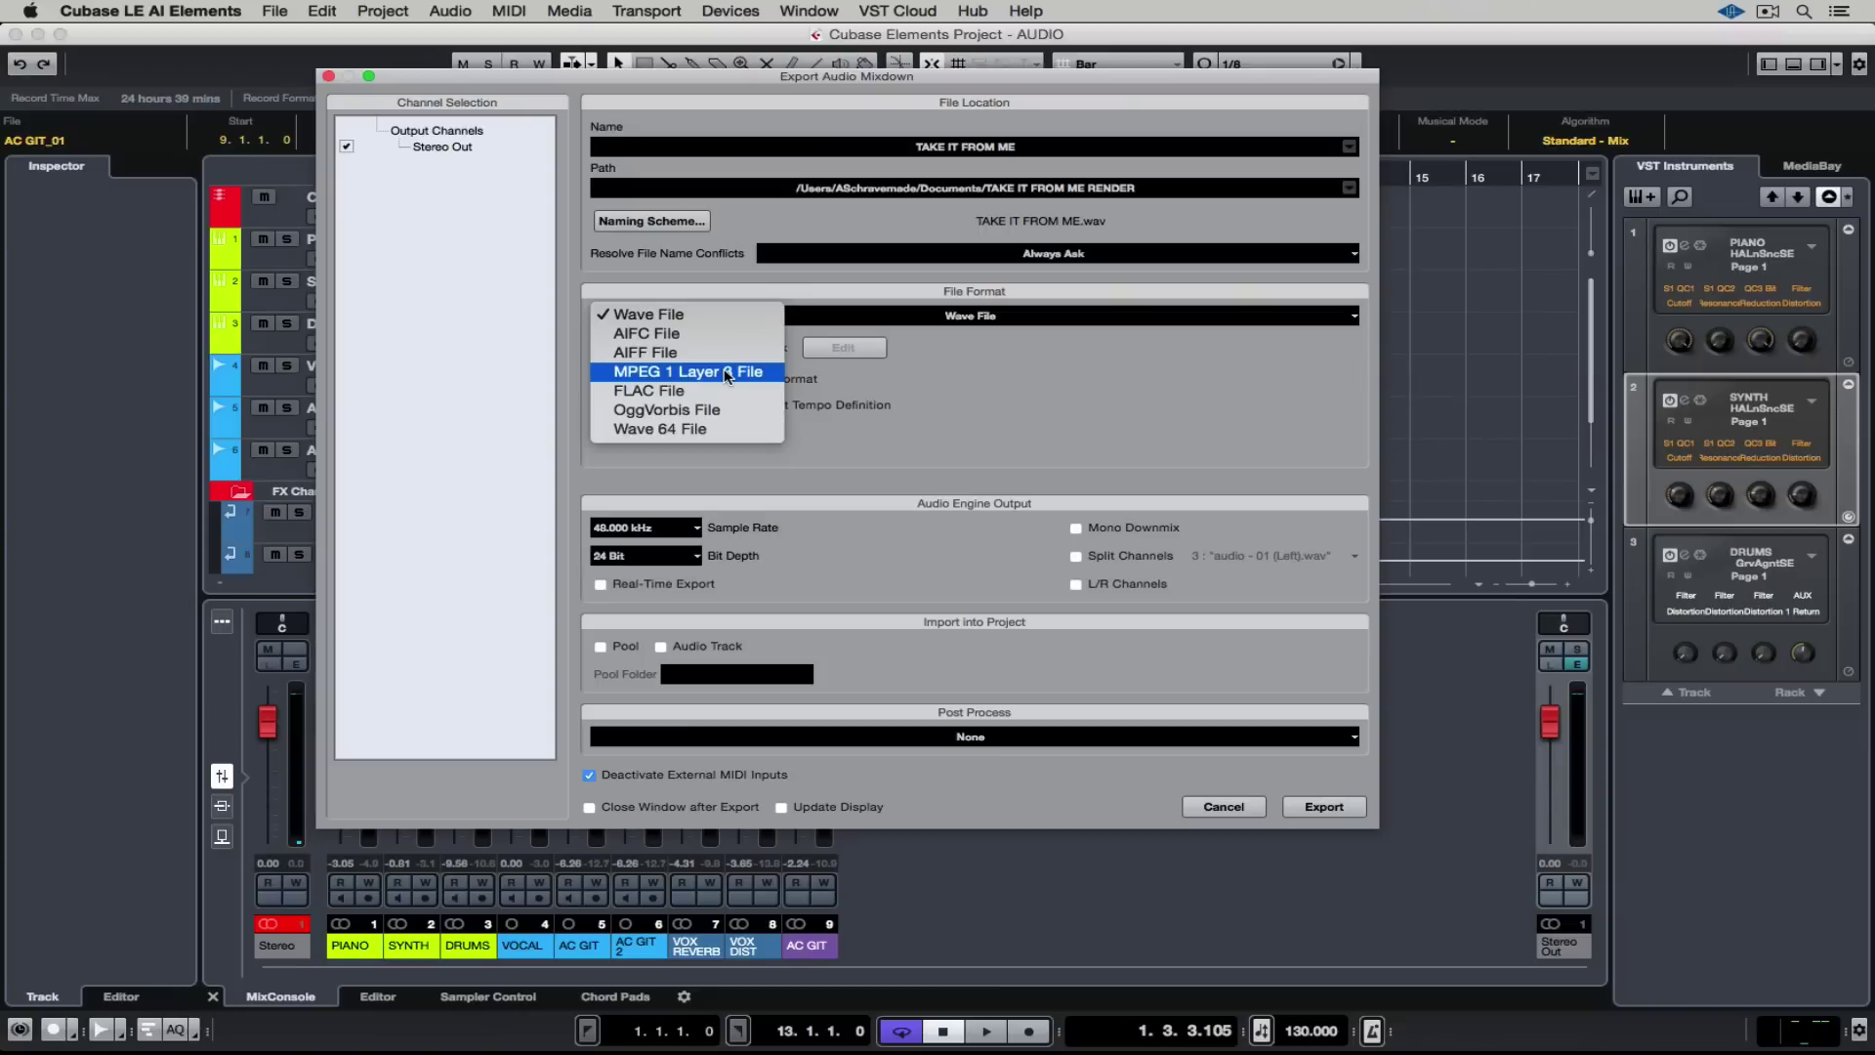
left_click(726, 375)
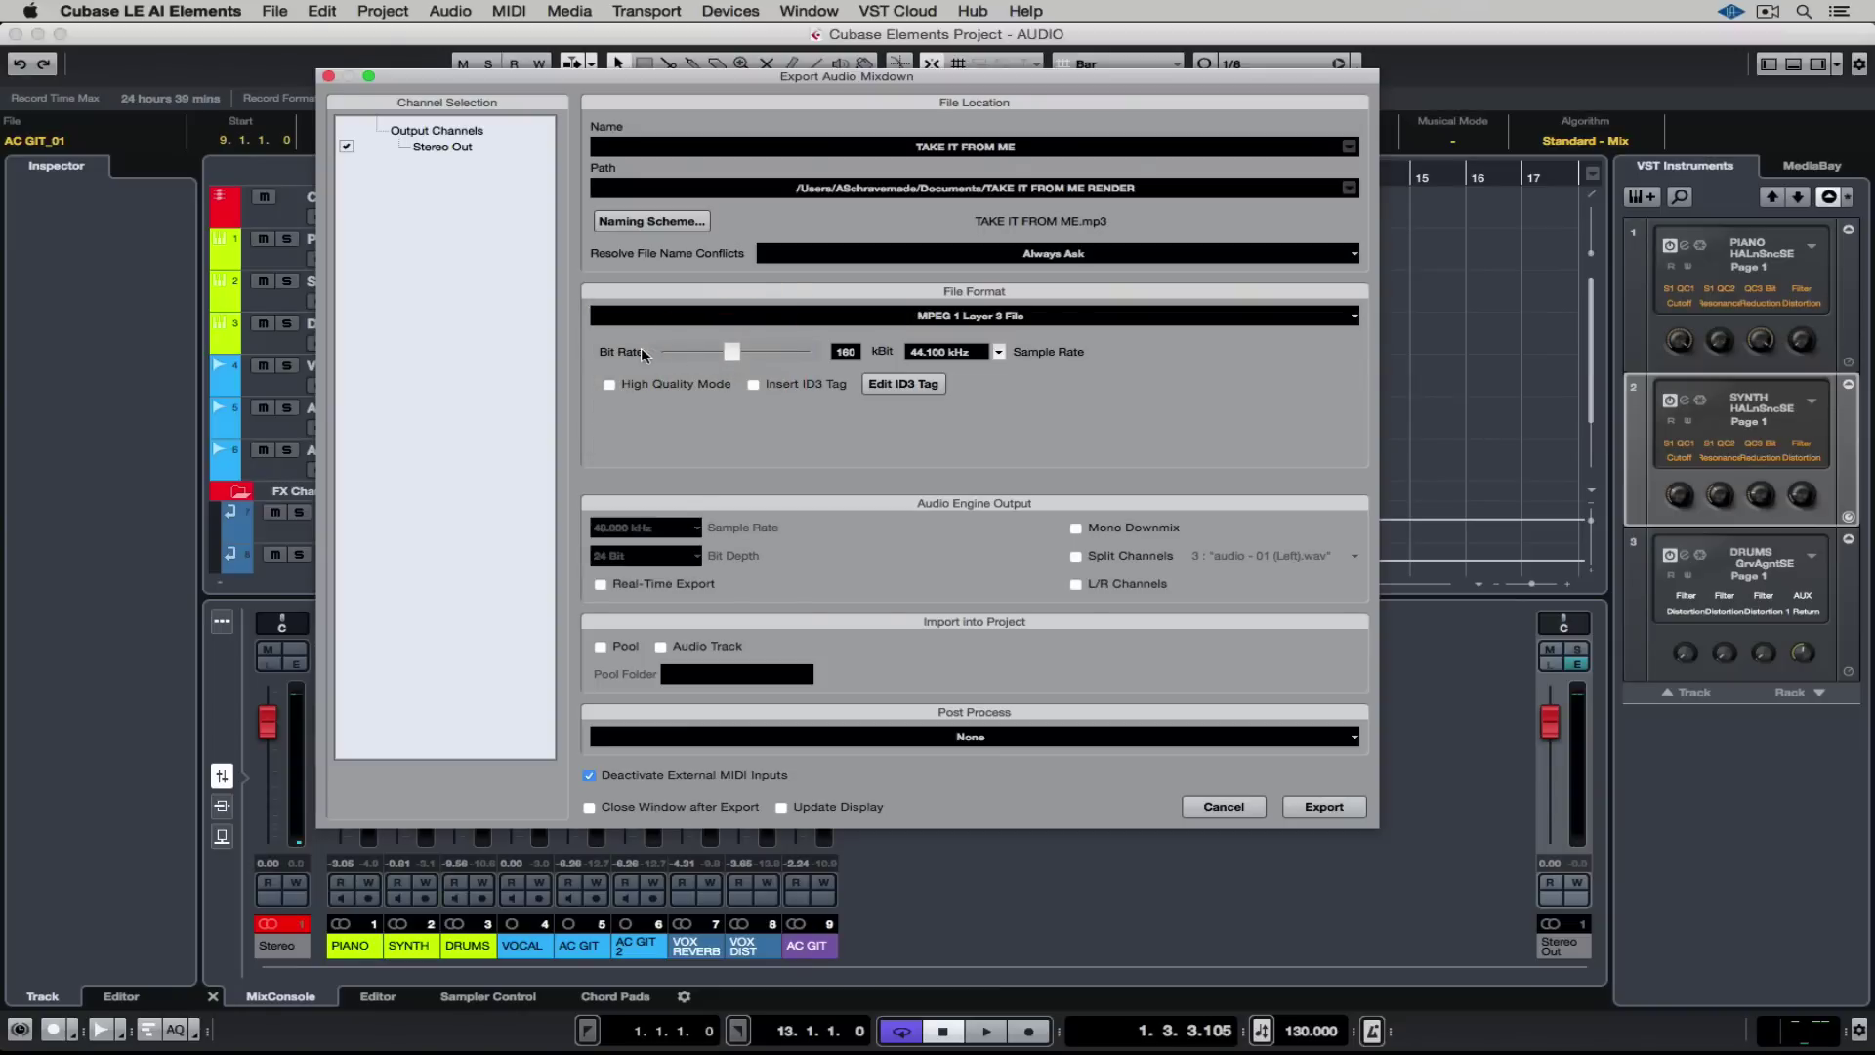
left_click(932, 353)
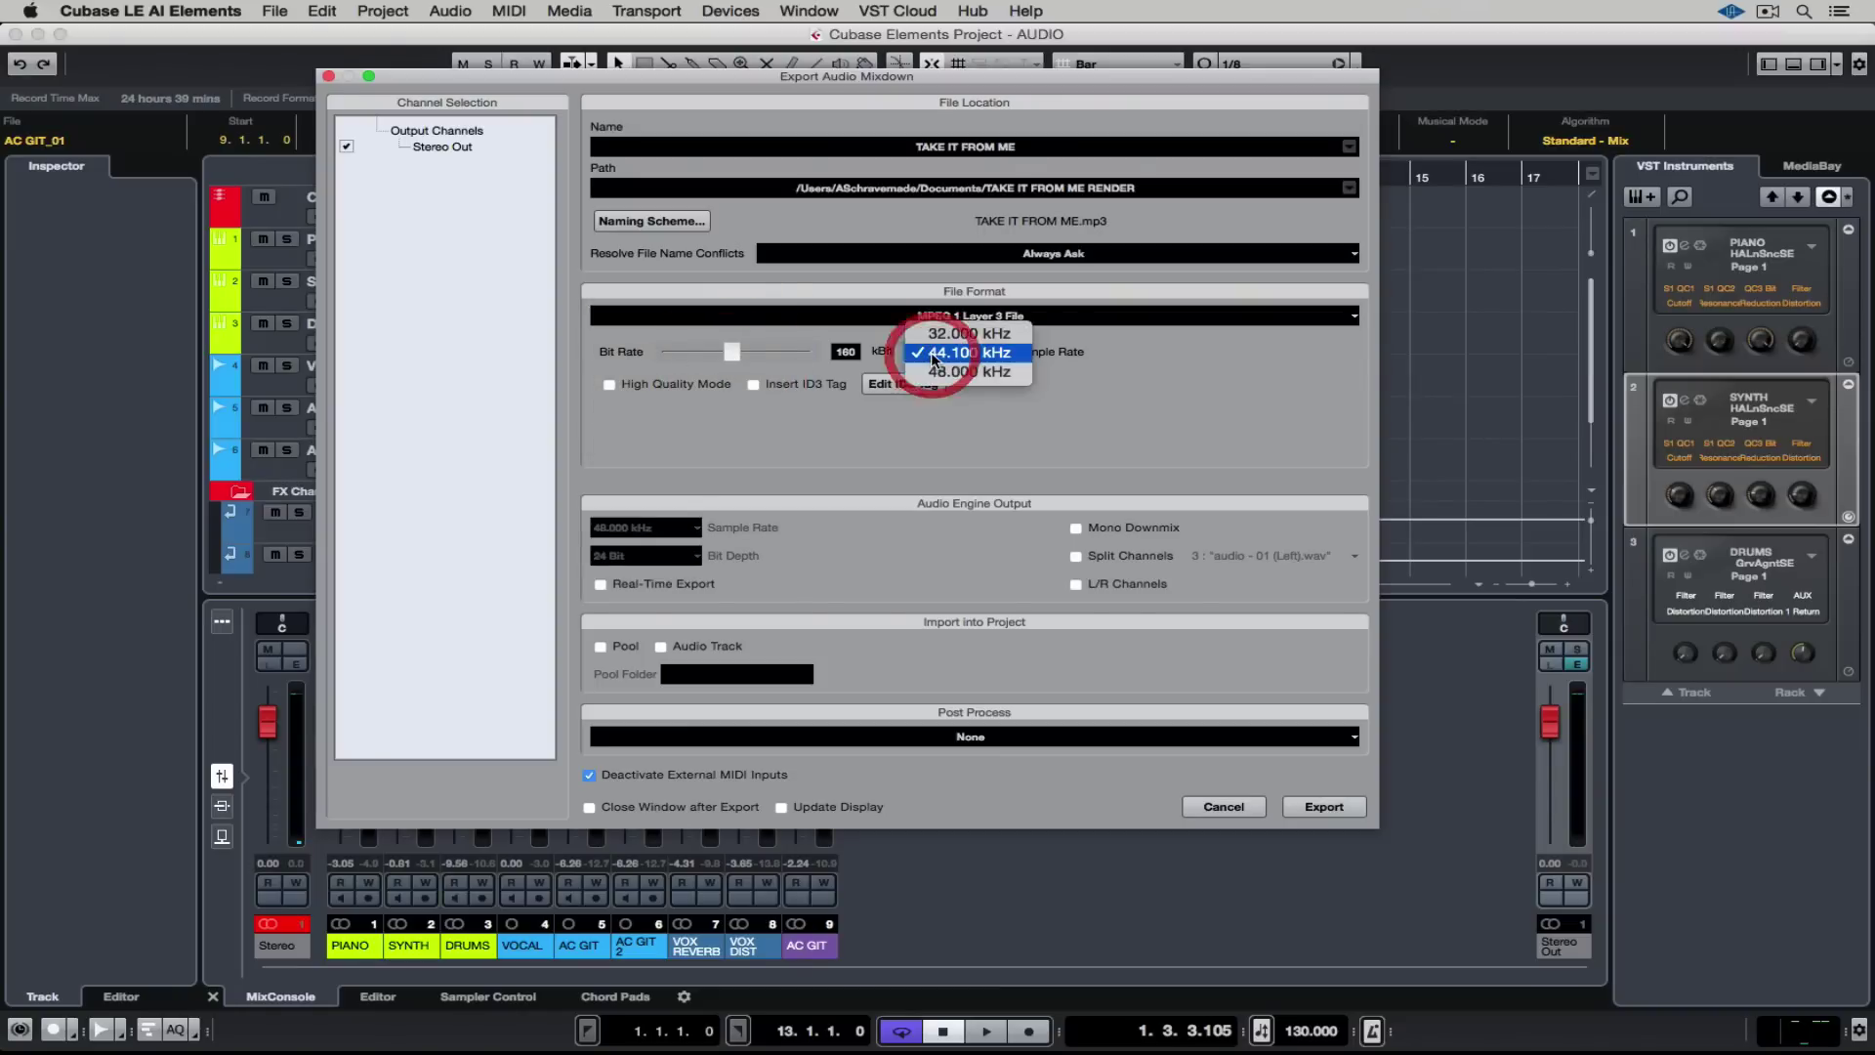
left_click(1123, 350)
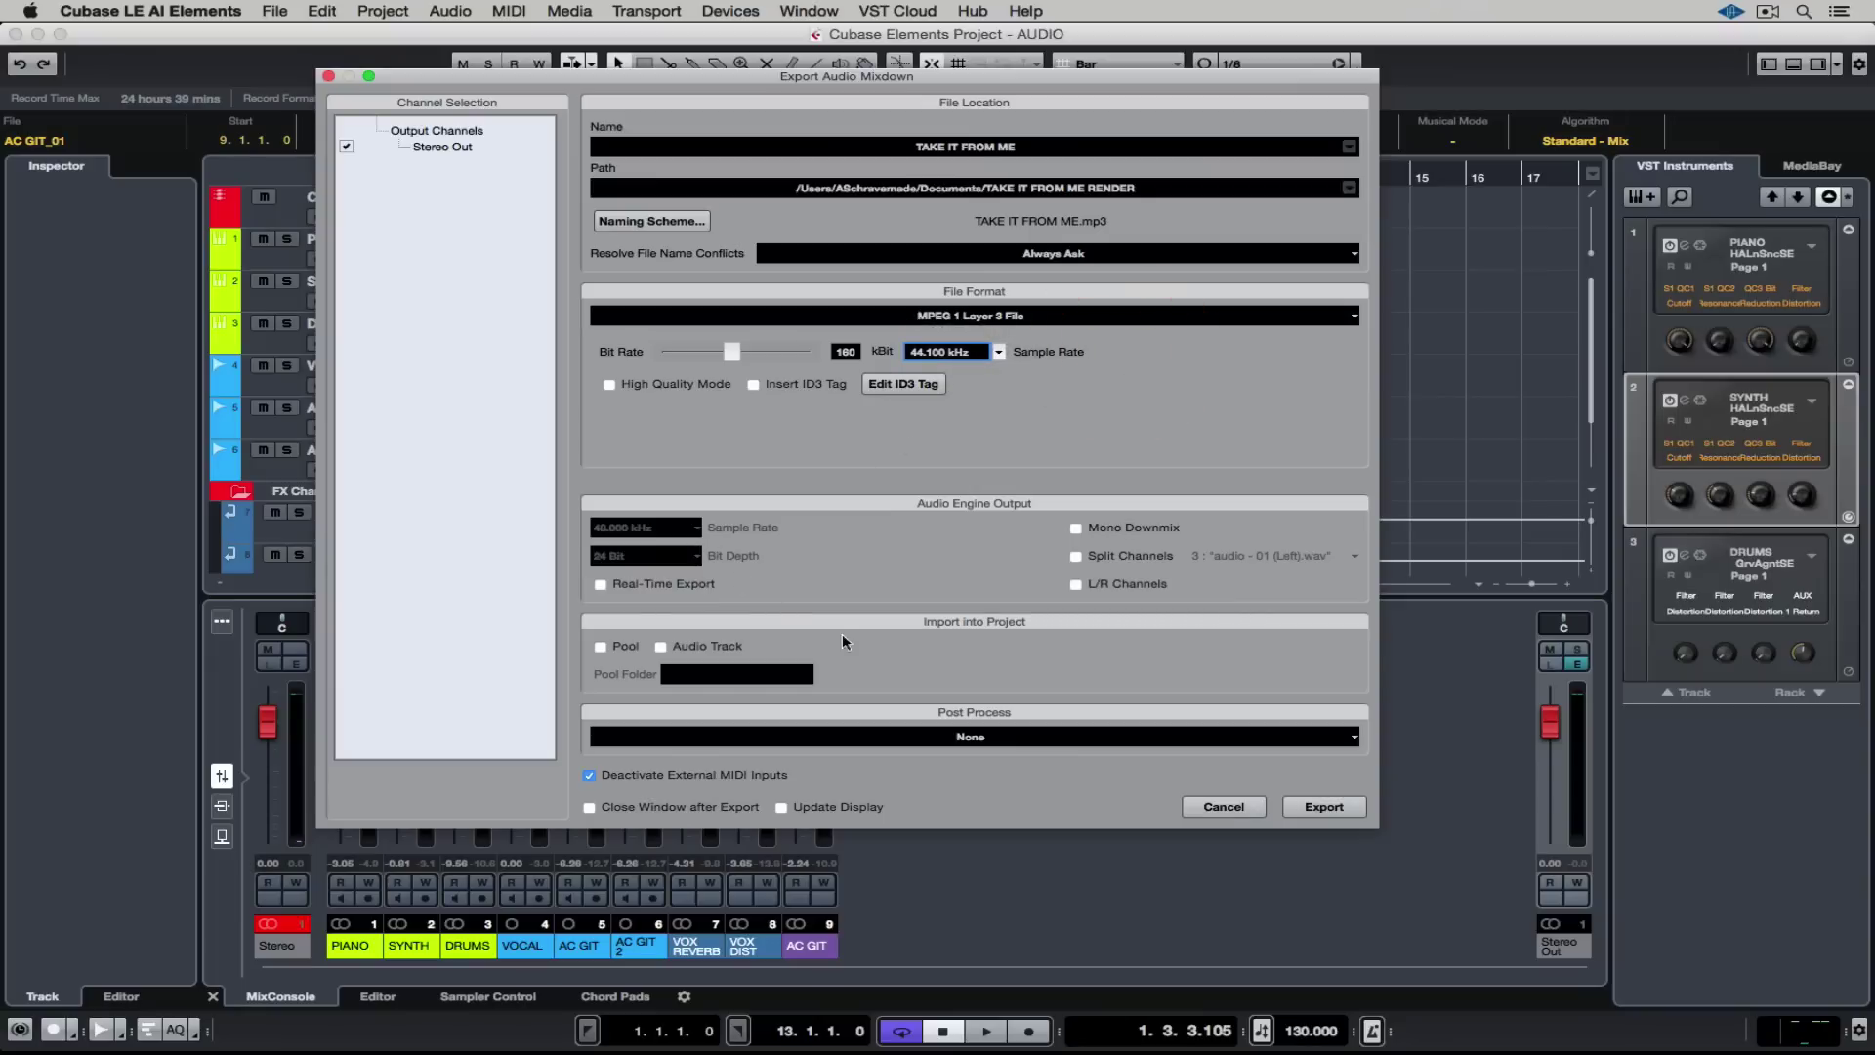
left_click(971, 737)
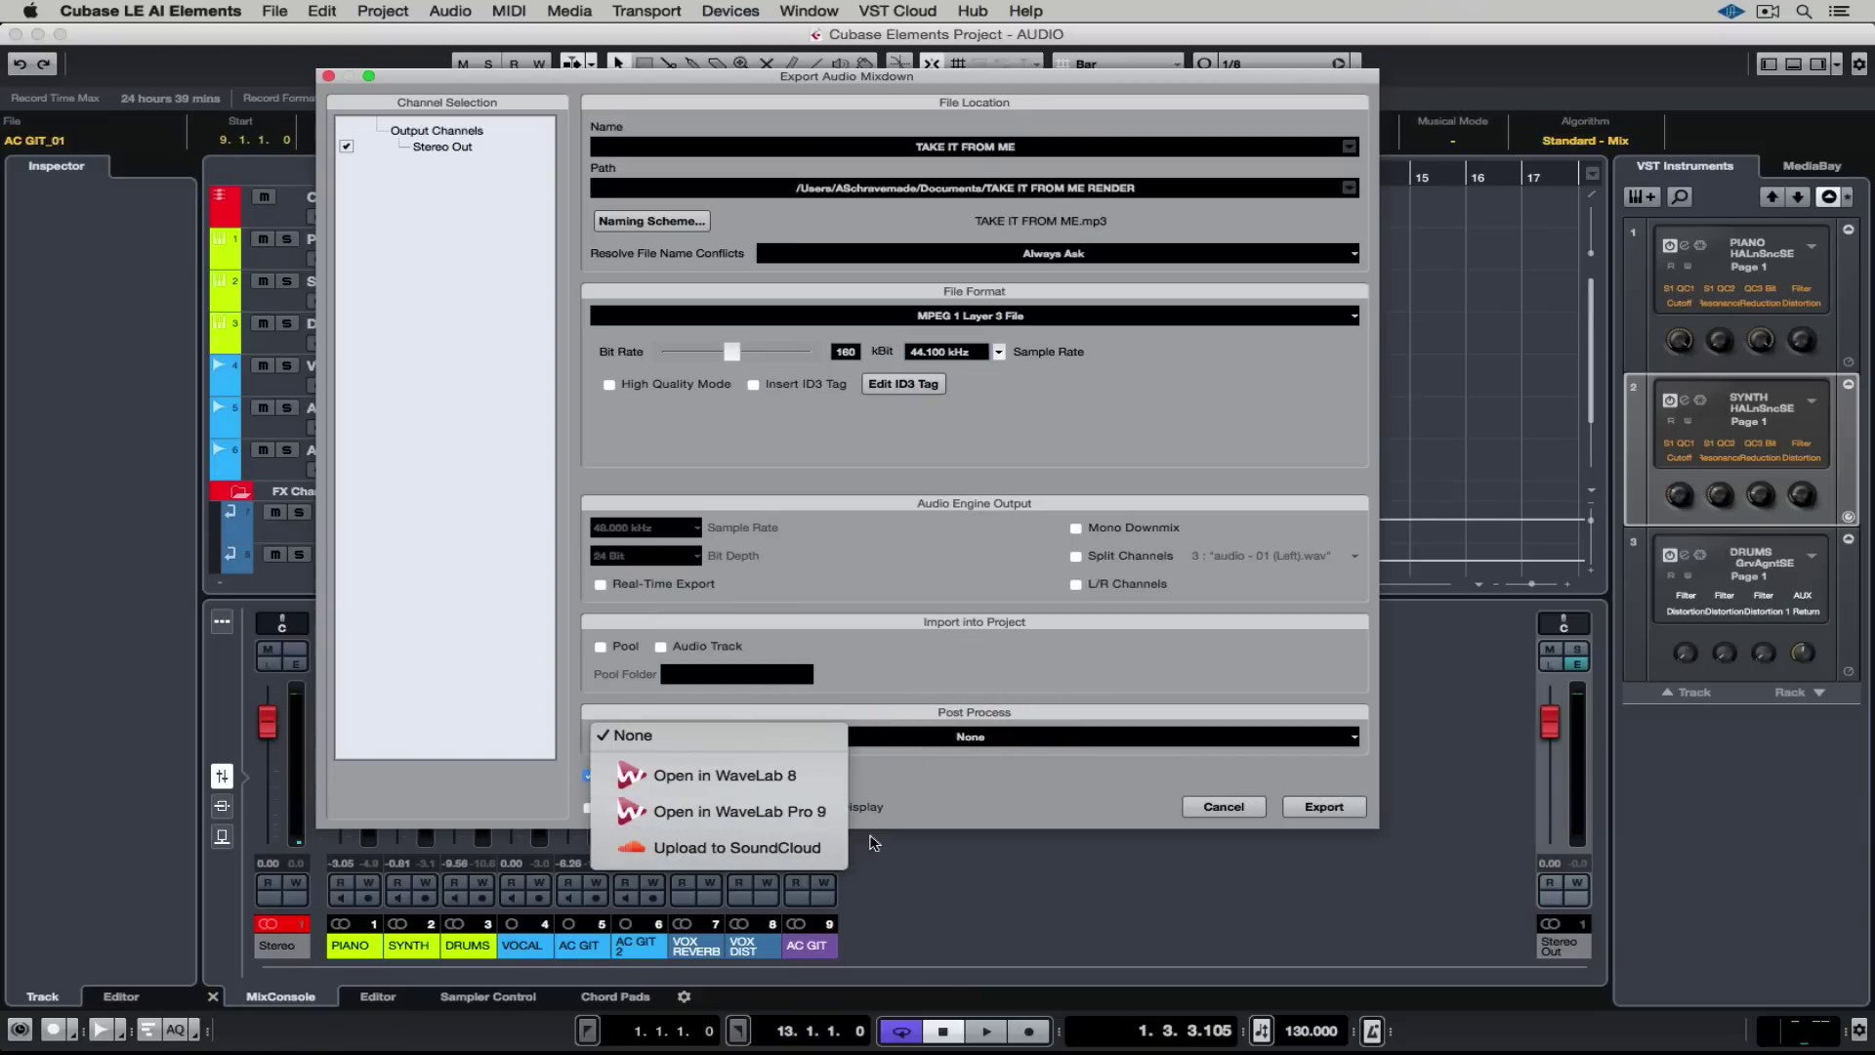
left_click(1013, 789)
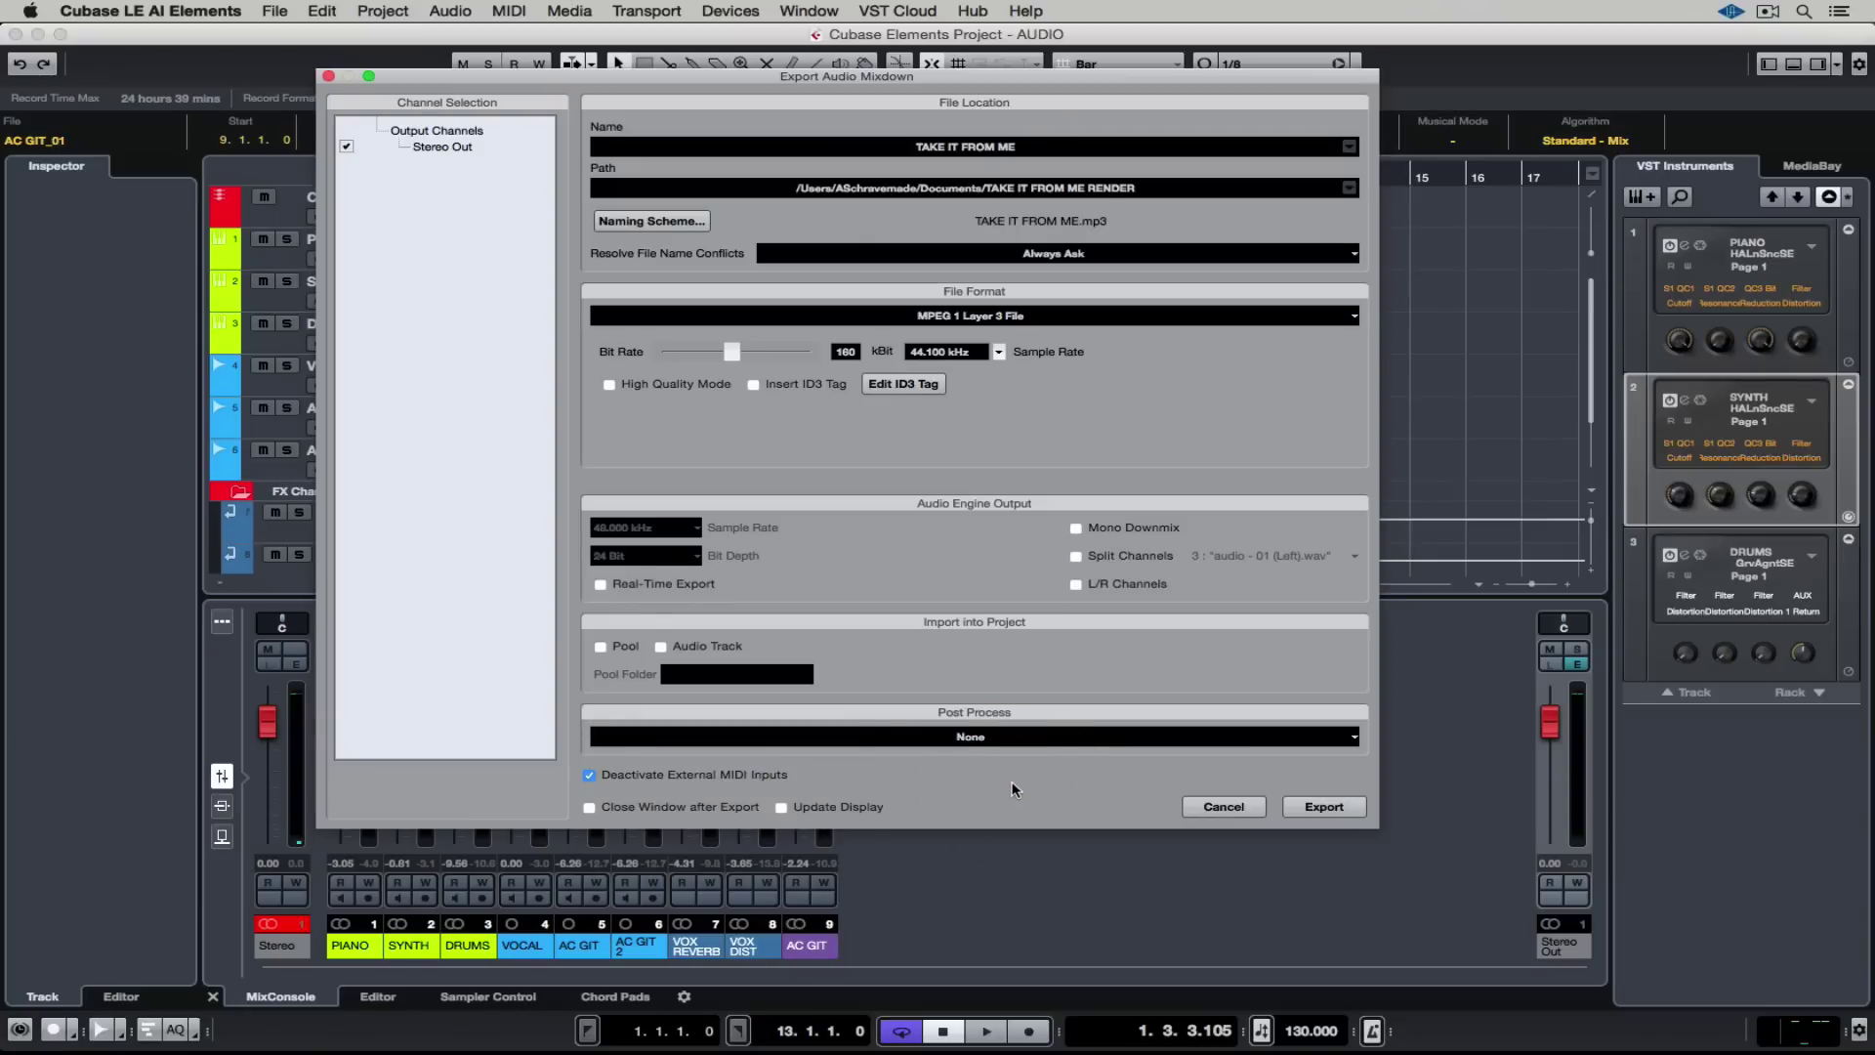
- Render the TAKE IT FROM ME mixdown, close master settings, and raise VOX REVERB to -8.96
left_click(1330, 807)
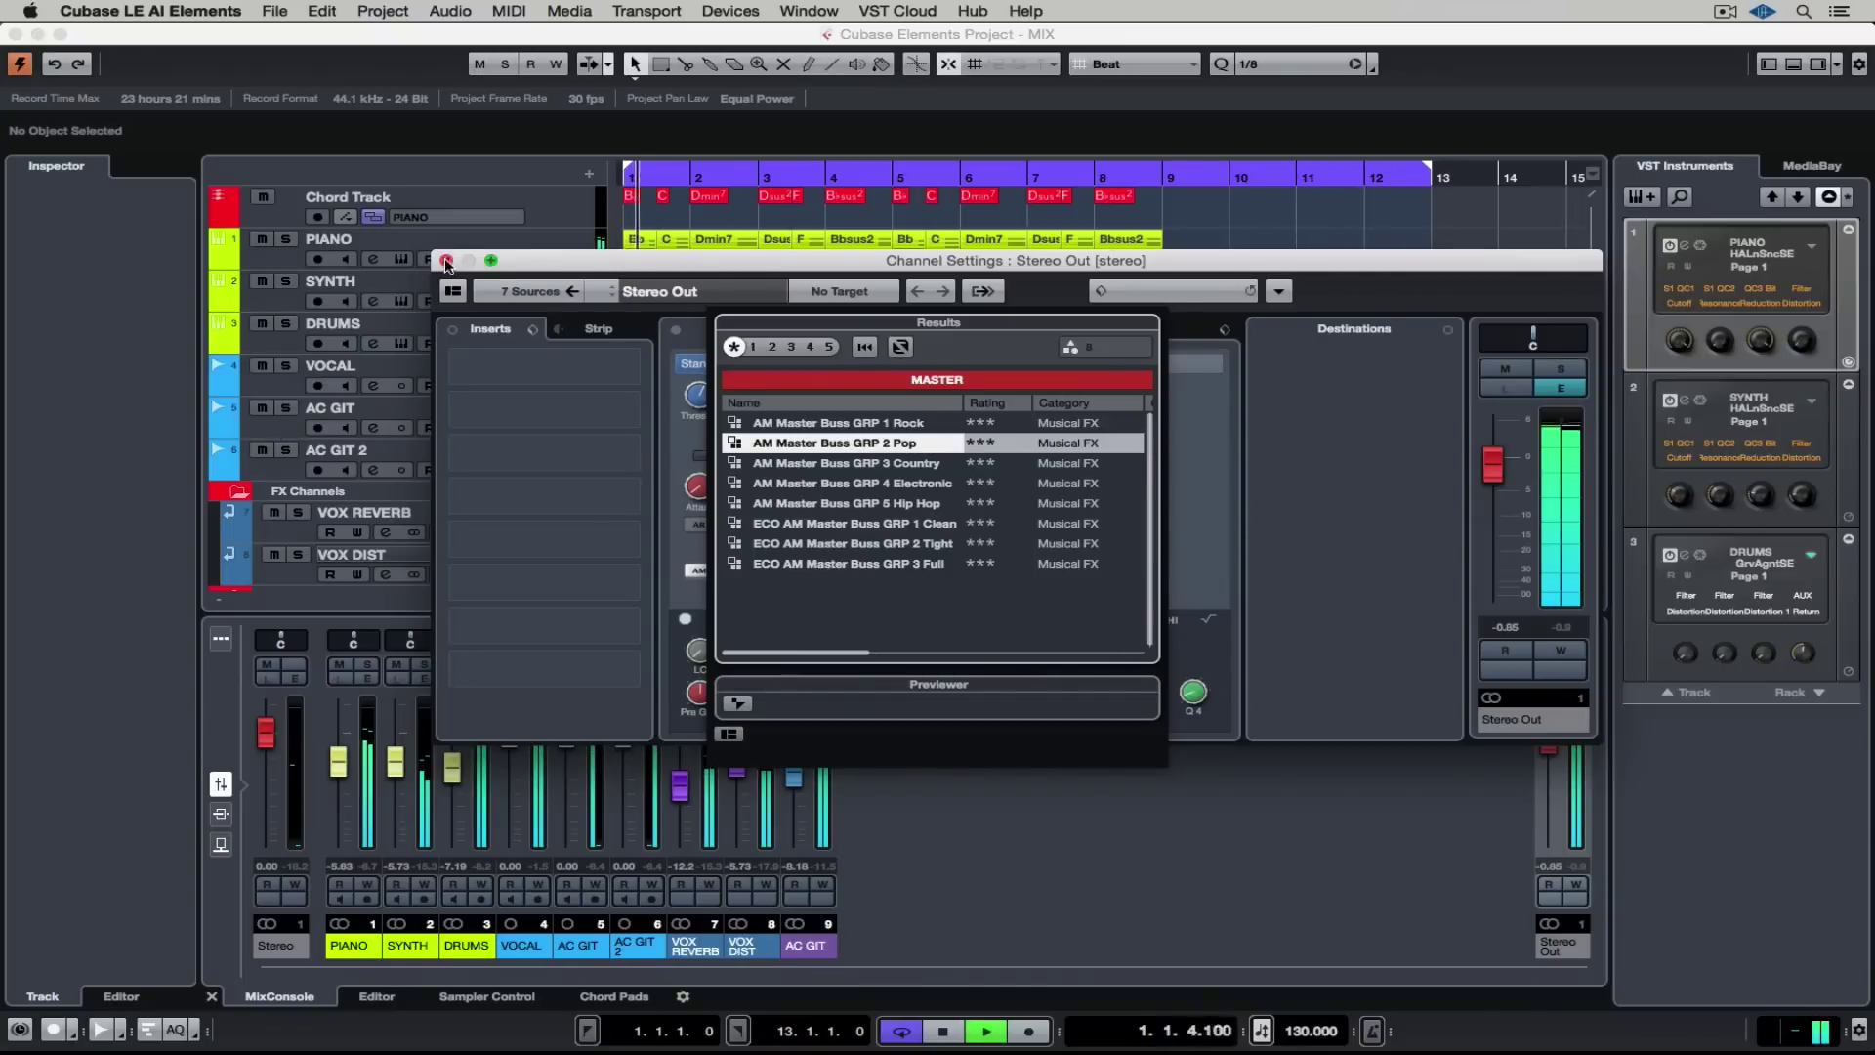
left_click(447, 261)
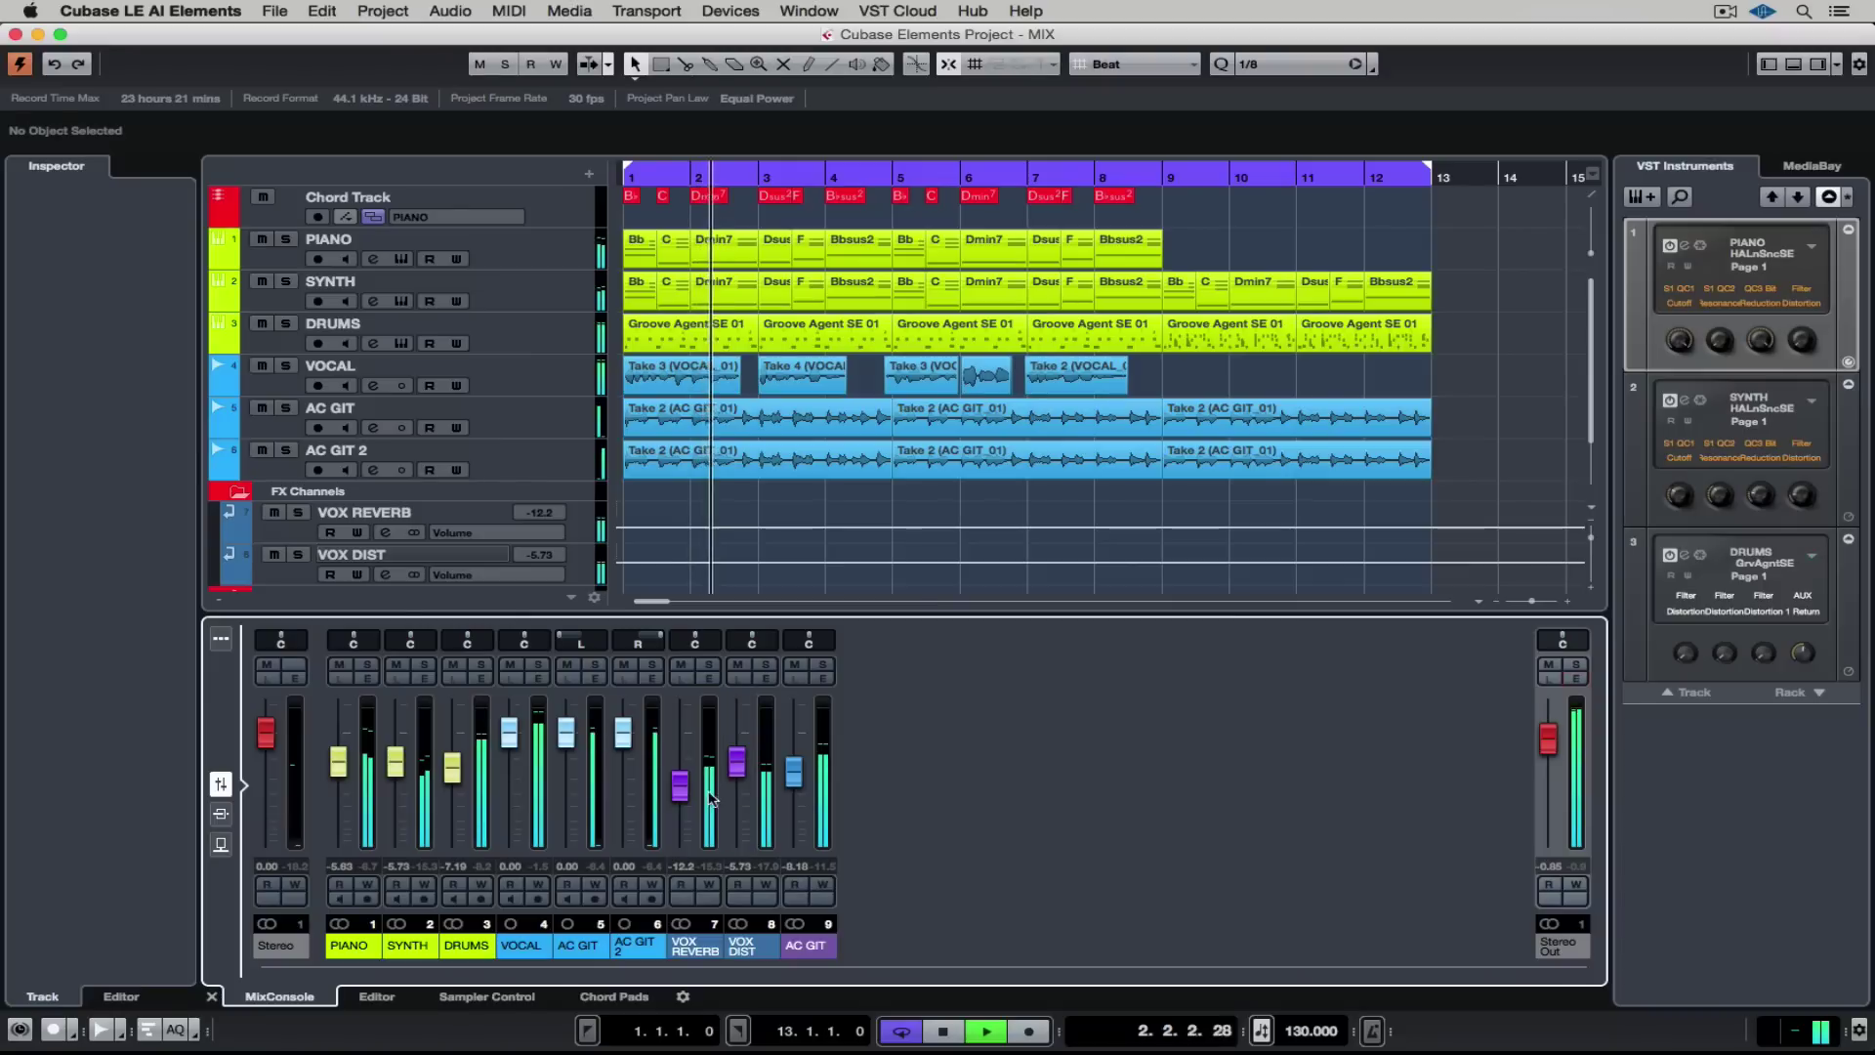
left_click_drag(681, 787, 688, 778)
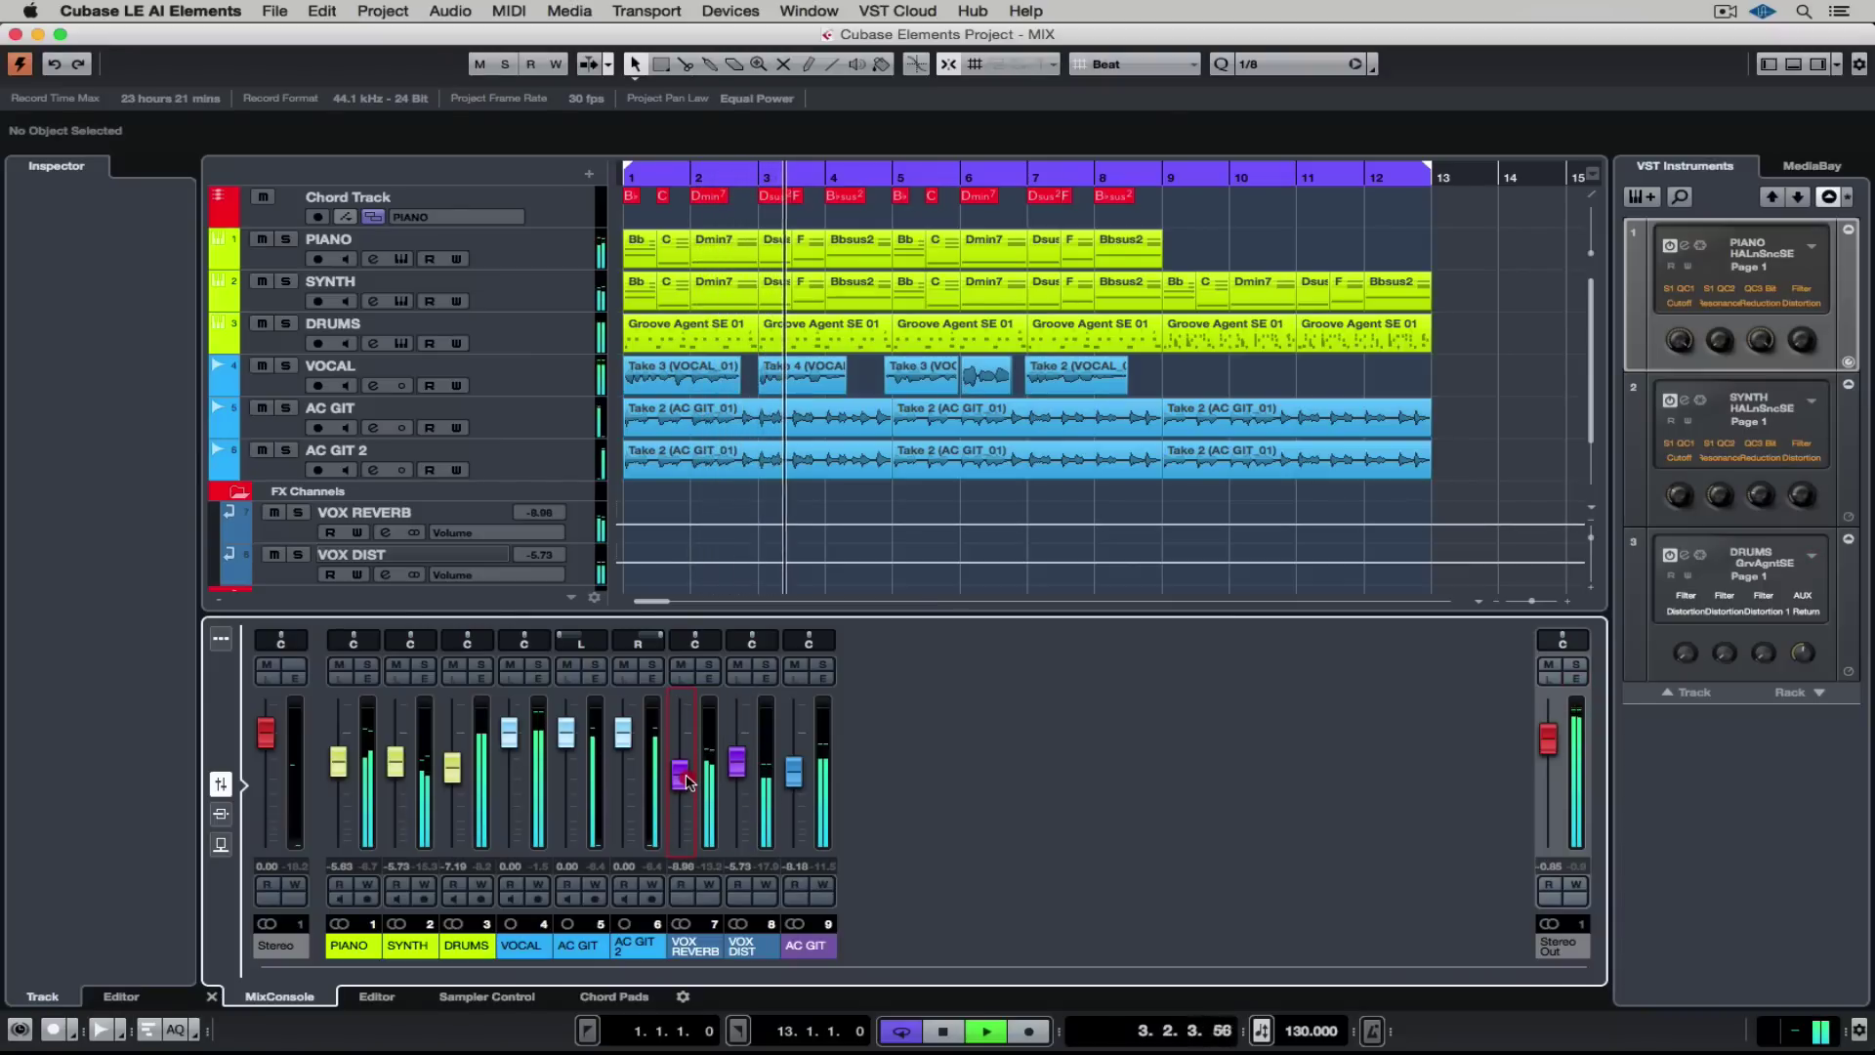